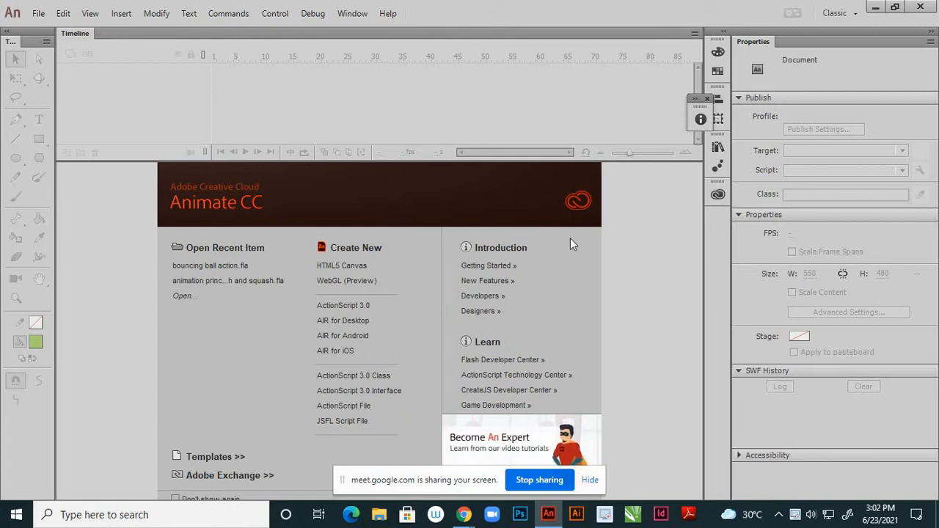
- Create a new ActionScript 3.0 document and fit the whole stage in view
click(367, 314)
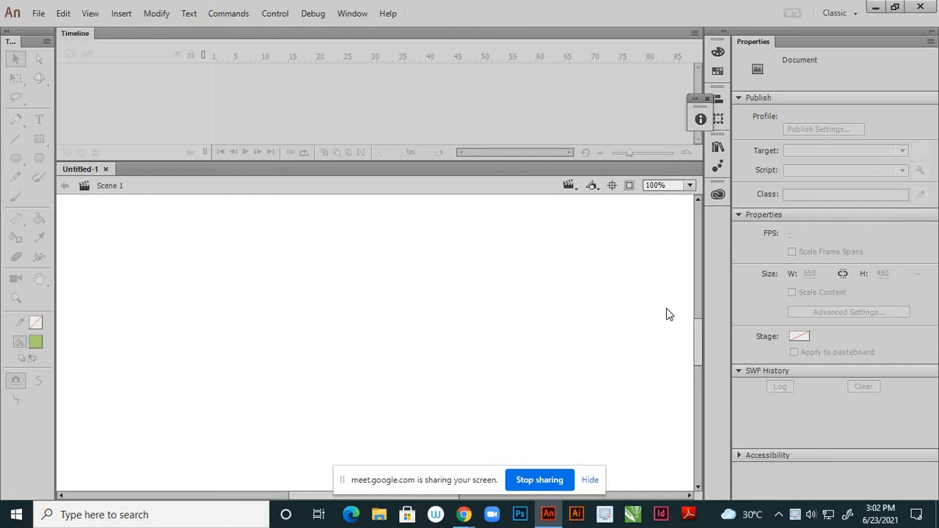
key(ctrl+Return)
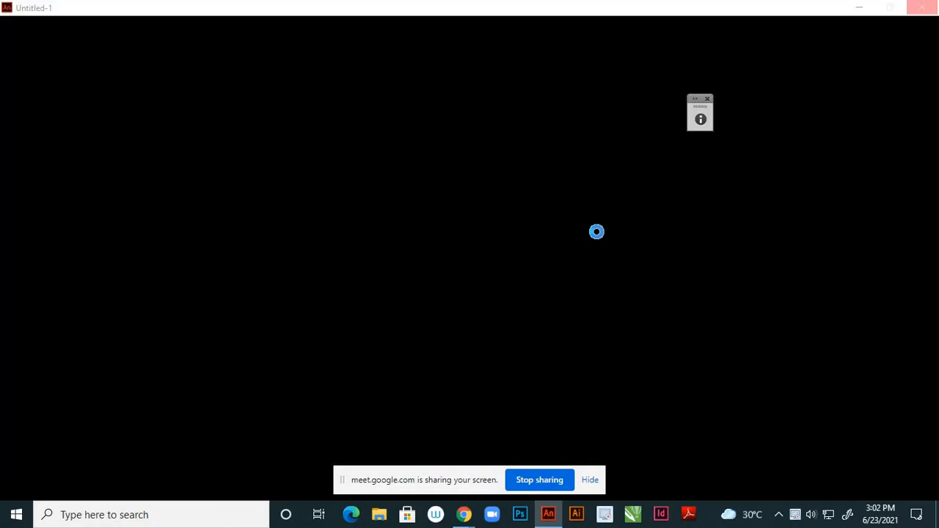
key(ctrl+w)
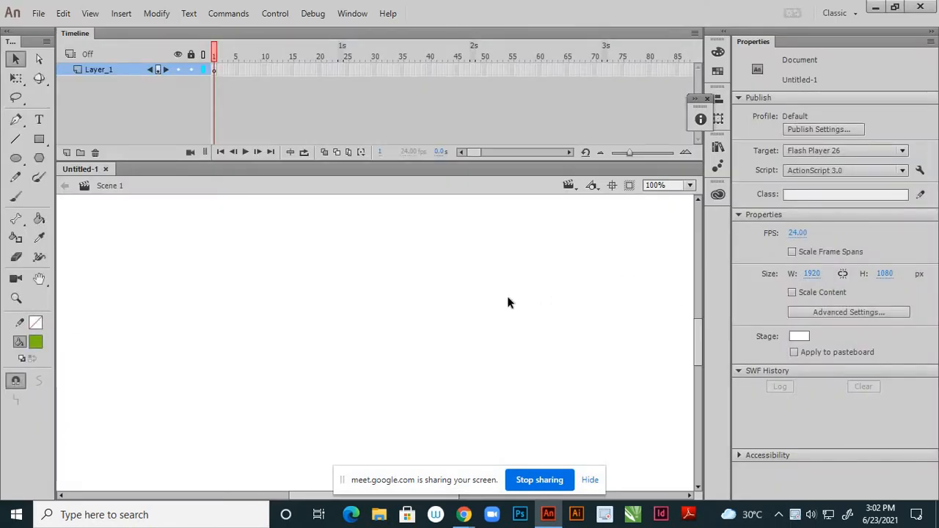
key(ctrl+2)
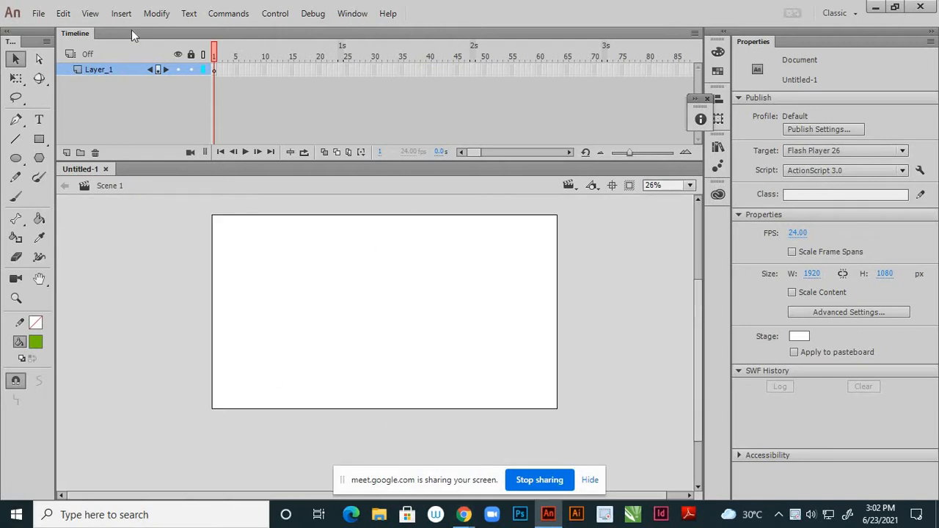
- Draw a green circle about 256 px wide near the stage's top centre with object drawing off, and delete it
click(18, 160)
drag(20, 167, 58, 161)
click(65, 156)
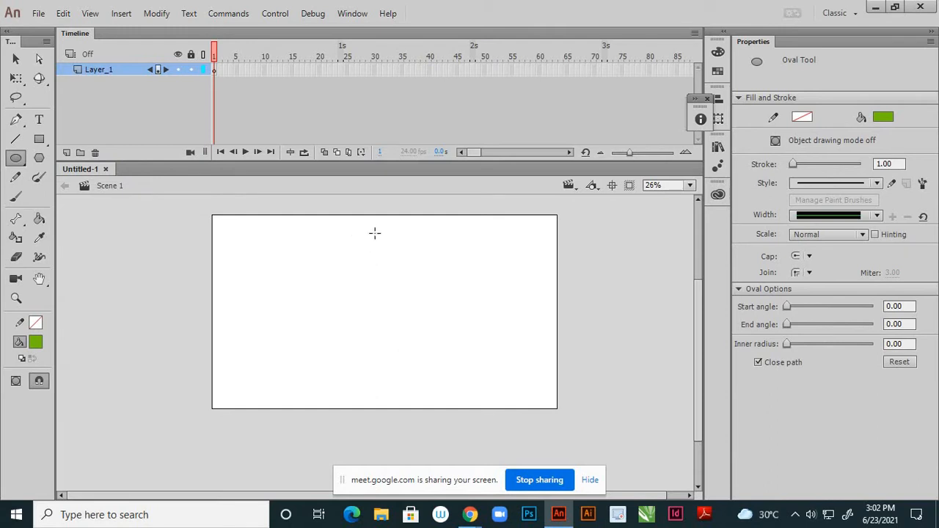
drag(376, 245, 410, 290)
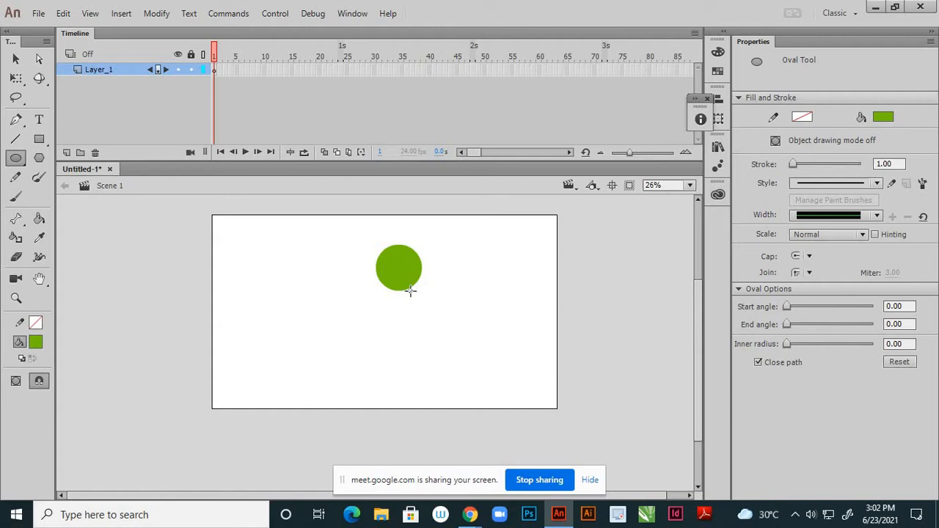
click(16, 60)
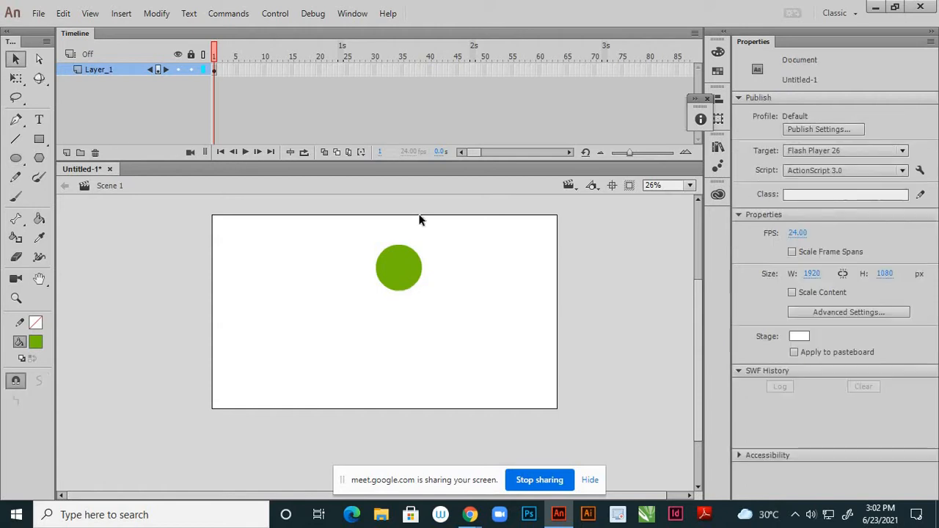
click(397, 264)
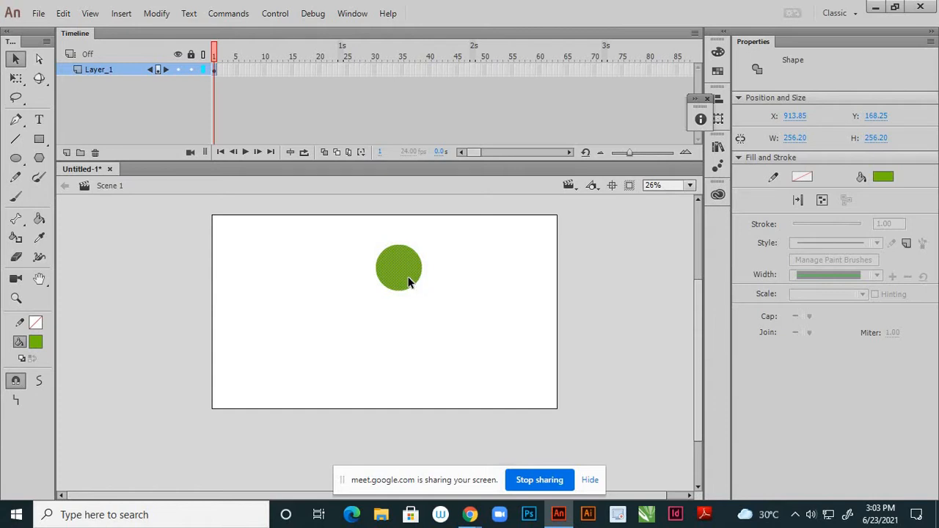
key(Delete)
- Draw a green circle about 237 px wide near the stage's top centre with the Oval tool in object drawing mode
click(16, 158)
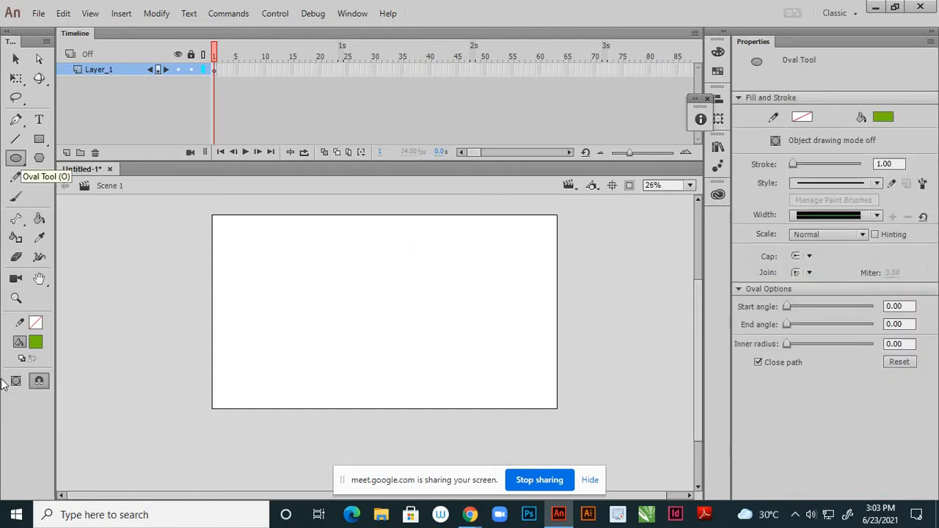
click(14, 382)
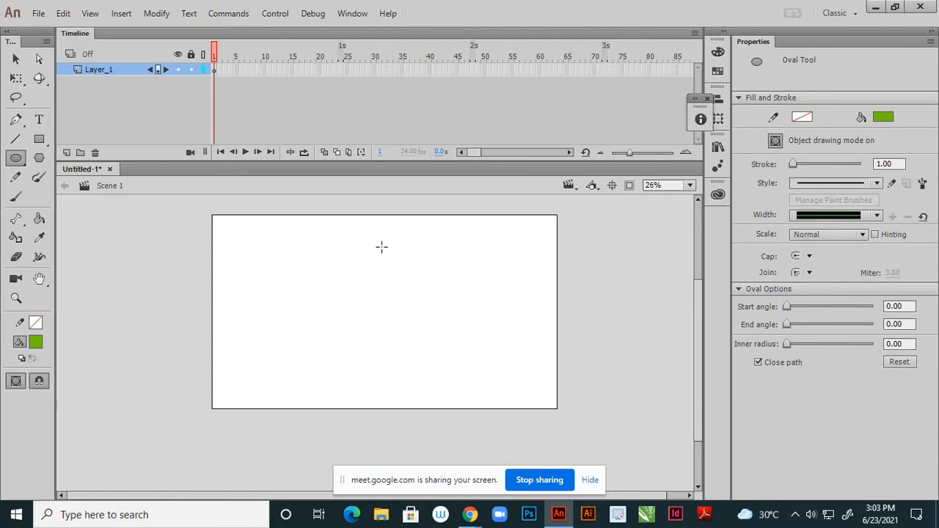
drag(382, 247, 409, 288)
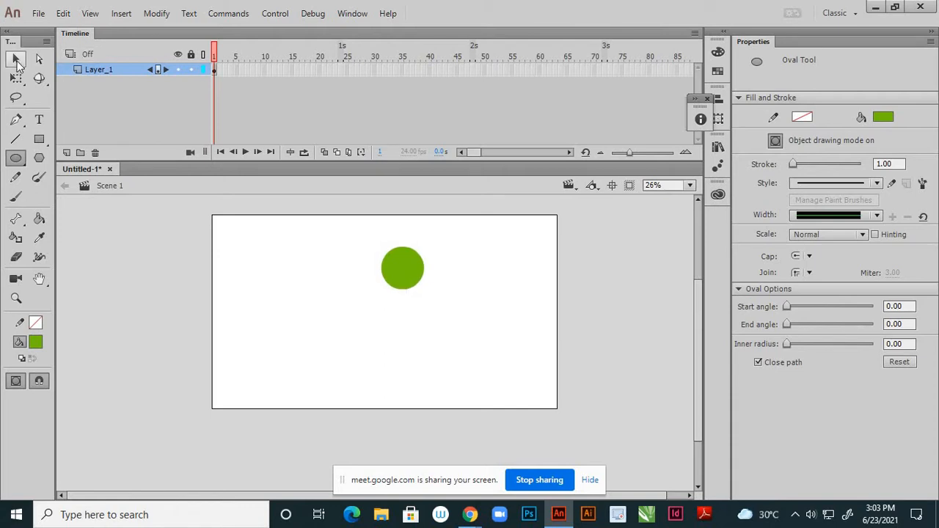
click(17, 60)
click(400, 263)
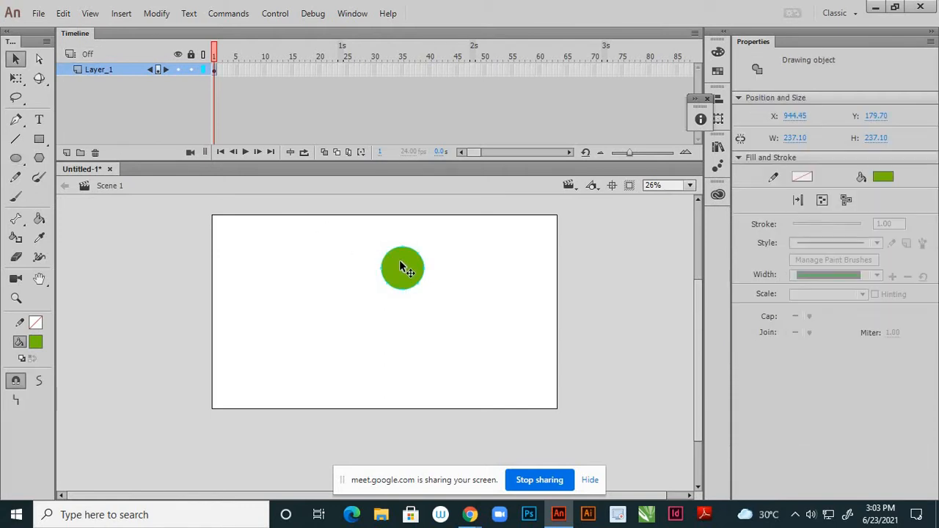
- Enter and leave the circle's drawing object, and move the circle to about X 872, Y 134
double_click(401, 265)
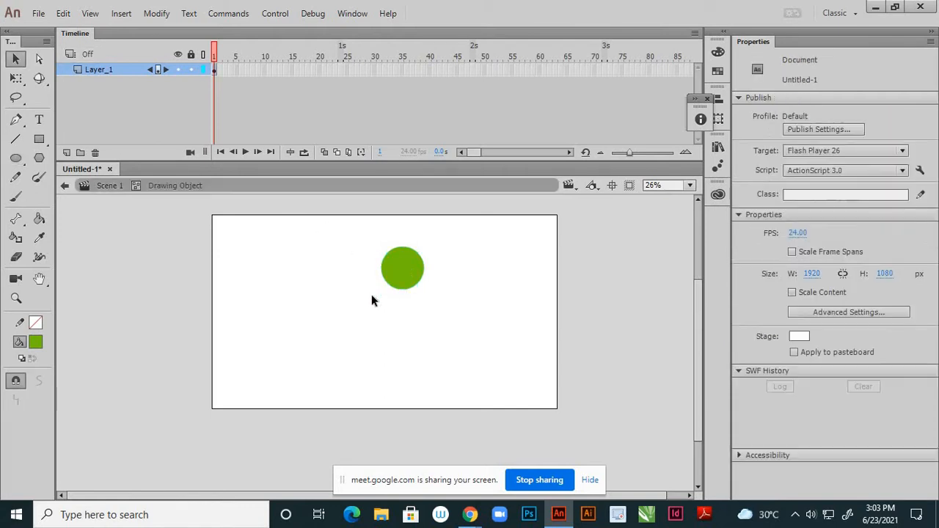
click(65, 186)
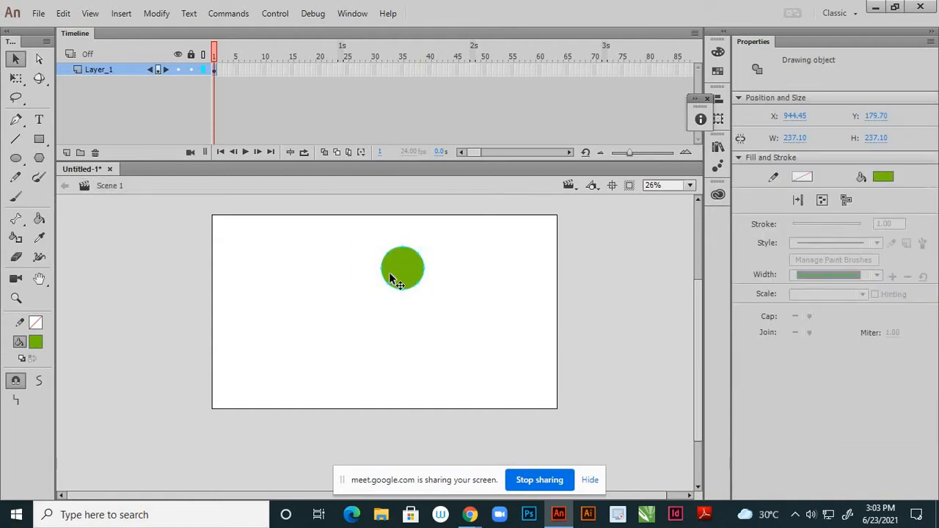
mouse_move(402, 281)
mouse_down()
mouse_move(391, 279)
mouse_move(399, 272)
mouse_move(397, 281)
mouse_up()
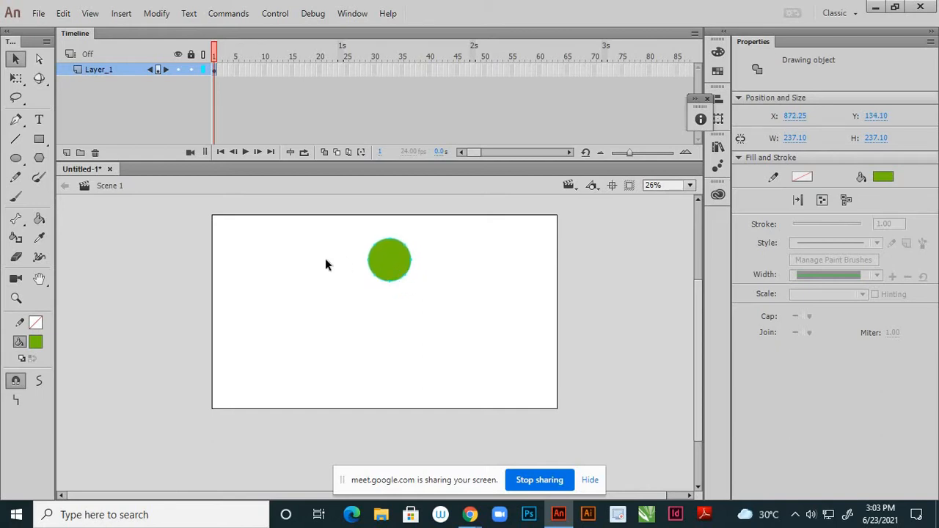
click(388, 289)
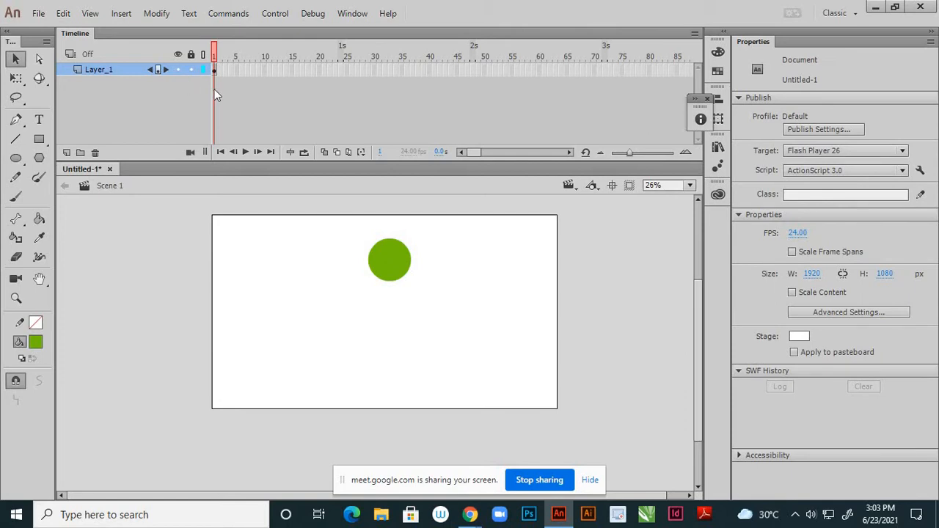
- Add a new layer and place it below the circle's layer
click(66, 154)
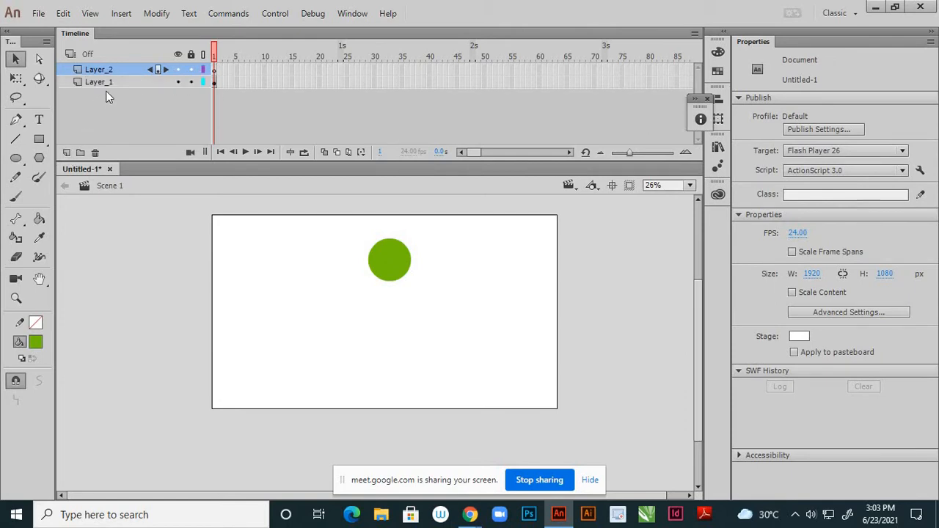
click(129, 69)
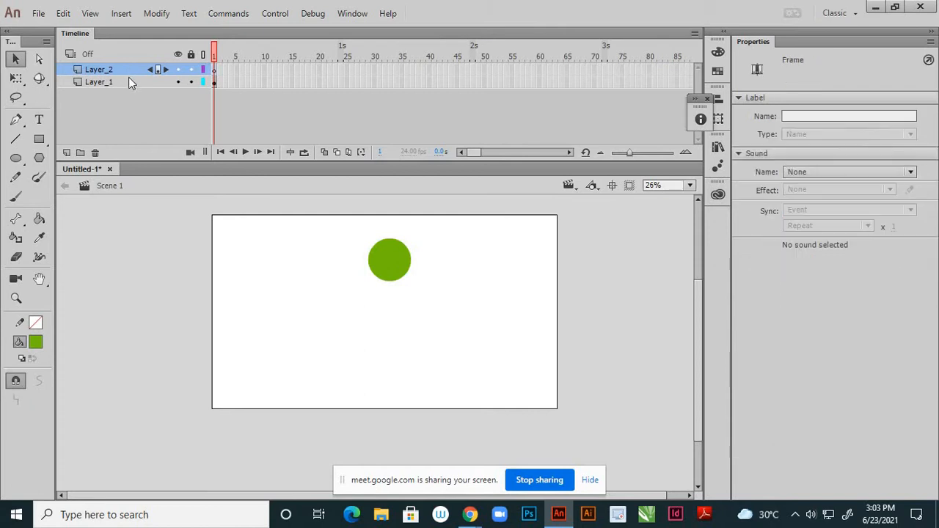
drag(131, 69, 135, 87)
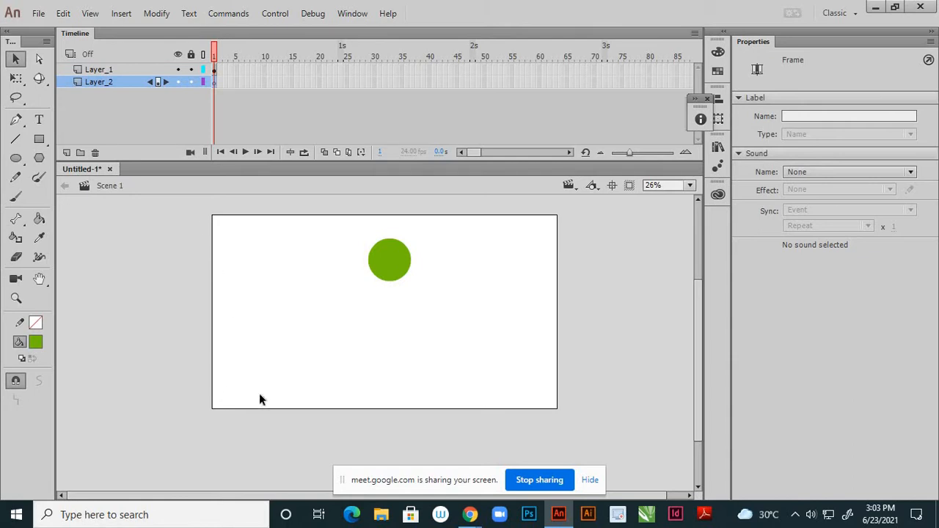
- Draw a rectangle about 2080 by 283 px across the stage's lower edge on the new layer and fill it light grey
click(40, 141)
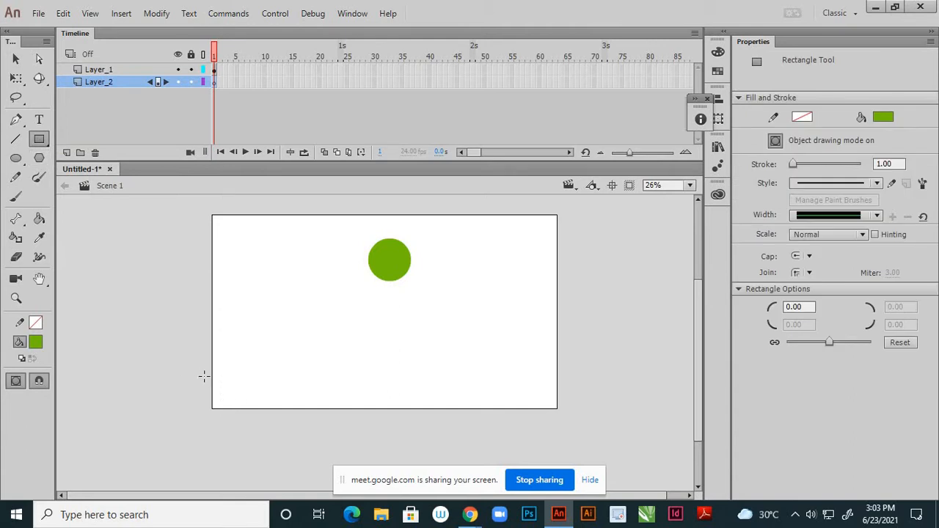
drag(198, 374, 570, 425)
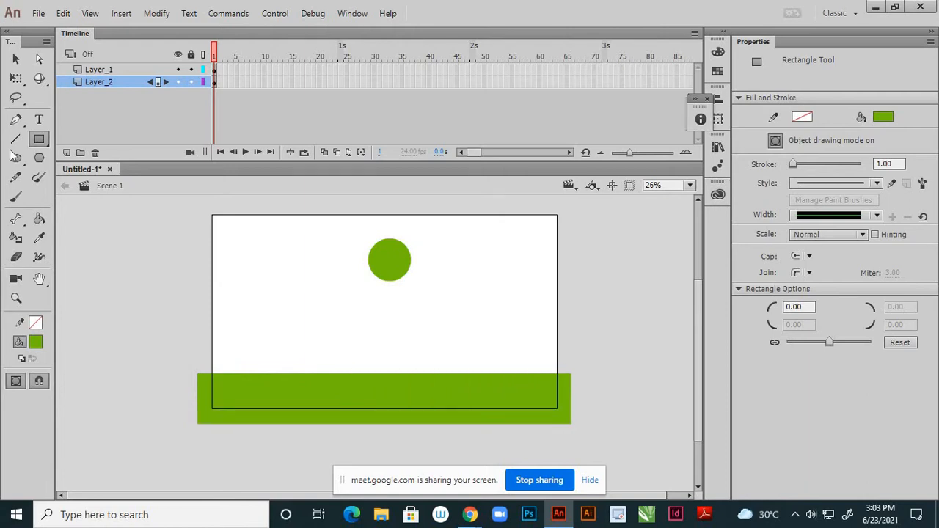
click(16, 59)
click(253, 389)
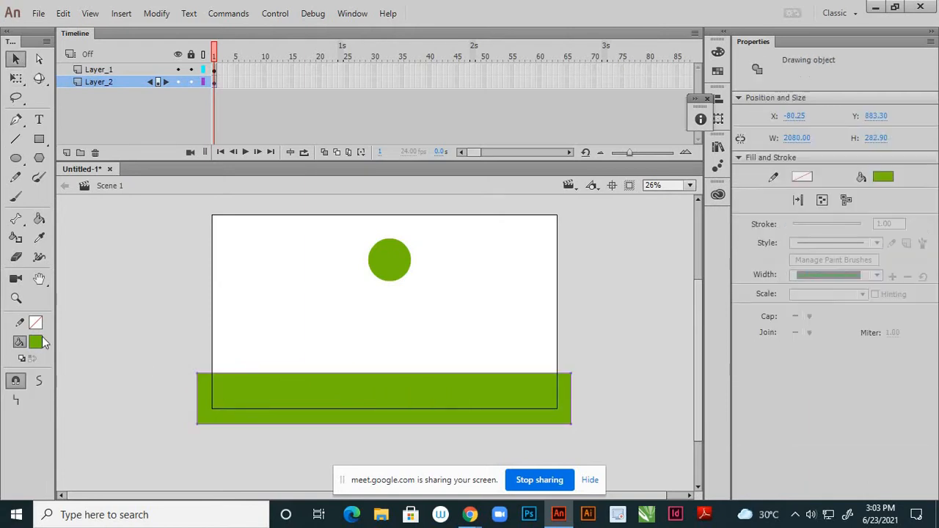
click(38, 343)
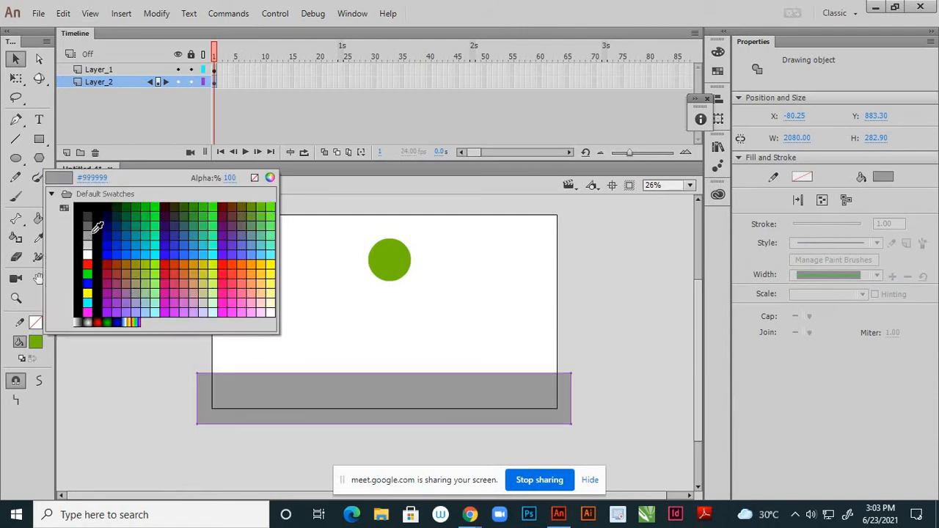
click(89, 244)
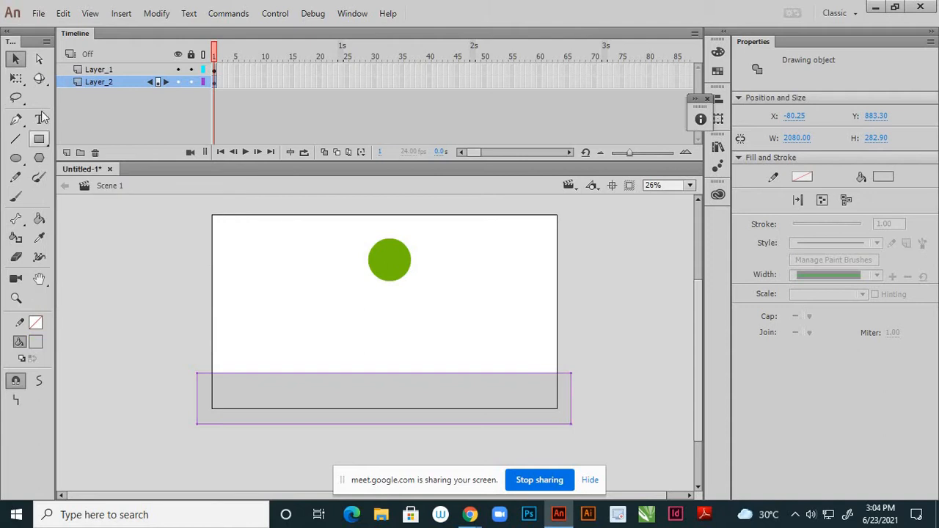
click(132, 248)
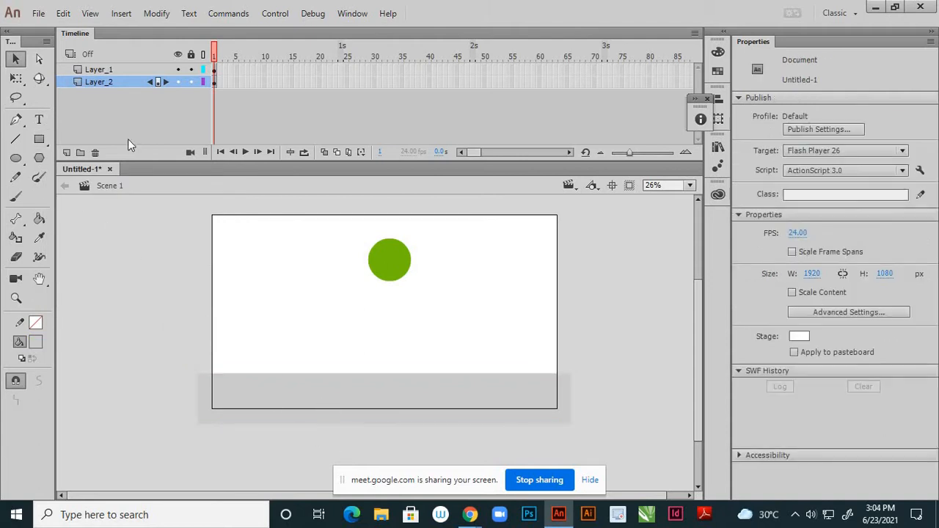
- Rename the rectangle's layer as floor and lock it
double_click(116, 82)
text(f)
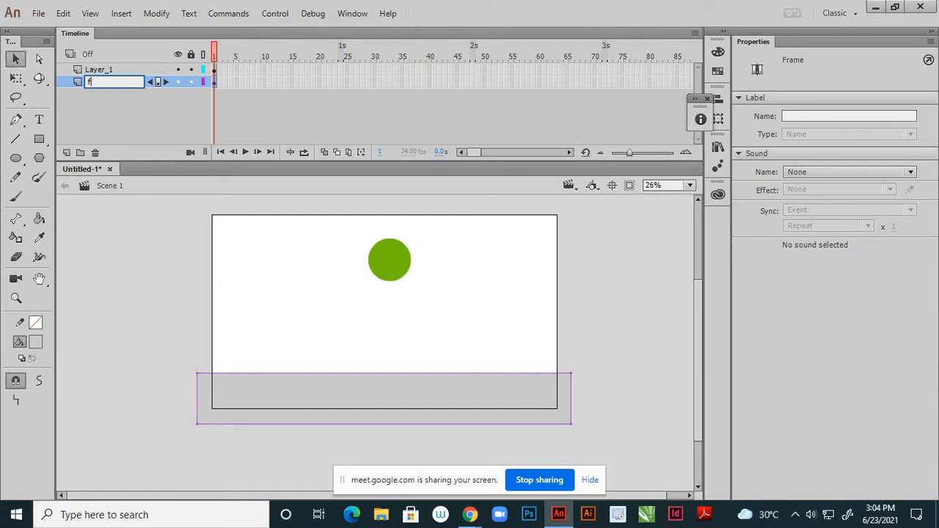
text(loor)
click(106, 117)
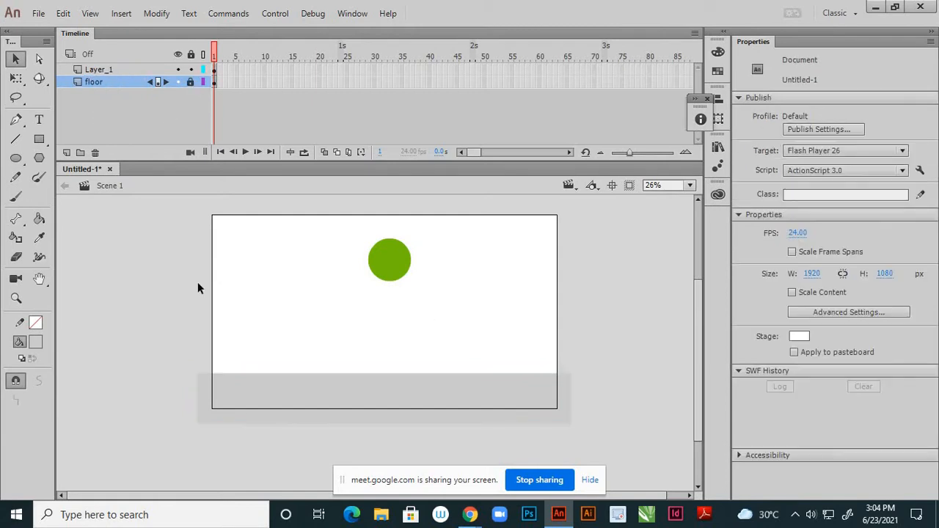
- Nudge the circle on Layer_1 straight up to about Y 58
click(214, 70)
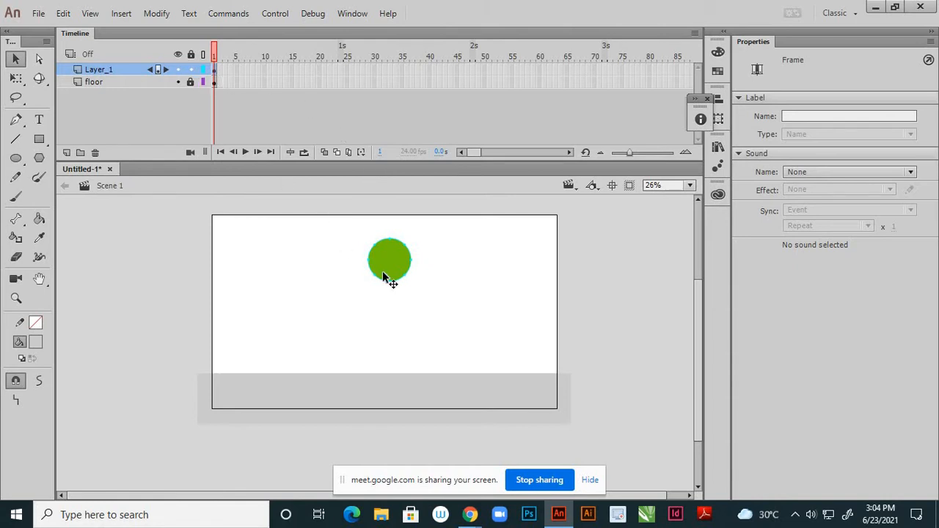
key(Up)
key(Up)
key(Up)
key(Up)
key(Up)
key(Up)
key(Up)
key(shift+Up)
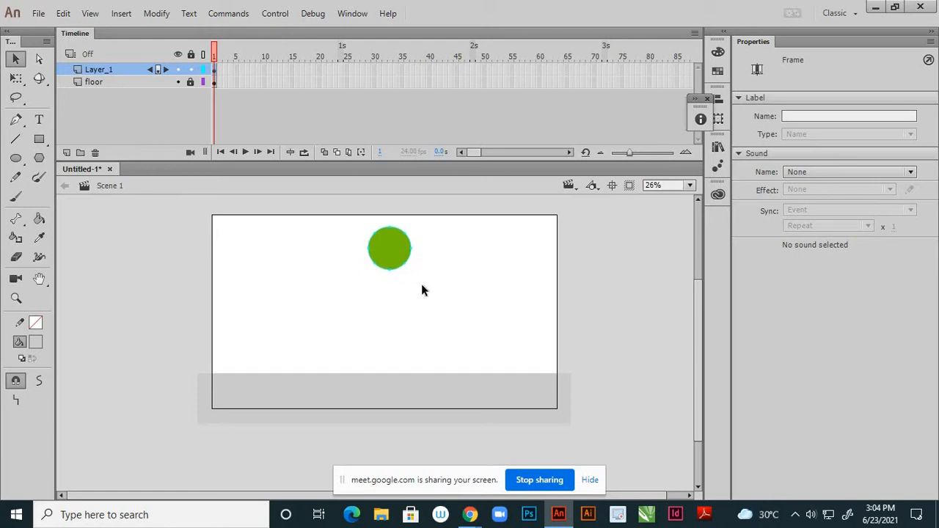
key(shift+Up)
click(427, 289)
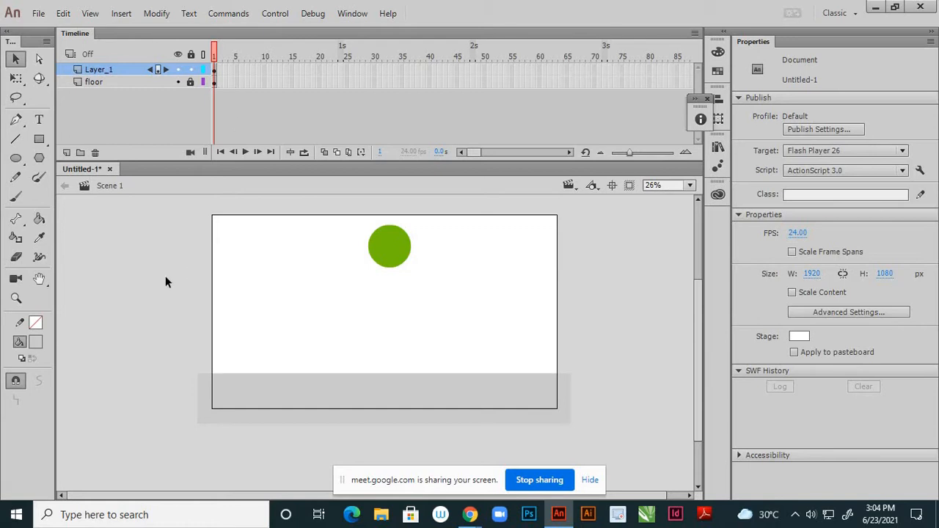
- Test the movie to check the circle and floor, and close the preview
key(ctrl+Return)
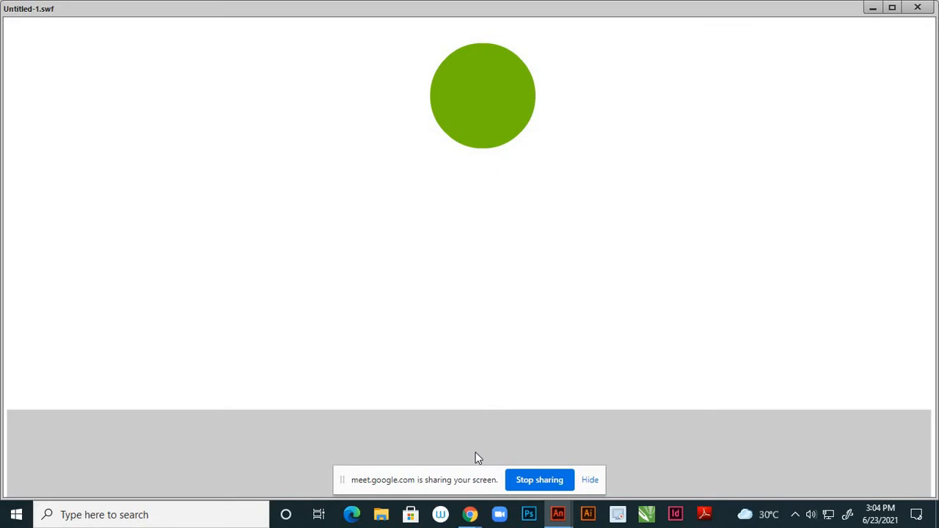
click(918, 7)
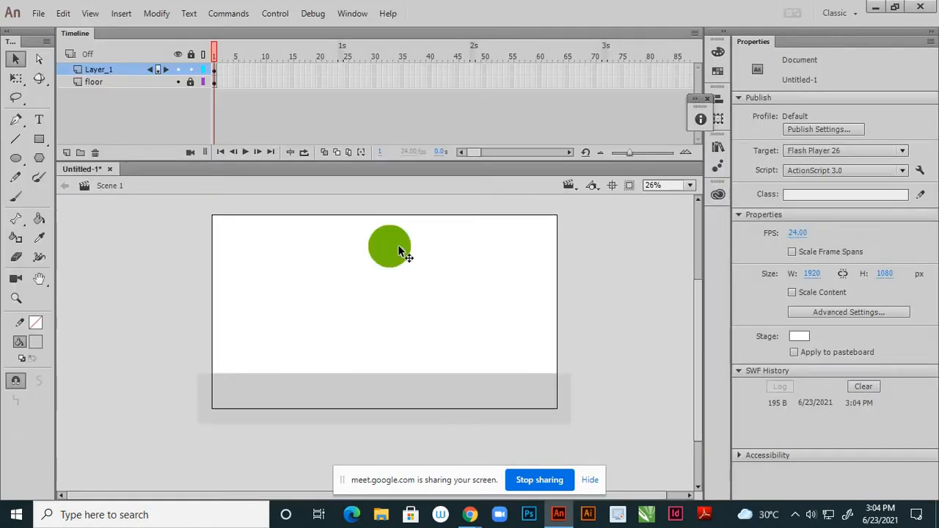
- Scale the circle down evenly to about 139 px wide with Free Transform, placed at about X 921, Y 48
scroll(398, 250, up, 2)
click(389, 334)
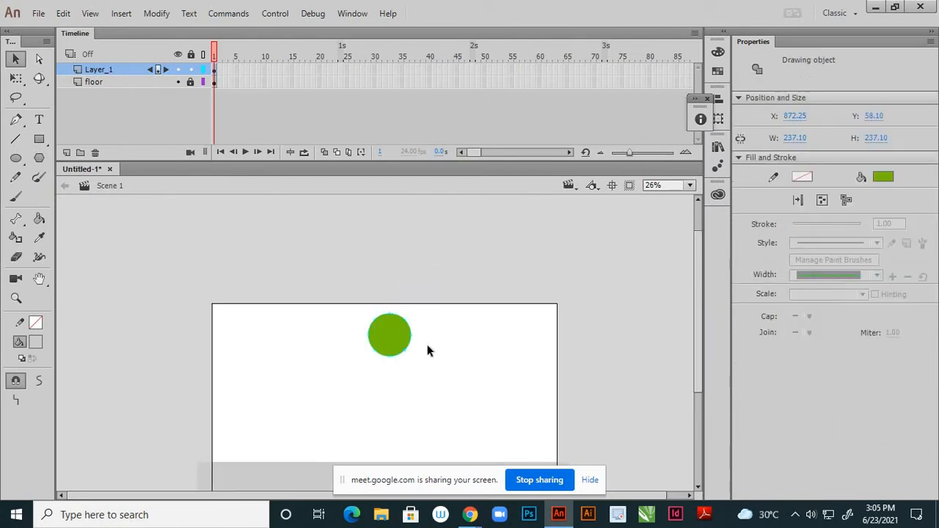
key(q)
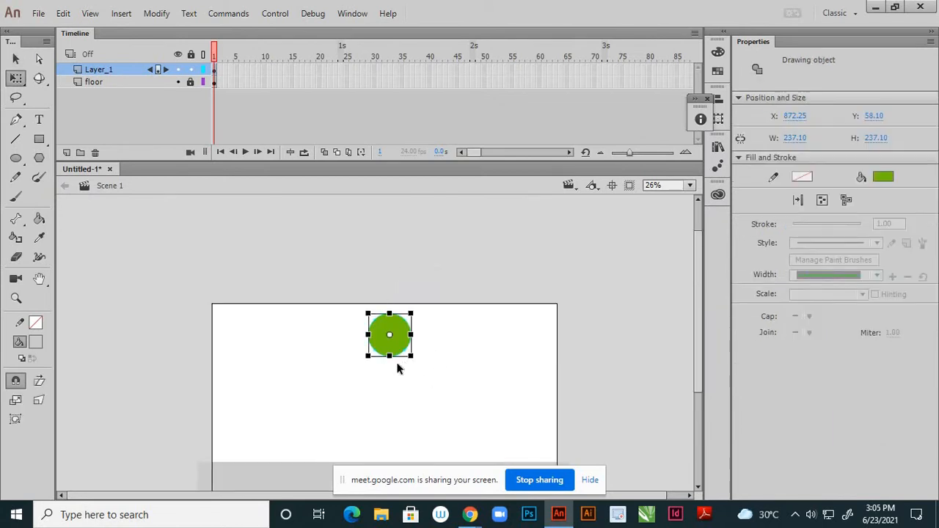
ctrl+scroll(402, 363, up, 2)
drag(423, 353, 379, 301)
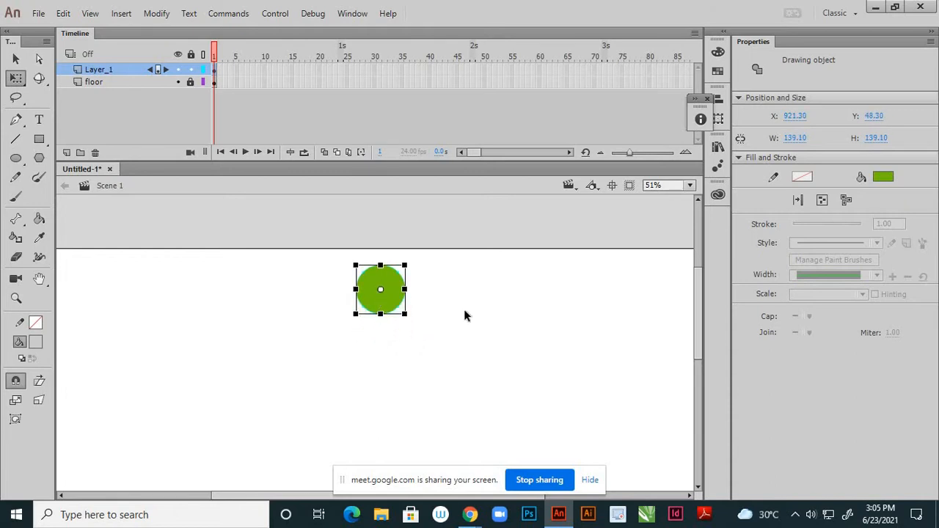
- Test the movie to check the scaled-down circle above the floor, and close the preview
click(464, 309)
key(ctrl+Return)
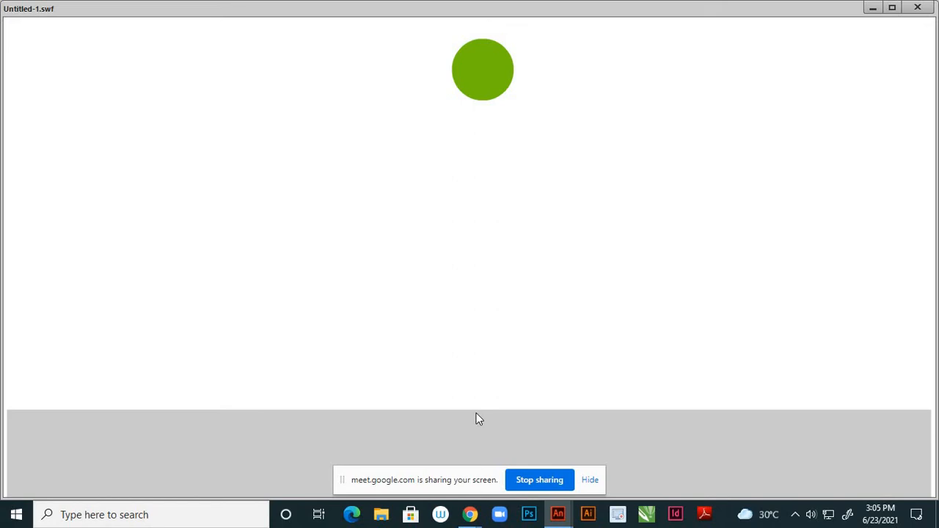
click(918, 9)
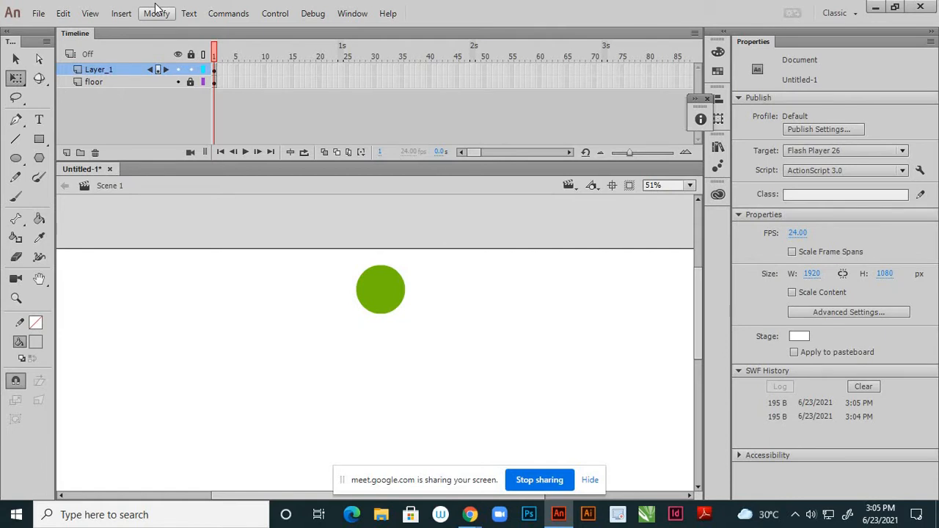
- Save the document to the Desktop as bouncing ball action in tweening, without replacing the existing bouncing ball action file
key(ctrl+s)
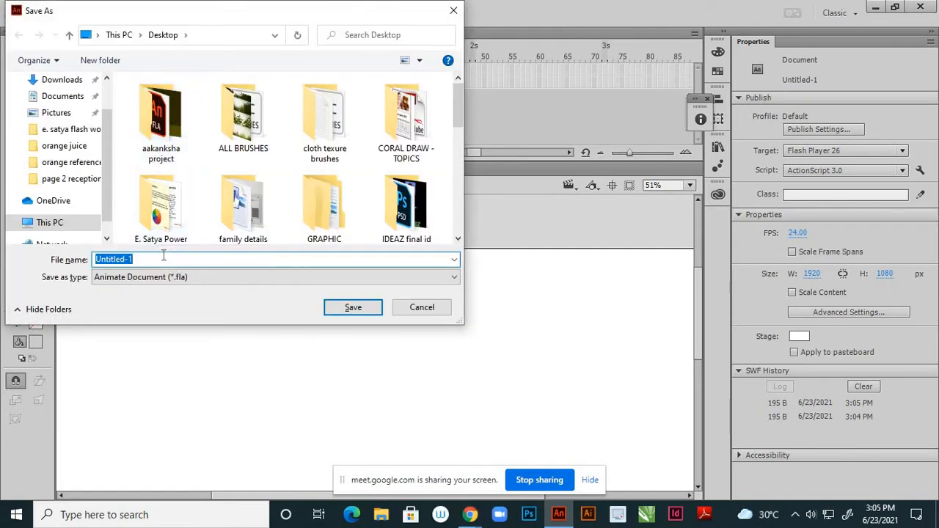
text(bou)
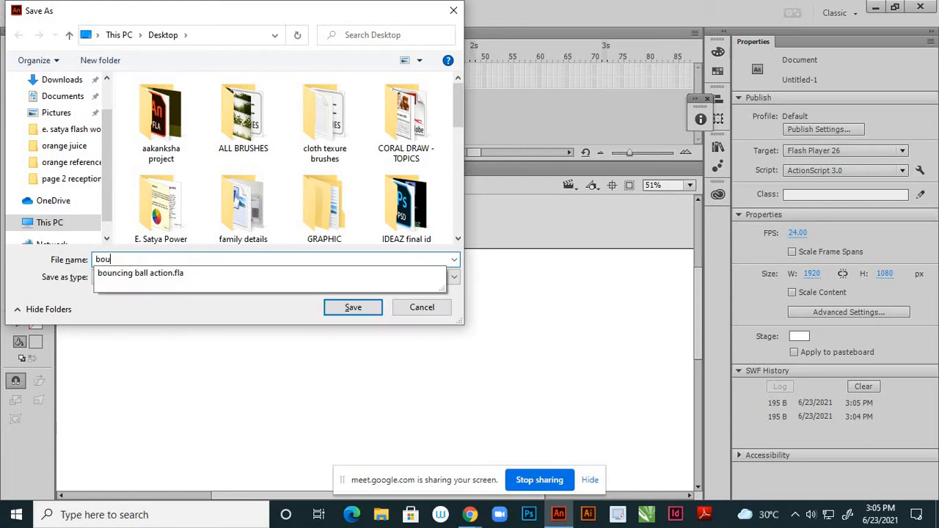
text(ncing ball action)
click(367, 308)
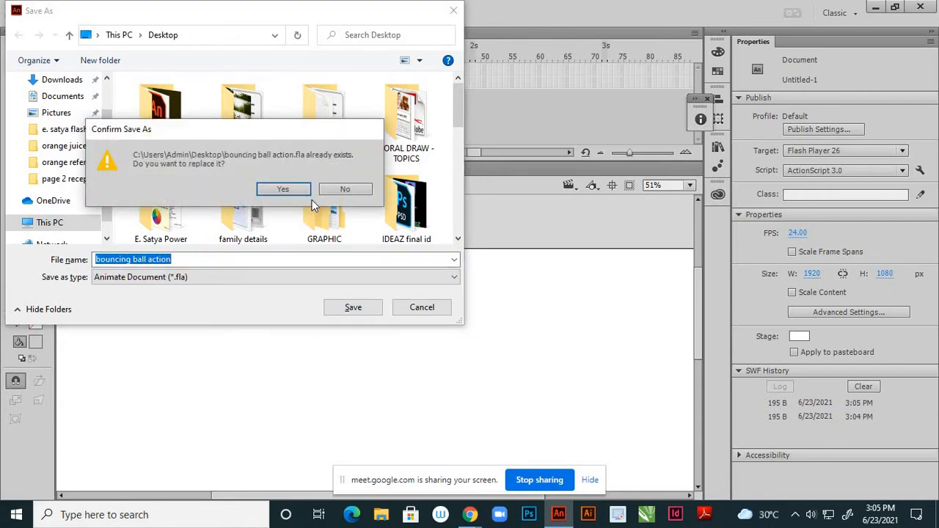
click(348, 188)
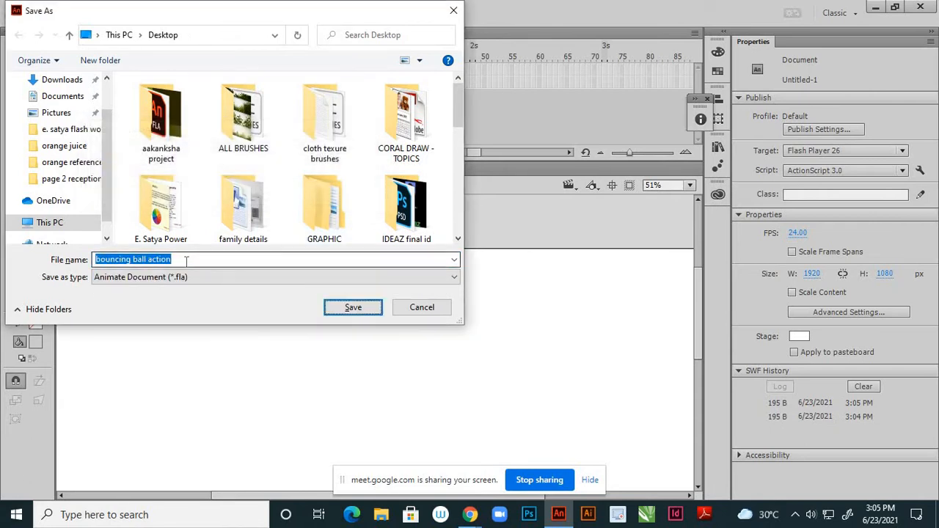
click(188, 260)
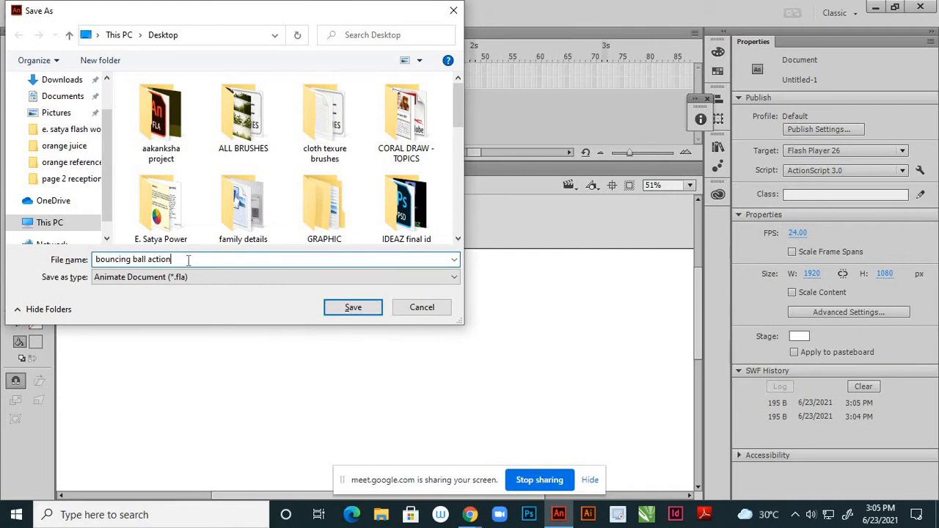
text(in tweening)
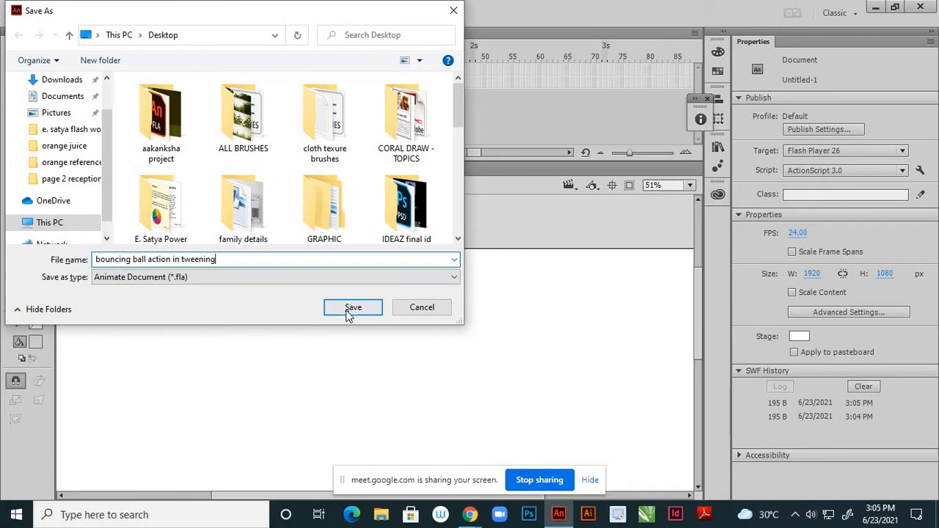
click(350, 312)
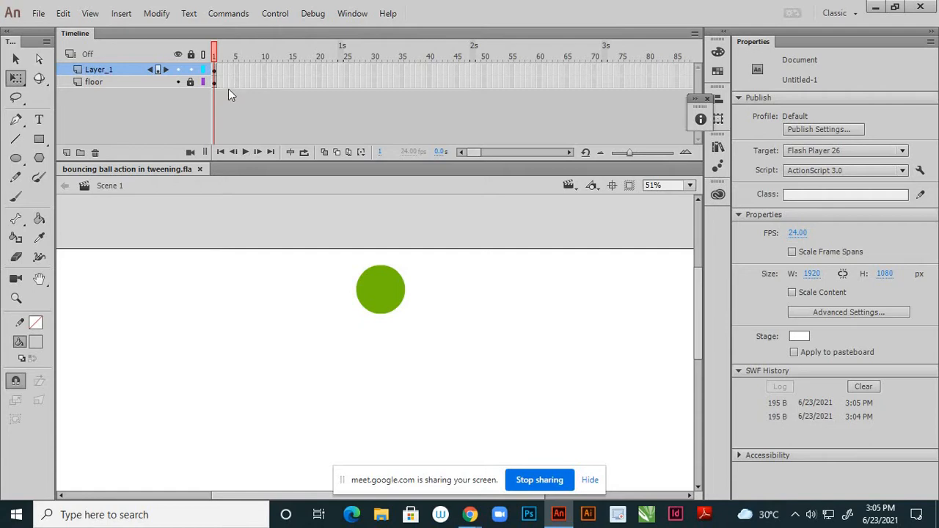
- Insert a keyframe at frame 50 of Layer_1 and deselect the circle
scroll(408, 372, down, 4)
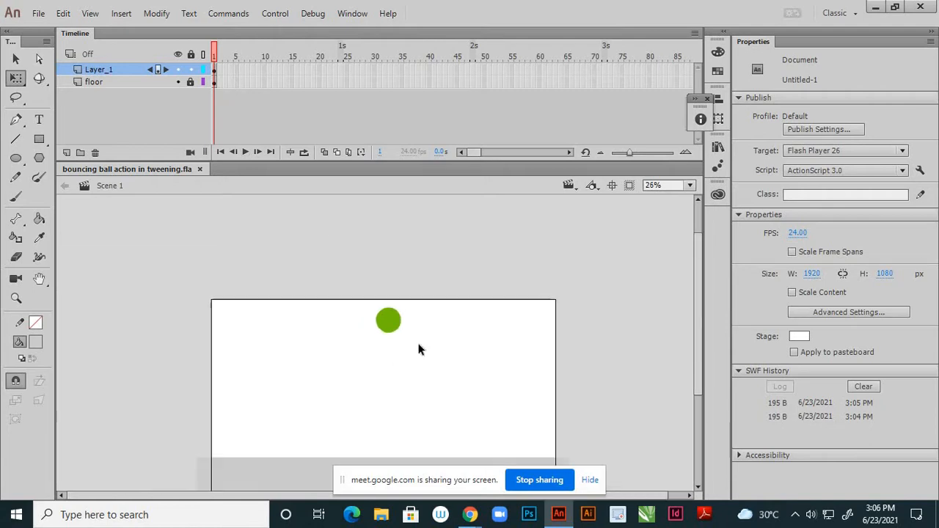
scroll(389, 437, up, 1)
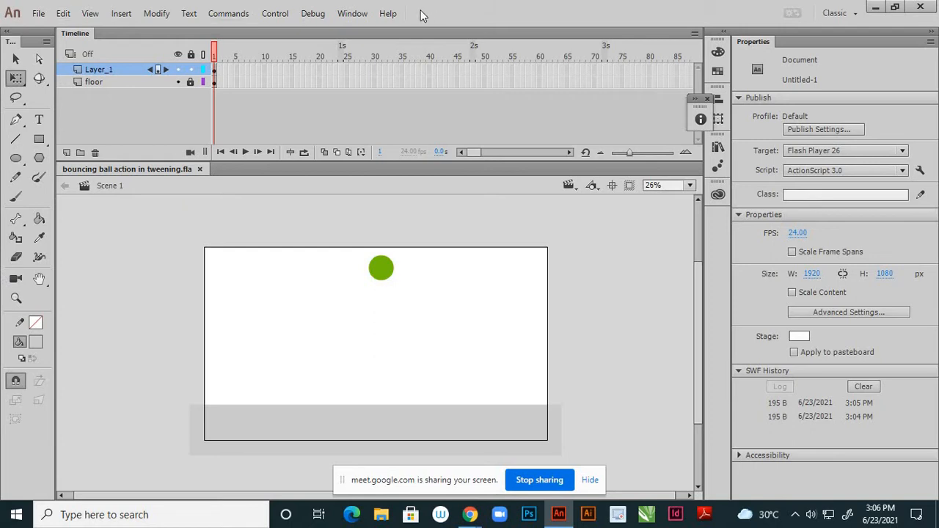
click(484, 70)
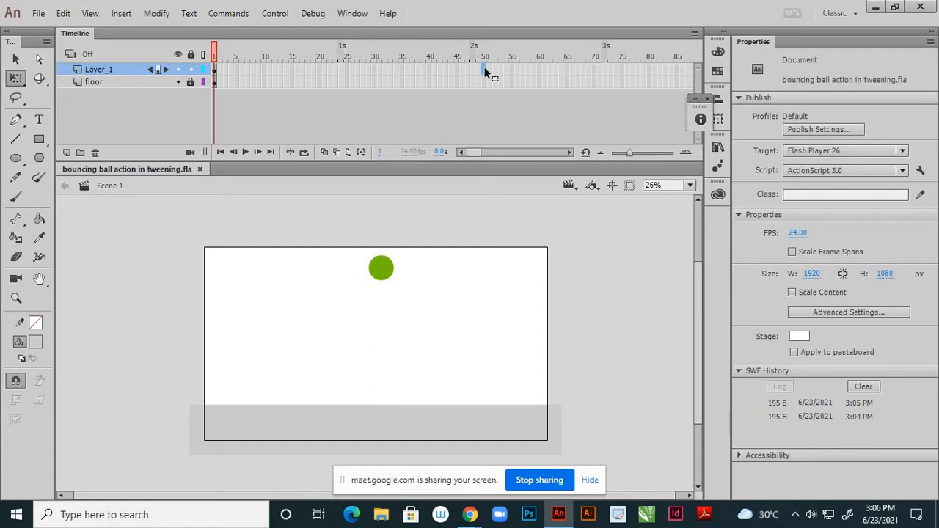
right_click(485, 69)
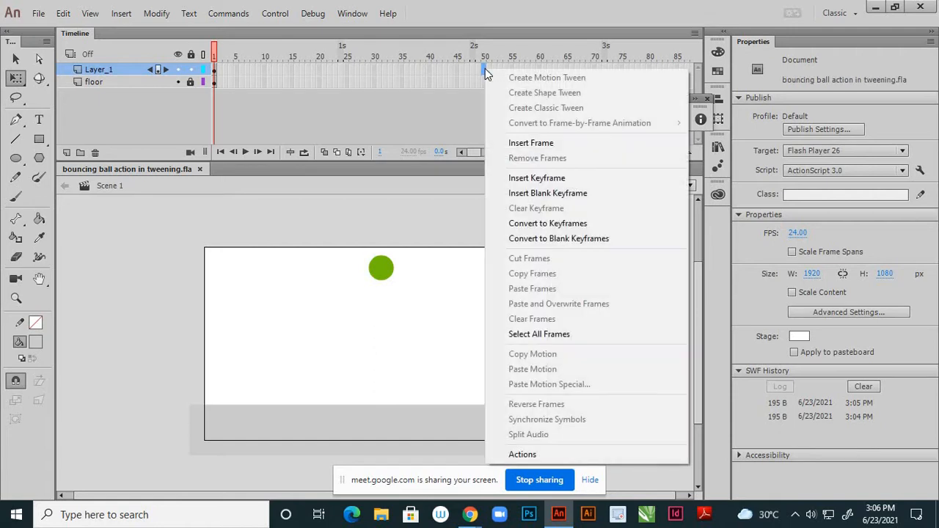
click(527, 182)
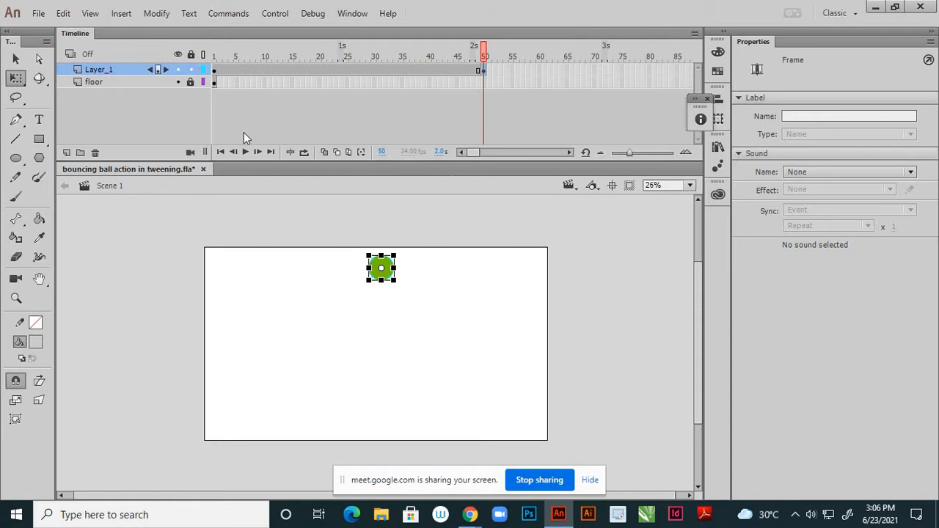
key(v)
click(310, 235)
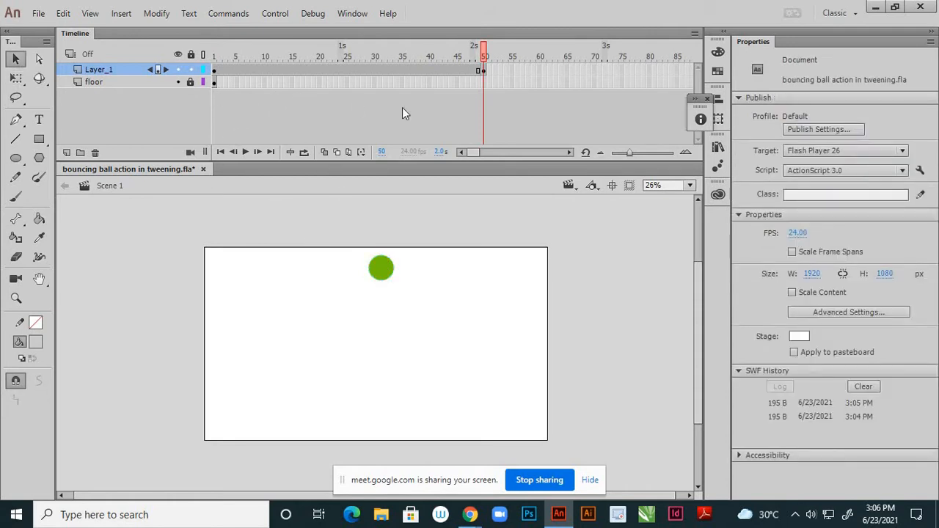
- Extend the floor layer by inserting a frame at frame 100
drag(478, 149, 484, 149)
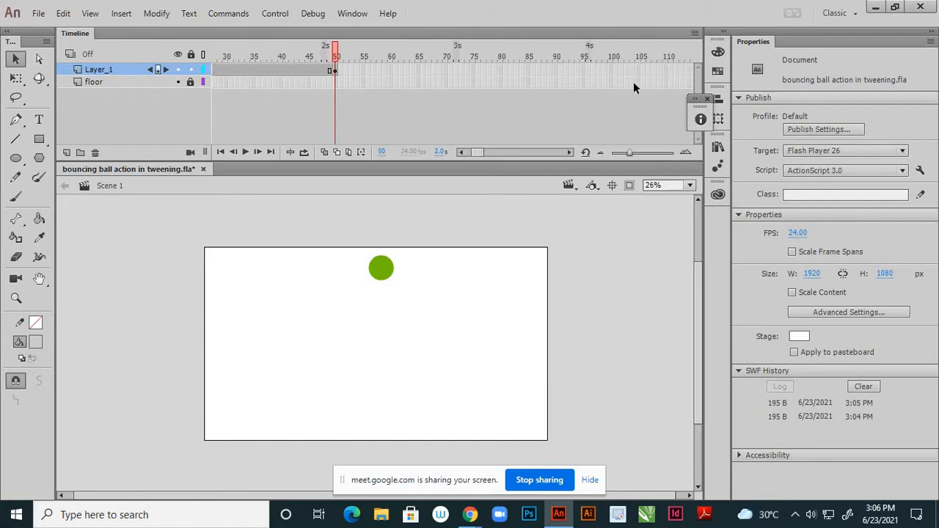
right_click(610, 83)
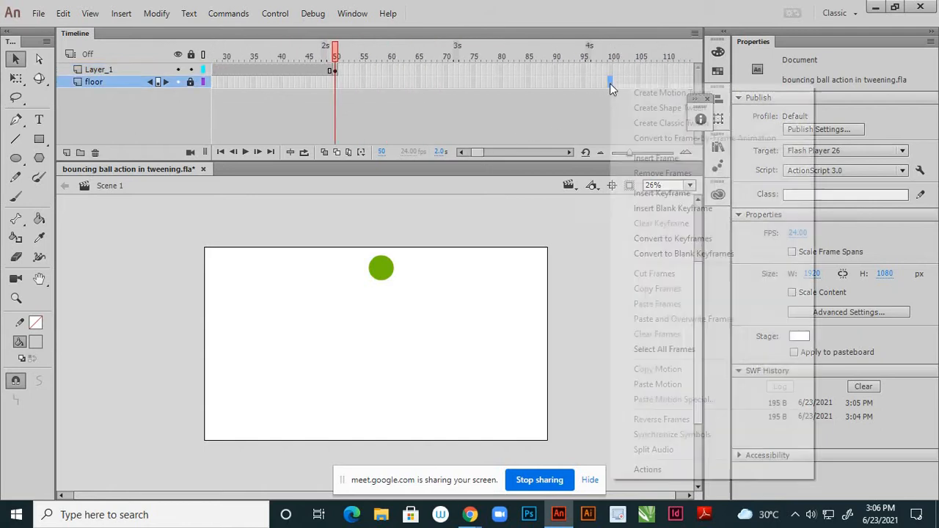
click(635, 157)
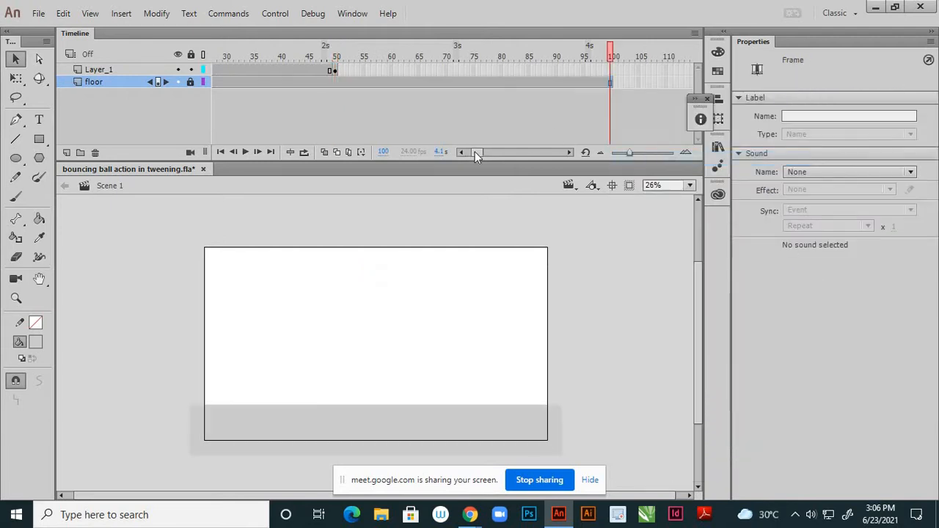
click(469, 151)
- Move the circle in frame 50 of Layer_1 straight down onto the floor, to about Y 857
click(483, 69)
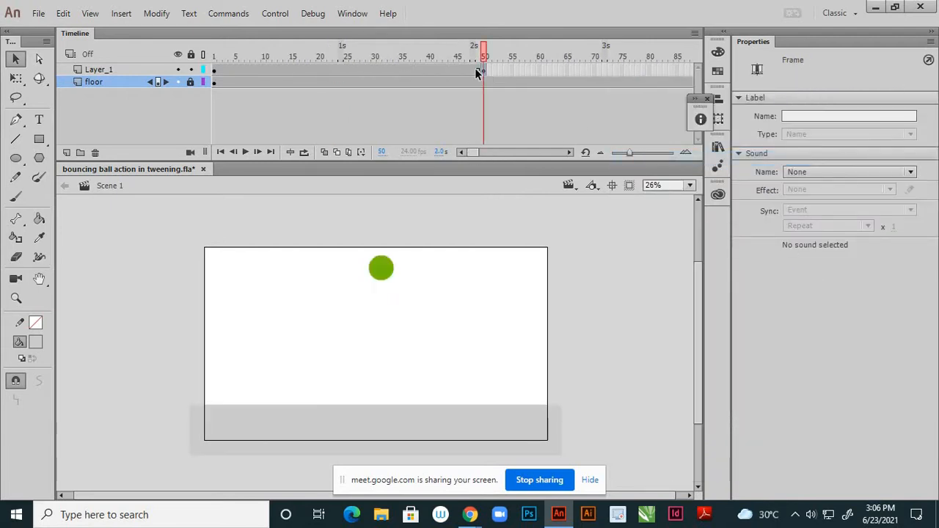
click(215, 70)
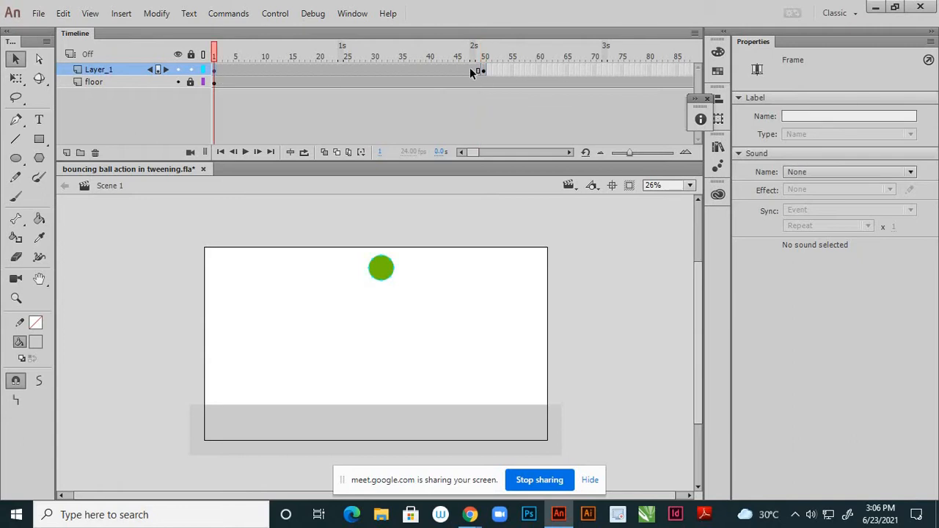
click(482, 70)
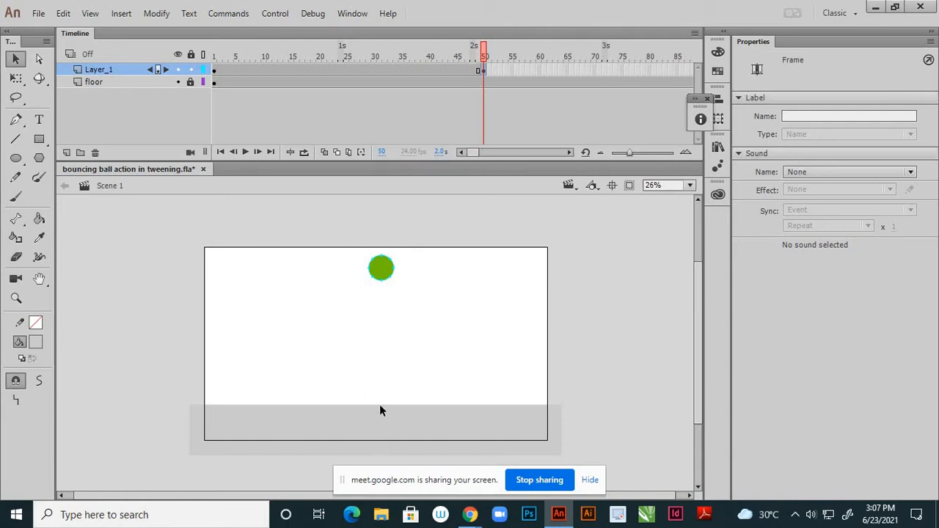
key(Return)
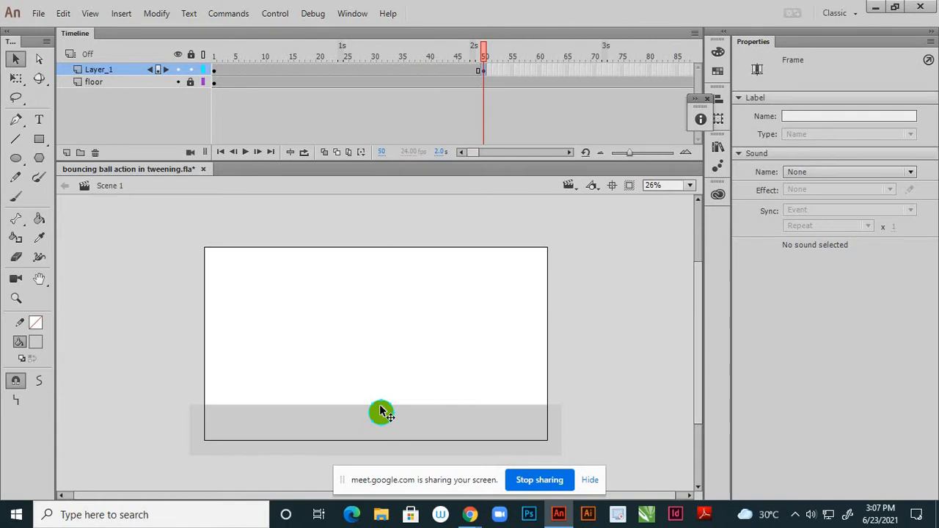
click(382, 412)
- Test the movie to check the circle's jump from its start position to the floor, and close the preview
key(ctrl+Return)
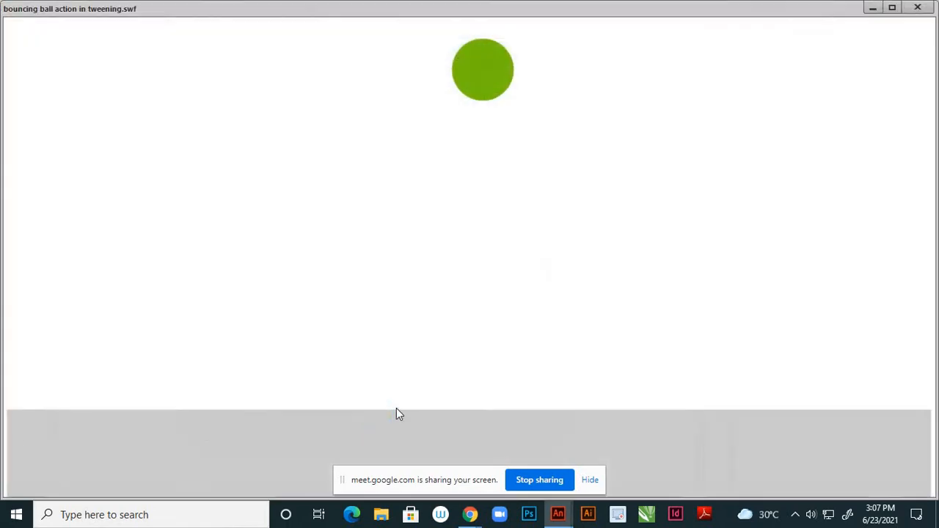
click(918, 7)
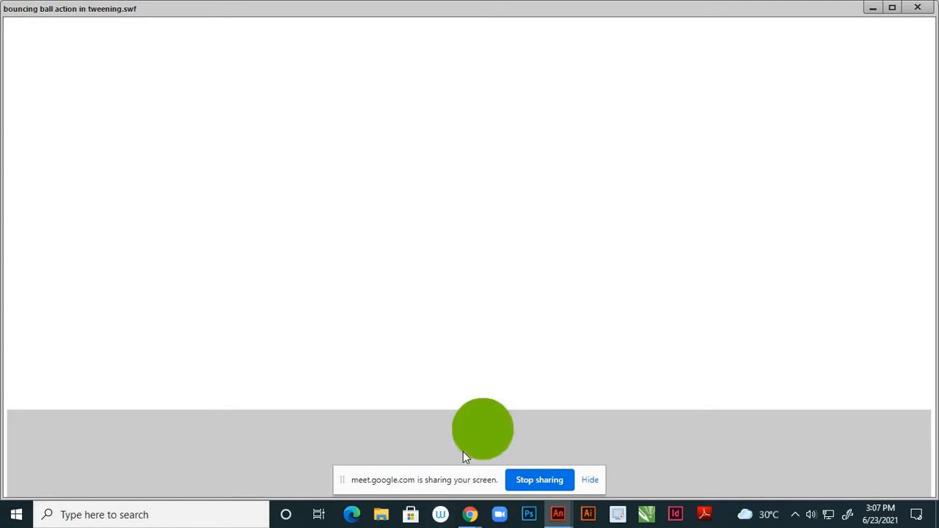
click(917, 7)
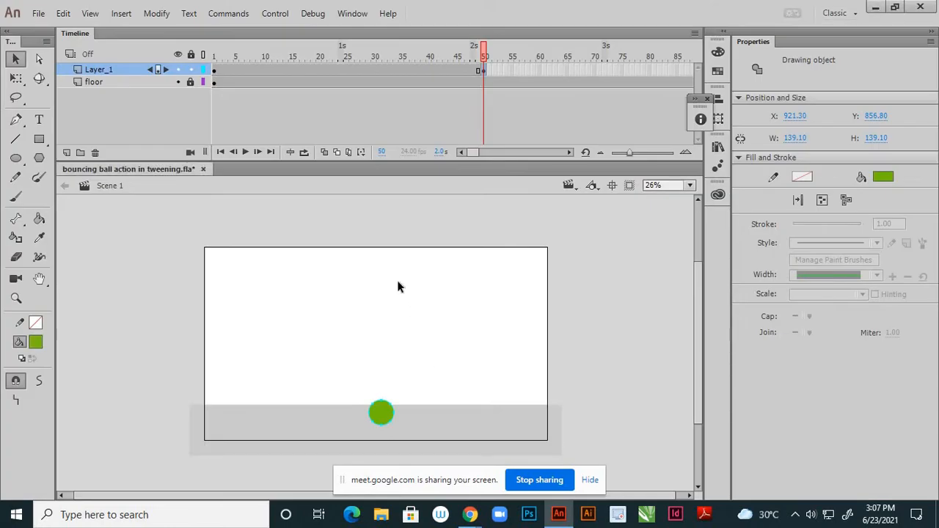
- Compare the circle's positions at frames 1 and 50 of Layer_1, and turn on Onion Skin at frame 50
click(214, 71)
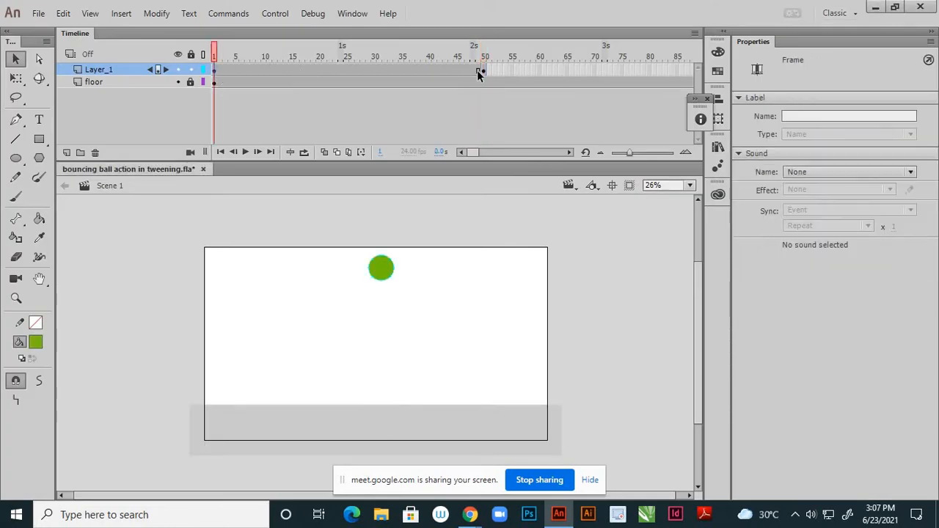
click(481, 70)
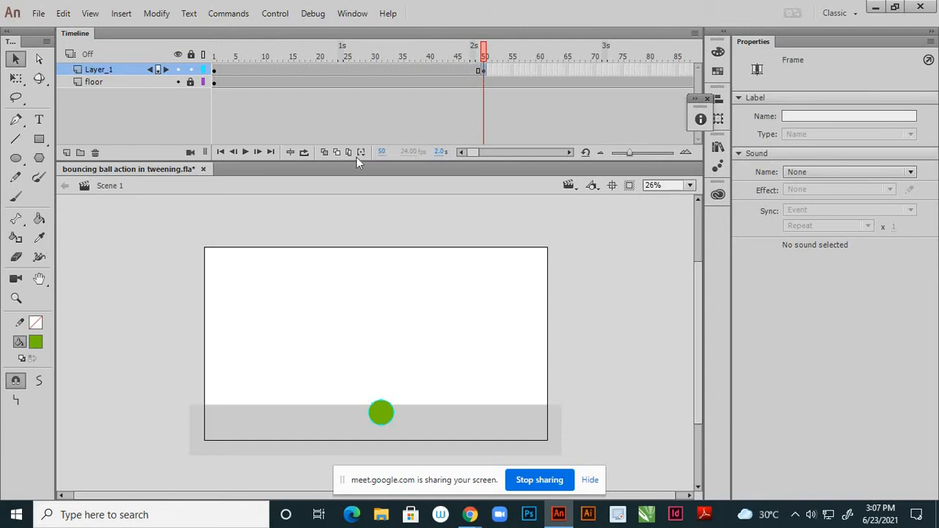
click(325, 152)
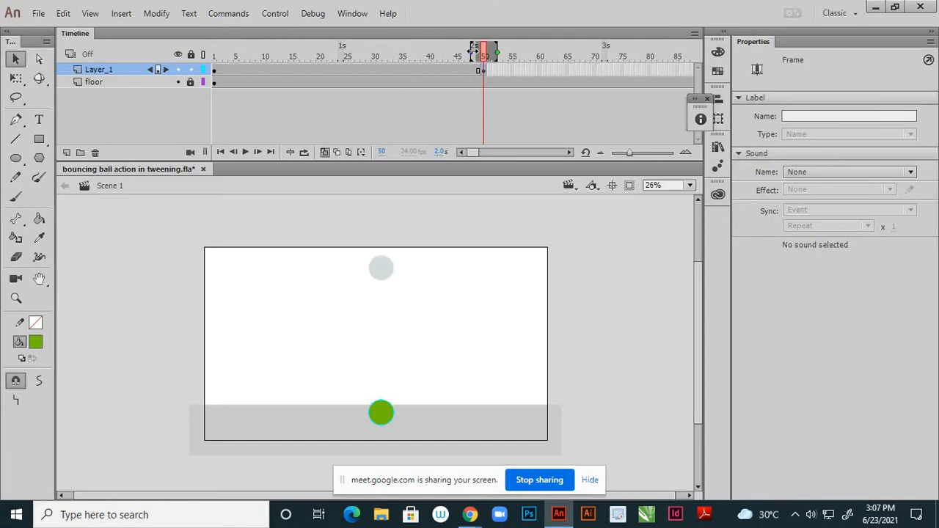
mouse_move(473, 51)
mouse_down()
mouse_move(214, 51)
mouse_move(326, 65)
mouse_move(473, 57)
mouse_up()
- Squash the circle in frame 50 to about 74 px high with Free Transform, with its transformation point moved to its bottom edge
scroll(536, 363, down, 1)
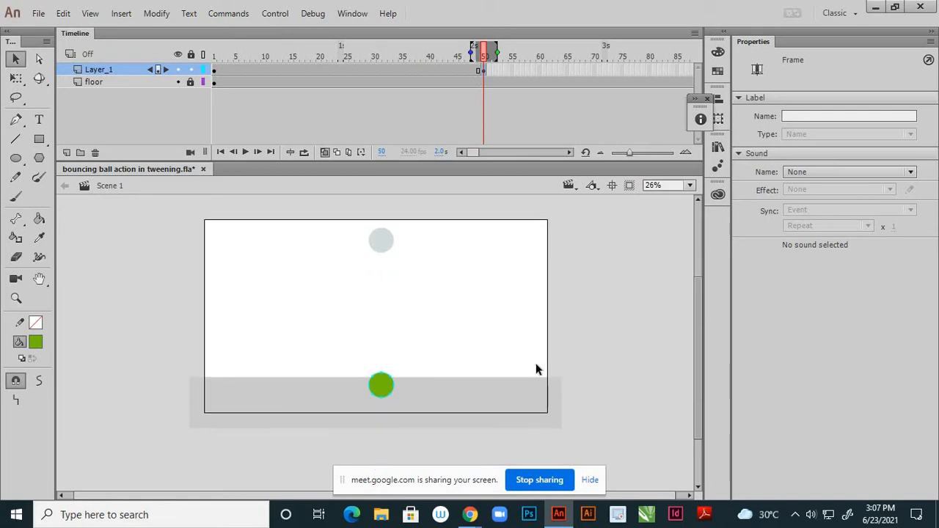
ctrl+scroll(396, 426, up, 2)
ctrl+scroll(382, 396, up, 1)
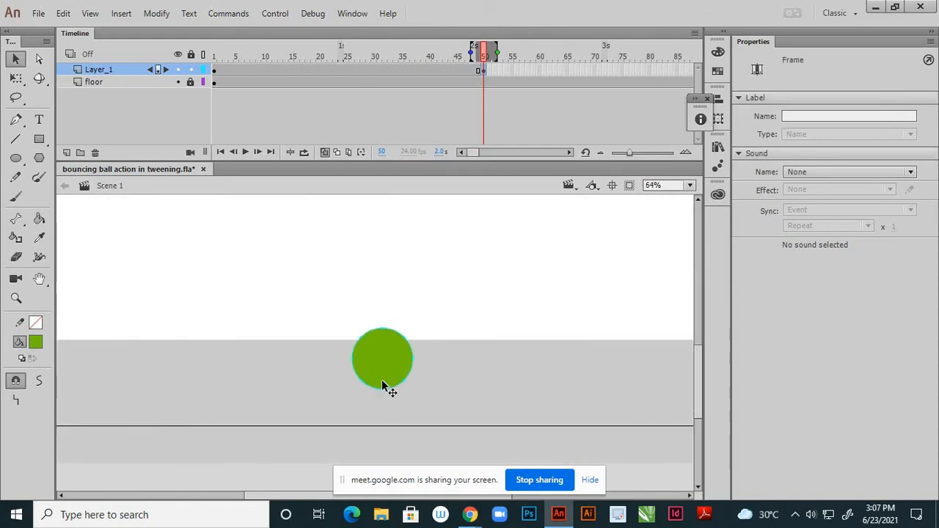
click(17, 79)
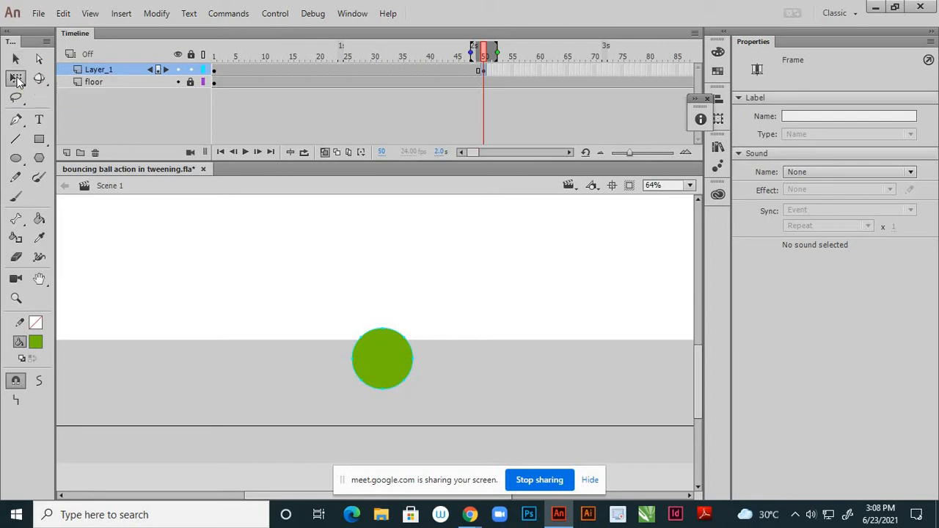
click(378, 378)
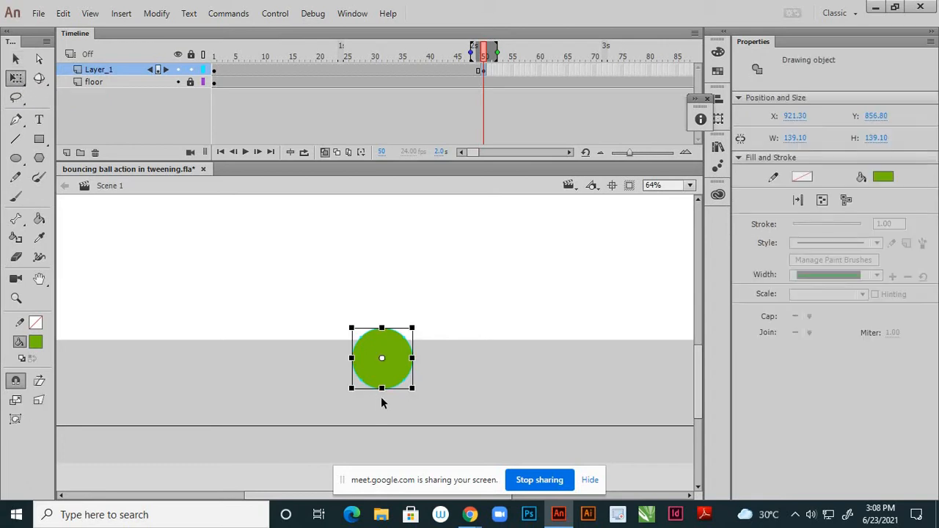
ctrl+scroll(386, 401, up, 1)
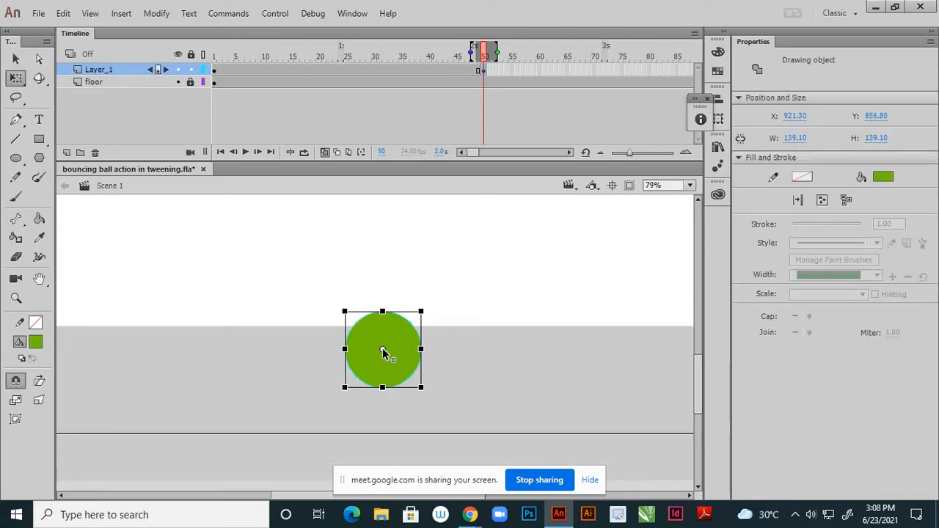
drag(382, 351, 381, 387)
drag(383, 312, 382, 348)
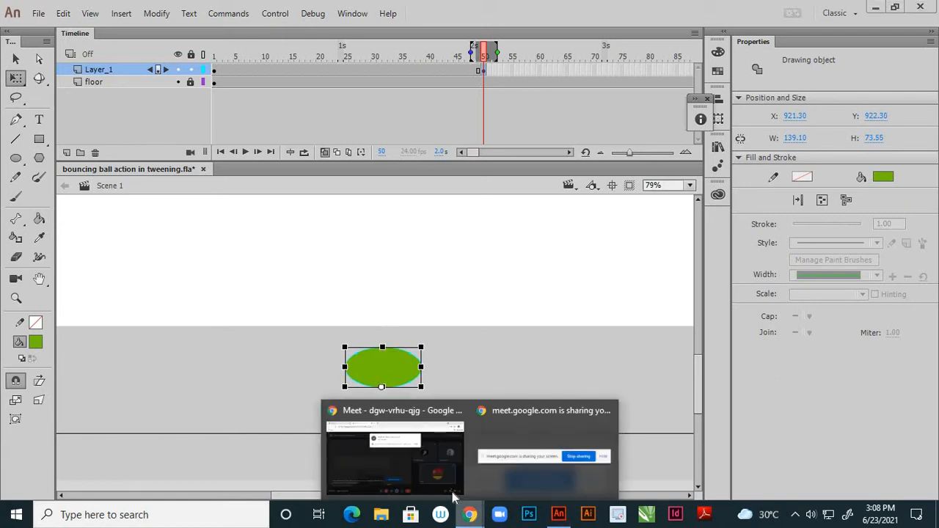
- Switch to the Google Meet window, admit the person waiting to join the call, and return to Animate
click(389, 441)
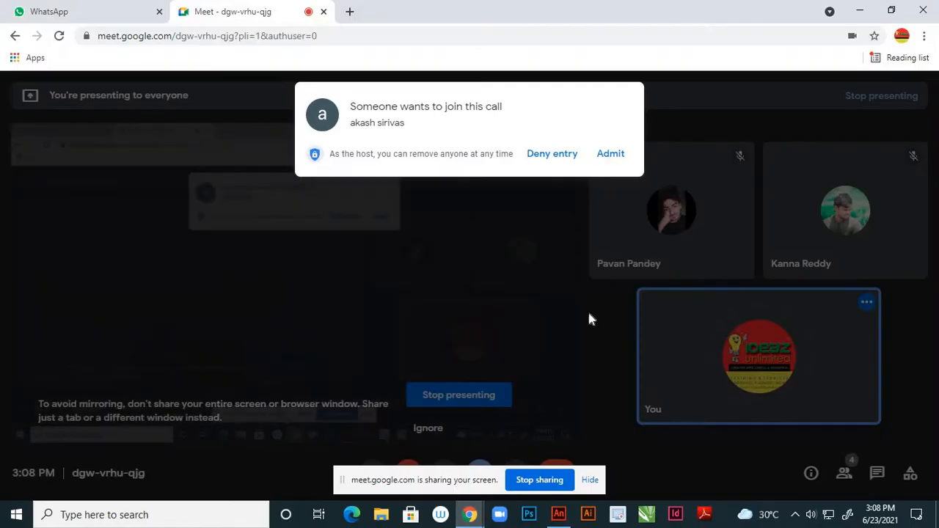
click(609, 157)
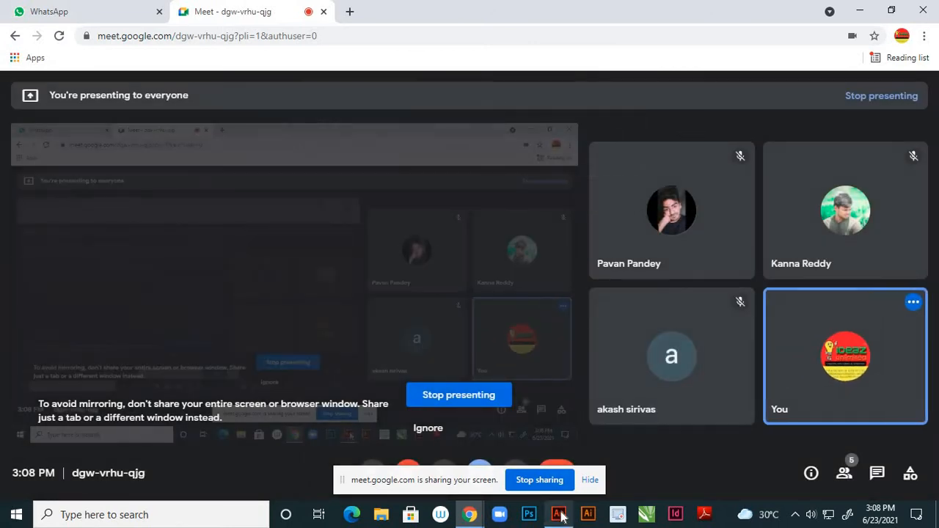
click(559, 515)
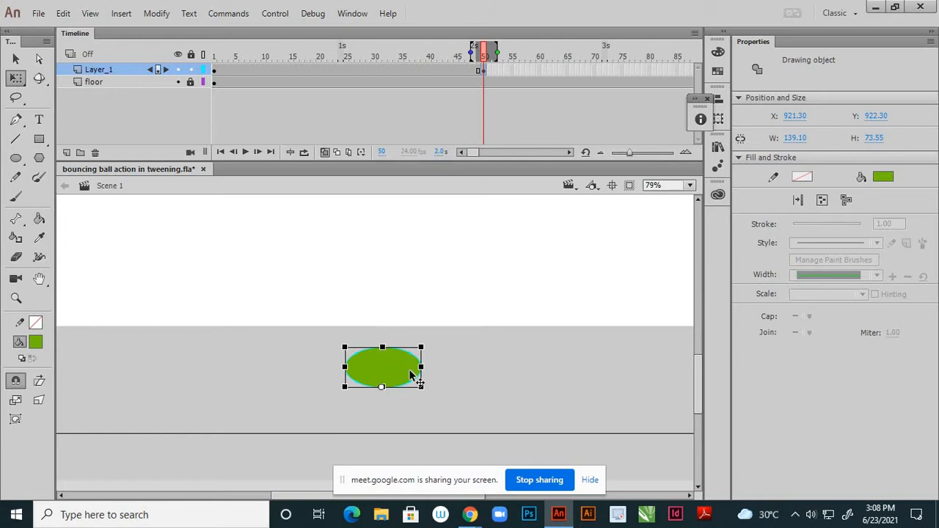
- Widen the squashed circle in frame 50 to about 182 px with Free Transform, and deselect it
drag(419, 366, 433, 366)
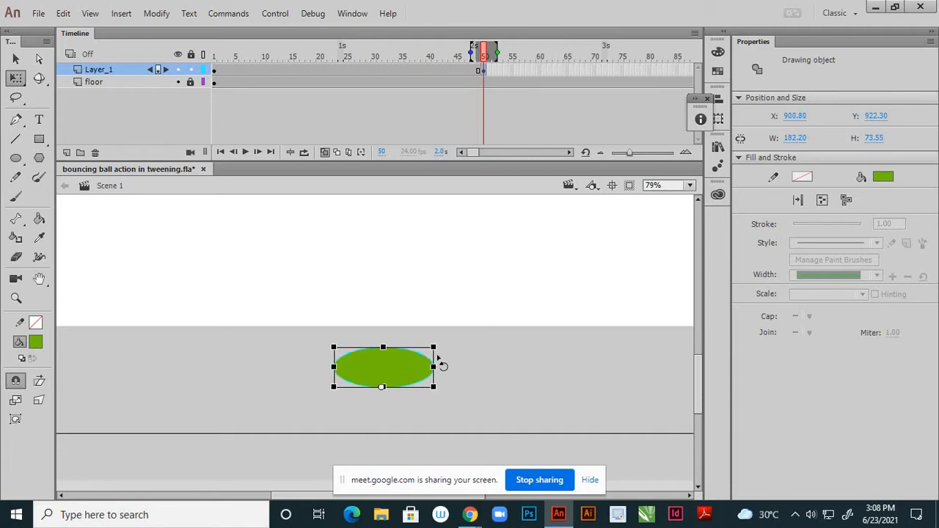
key(v)
click(461, 319)
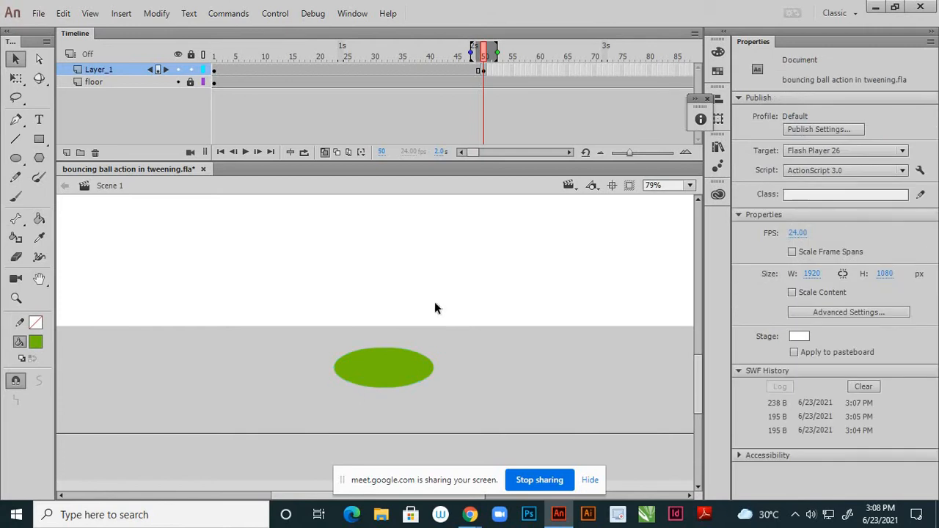
- Go to frame 26 of Layer_1 and turn off Onion Skin
scroll(431, 323, down, 2)
scroll(436, 336, down, 1)
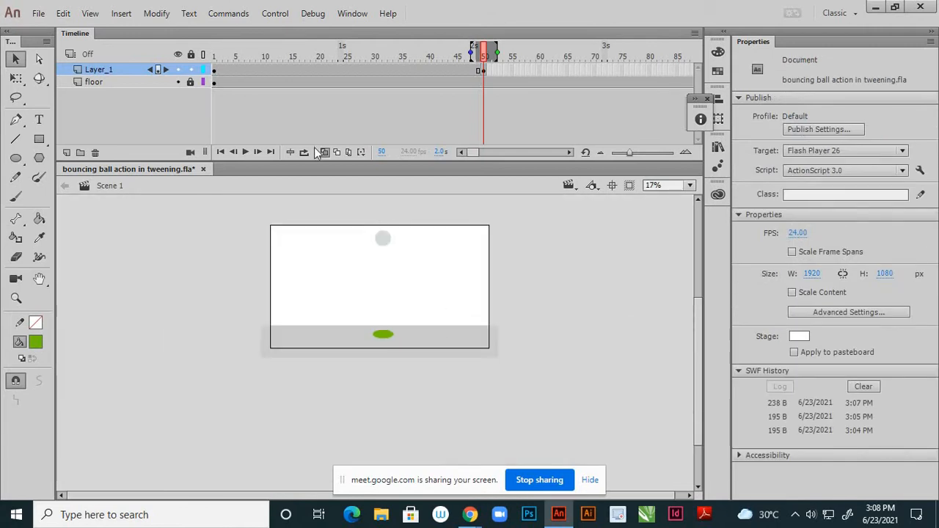
scroll(397, 270, up, 1)
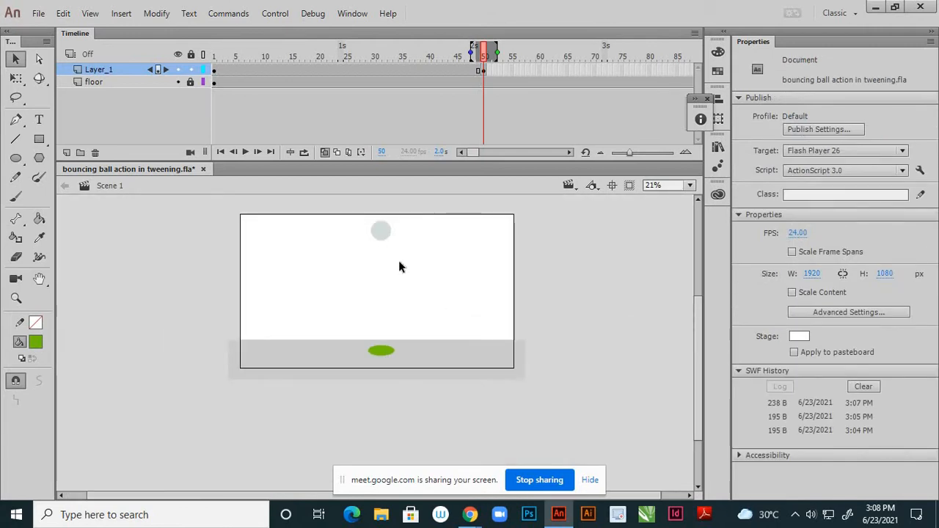
scroll(389, 297, up, 1)
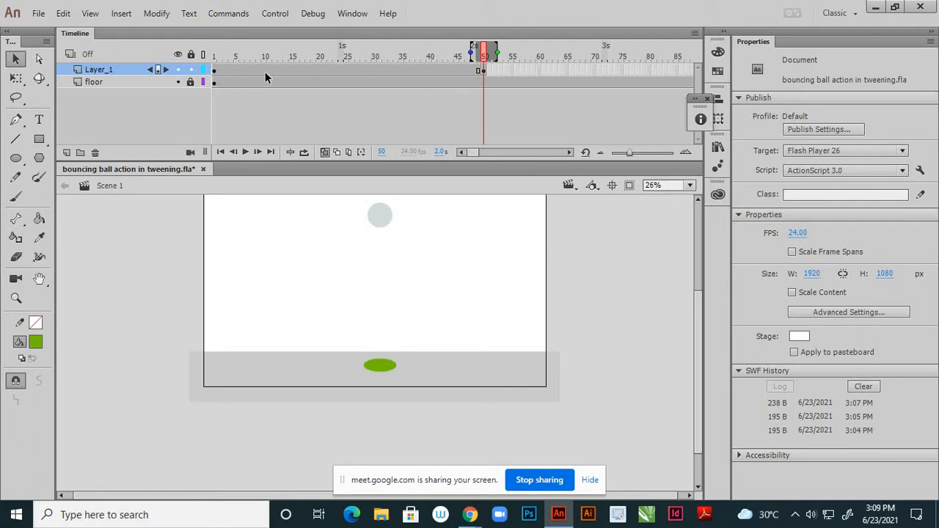
click(351, 69)
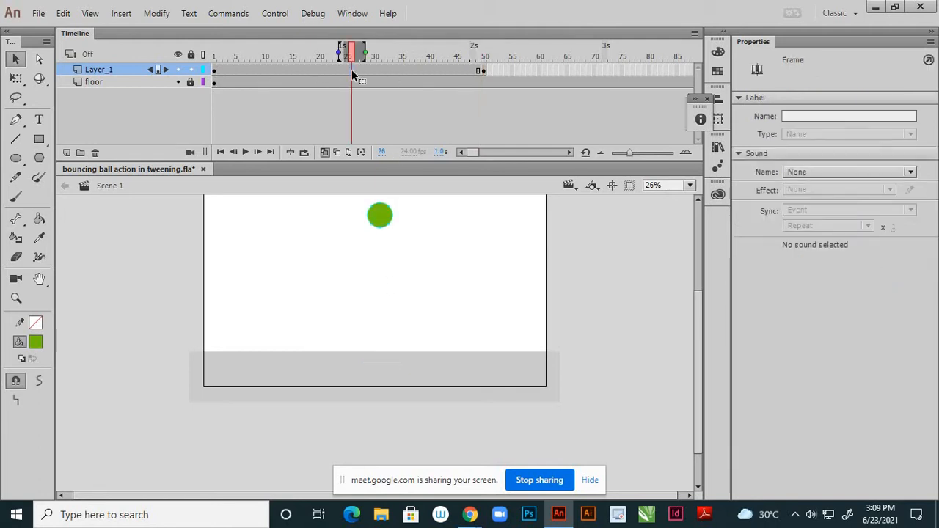
click(326, 152)
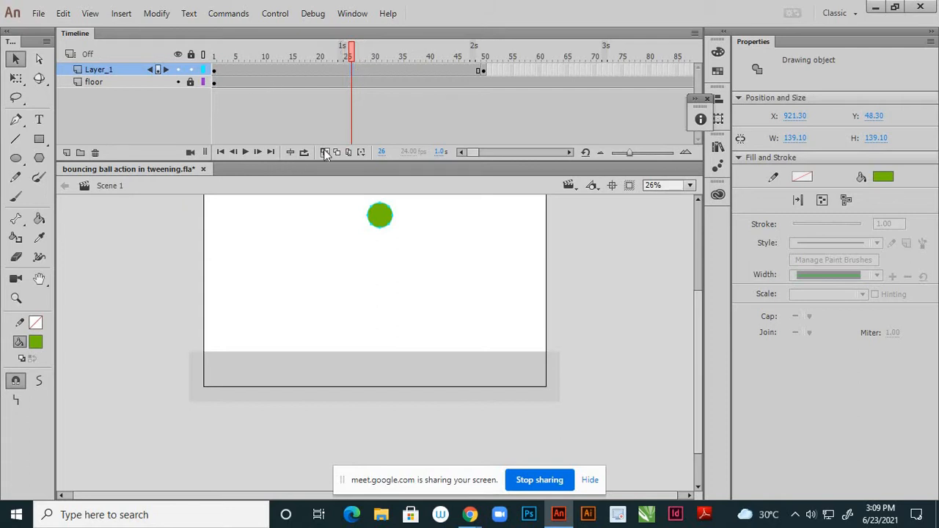
- Create a classic tween between frames 1 and 50 of Layer_1, converting the contents to symbols, and scrub through the fall
right_click(360, 68)
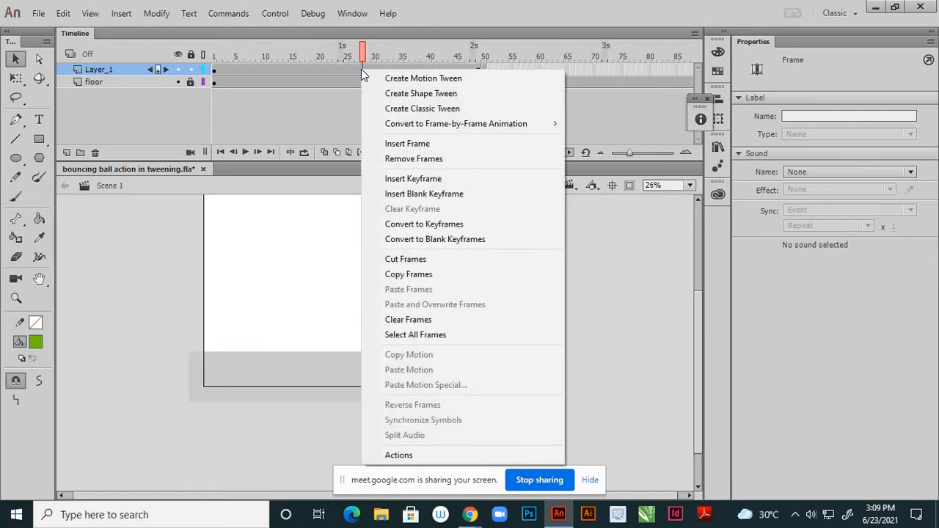
click(387, 110)
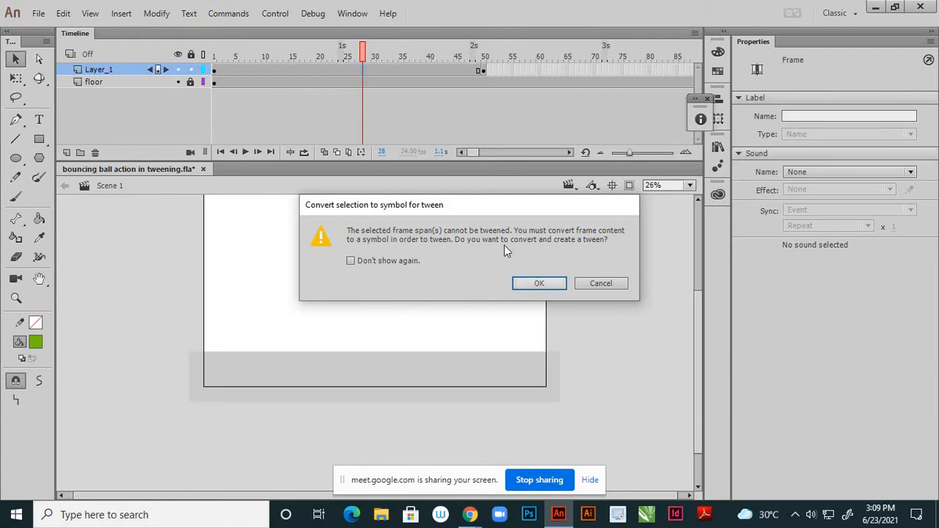
click(538, 284)
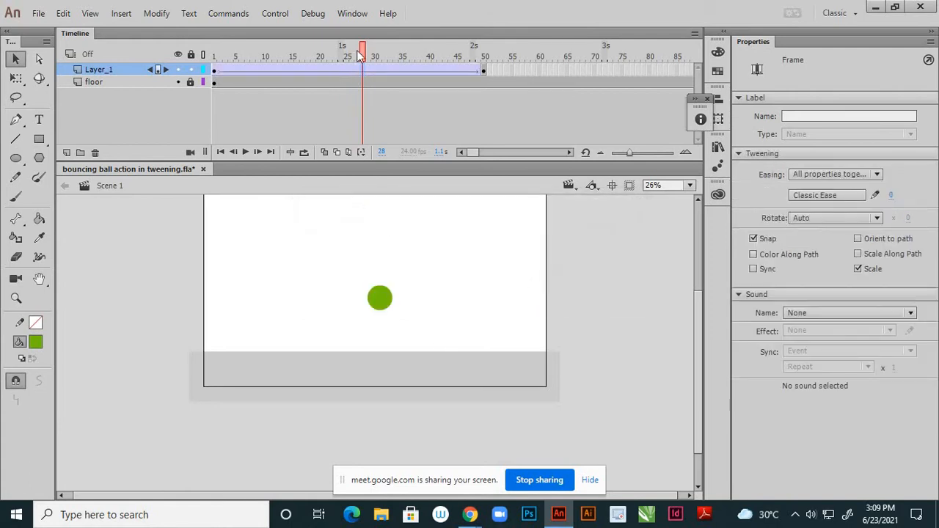
drag(362, 58, 209, 69)
drag(325, 107, 485, 147)
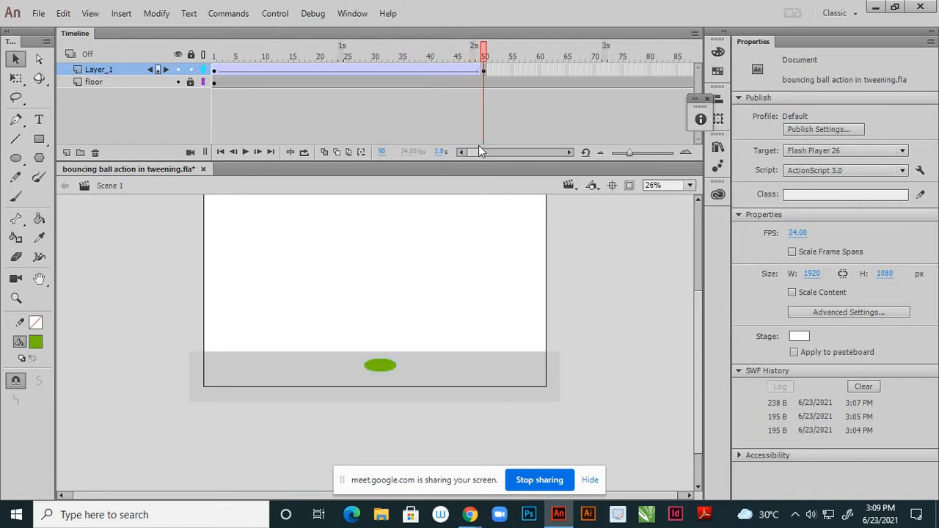
- Convert the squashed ball in frame 50 of Layer_1 to a graphic symbol named Symbol 1
click(486, 71)
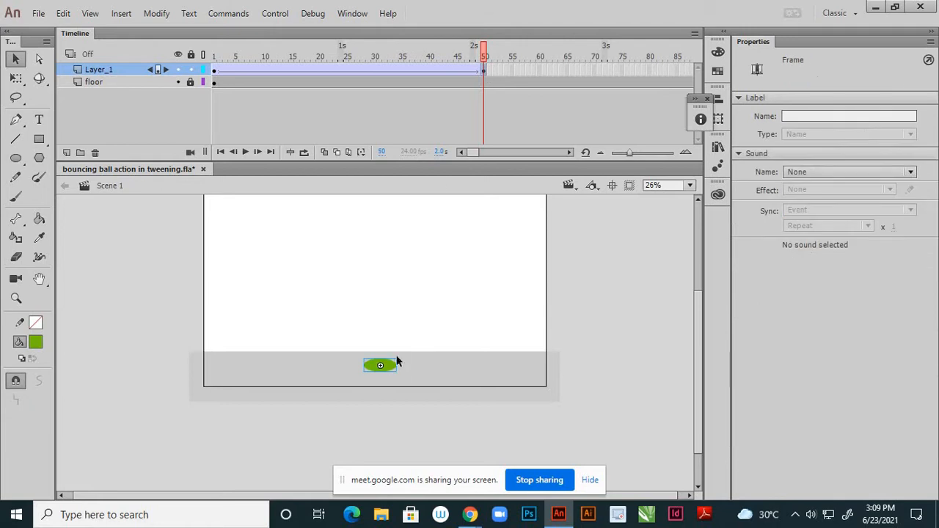
right_click(394, 365)
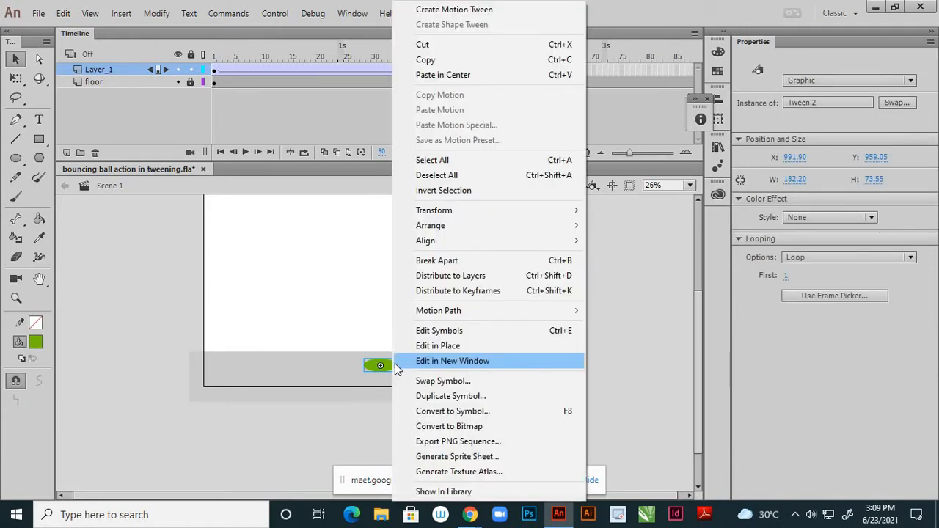
click(428, 412)
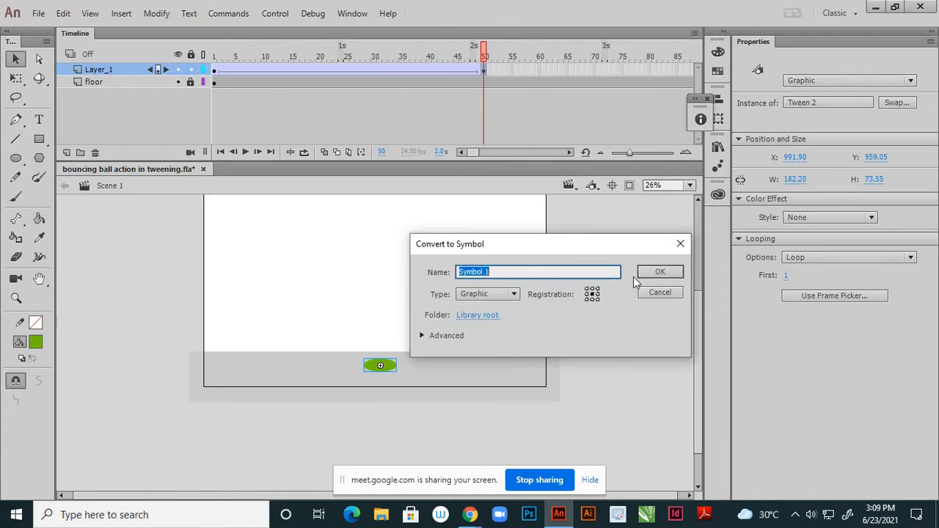
click(658, 272)
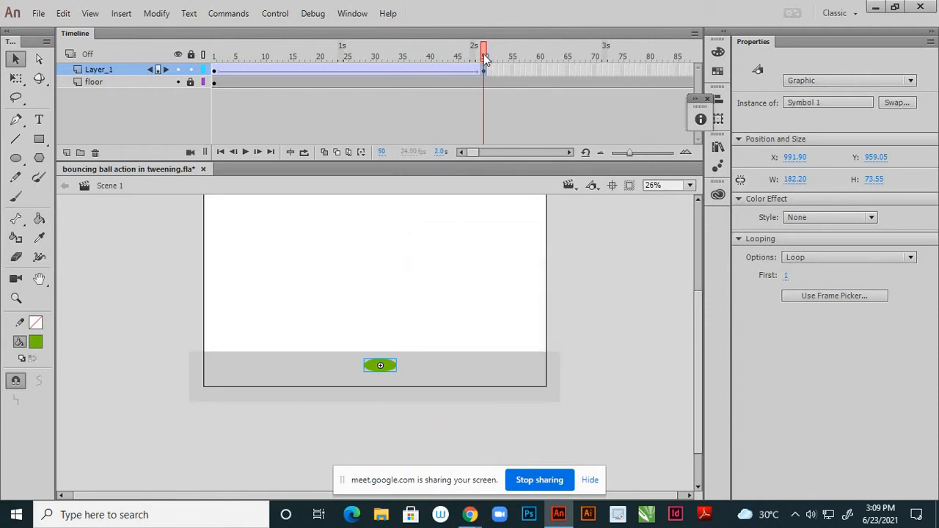
- Examine frame by frame how the tweened ball changes shape as it reaches the floor, up to frame 50
drag(482, 54, 481, 83)
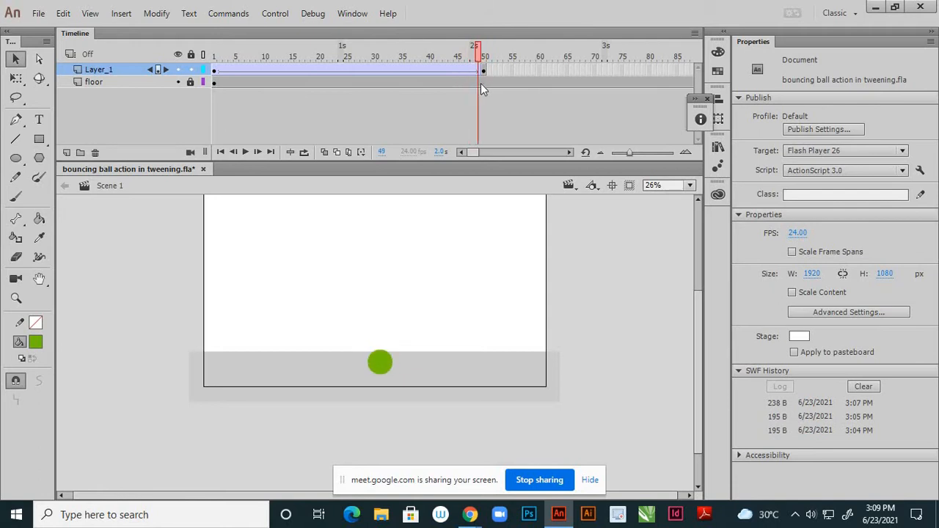
scroll(377, 376, up, 2)
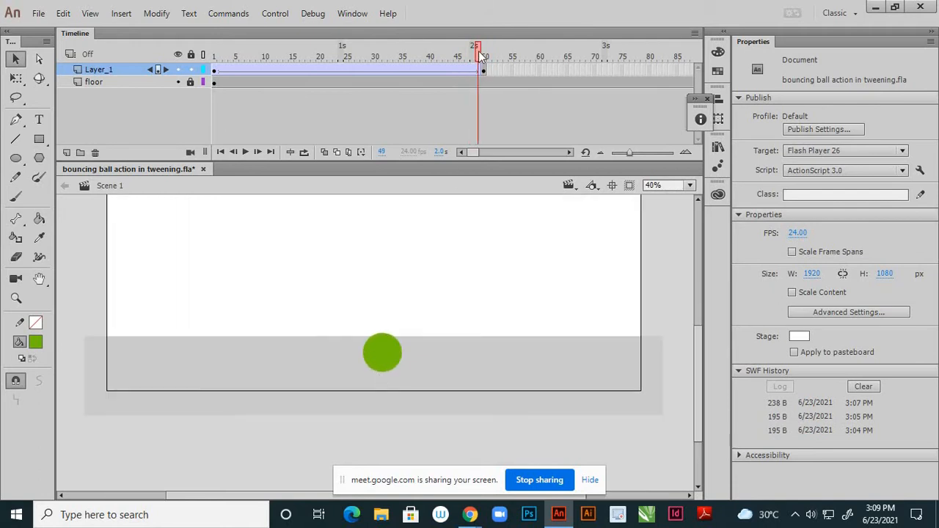
drag(482, 53, 472, 76)
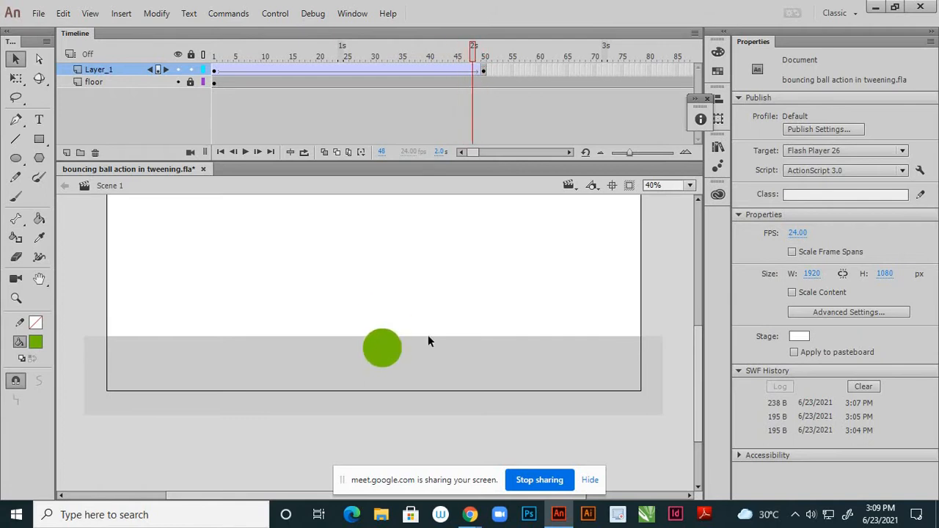
scroll(425, 334, down, 3)
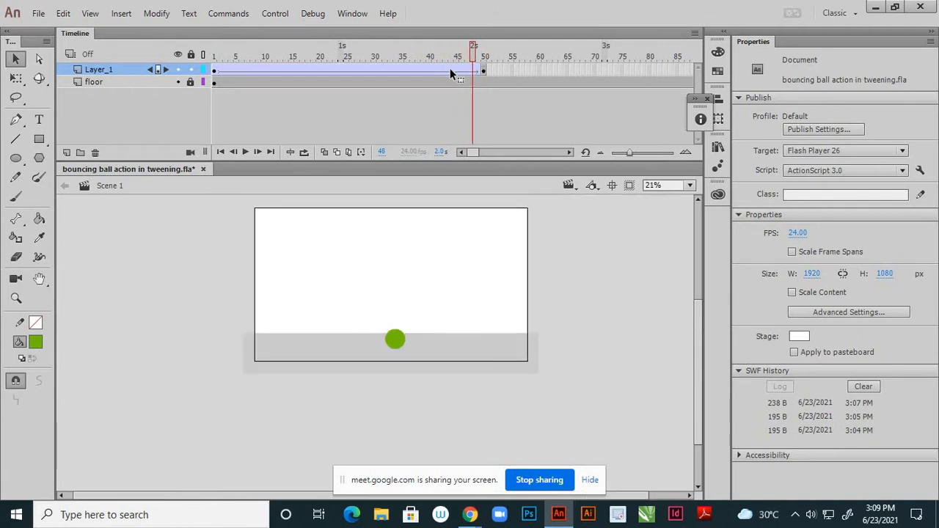
click(450, 68)
key(.)
key(.)
key(.)
key(.)
key(.)
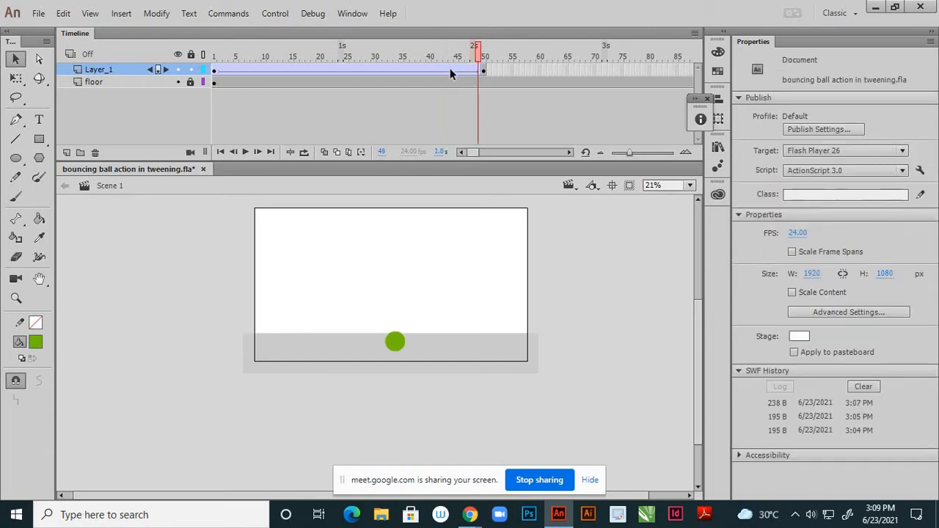
key(.)
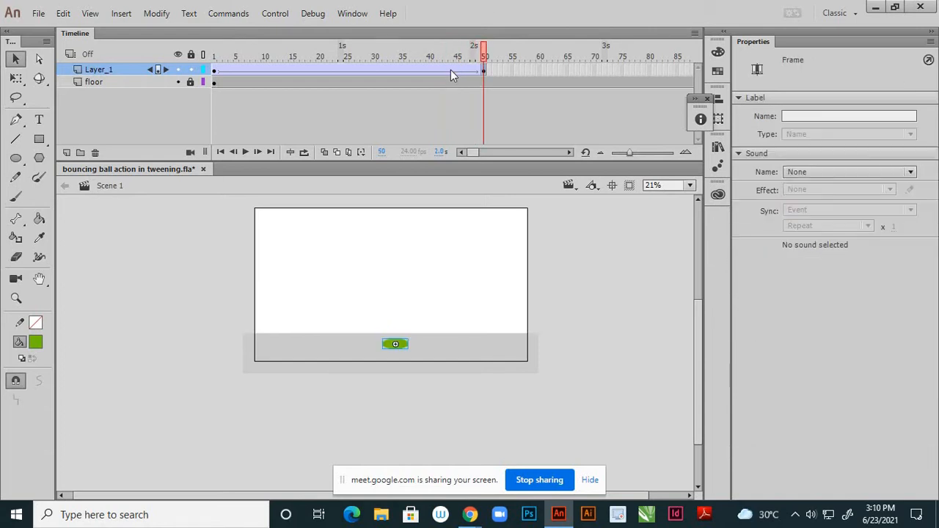
- Undo the symbol conversion and the classic tween, and remove all Layer_1 frames after frame 1
key(Return)
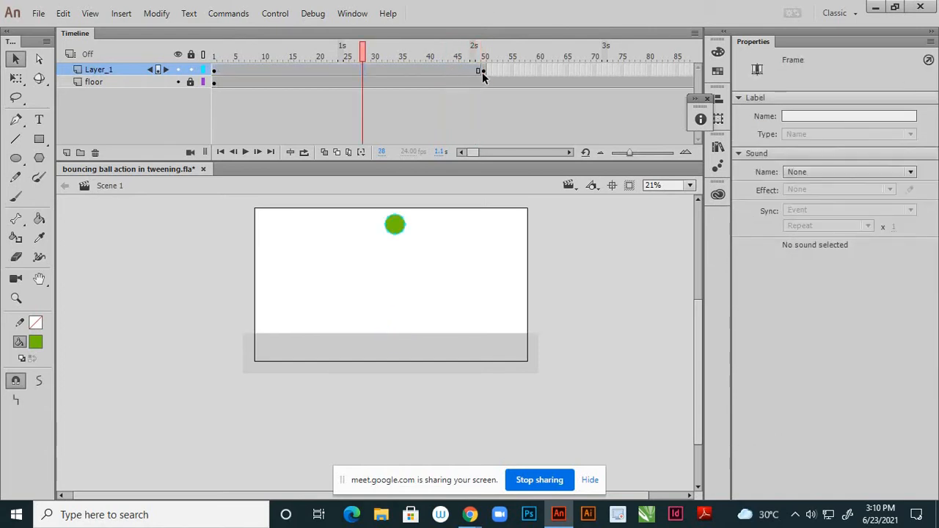
click(483, 69)
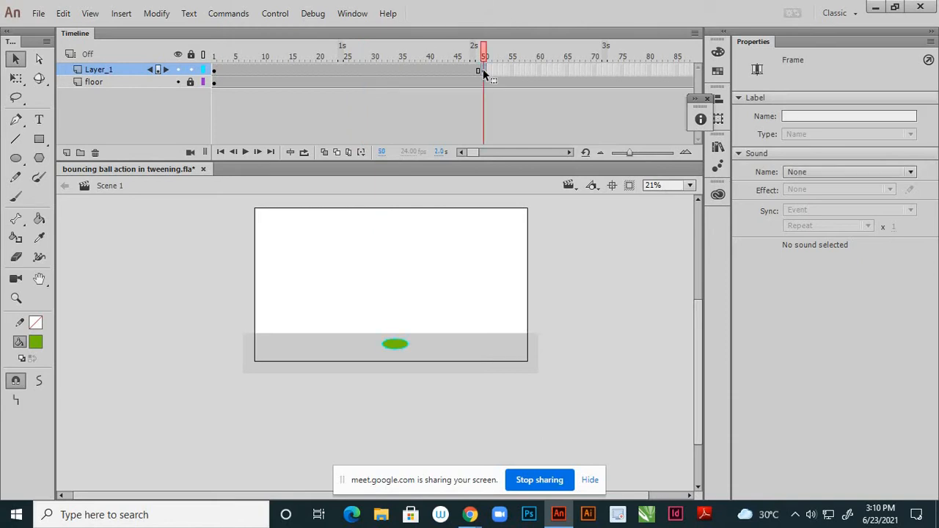
drag(497, 70, 221, 67)
right_click(223, 69)
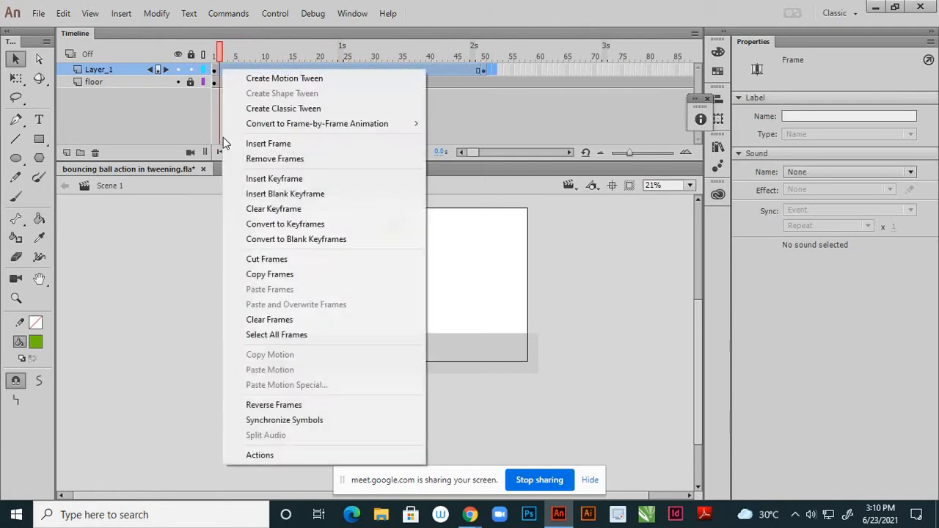
click(275, 158)
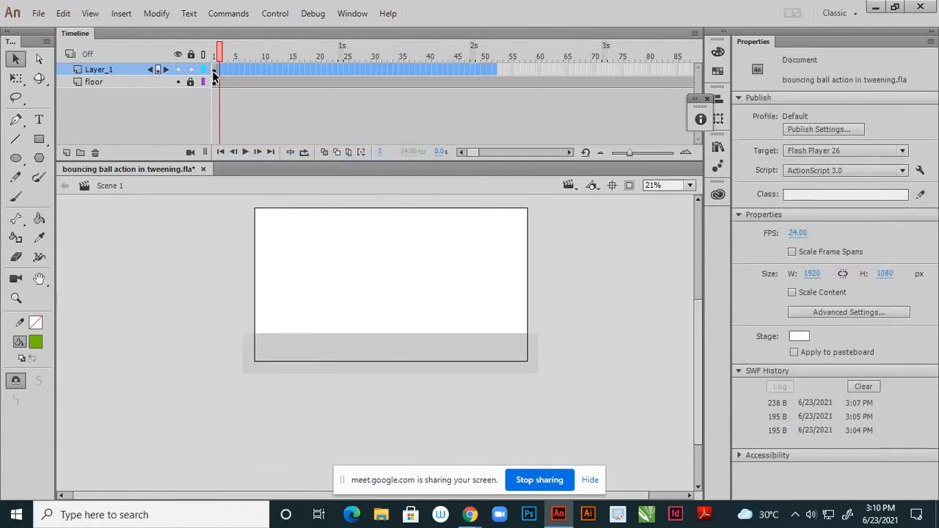
- Convert the green circle in frame 1 of Layer_1 to a graphic symbol named Symbol 1
click(215, 83)
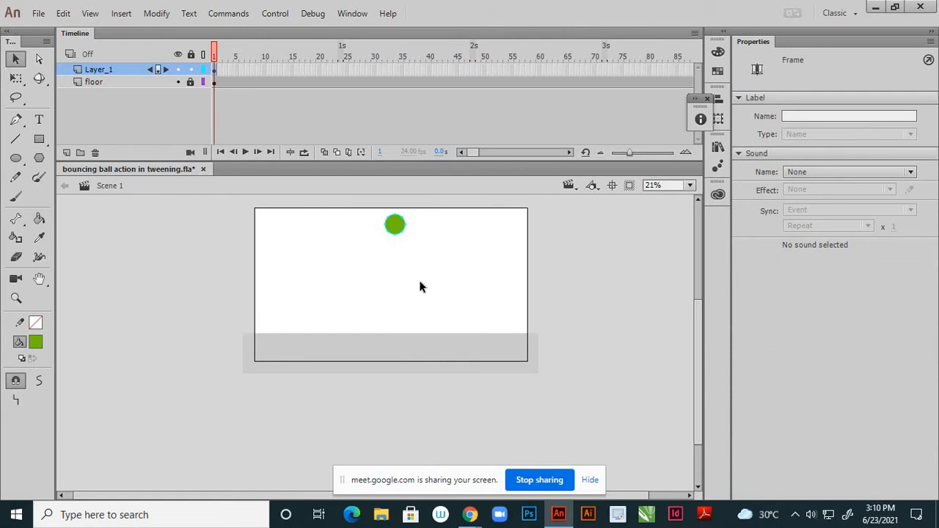
right_click(396, 224)
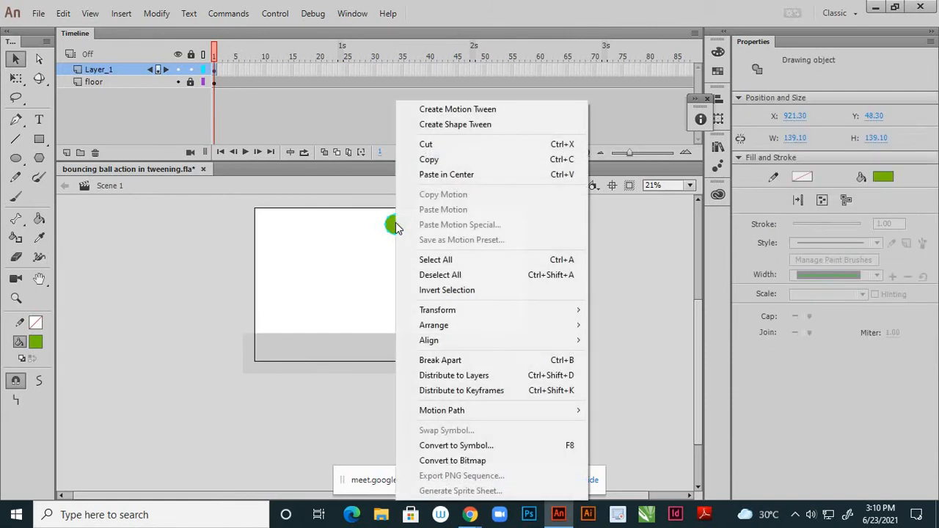
click(472, 445)
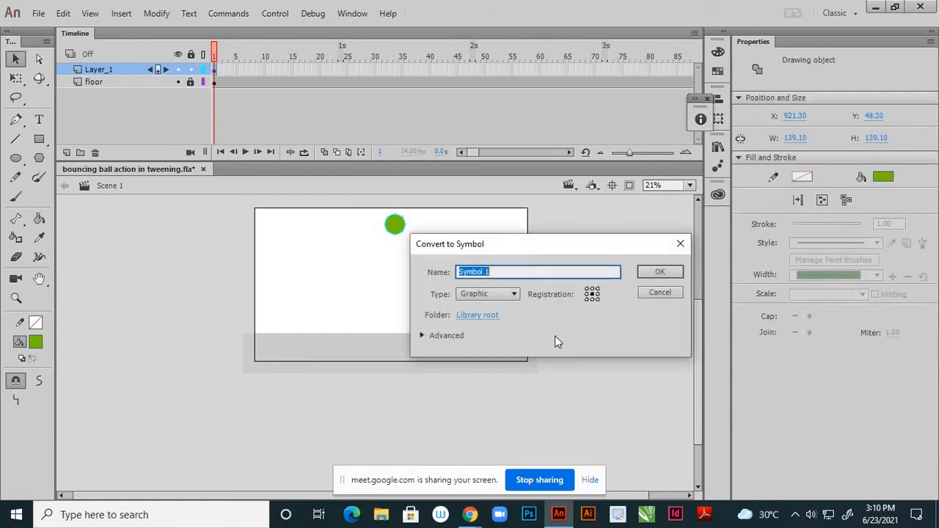
click(647, 273)
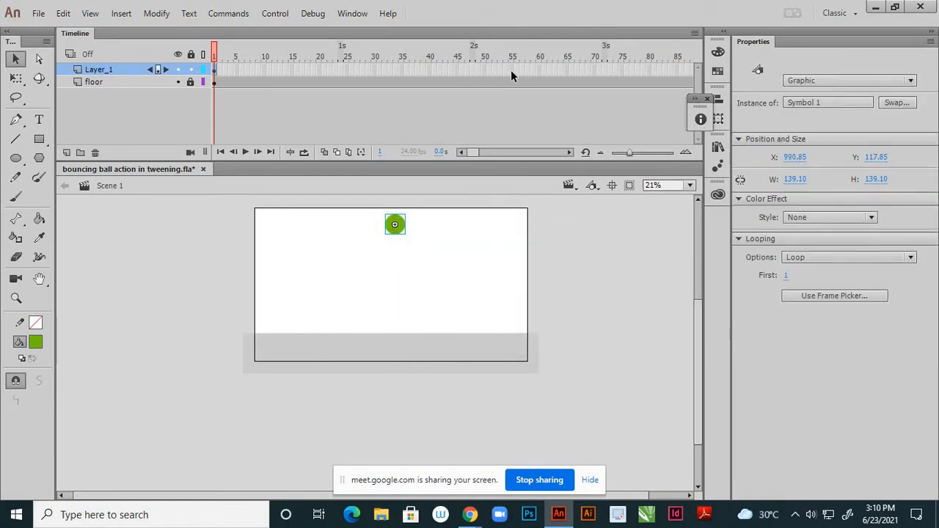
- Insert a keyframe at frame 50 of Layer_1
click(485, 72)
right_click(485, 72)
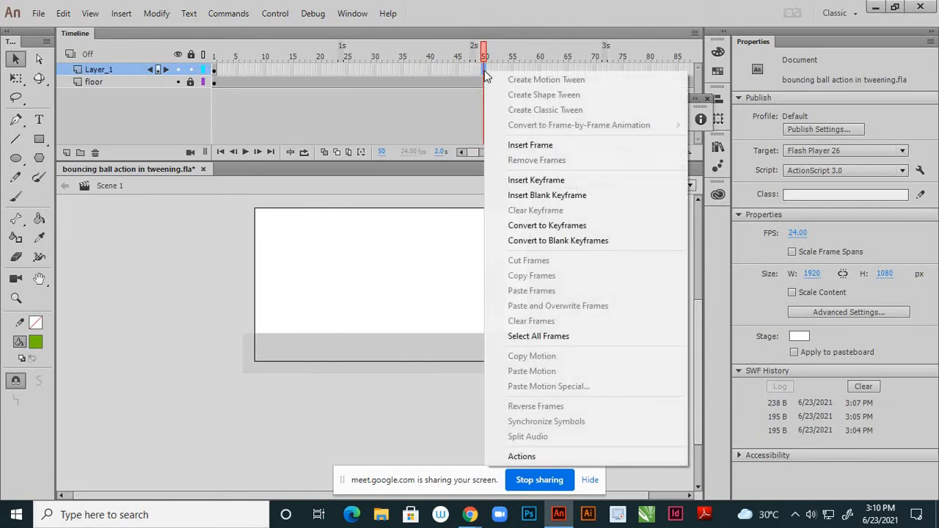
click(528, 180)
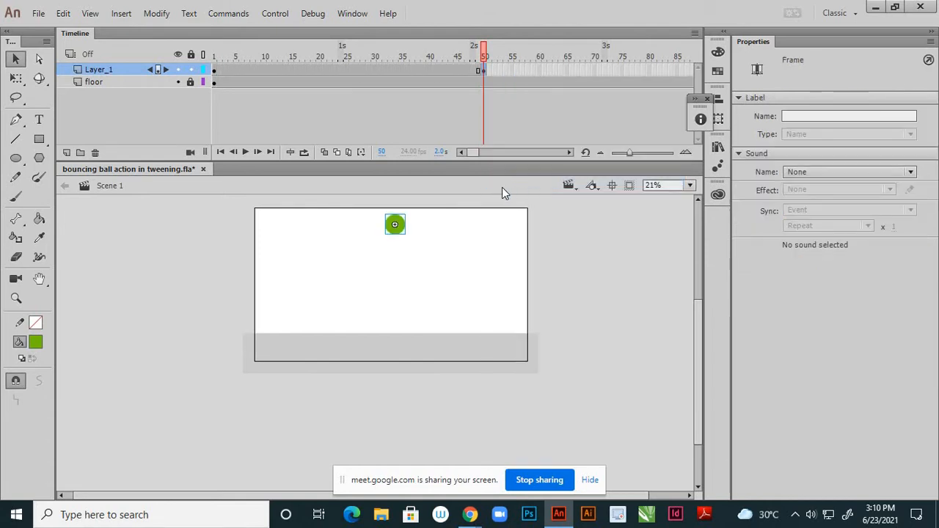
- Move the ball at frame 50 straight down until it sits on the grey floor
key(shift+Down)
key(shift+Down)
key(shift+Down)
key(shift+Down)
key(shift+Down)
key(shift+Down)
key(shift+Down)
key(shift+Down)
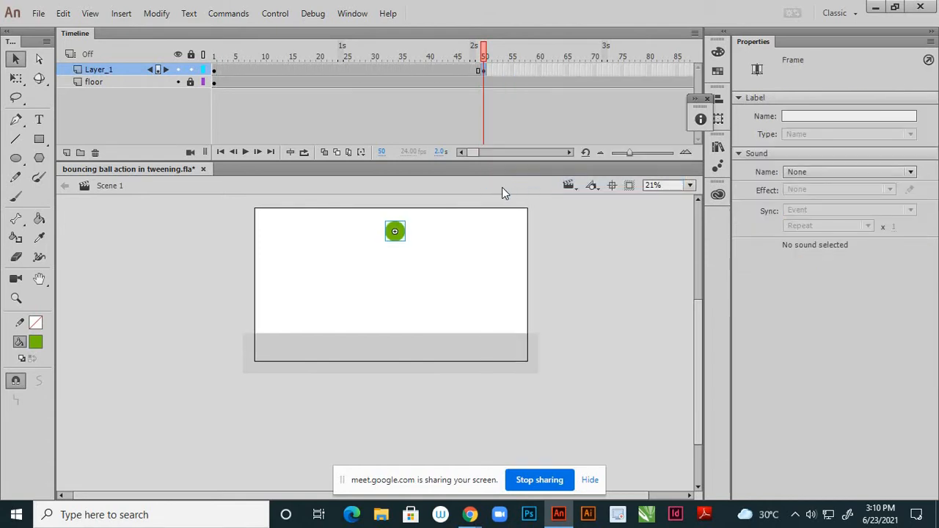
key(shift+Down)
key(shift+Down)
key(shift+Down)
key(shift+Down)
key(shift+Down)
key(shift+Down)
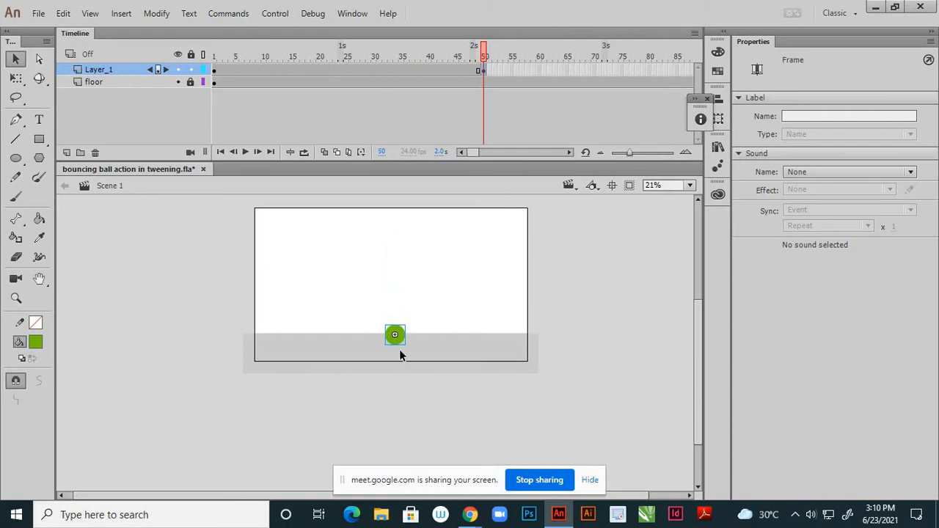
- Move the ball's transformation point to its bottom edge and squash the ball at frame 50 to about 218 px wide and 80 px high
scroll(396, 355, up, 4)
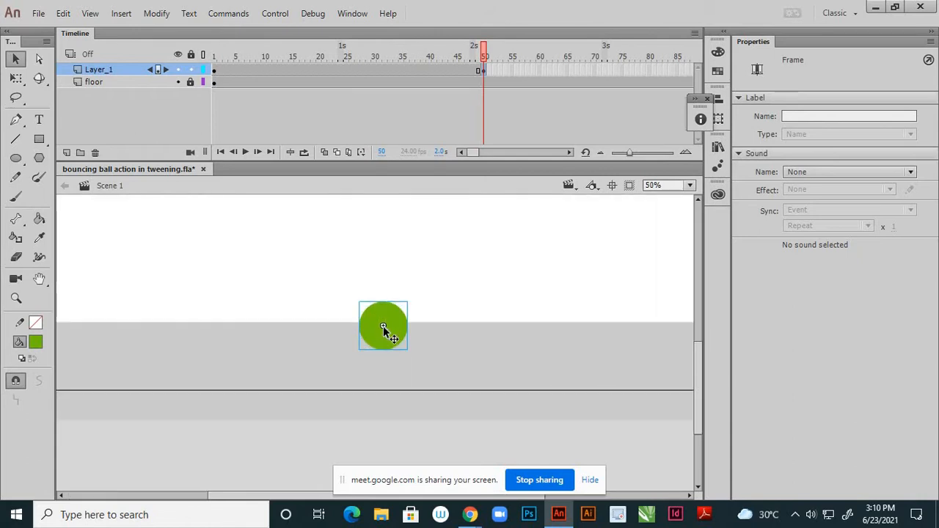
key(q)
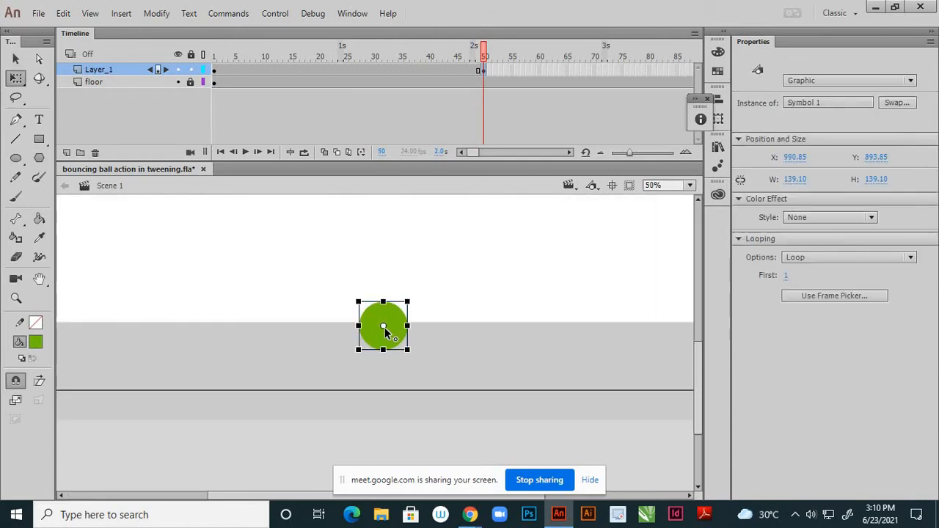
drag(384, 327, 383, 349)
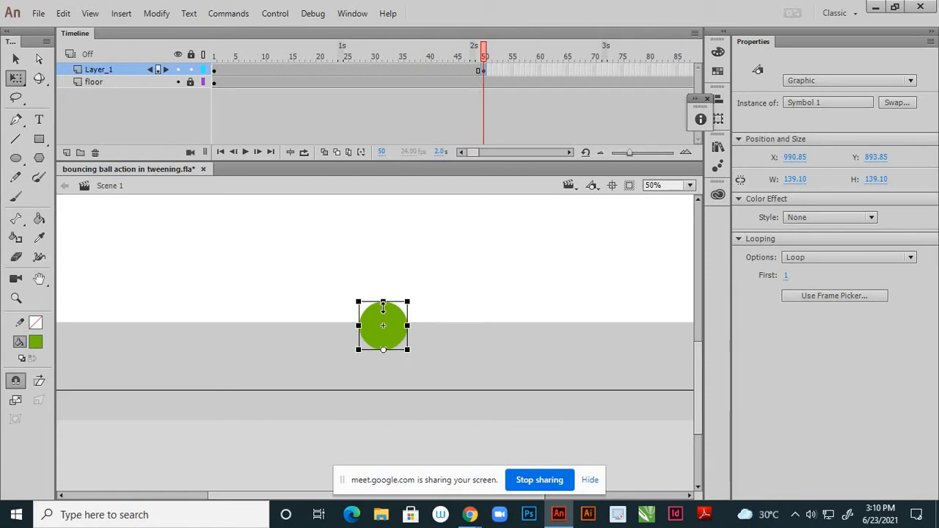
drag(383, 306, 421, 336)
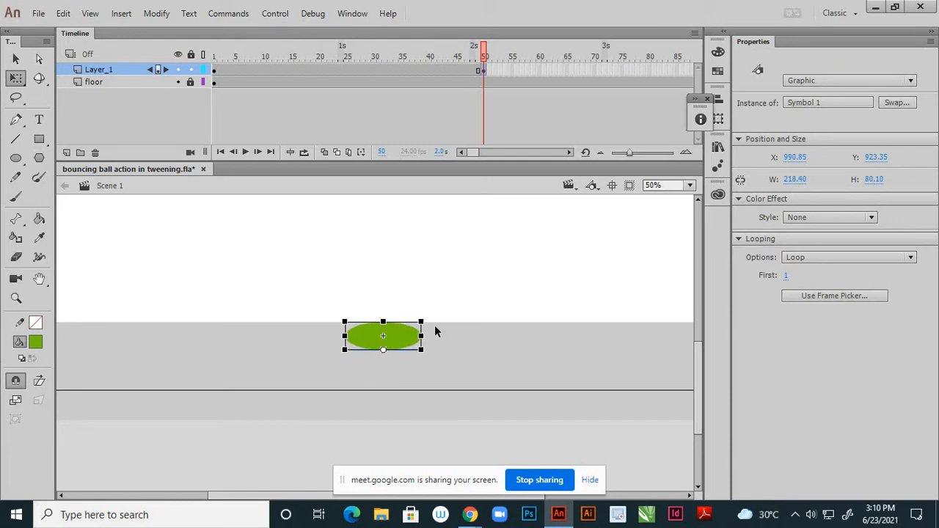
key(v)
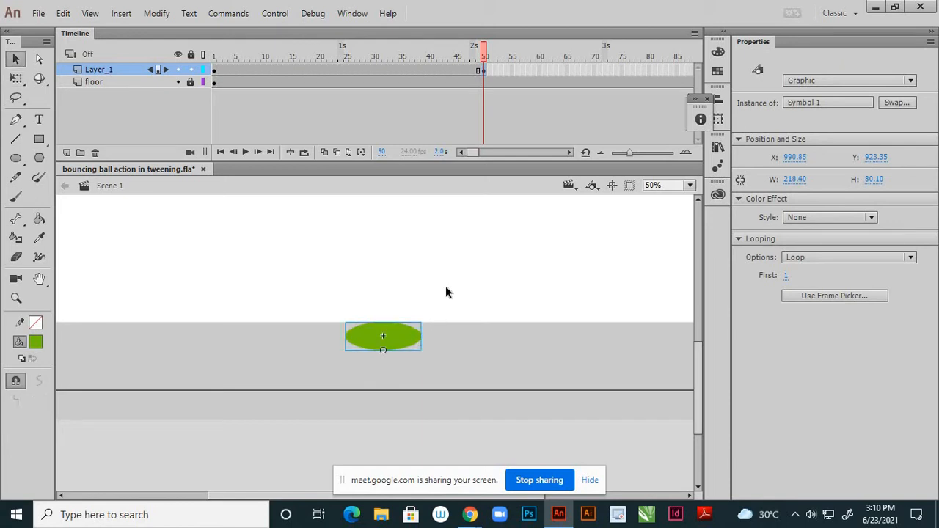
- Create a classic tween between the keyframes at frames 1 and 50 of Layer_1 and play back the fall
click(375, 71)
right_click(375, 69)
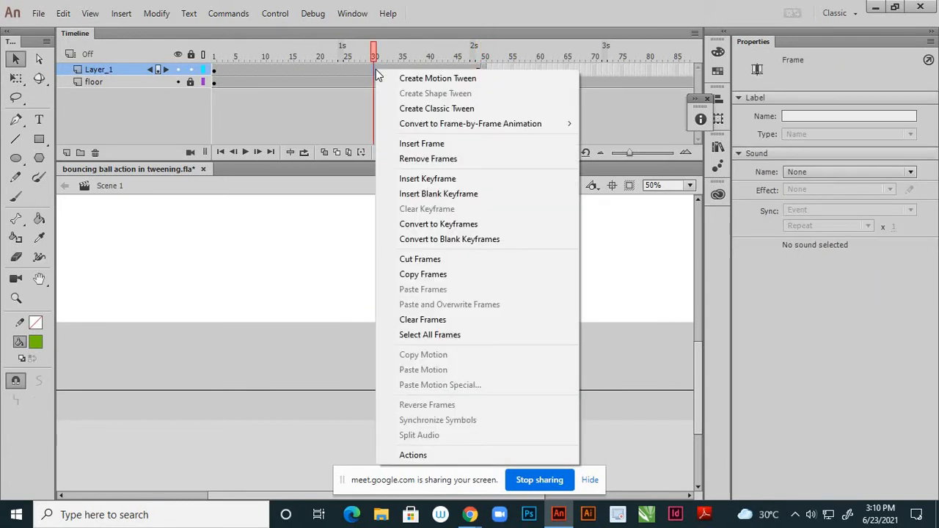
click(405, 108)
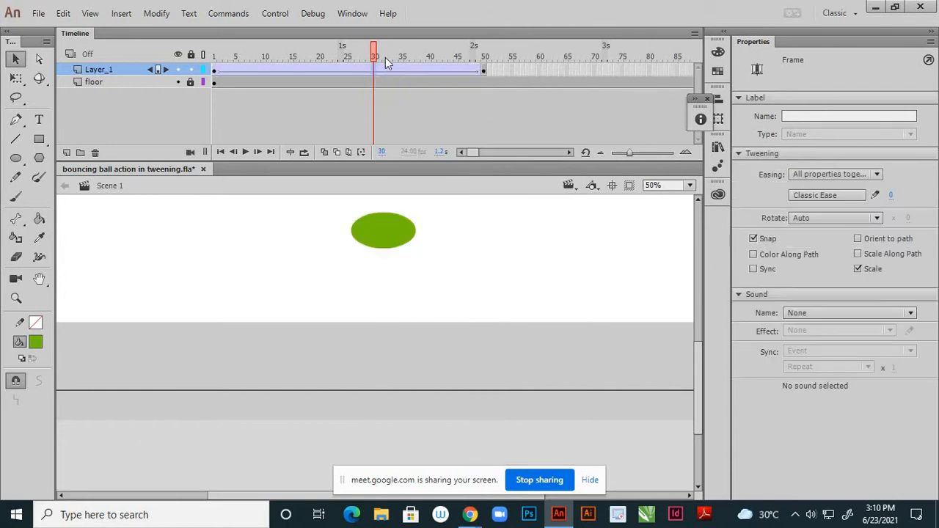
drag(375, 55, 411, 56)
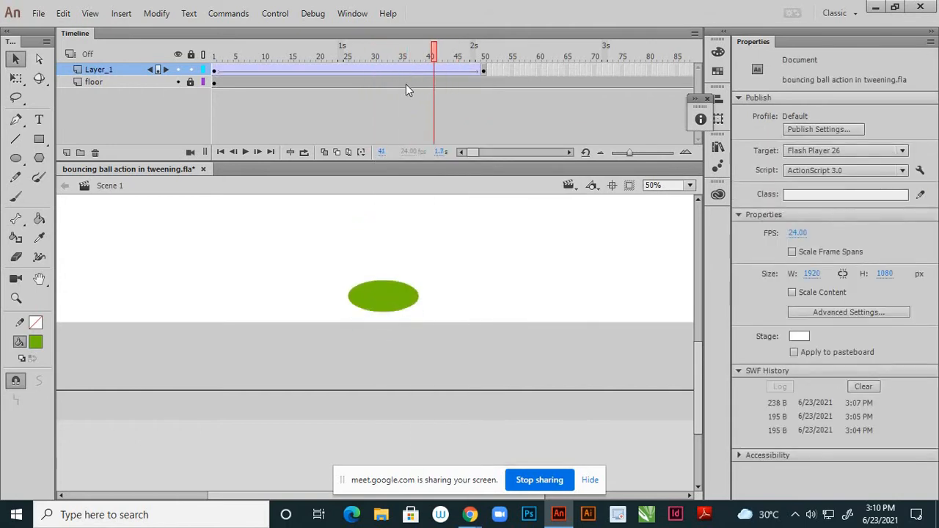
key(Return)
scroll(478, 367, down, 2)
scroll(432, 288, down, 1)
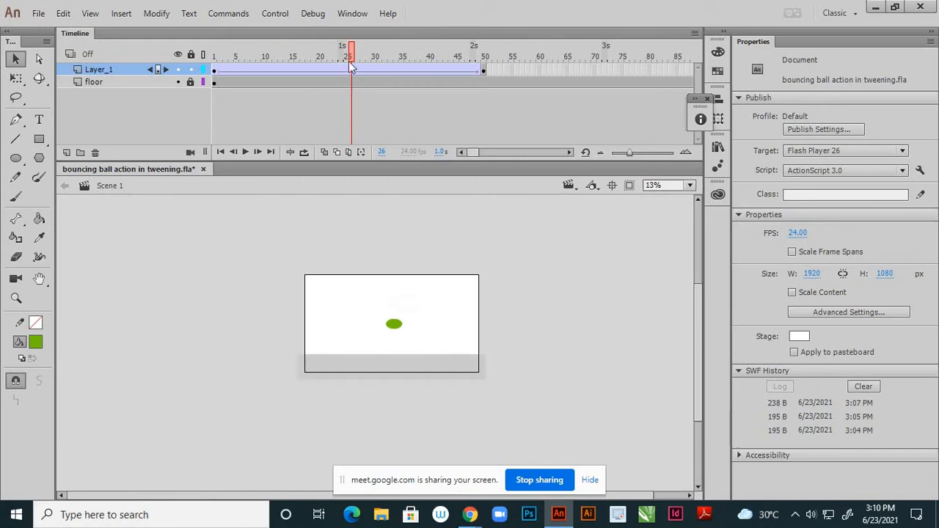
drag(349, 55, 240, 59)
key(Return)
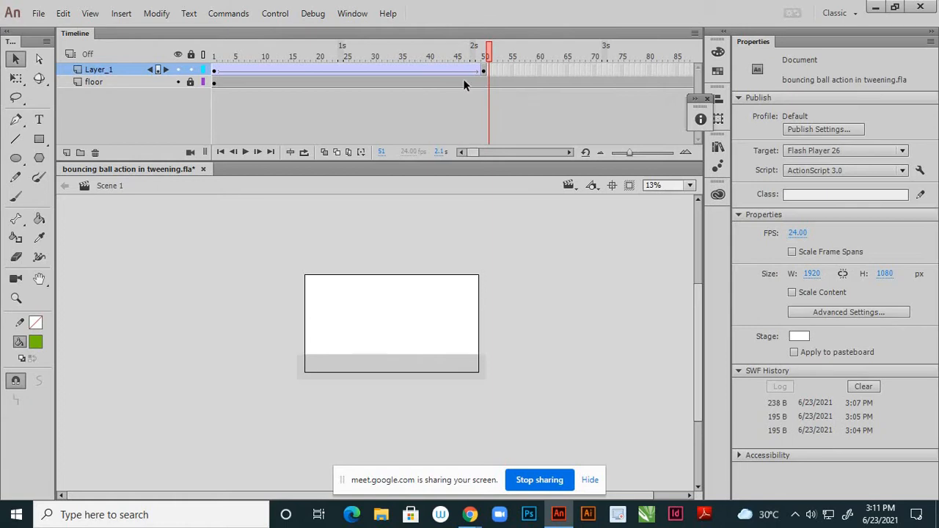
- Insert a keyframe at frame 30 of Layer_1
drag(490, 59, 376, 66)
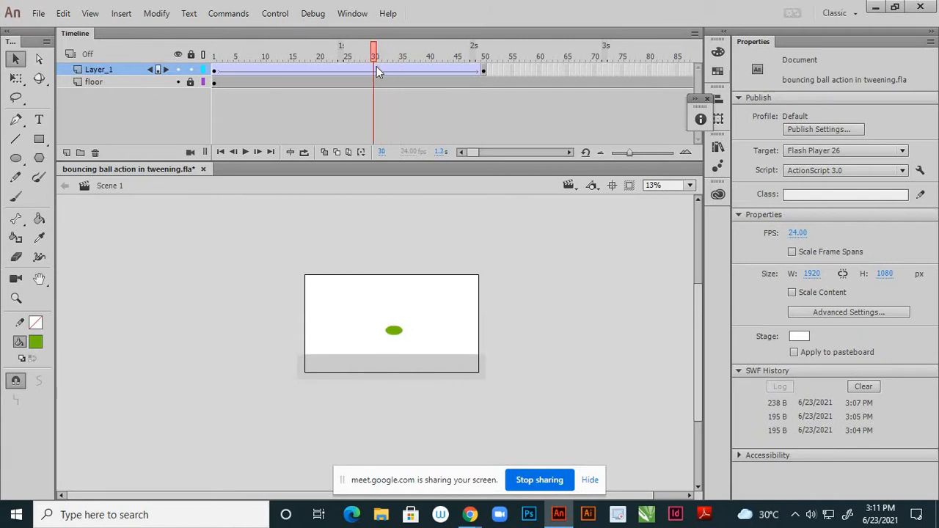
click(373, 69)
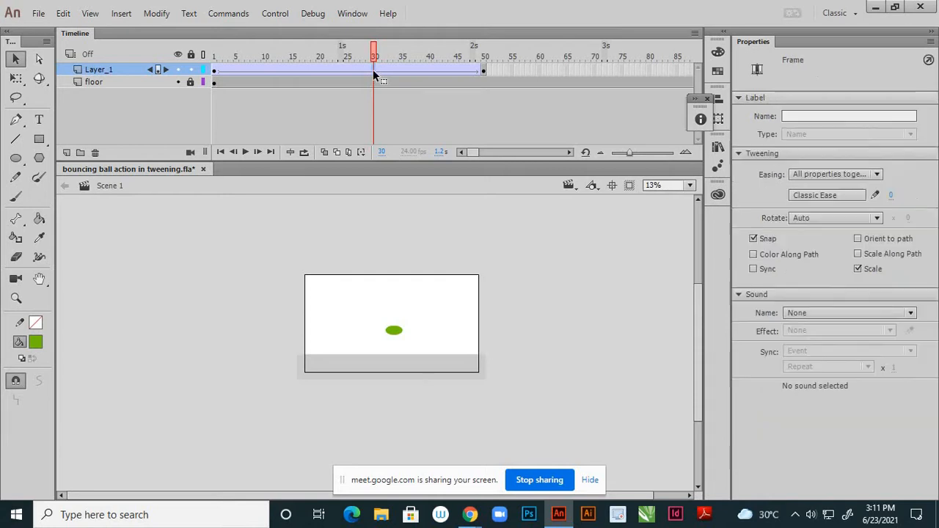
right_click(374, 71)
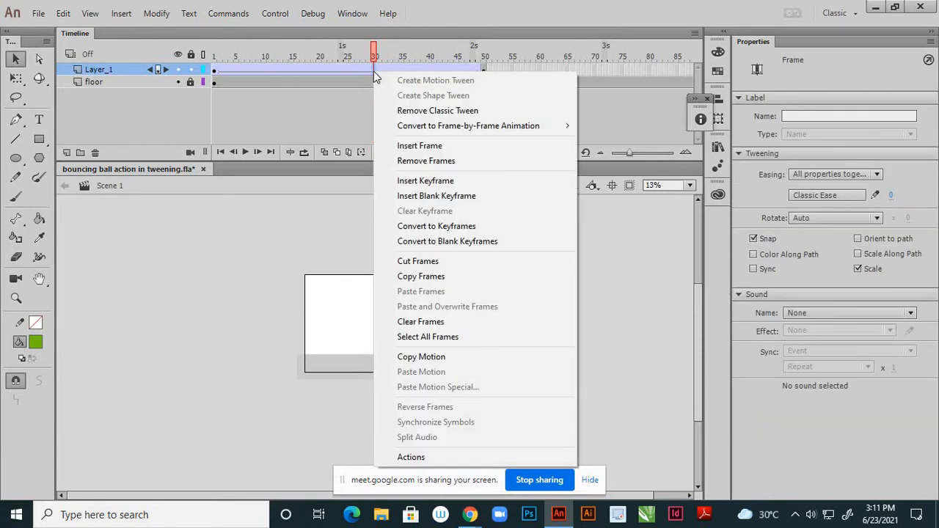
click(389, 181)
- Try to rotate the ball at frame 30 upright with Free Transform and reshape it to about 99 px wide and 202 px high
scroll(400, 330, up, 5)
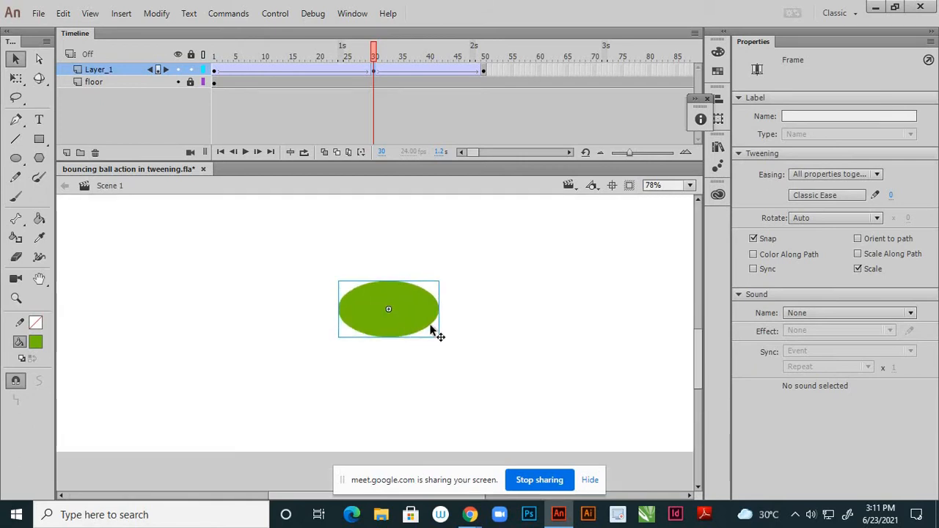
key(q)
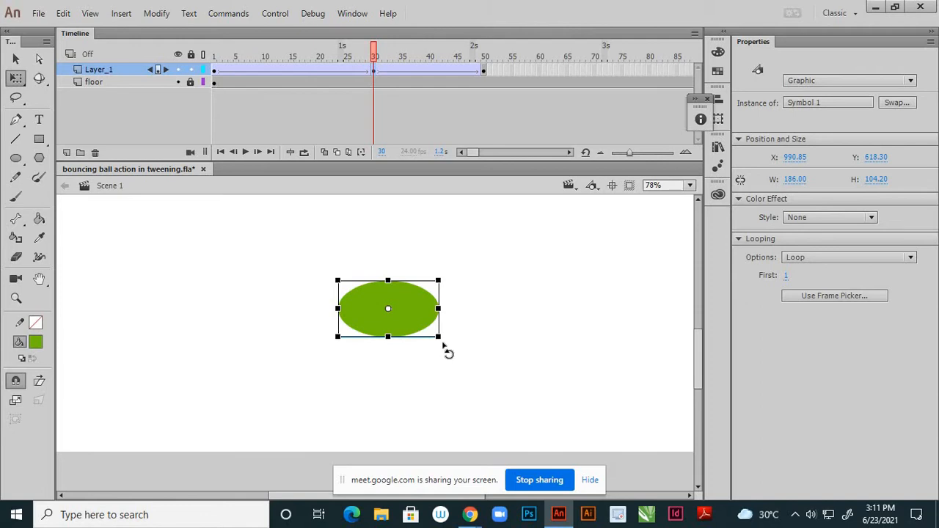
drag(440, 352, 361, 359)
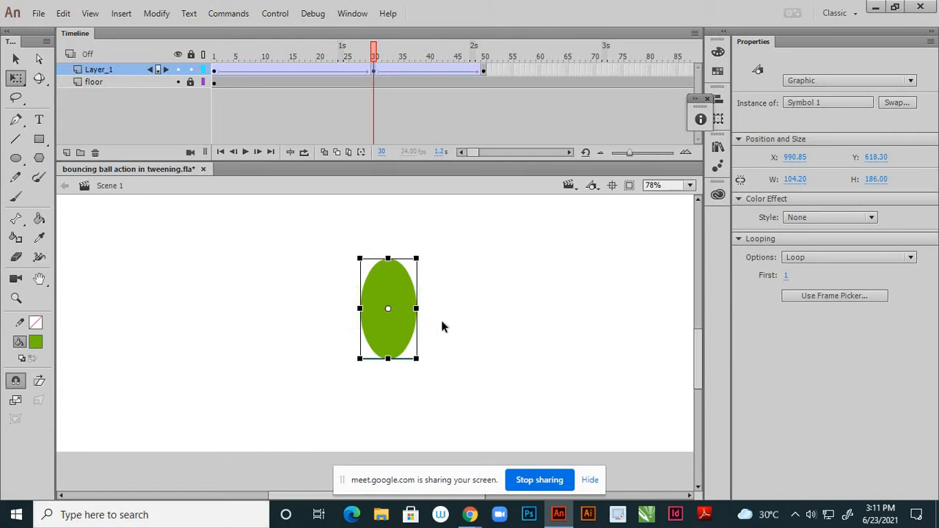
scroll(441, 320, down, 2)
scroll(424, 309, up, 1)
scroll(424, 310, up, 1)
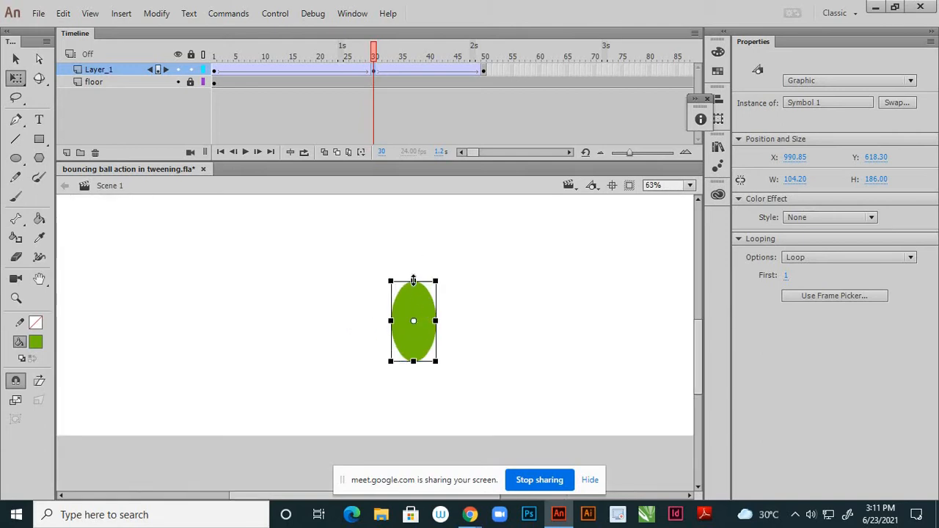
drag(413, 279, 413, 276)
scroll(426, 331, up, 3)
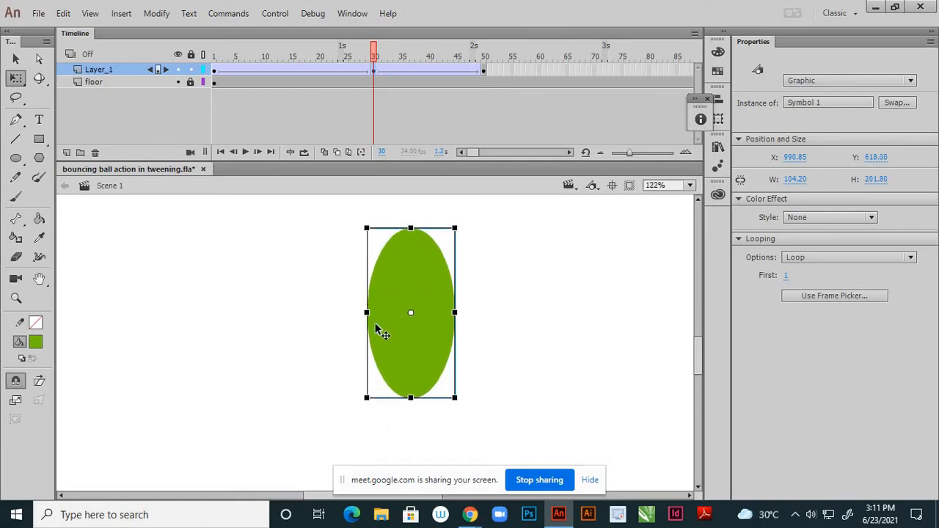
drag(366, 312, 368, 312)
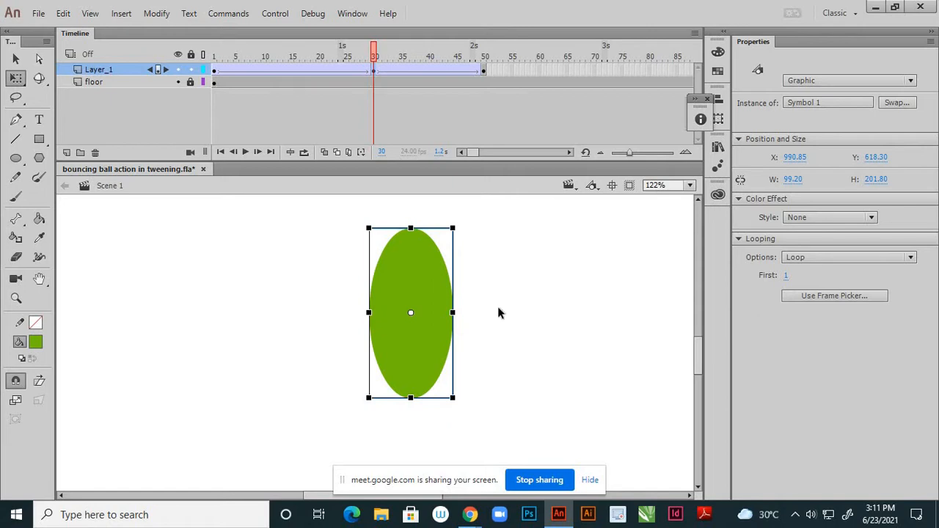
key(v)
scroll(479, 329, down, 5)
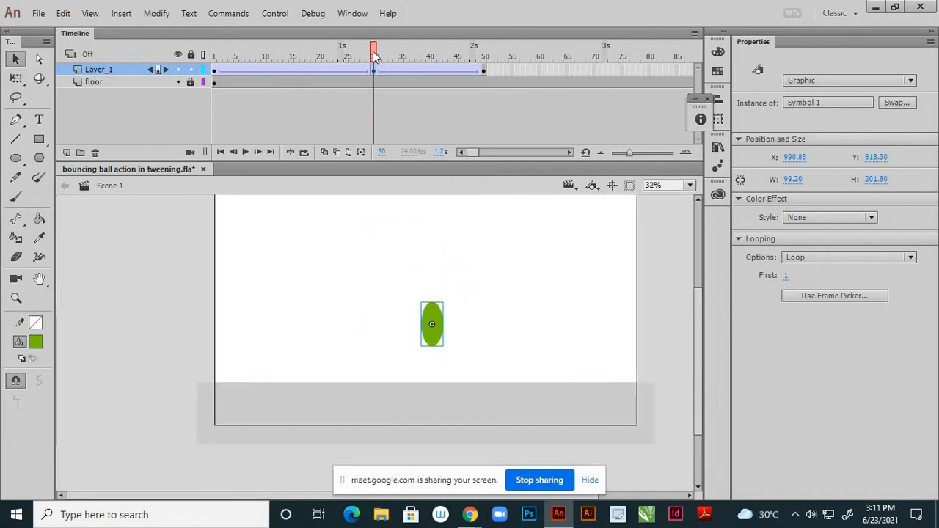
drag(376, 56, 372, 81)
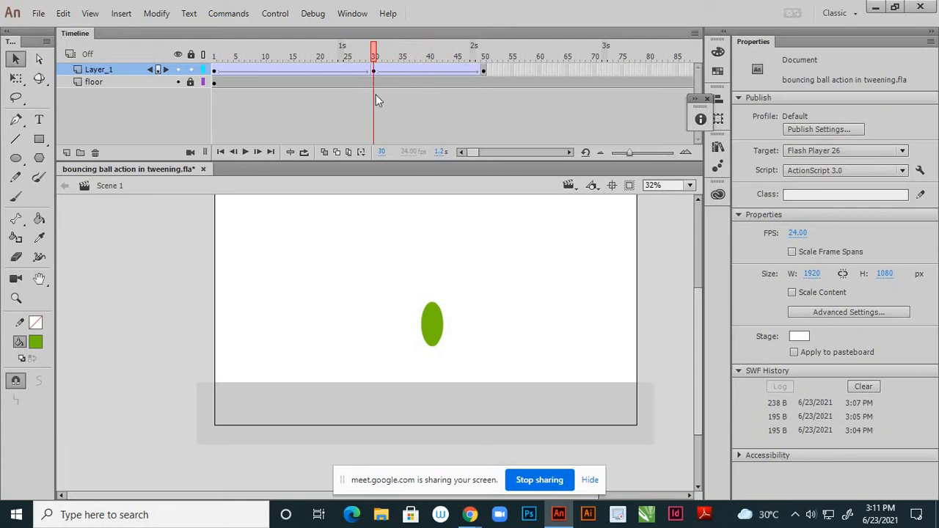
- Undo the rotation and resizing of the ball at frame 30
key(ctrl+z)
key(ctrl+z)
key(ctrl+z)
key(ctrl+z)
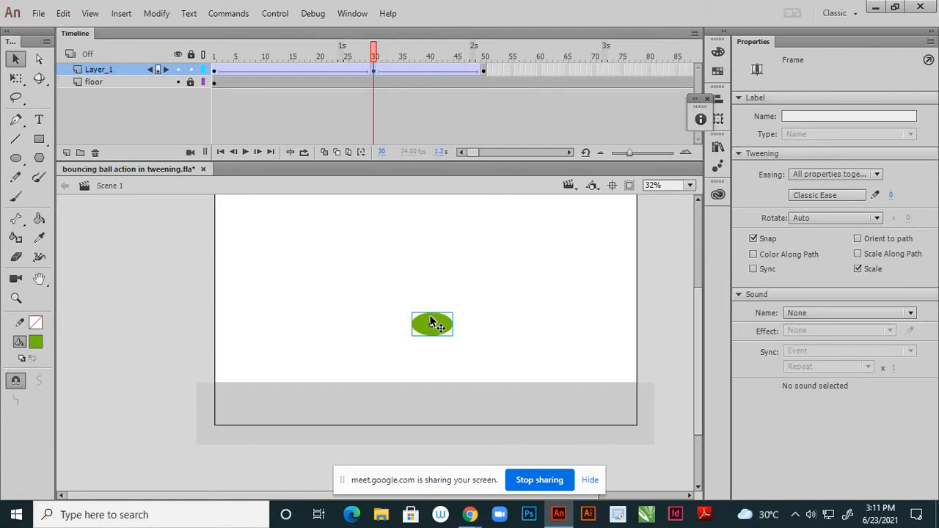
- Stretch the ball at frame 30 vertically with Free Transform to about 101 px wide and 239 px high, without rotating it
key(q)
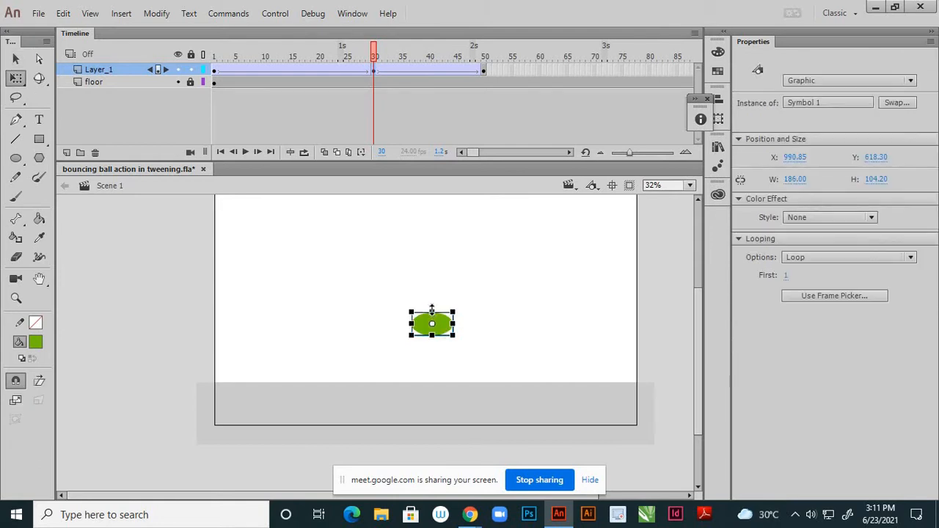
drag(432, 309, 446, 325)
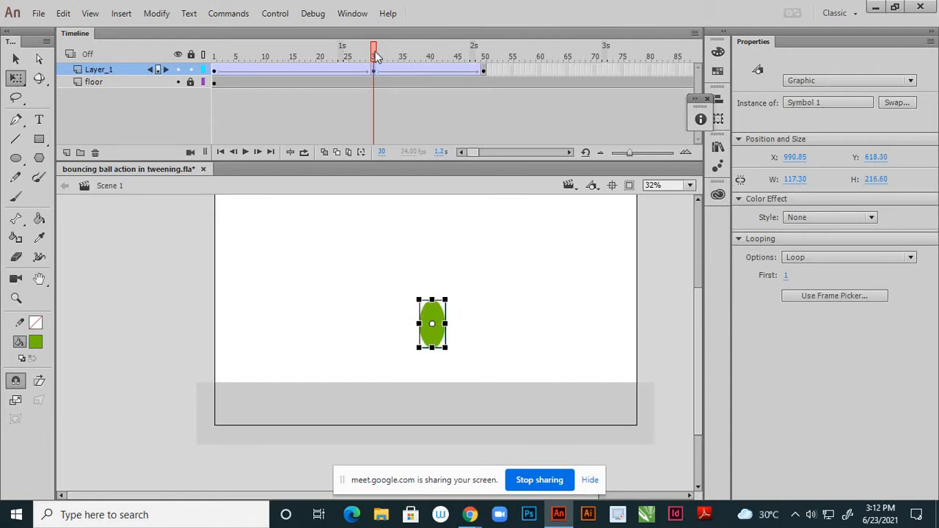
mouse_move(385, 73)
mouse_down()
mouse_move(413, 79)
mouse_move(336, 77)
mouse_move(374, 77)
mouse_up()
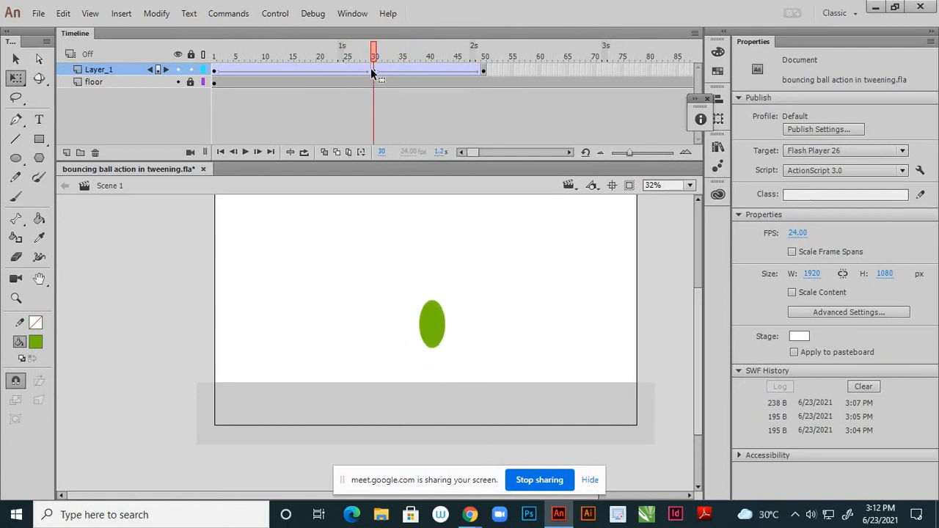
click(371, 68)
scroll(419, 297, up, 3)
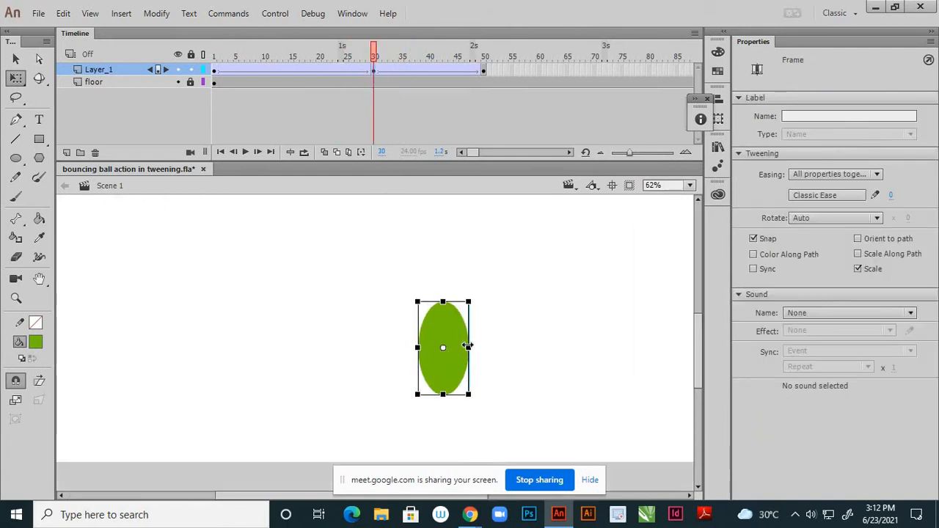
drag(469, 346, 465, 346)
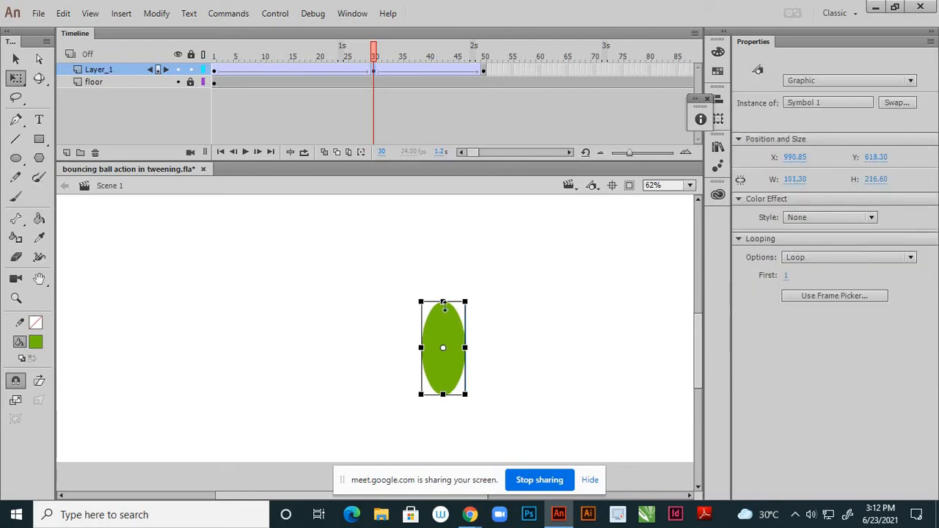
drag(444, 306, 444, 297)
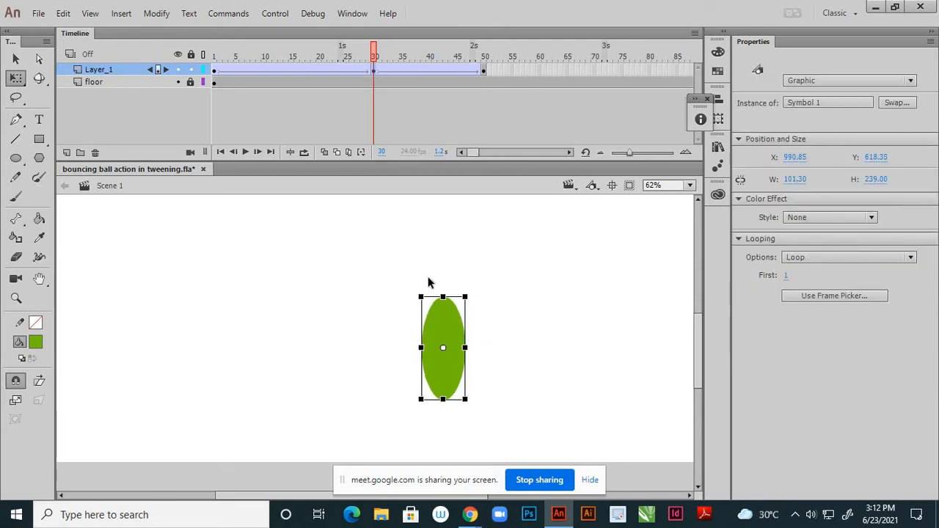
click(416, 249)
- Scrub through the whole fall to check the ball's changing shape, and return to the frame 50 keyframe
scroll(415, 248, down, 3)
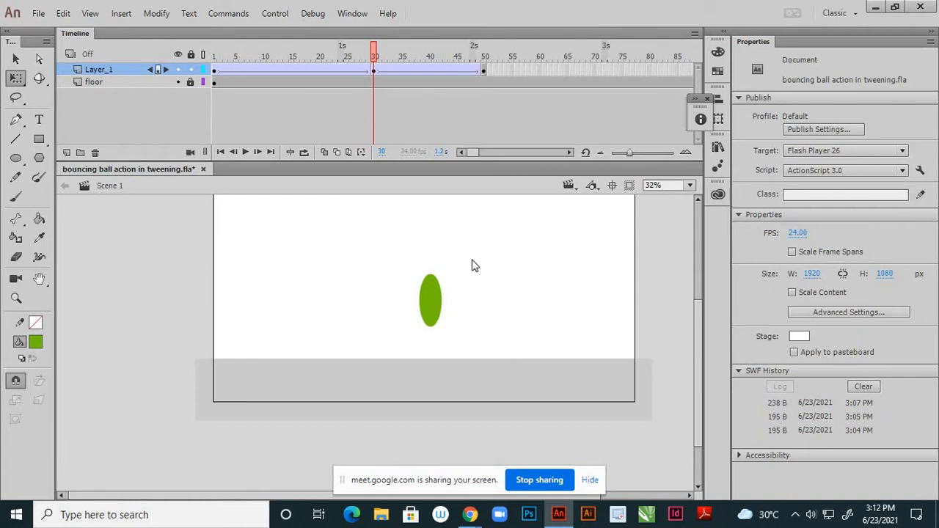
scroll(474, 266, up, 2)
drag(376, 56, 219, 120)
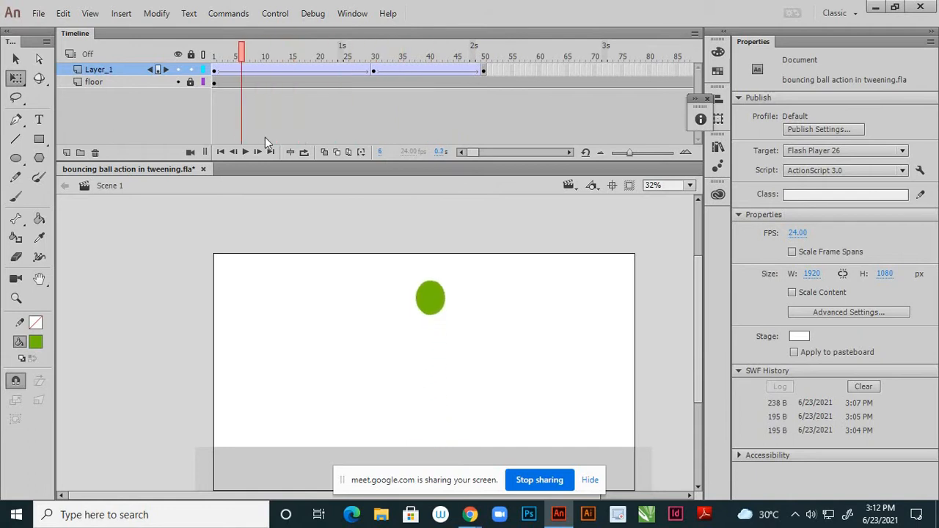
drag(245, 58, 528, 158)
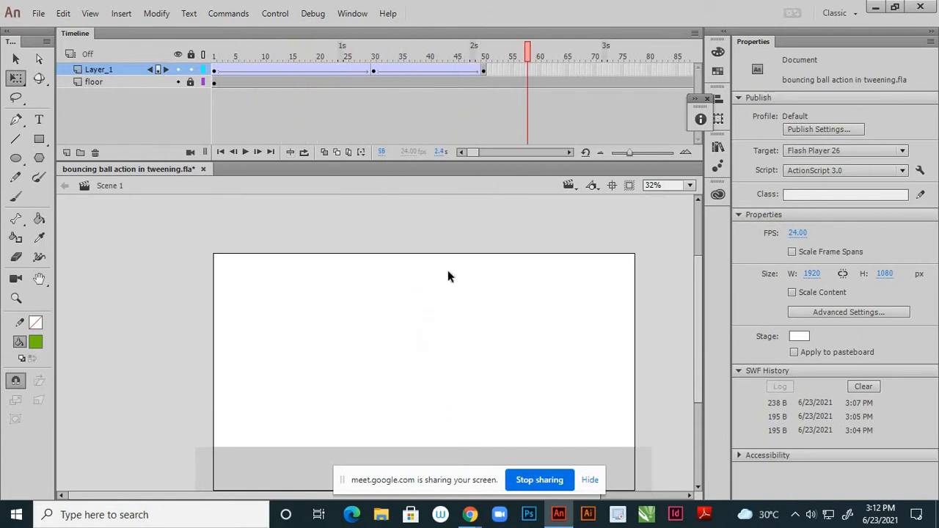
key(ctrl+minus)
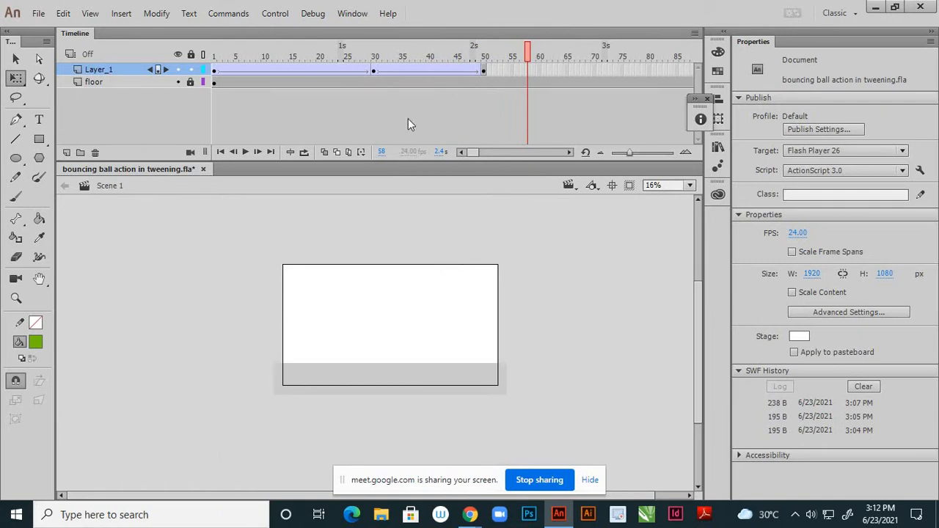
click(484, 70)
click(396, 256)
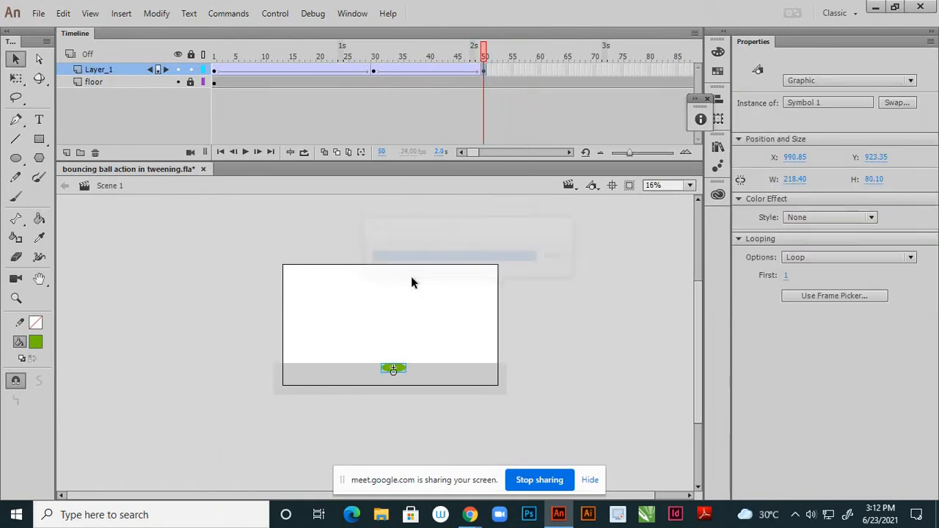
- Deselect the ball and scrub between frames 50 and 30 to compare its squashed and stretched shapes
click(451, 267)
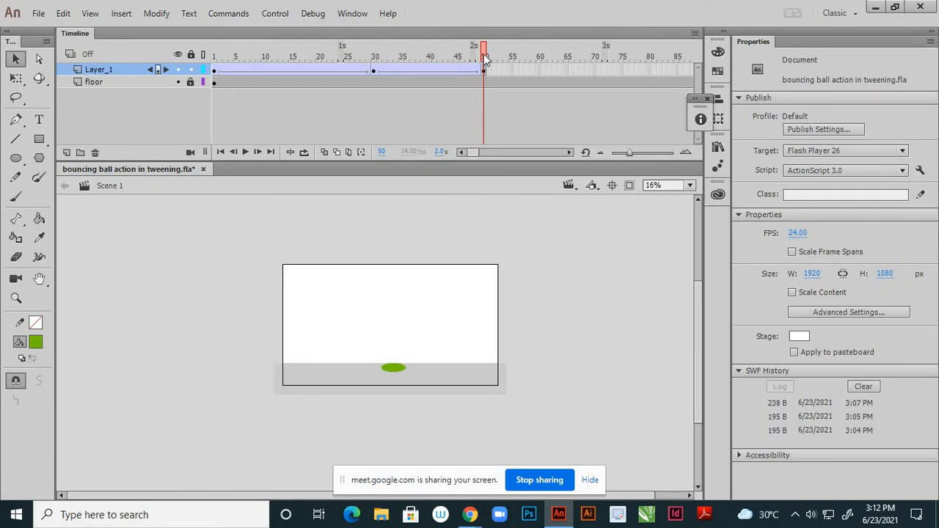
drag(461, 57, 376, 79)
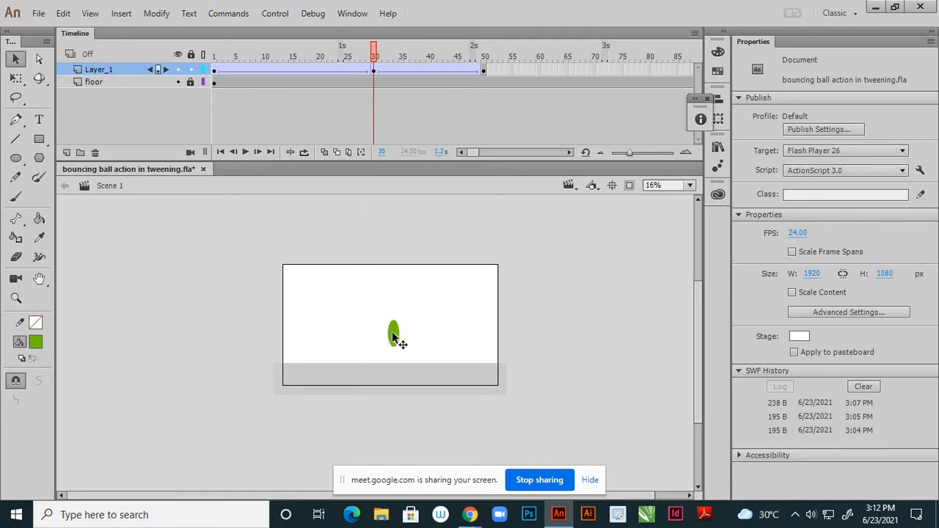
key(ctrl+=)
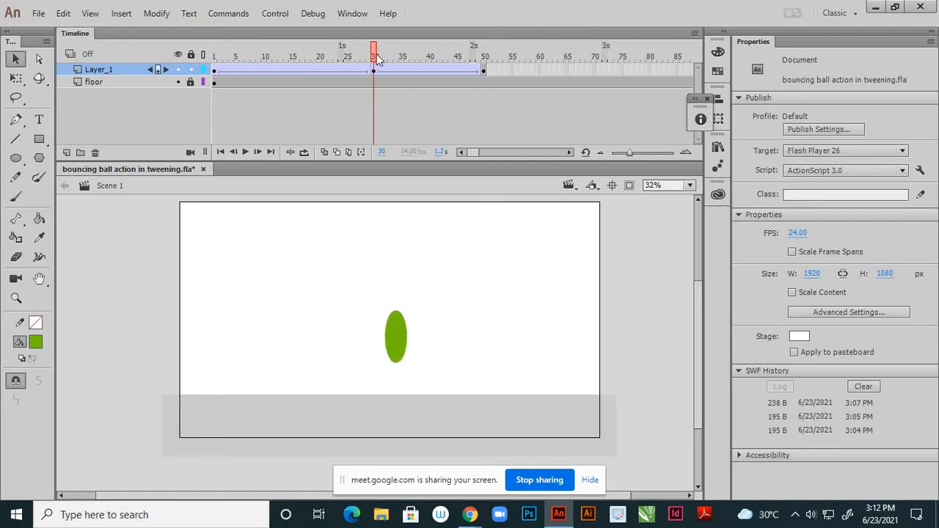
mouse_move(380, 59)
mouse_down()
mouse_move(408, 73)
mouse_move(375, 71)
mouse_up()
drag(474, 73, 456, 74)
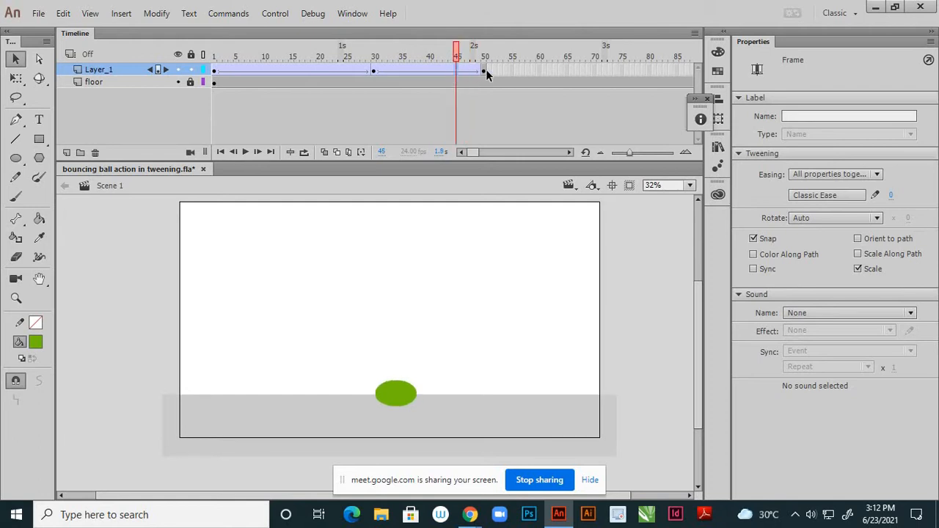
- Turn on onion skinning at frame 50, extend its range back to about frame 29, and show Layer_1 as outlines to examine the overlapping shapes
click(485, 72)
click(328, 151)
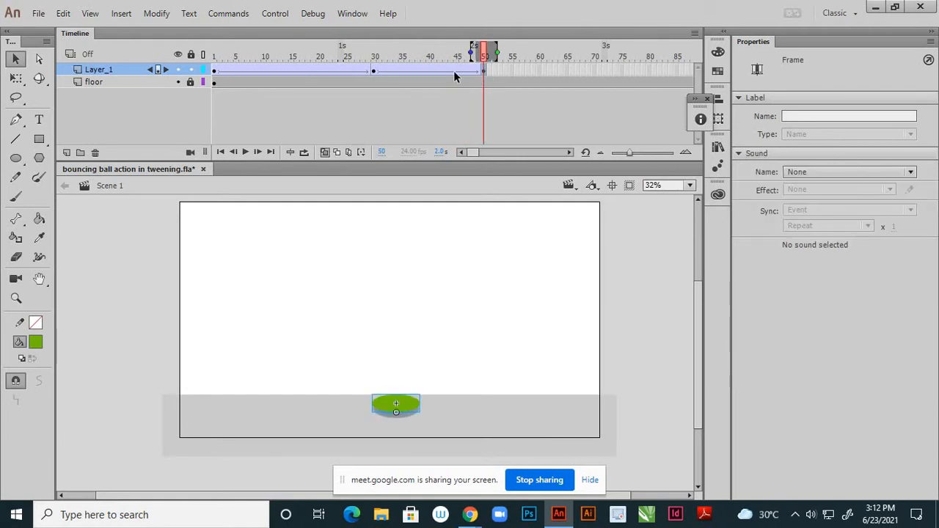
drag(473, 56, 369, 71)
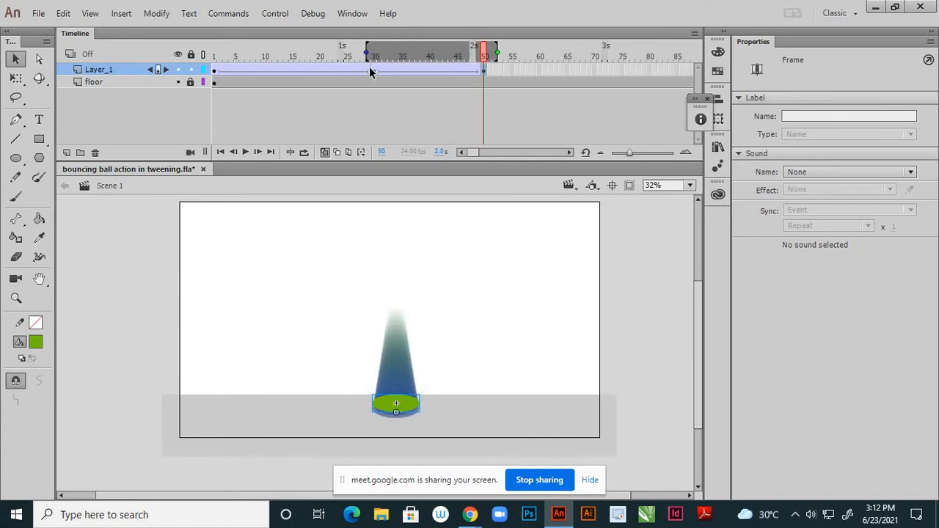
click(204, 69)
click(258, 285)
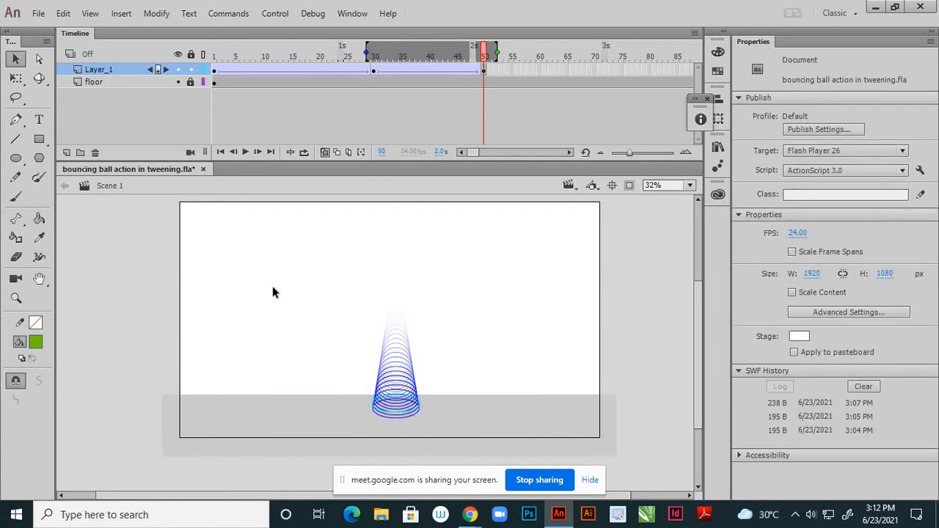
scroll(388, 424, up, 1)
scroll(389, 424, up, 1)
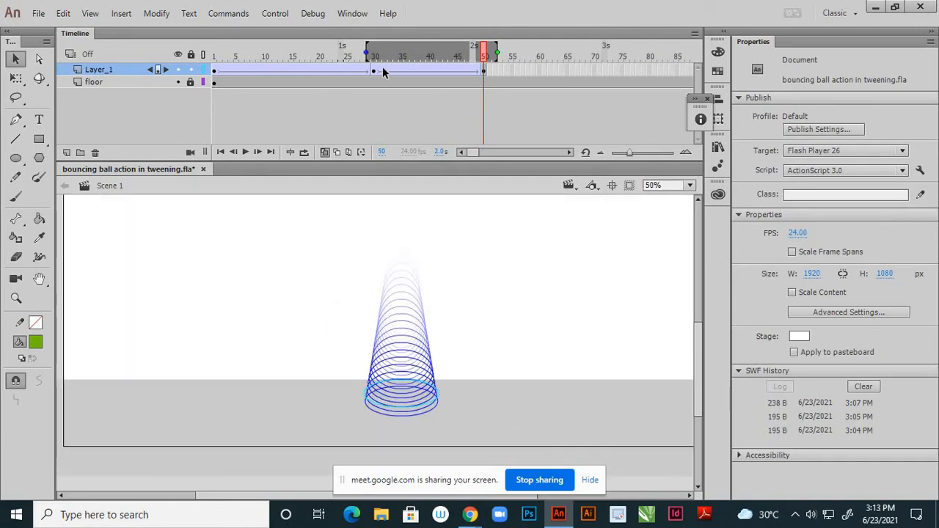
- Check the onion skin at the frame 30 keyframe, then restore Layer_1's filled display and turn onion skinning off
click(372, 70)
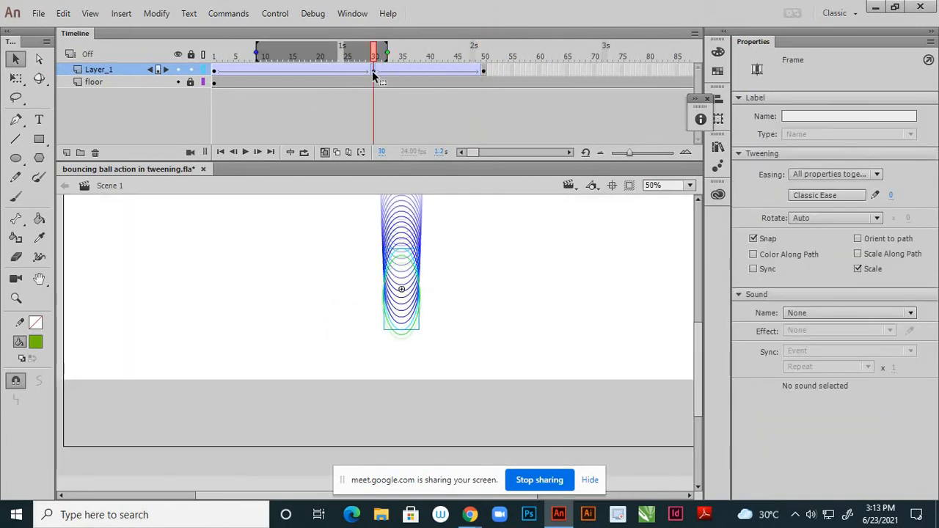
click(204, 70)
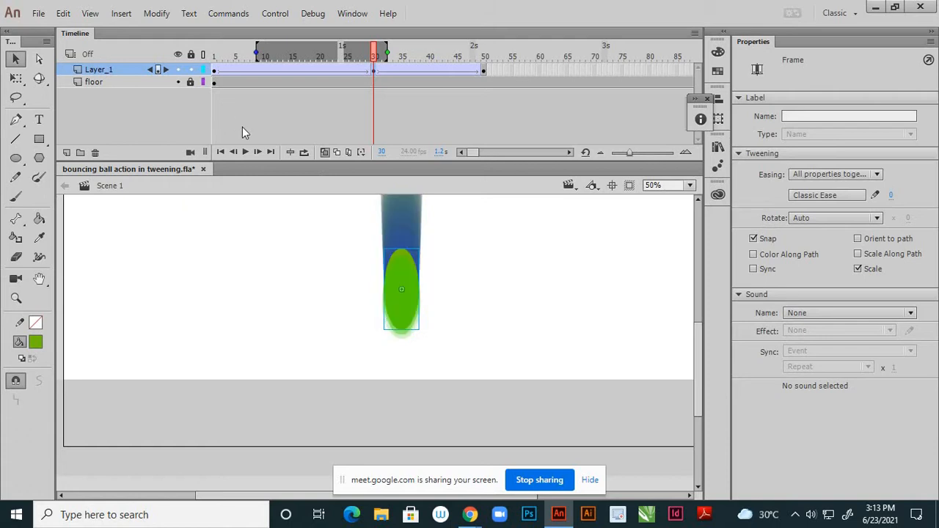
click(325, 152)
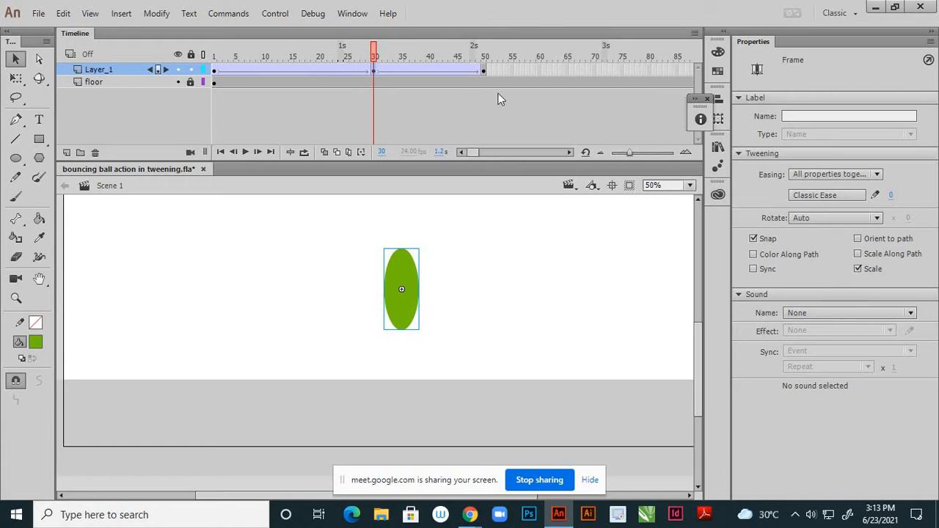
- Show the rulers and place a horizontal guide exactly at the bottom edge of the squashed ball at frame 50
click(483, 70)
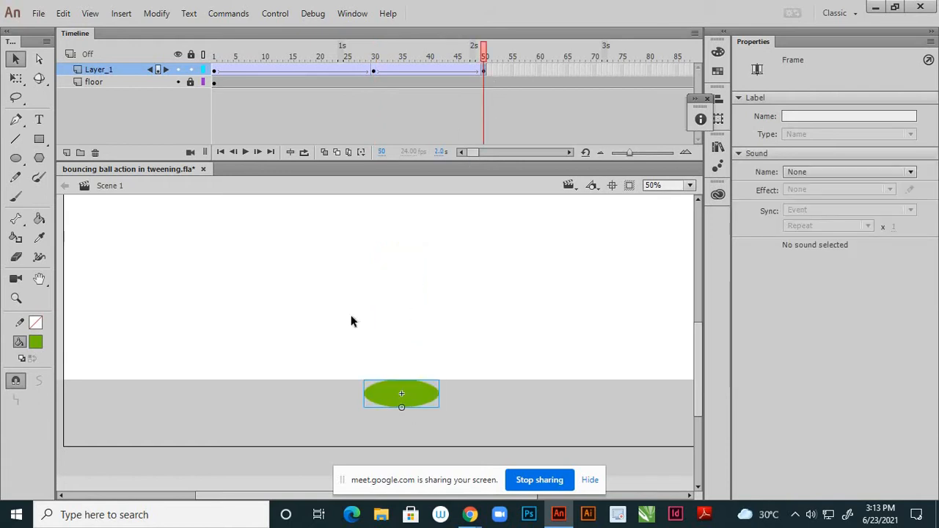
click(90, 13)
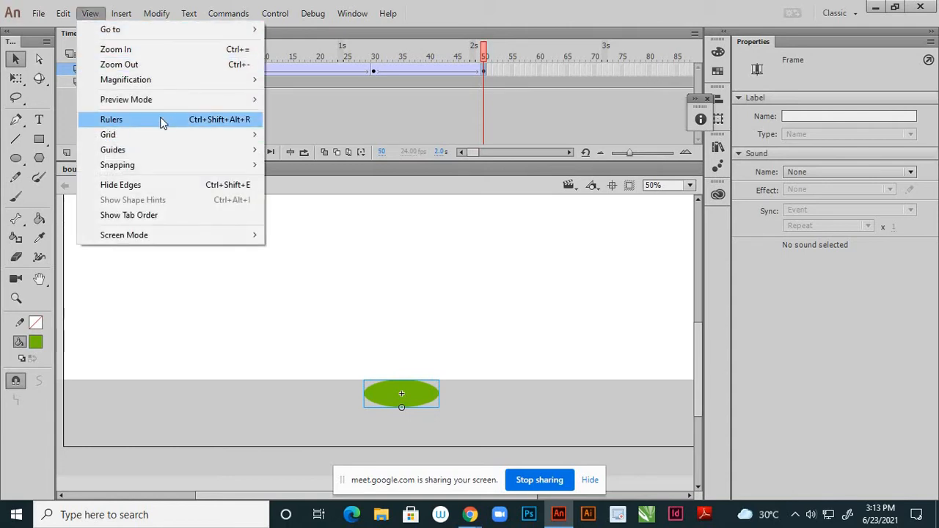
click(111, 120)
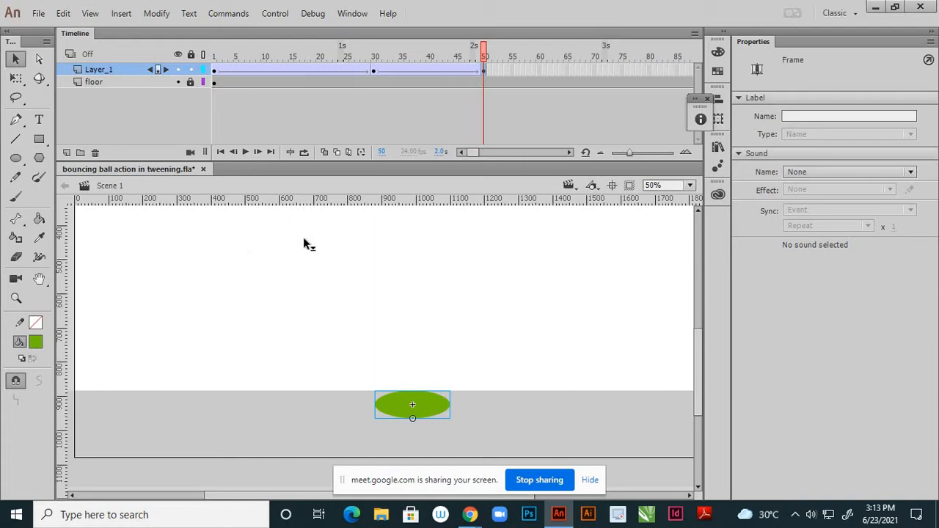
drag(305, 245, 335, 423)
scroll(405, 411, up, 3)
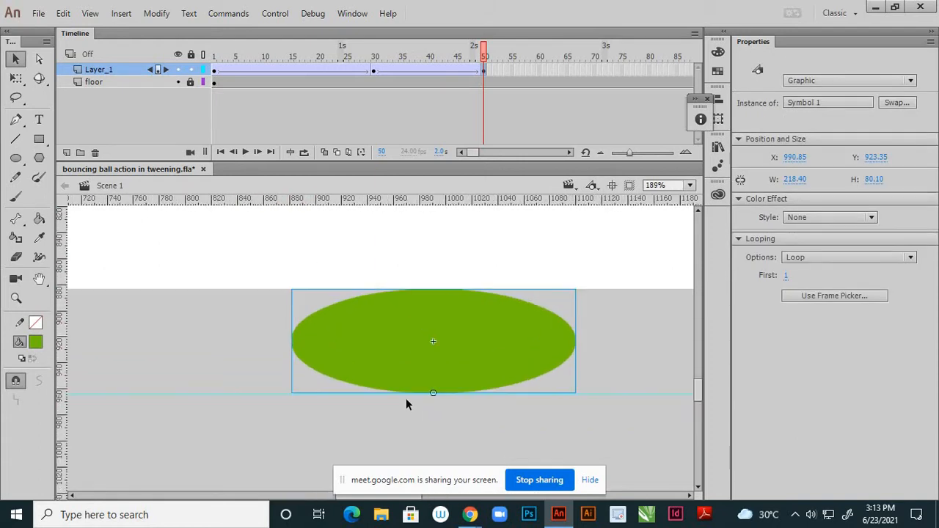
scroll(406, 402, up, 2)
scroll(411, 402, up, 2)
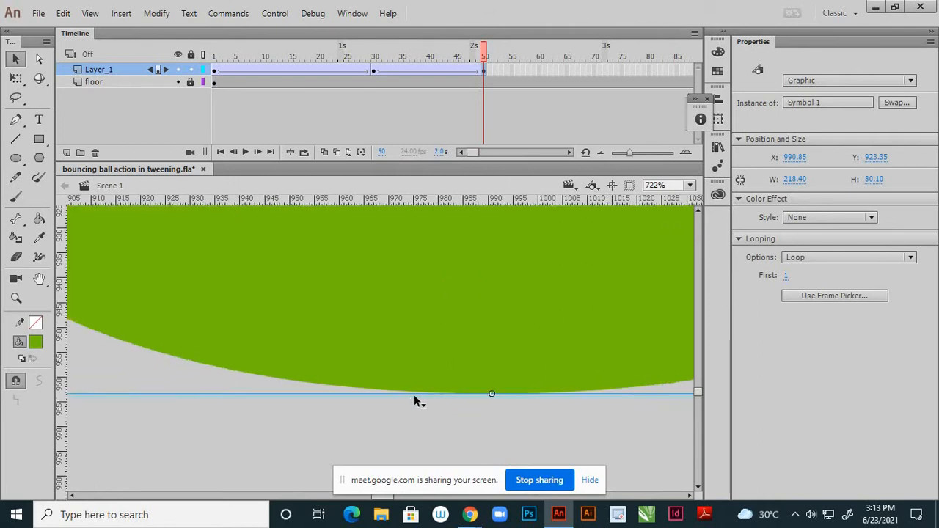
drag(418, 395, 416, 395)
scroll(399, 414, down, 6)
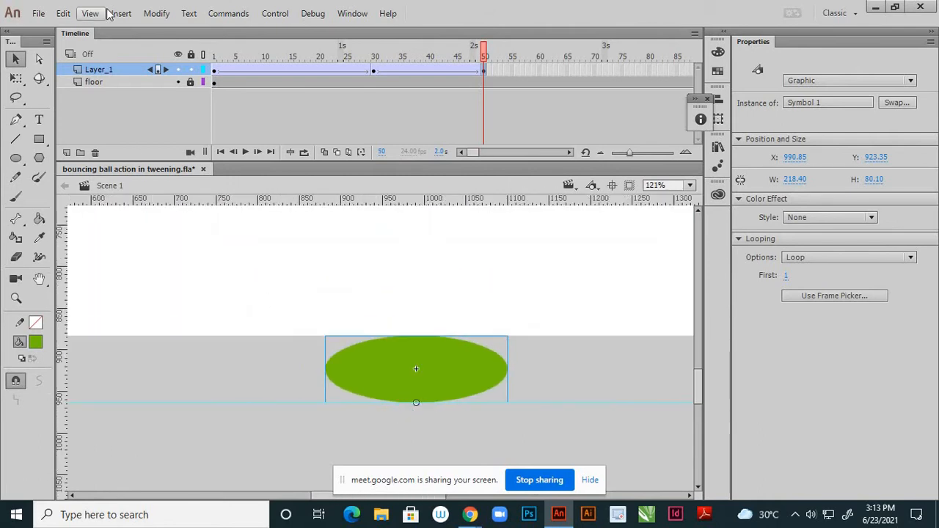
click(90, 13)
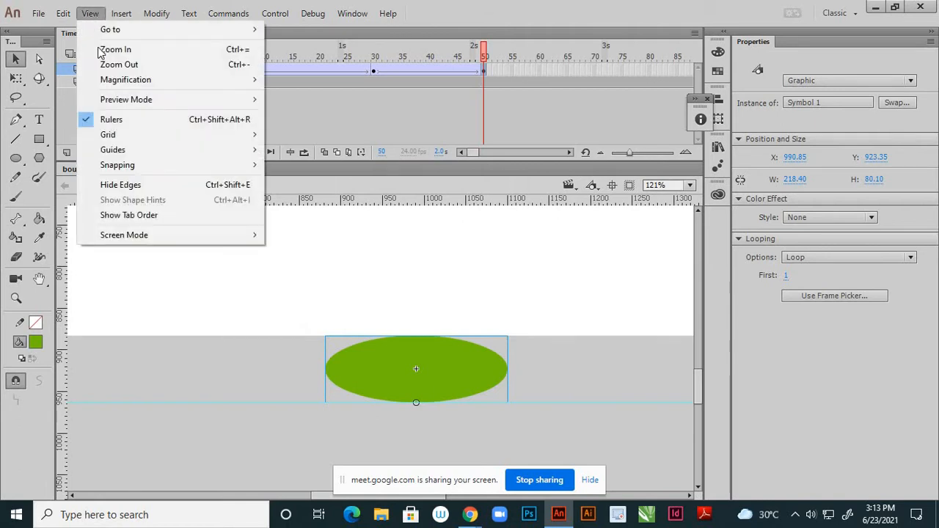
mouse_move(256, 152)
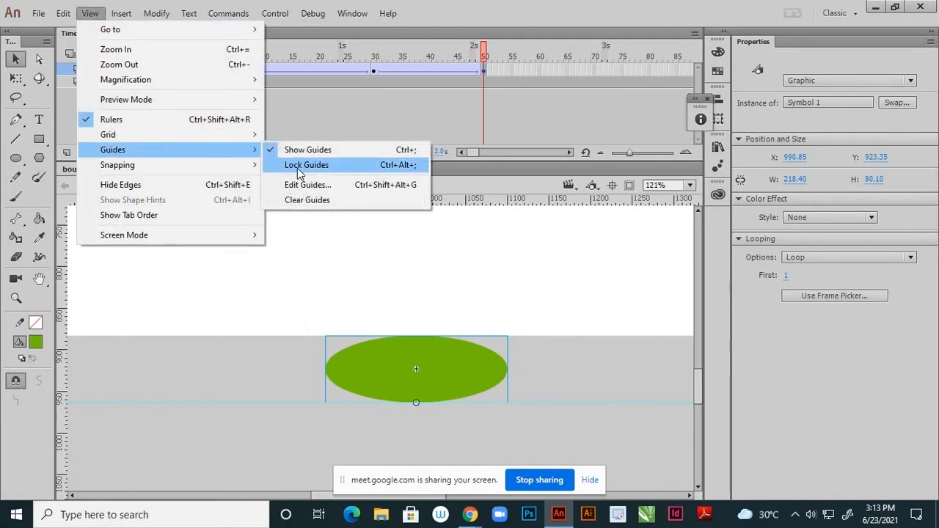
click(277, 255)
click(309, 258)
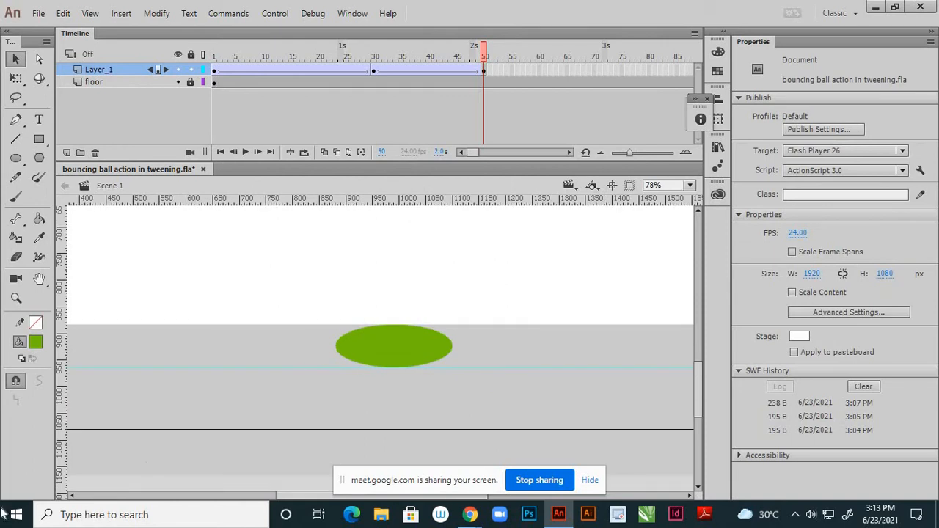
- Move the stretched ball at frame 30 straight down until its bottom edge rests on the horizontal guide
scroll(353, 304, down, 2)
click(374, 70)
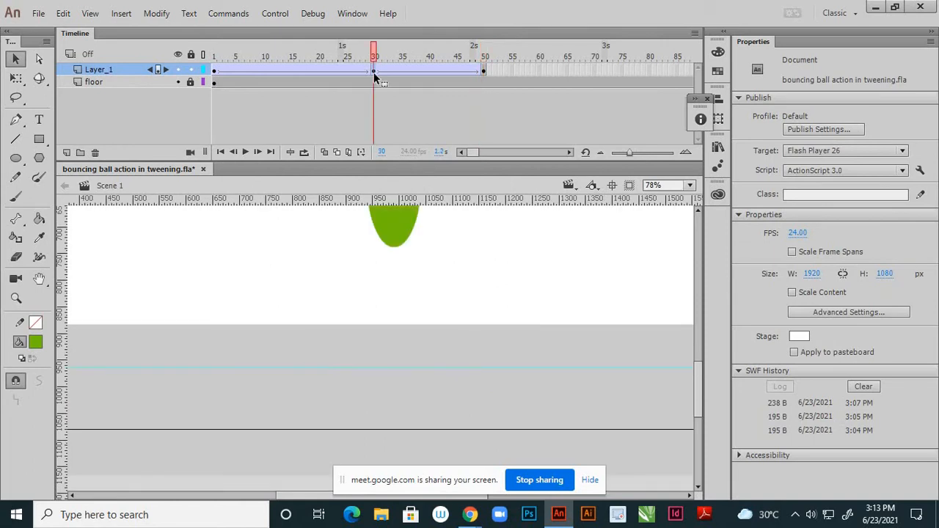
scroll(420, 336, down, 2)
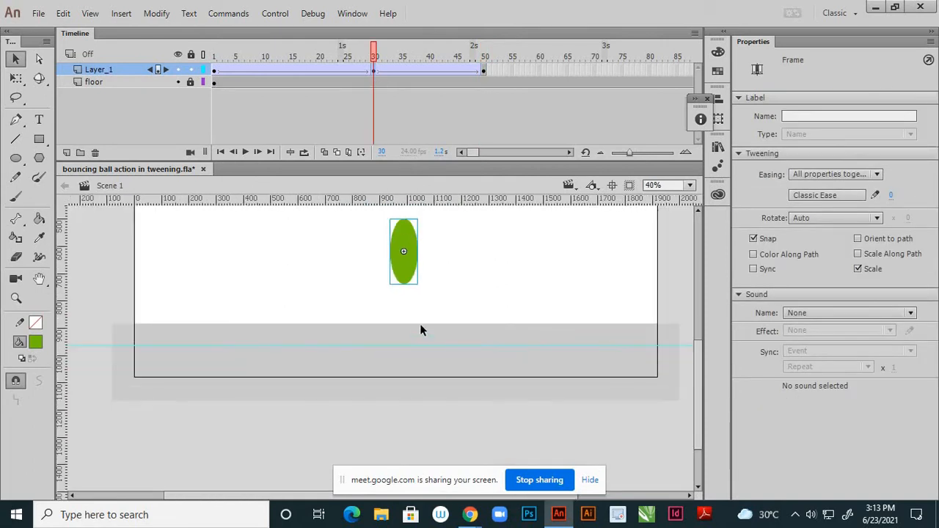
scroll(417, 294, down, 1)
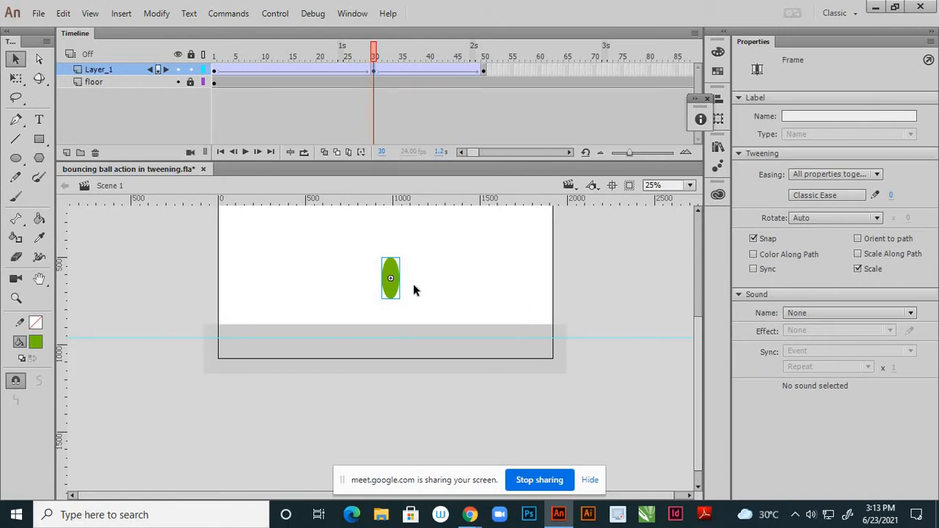
key(shift+Down)
key(shift+Down)
key(shift+Down)
key(shift+Down)
key(shift+Down)
key(shift+Down)
key(shift+Down)
key(shift+Down)
key(shift+Down)
key(shift+Down)
key(shift+Down)
key(shift+Down)
key(shift+Down)
key(shift+Down)
key(shift+Down)
key(shift+Down)
key(shift+Down)
key(shift+Down)
scroll(406, 355, up, 5)
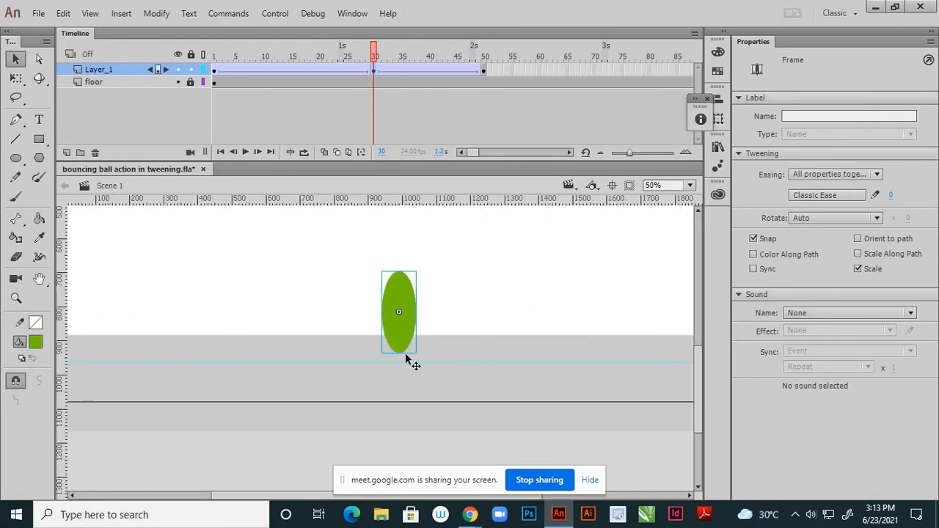
key(Down)
key(Down)
key(Down)
key(Down)
key(Down)
key(Down)
key(Down)
key(Down)
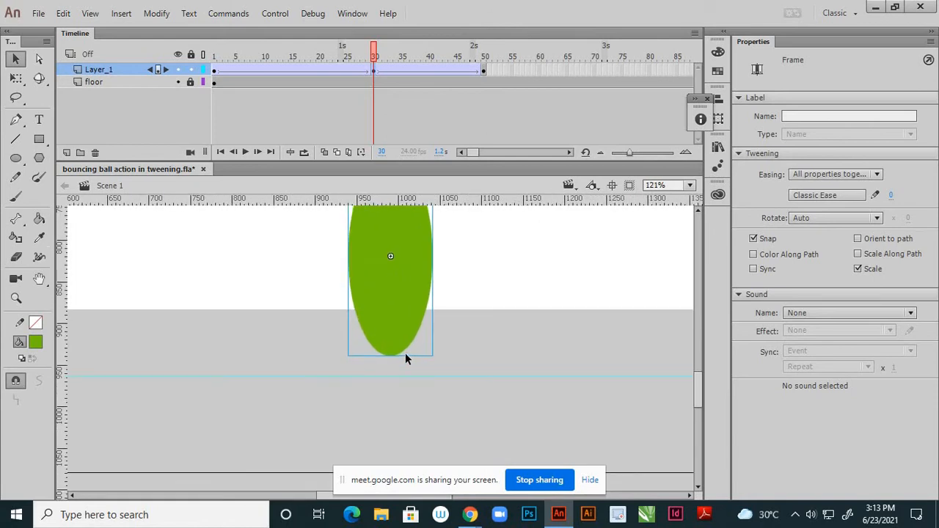
key(Down)
key(Down)
key(Down)
key(Down)
key(Down)
key(Down)
key(Down)
key(Down)
key(Down)
key(Down)
key(Down)
key(Down)
key(Down)
key(Down)
key(Down)
key(Down)
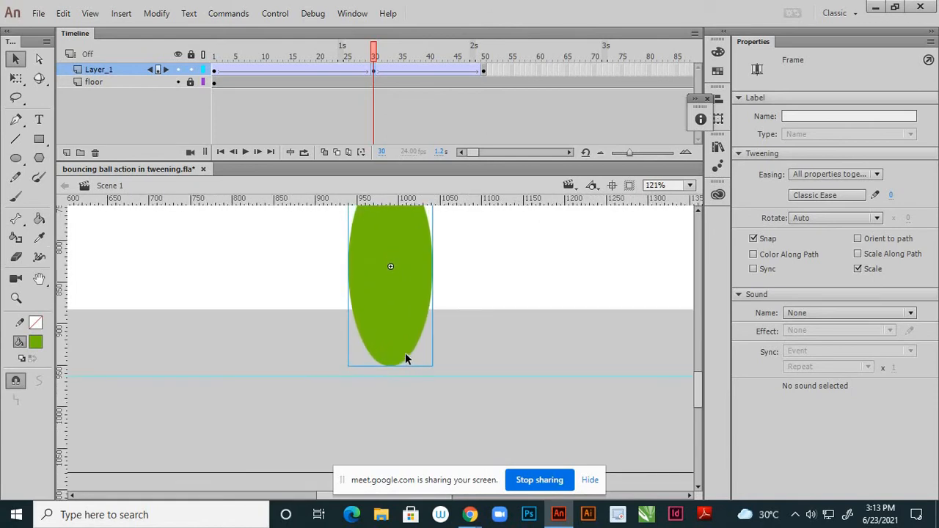
key(Down)
key(Down)
key(Down)
key(Down)
key(Down)
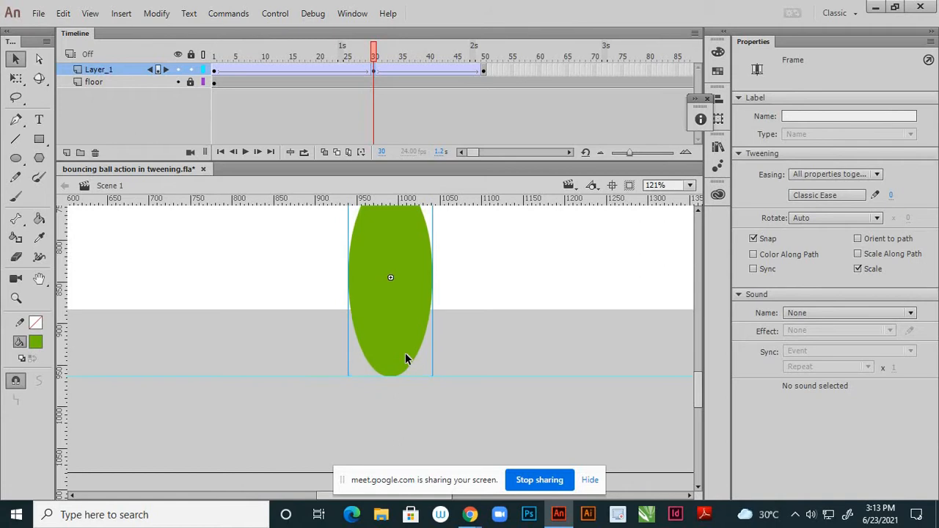
- Scrub and play the section from frame 30 onward to check how the stretched ball squashes on the floor
scroll(396, 338, down, 5)
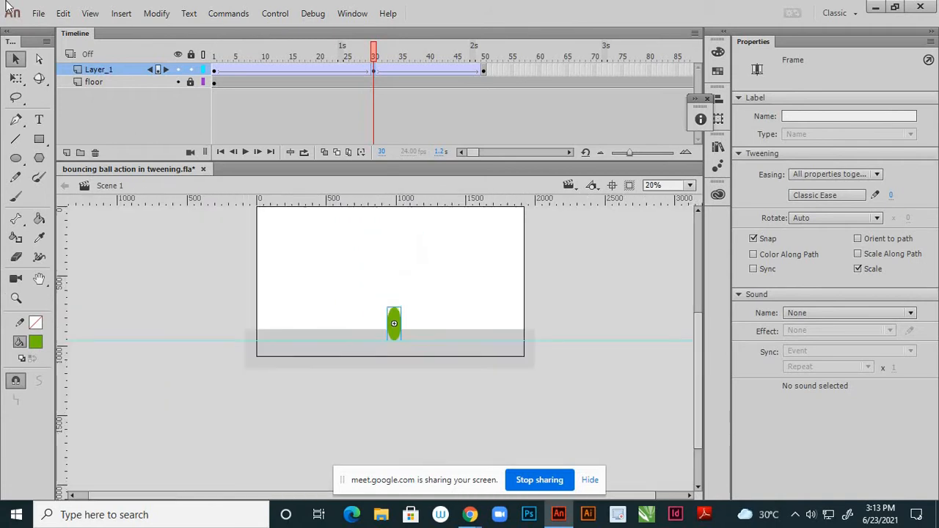
key(Return)
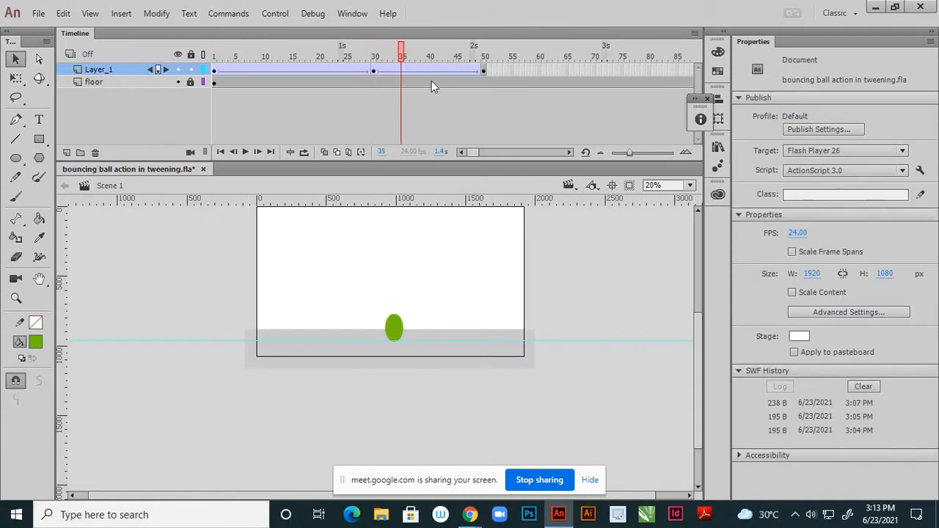
drag(371, 90, 414, 140)
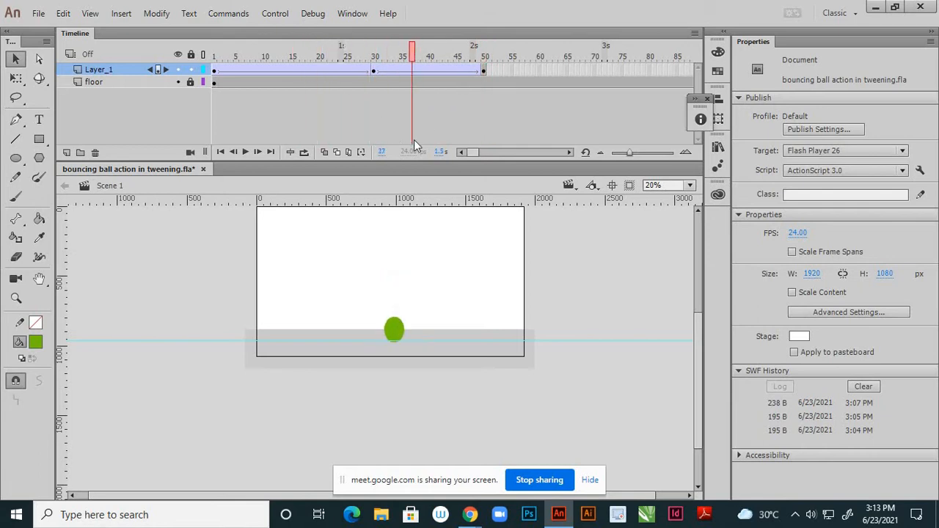
click(365, 119)
key(Return)
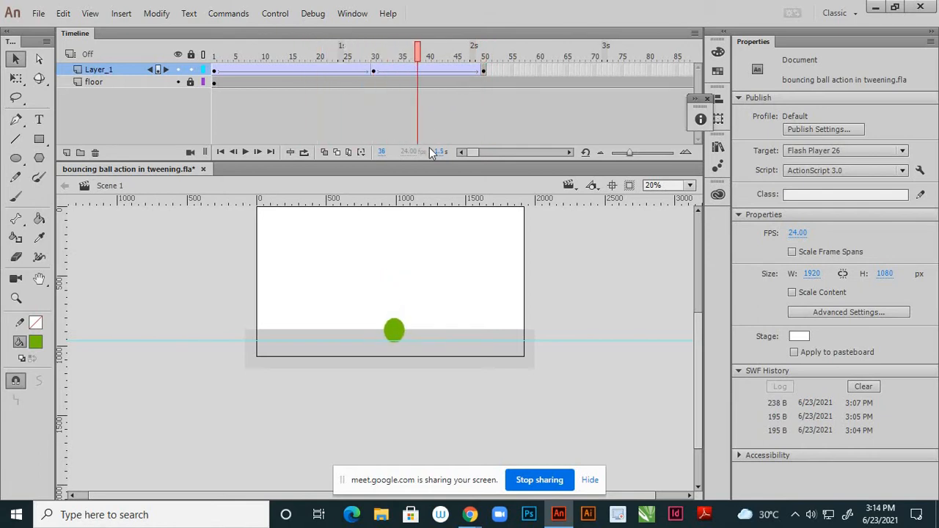
drag(494, 177, 374, 159)
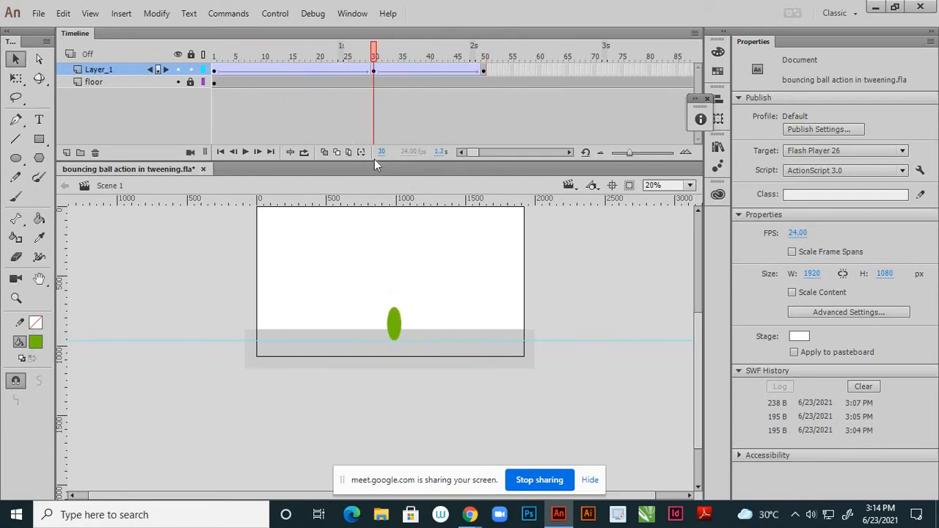
click(246, 152)
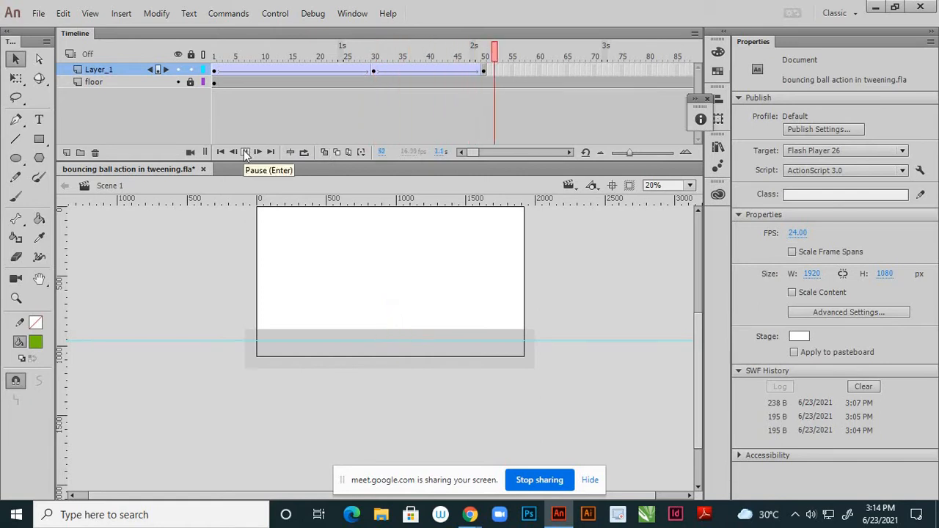
click(245, 152)
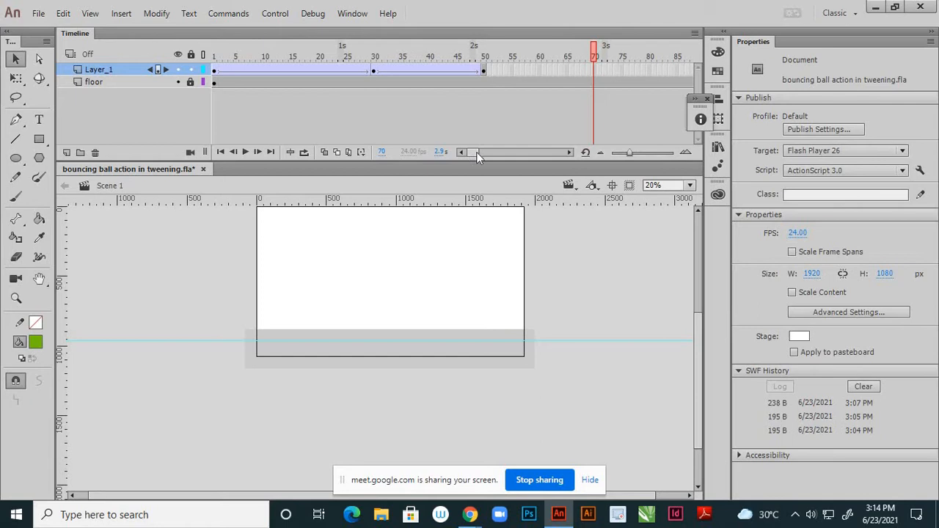
- Play the whole animation from frame 1 and scrub back to frame 4 to check the fall
click(215, 70)
click(245, 152)
drag(568, 53, 231, 64)
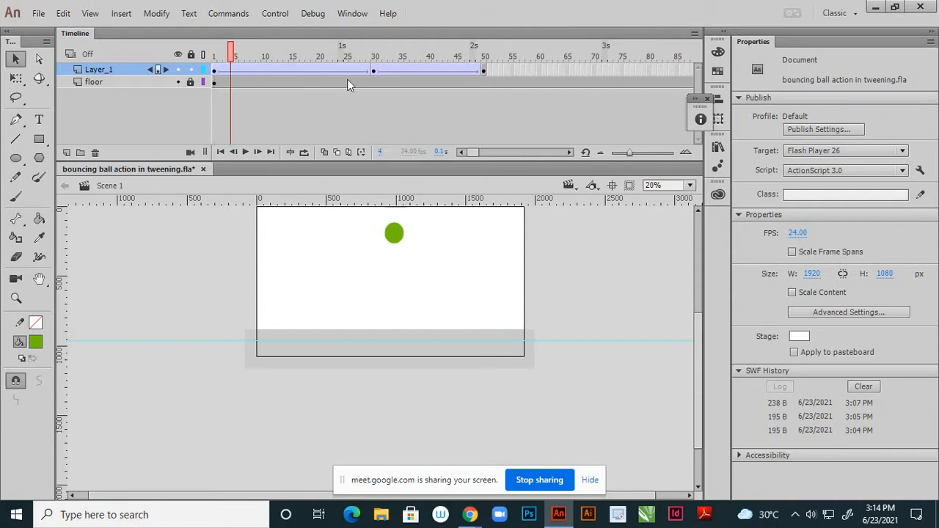
- Set the ease of the ball's fall tween starting at frame 1 to -100 (in)
drag(384, 83, 217, 69)
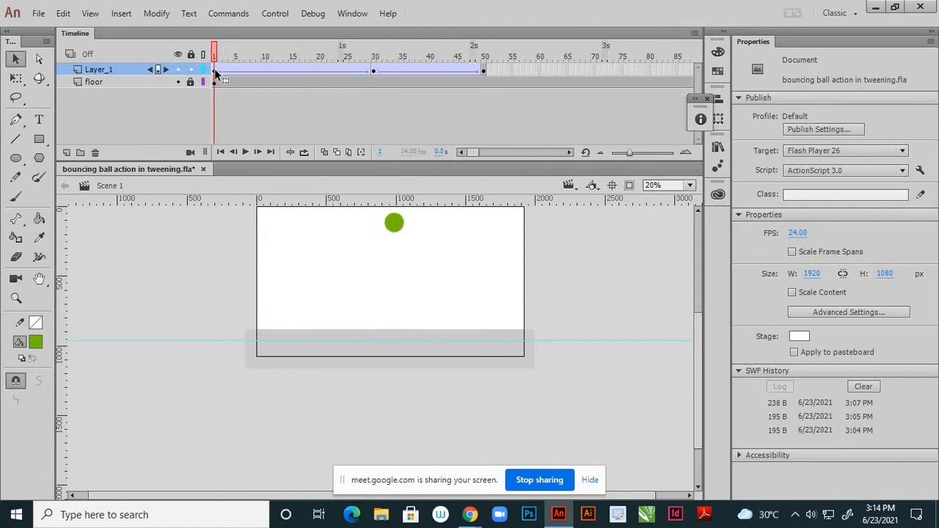
click(214, 68)
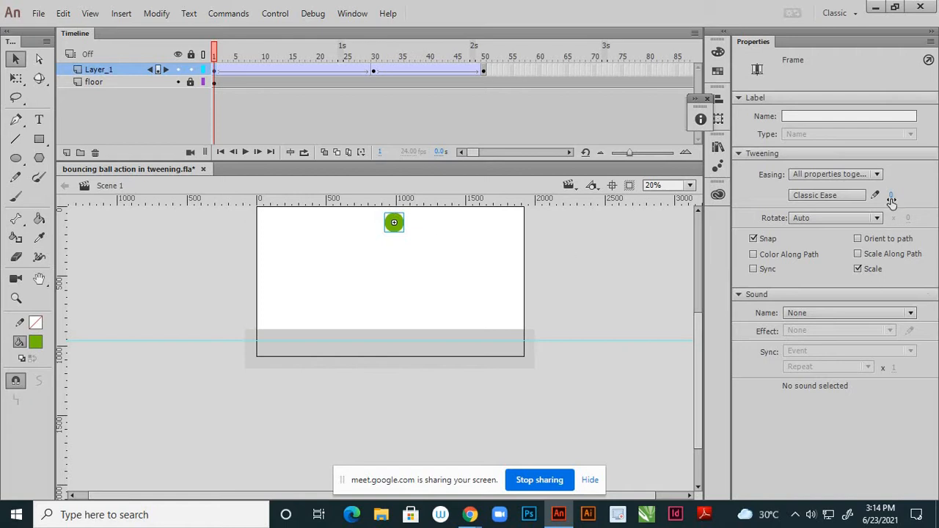
drag(891, 198, 725, 212)
- Show onion skins of the fall from frame 1 to 30 and display the ball layer as outlines
click(326, 152)
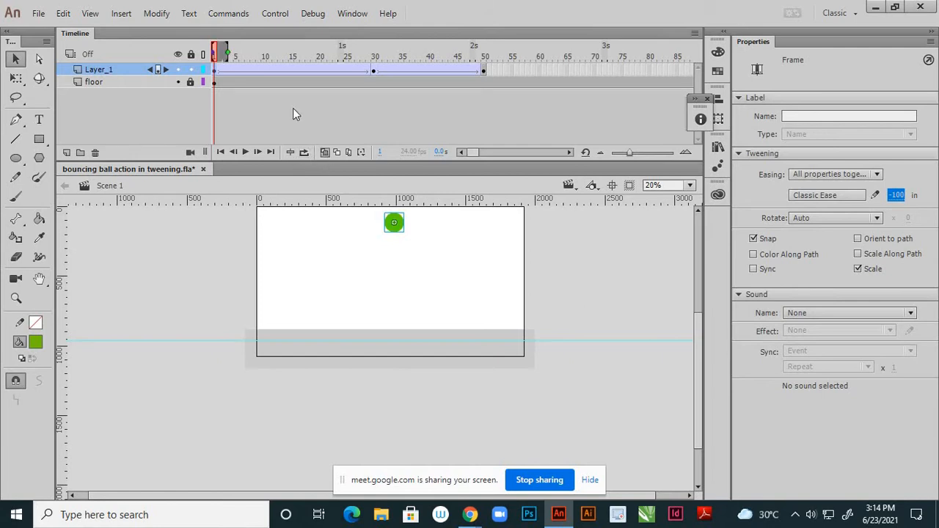
drag(225, 50, 375, 51)
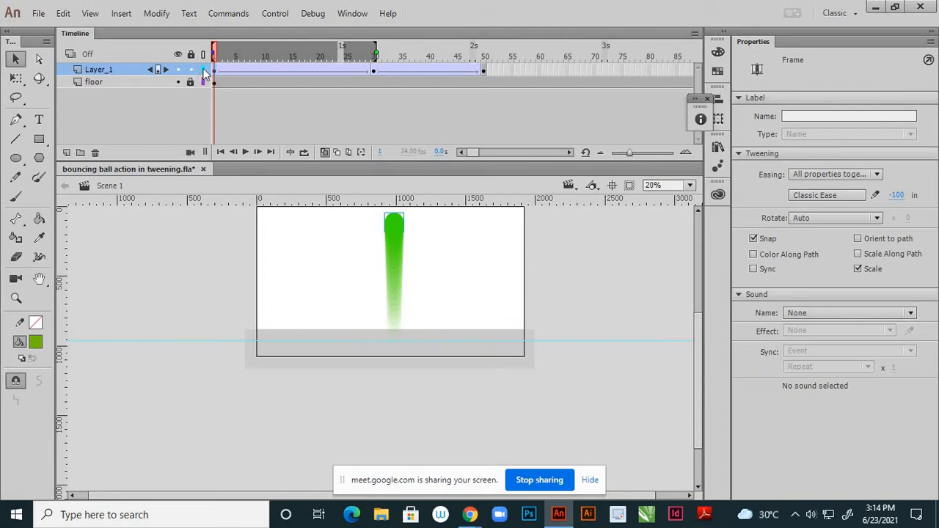
click(326, 152)
key(ctrl+=)
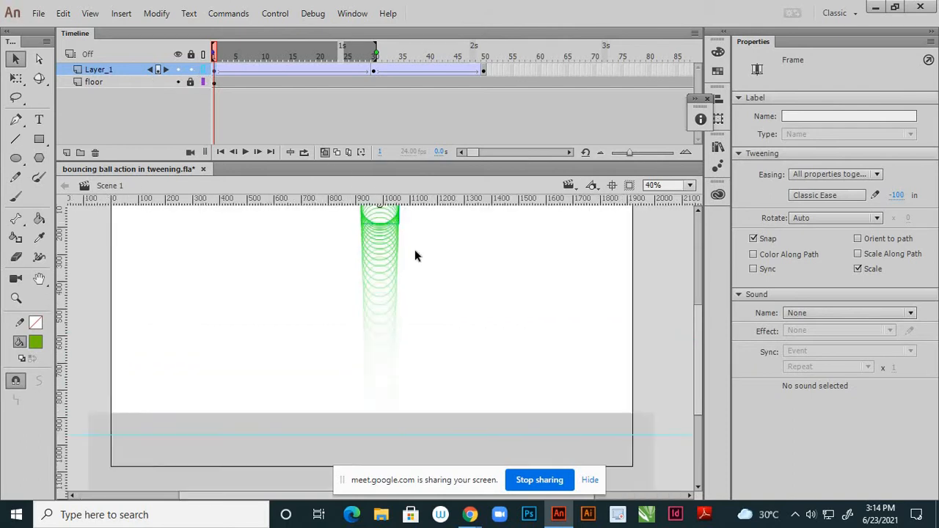
- Examine the spacing of the onion-skinned balls from the start of the fall to the floor, then restore filled display and turn off onion skinning
click(421, 251)
scroll(413, 232, down, 1)
scroll(409, 222, up, 3)
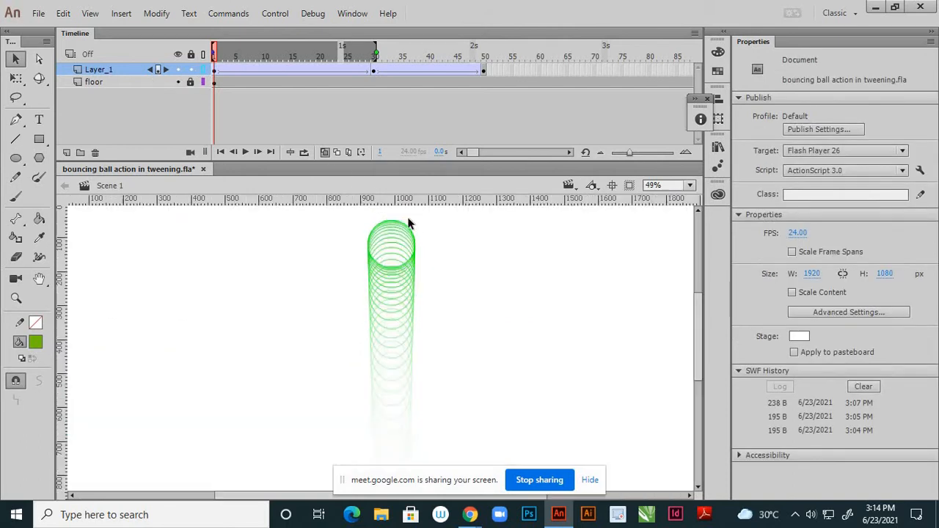
scroll(414, 211, down, 2)
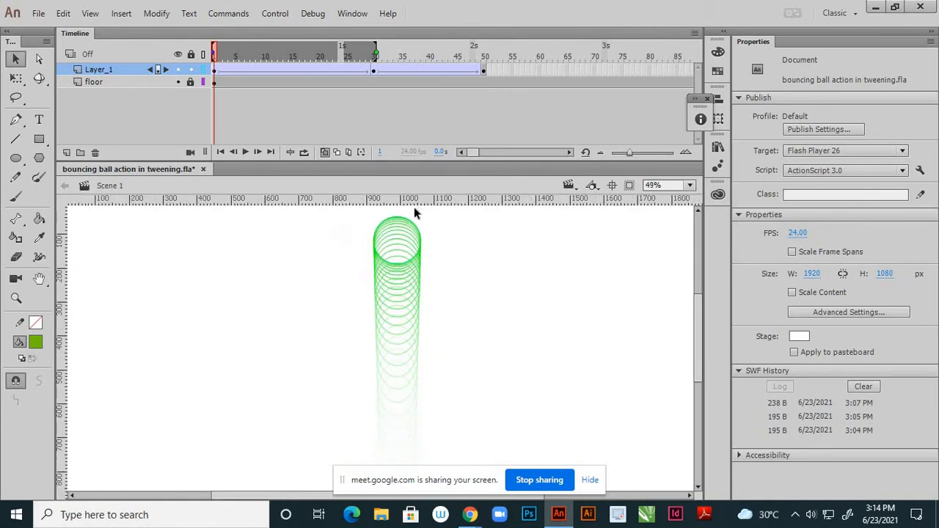
scroll(414, 207, up, 2)
scroll(403, 254, up, 1)
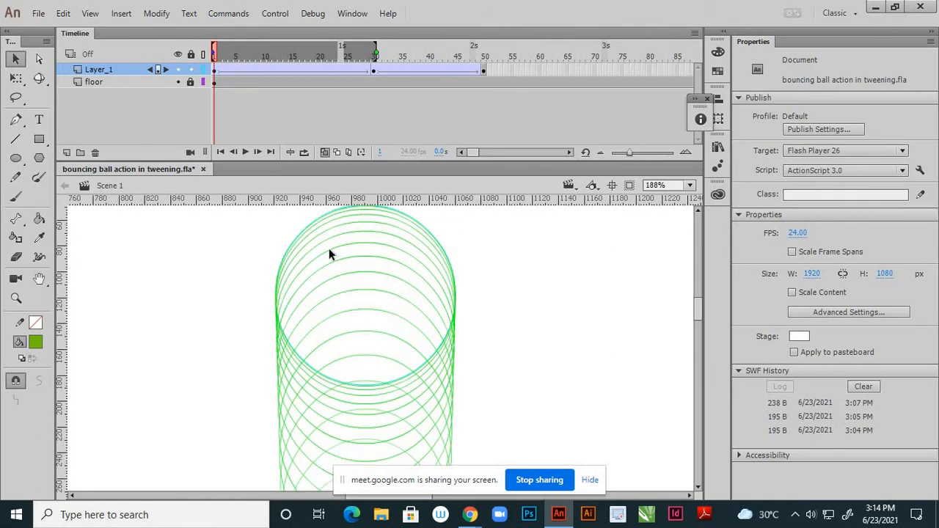
scroll(375, 220, down, 5)
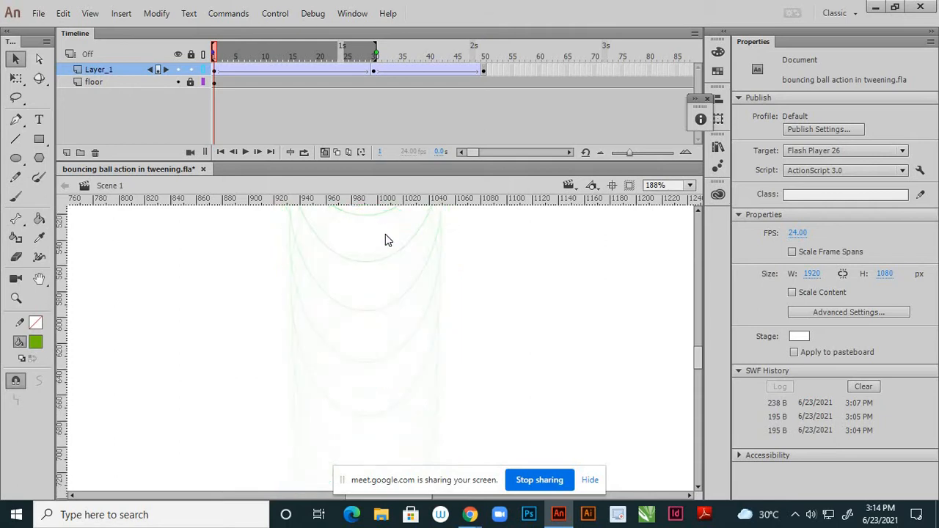
scroll(387, 239, down, 5)
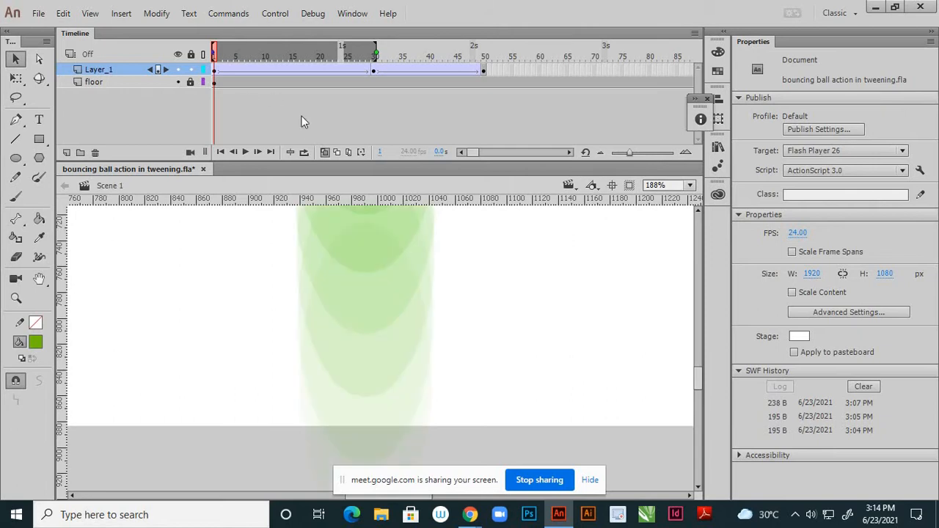
click(324, 155)
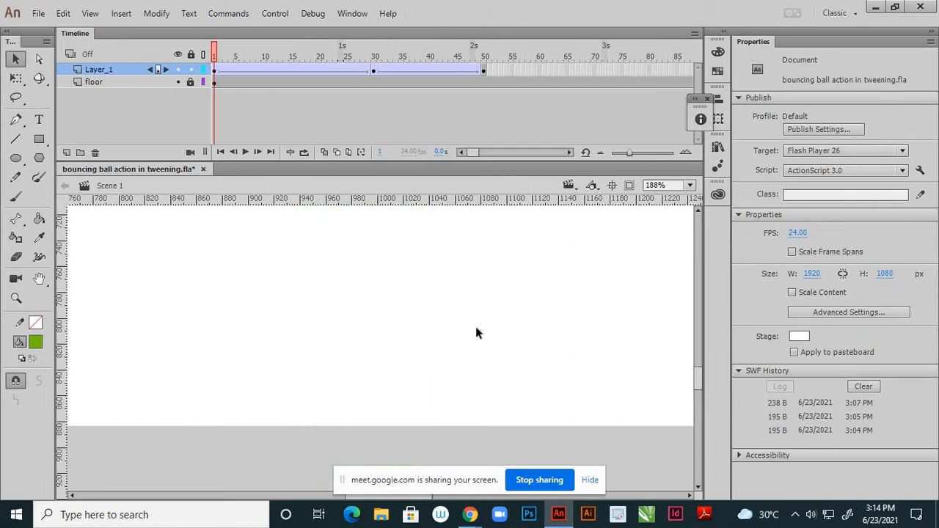
- Play the animation from frame 1 with the whole stage in view to check the eased fall
scroll(464, 338, down, 3)
scroll(462, 356, down, 3)
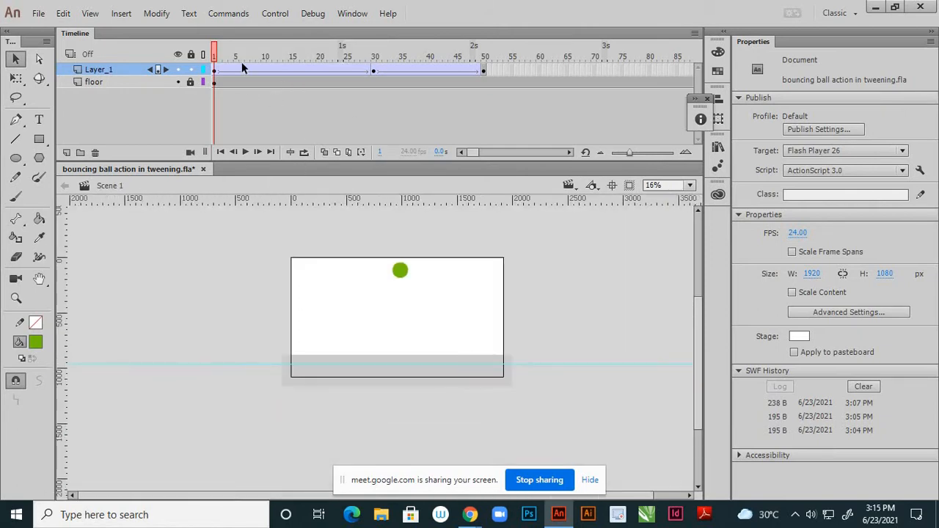
click(245, 151)
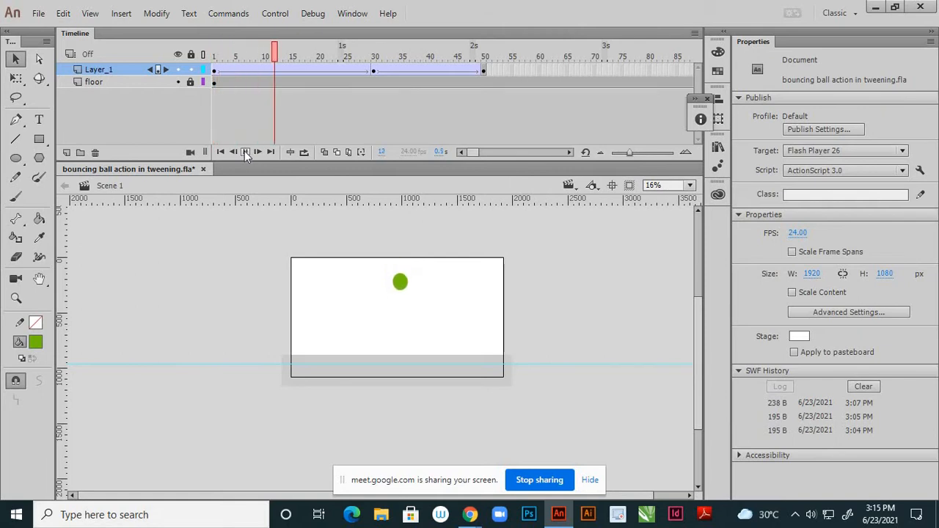
click(246, 154)
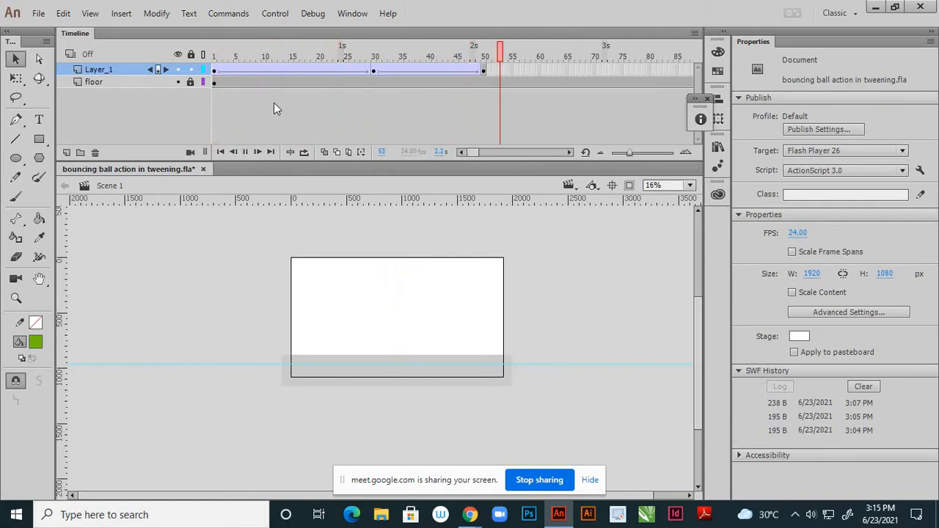
- Set the ease of the squash tween between frames 30 and 50 to 100 (out)
click(373, 70)
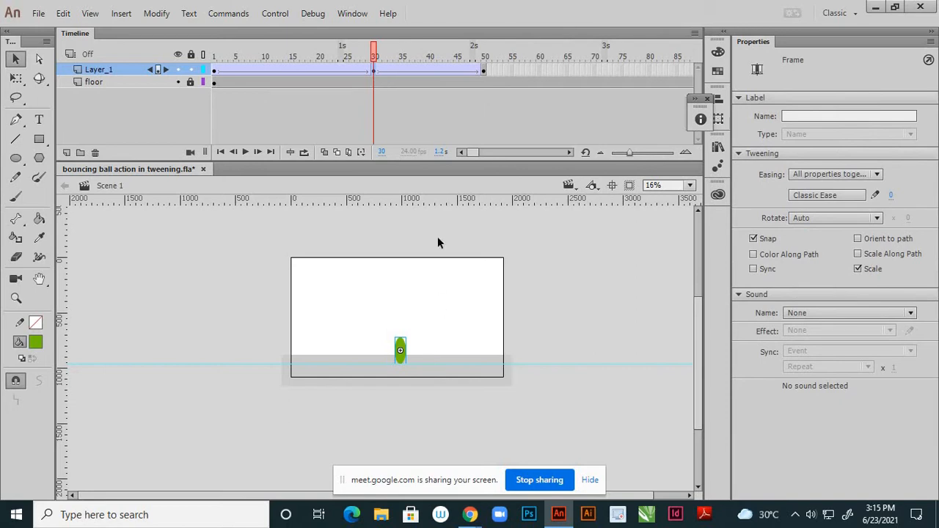
click(483, 71)
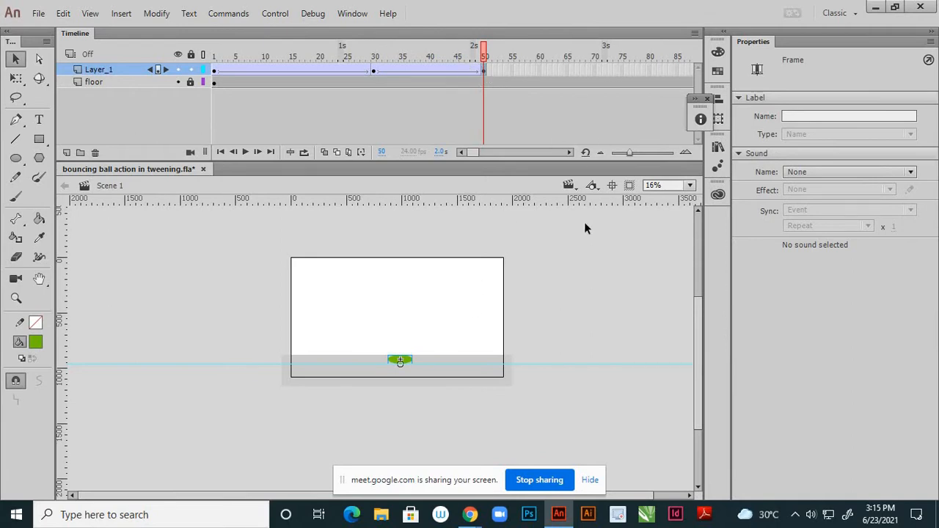
click(375, 73)
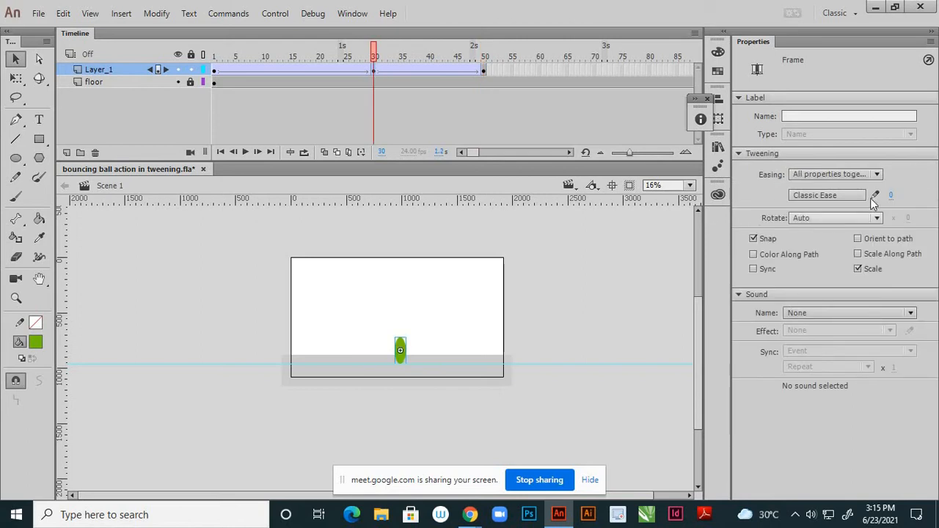
click(894, 196)
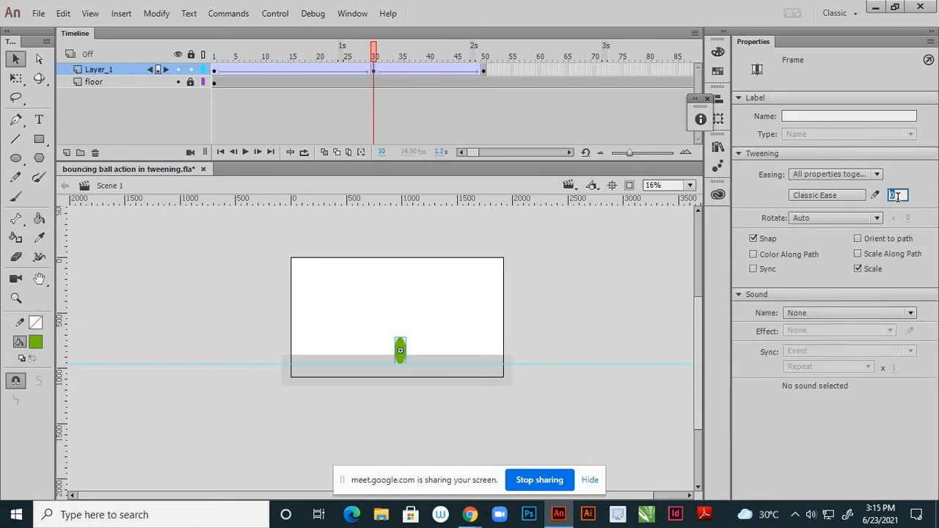
text(100)
click(618, 278)
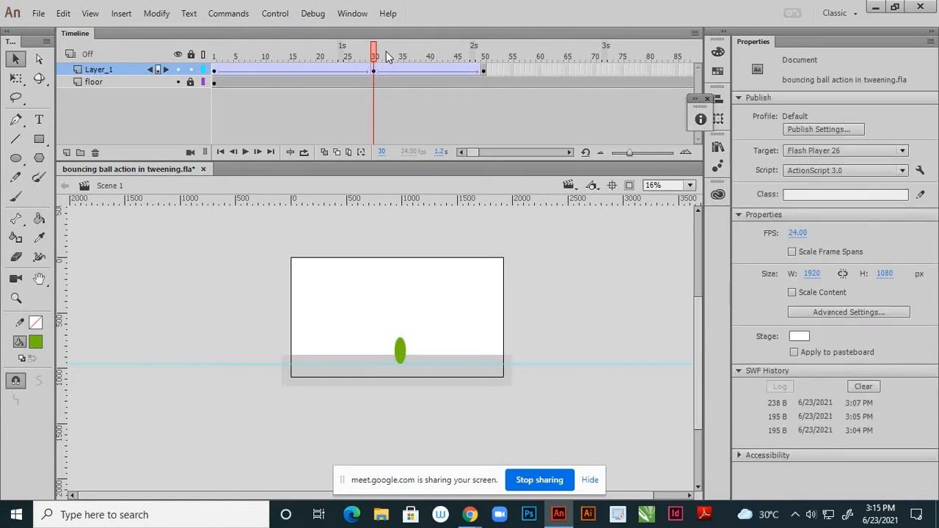
- Play the animation from frame 1 and scrub from frame 40 back to frame 30 to check the squash timing
drag(246, 56, 167, 59)
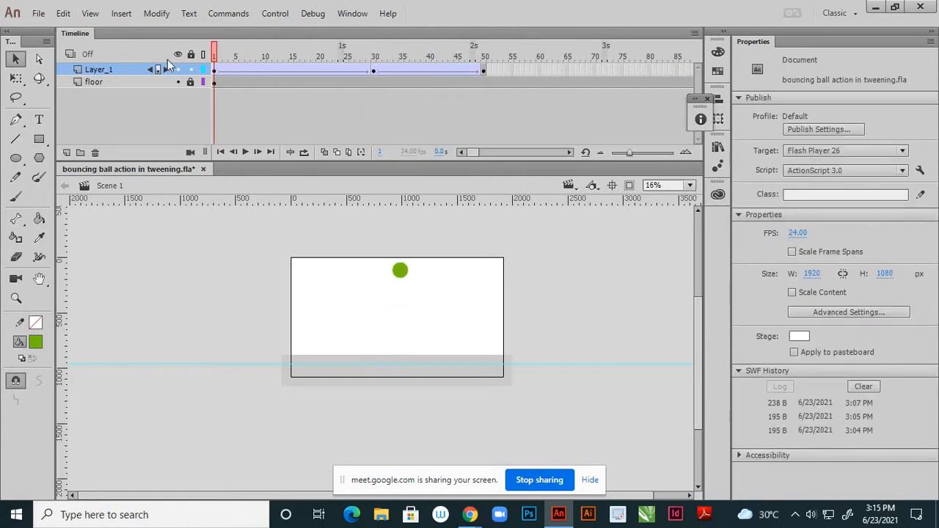
click(245, 151)
click(245, 152)
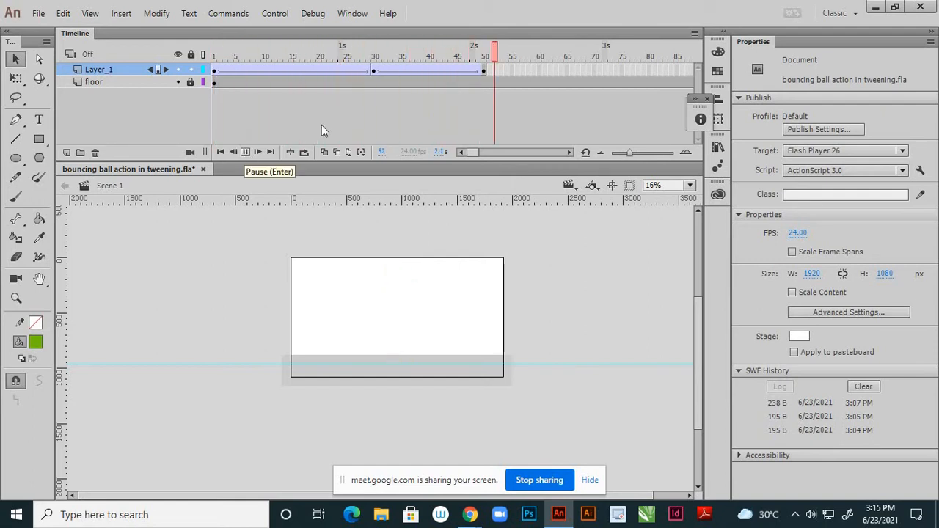
click(430, 86)
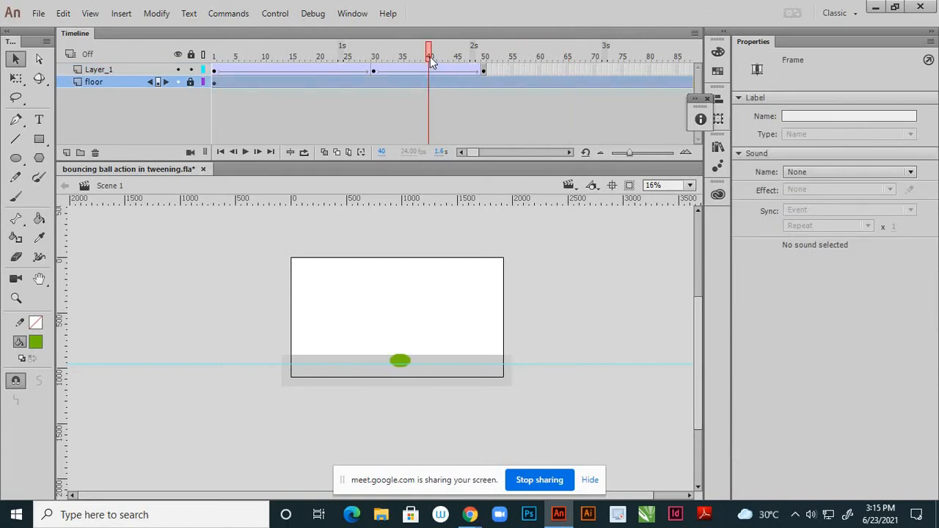
drag(432, 63, 372, 63)
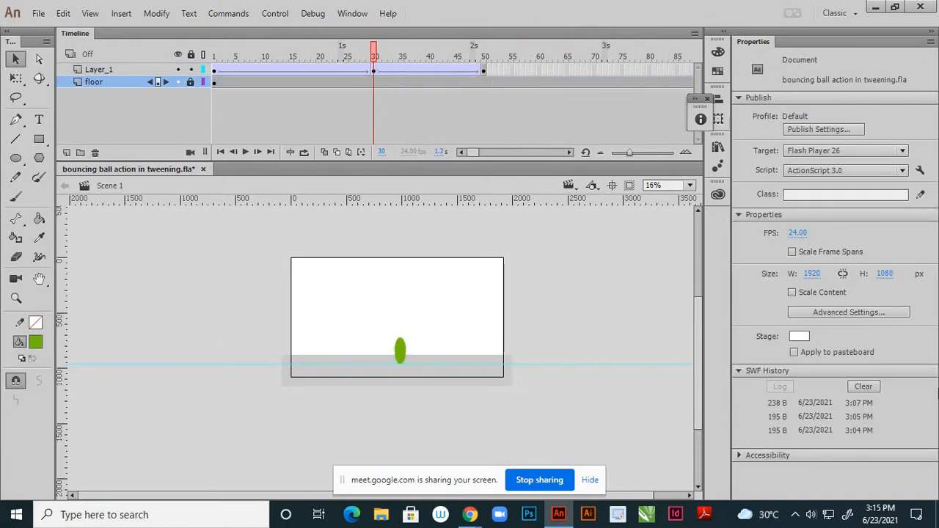
- Move the stretched ball's keyframe to frame 20 and the squashed ball's keyframe to frame 25
click(373, 68)
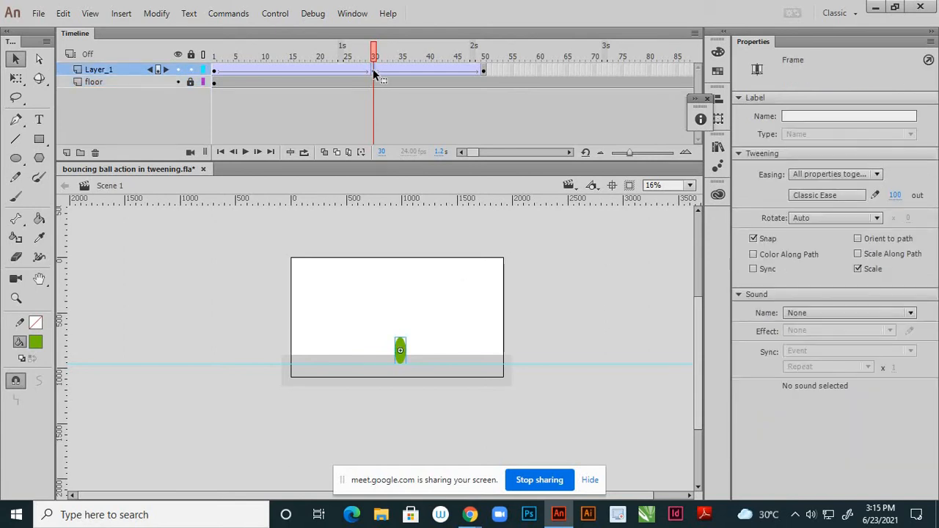
drag(372, 69, 320, 68)
click(484, 70)
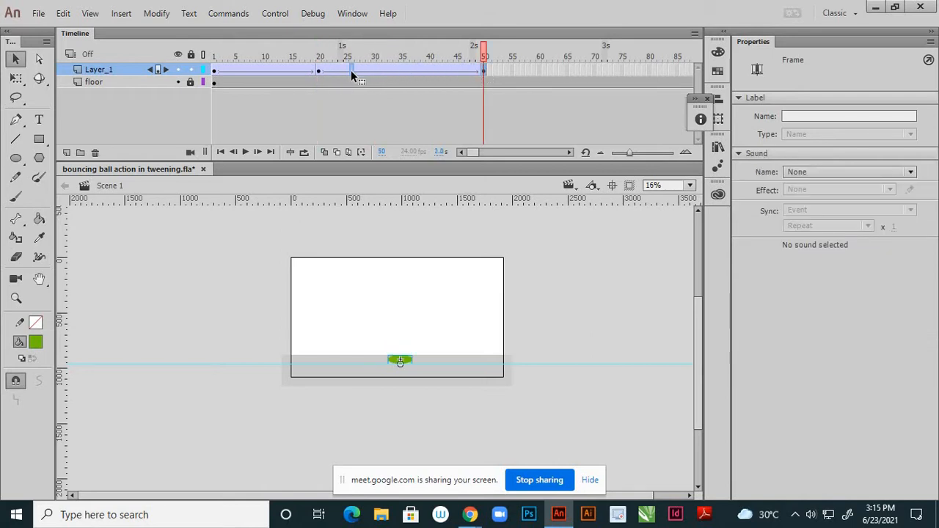
drag(351, 69, 346, 70)
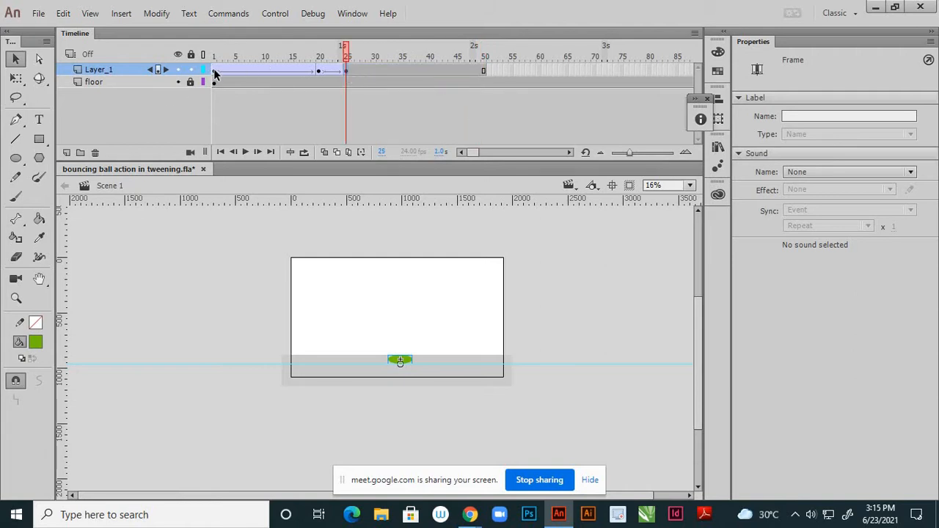
- Play the shortened animation from frame 1 and scrub back from frame 25 to check its timing
click(214, 70)
click(248, 151)
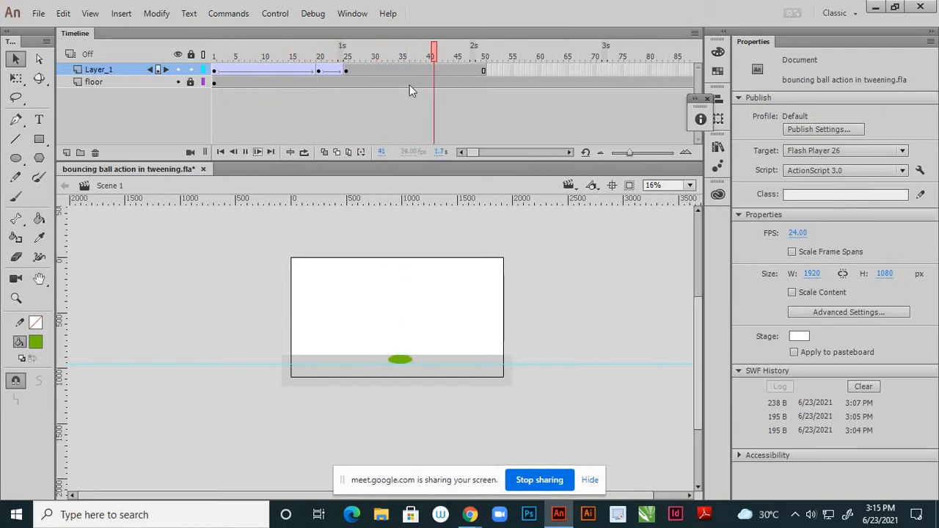
click(347, 66)
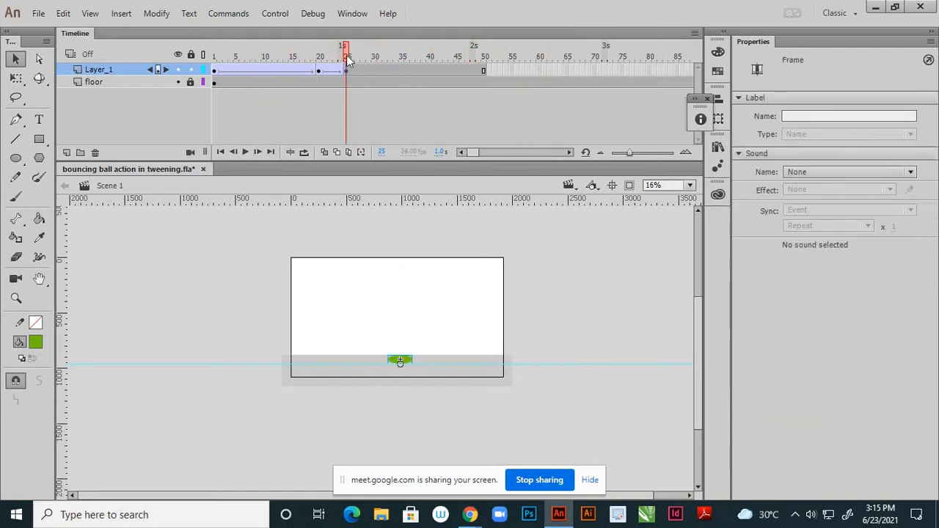
drag(346, 57, 198, 62)
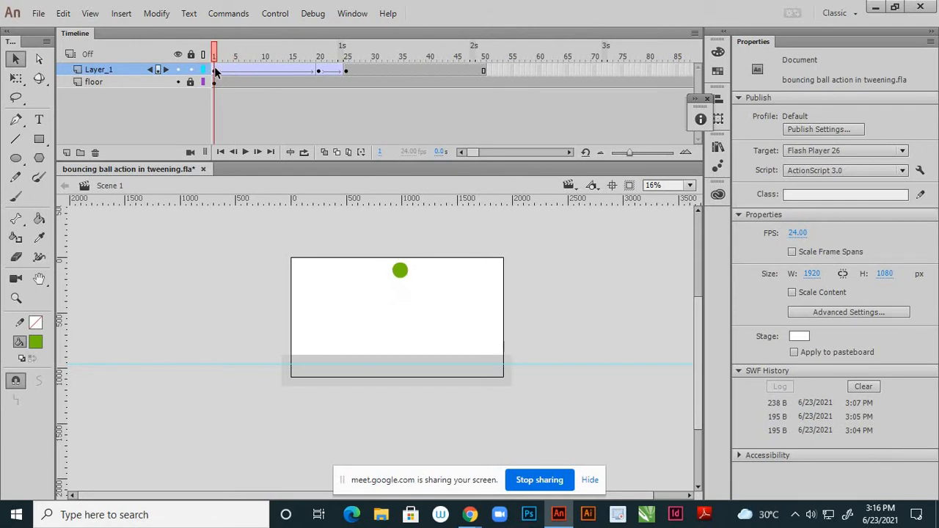
- Turn on onion skinning from frame 1 to just past the squash keyframe at frame 25 and inspect the ball's spacing
click(215, 68)
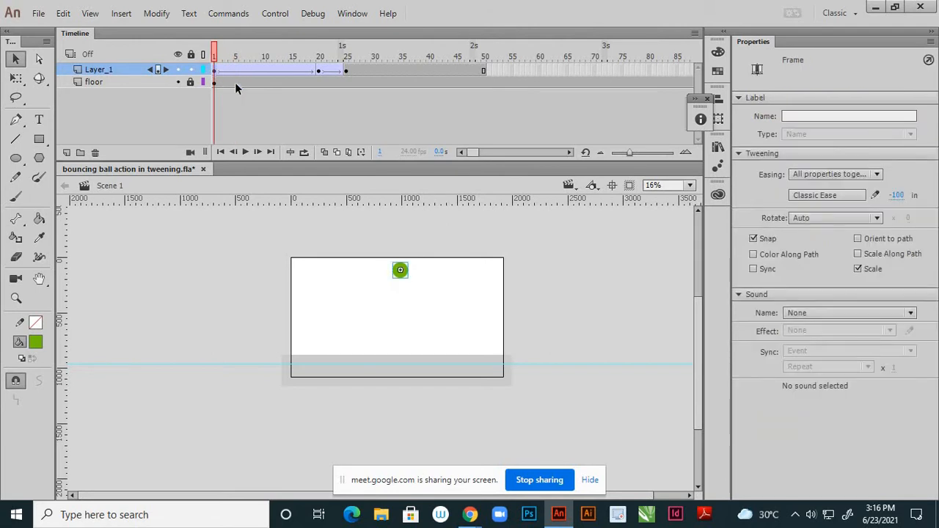
click(325, 152)
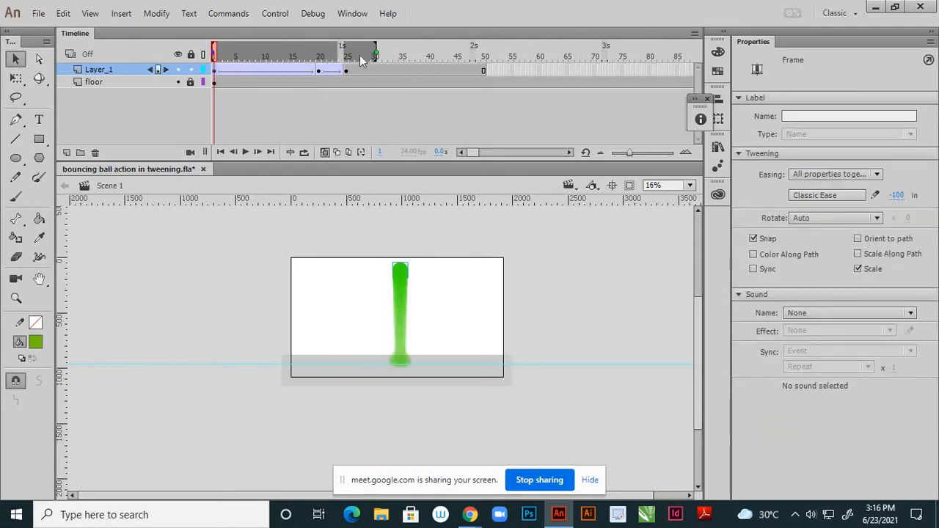
drag(359, 55, 347, 54)
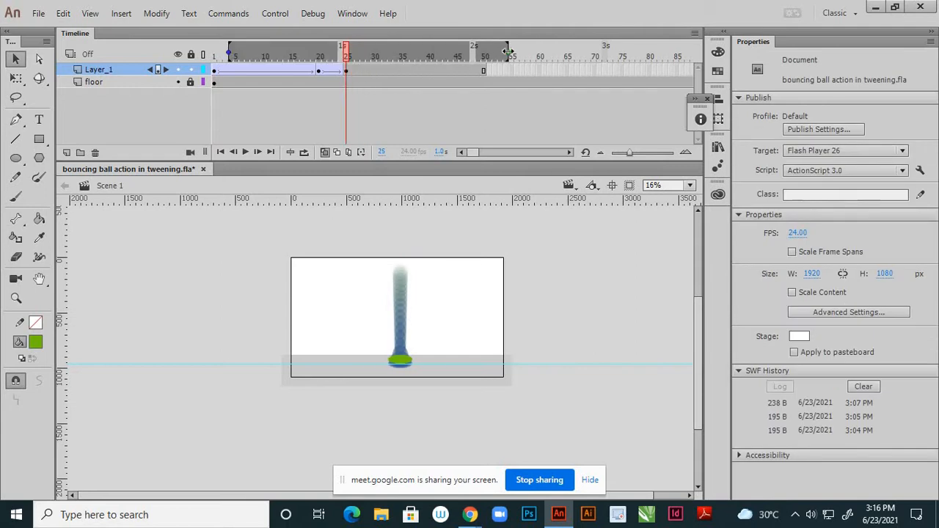
drag(508, 51, 350, 52)
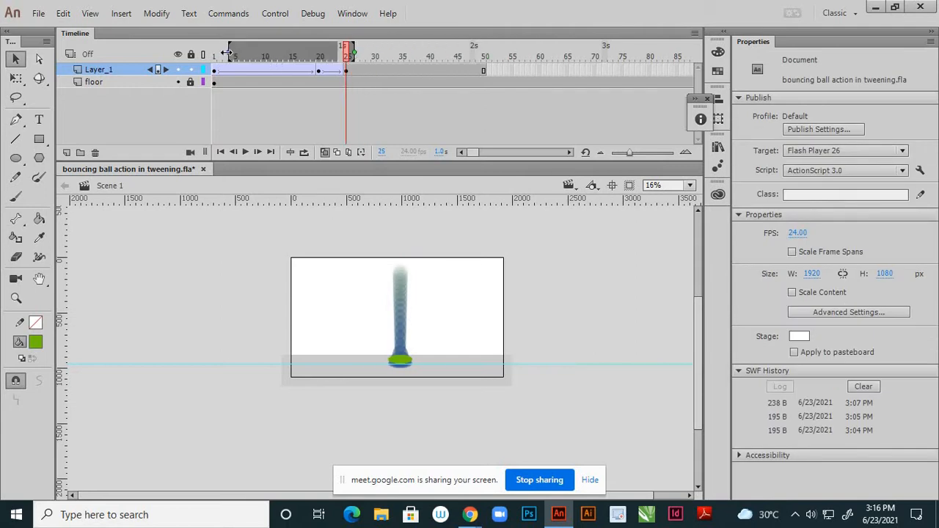
drag(228, 54, 214, 55)
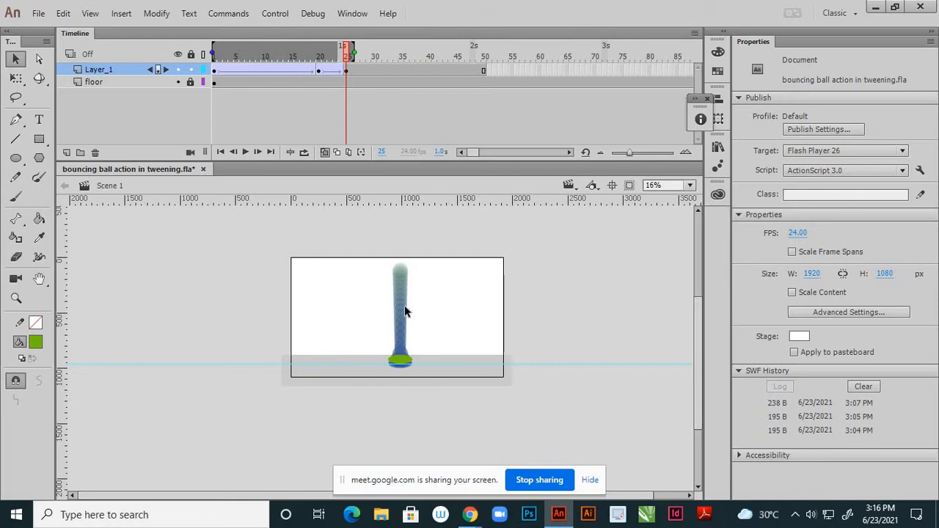
scroll(404, 301, up, 2)
scroll(418, 284, down, 1)
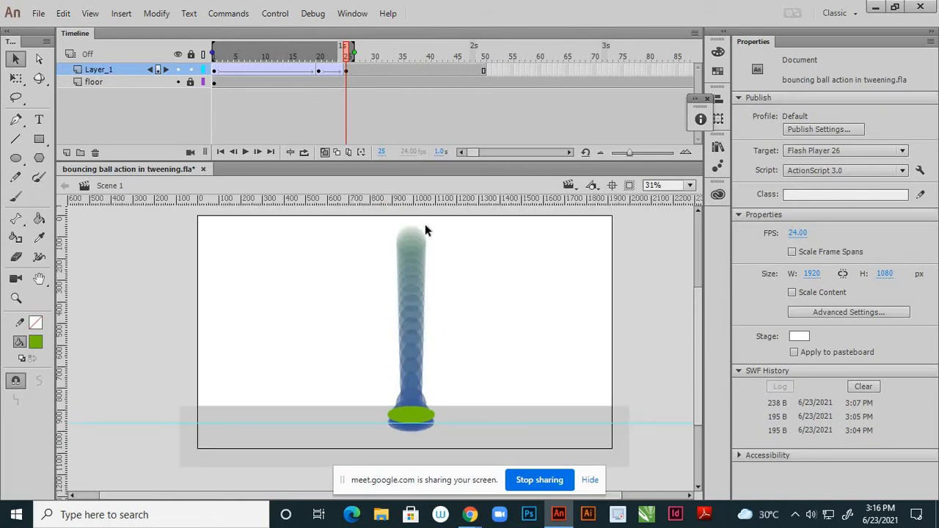
- Inspect the onion-skinned ball's spacing along its fall, comparing the stretch keyframe at frame 20 with the squash keyframe at frame 25
scroll(425, 231, up, 1)
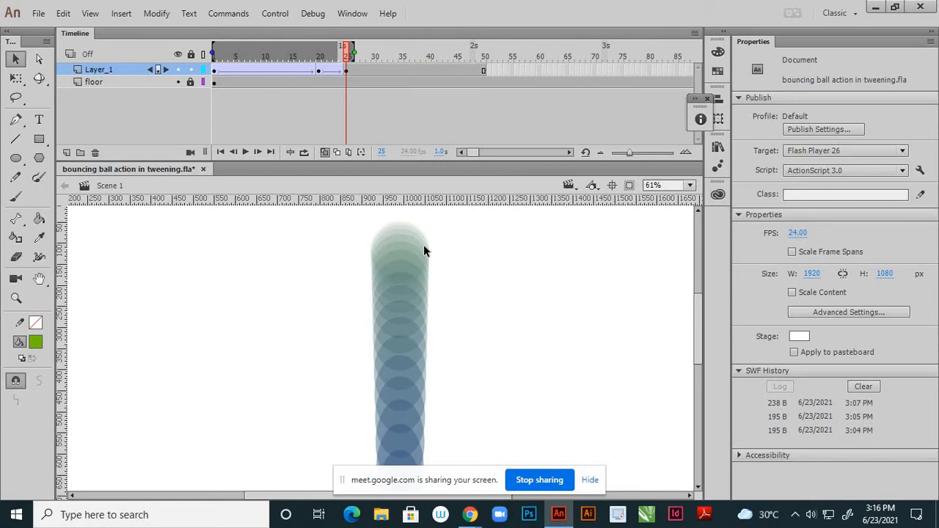
scroll(412, 258, down, 5)
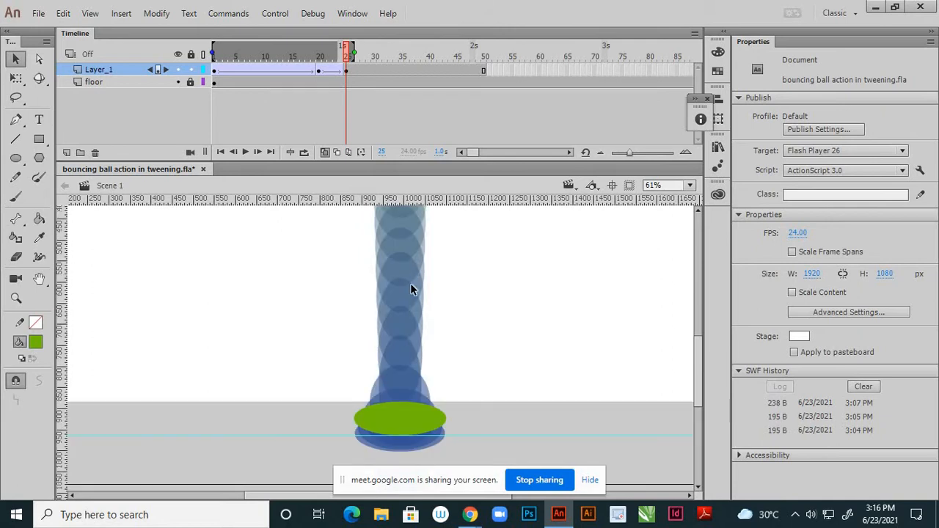
click(318, 71)
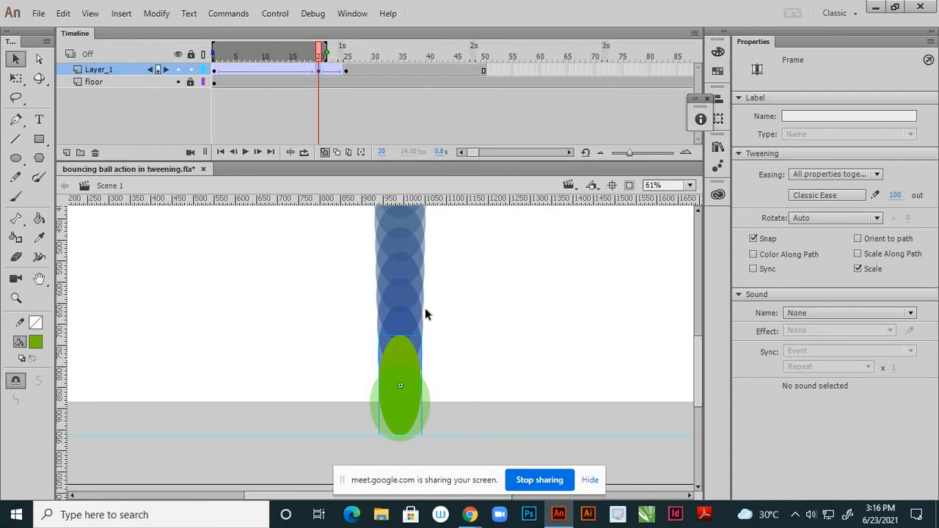
scroll(426, 310, up, 5)
scroll(426, 352, down, 5)
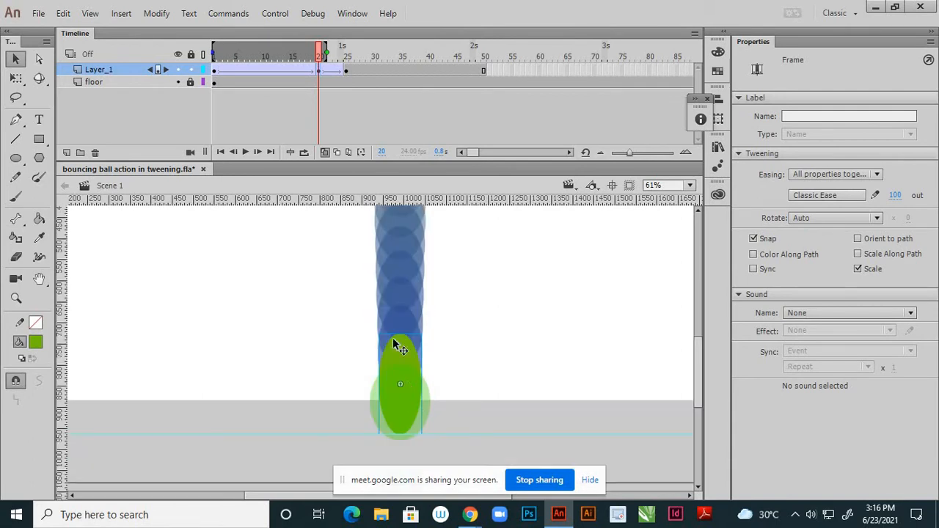
click(347, 72)
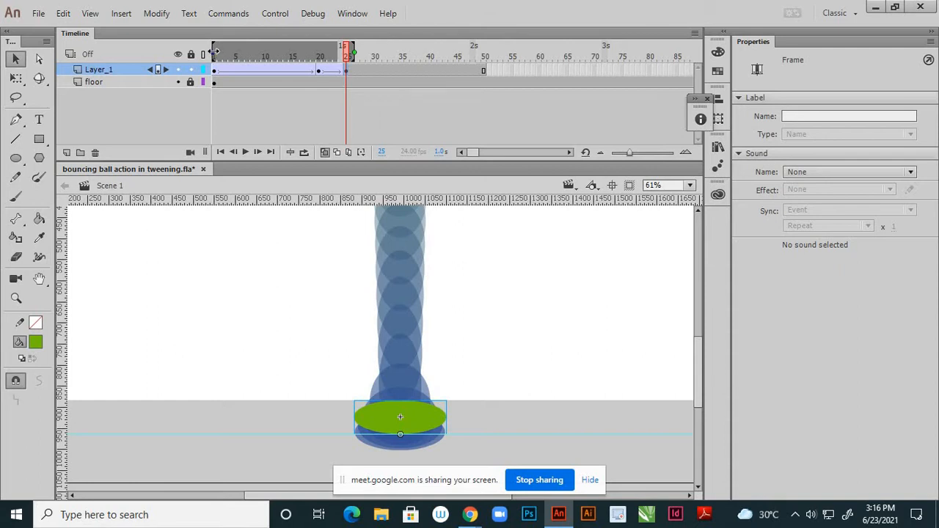
- Narrow the onion skin range to start at frame 20, inspect the stretch-to-squash spacing, and turn onion skinning off
drag(213, 53, 318, 53)
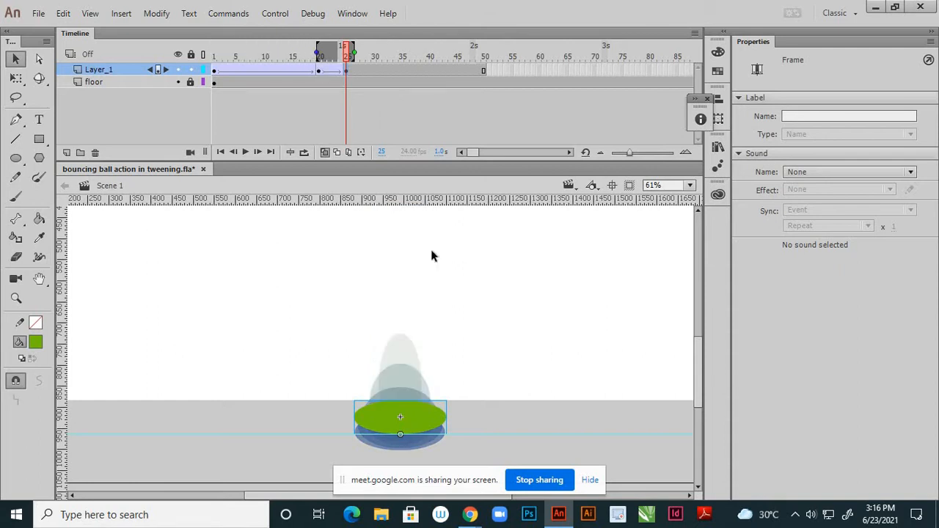
scroll(472, 255, down, 3)
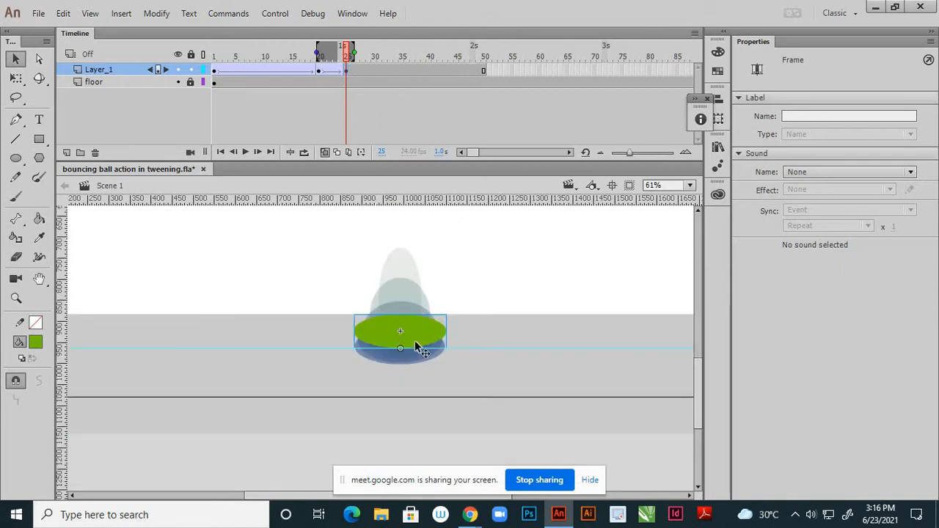
scroll(411, 337, up, 2)
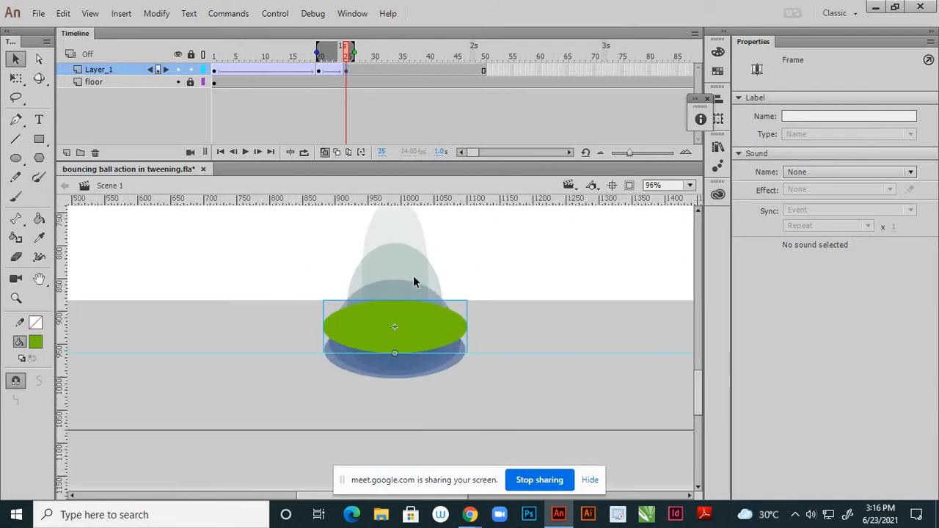
click(323, 151)
scroll(474, 375, down, 2)
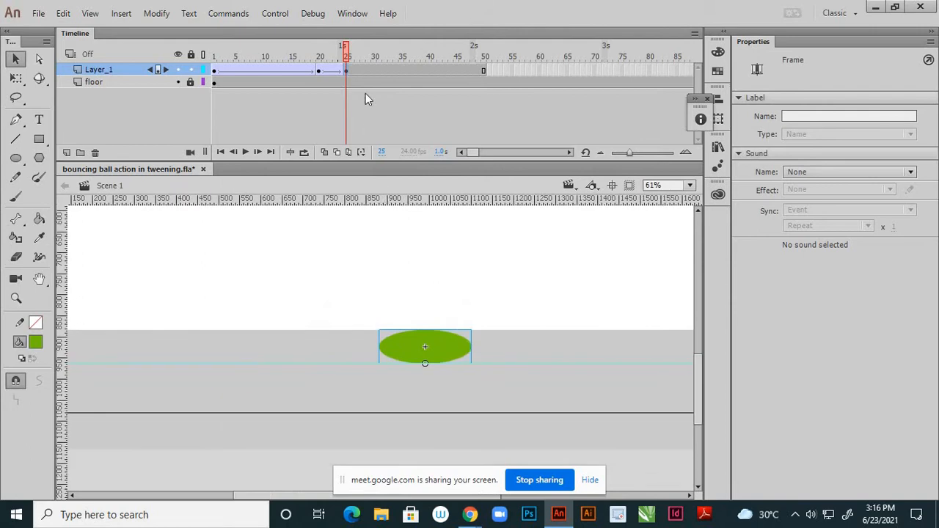
- Play the animation from frame 1 and step through frames 20 to 23 to check the stretch-to-squash transition
drag(347, 58, 199, 60)
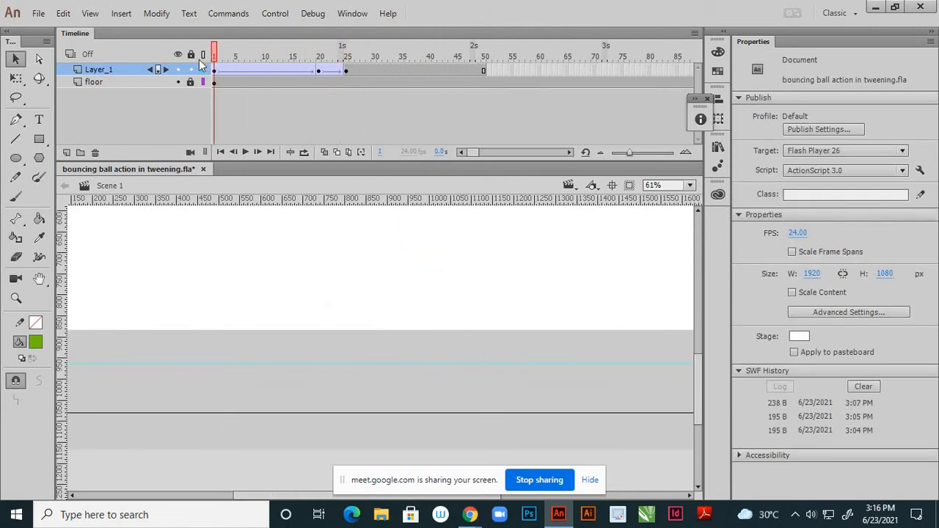
scroll(351, 376, down, 4)
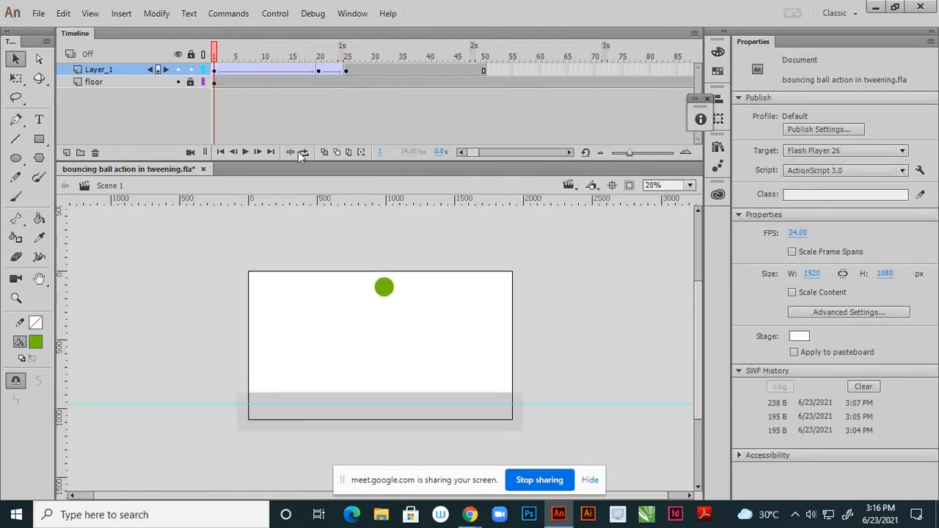
click(247, 152)
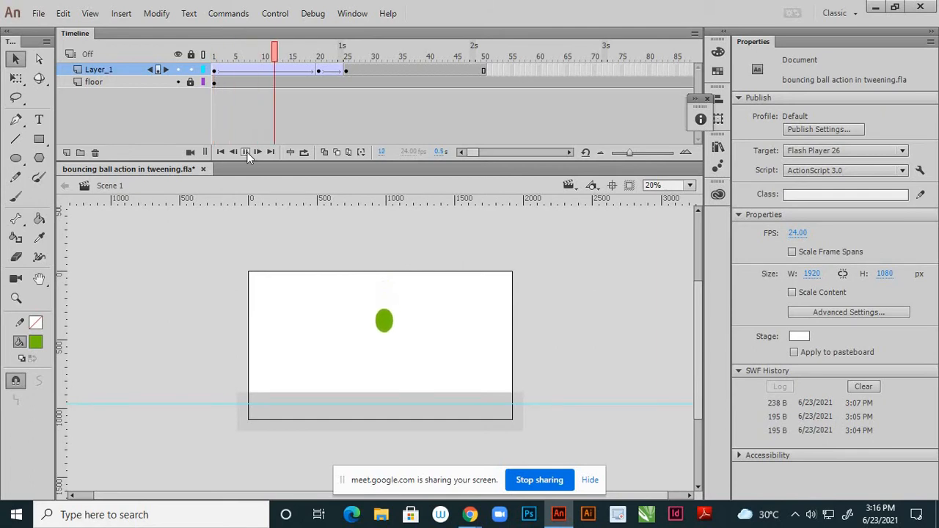
click(319, 71)
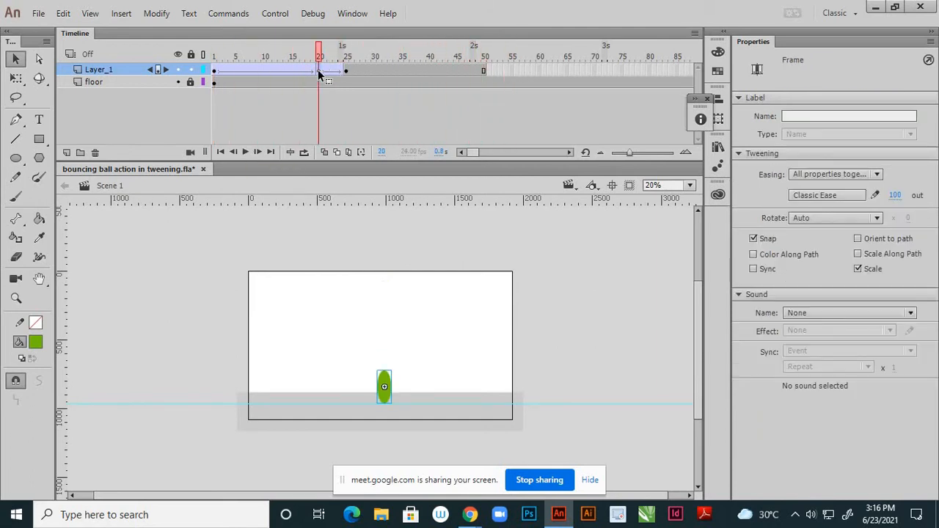
mouse_move(320, 54)
mouse_down()
mouse_move(339, 66)
mouse_move(320, 71)
mouse_up()
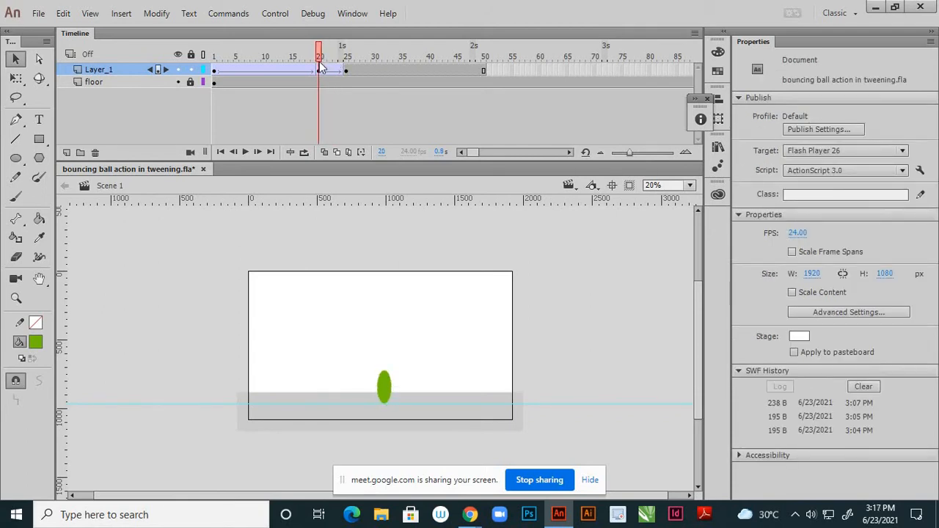
click(320, 71)
click(324, 72)
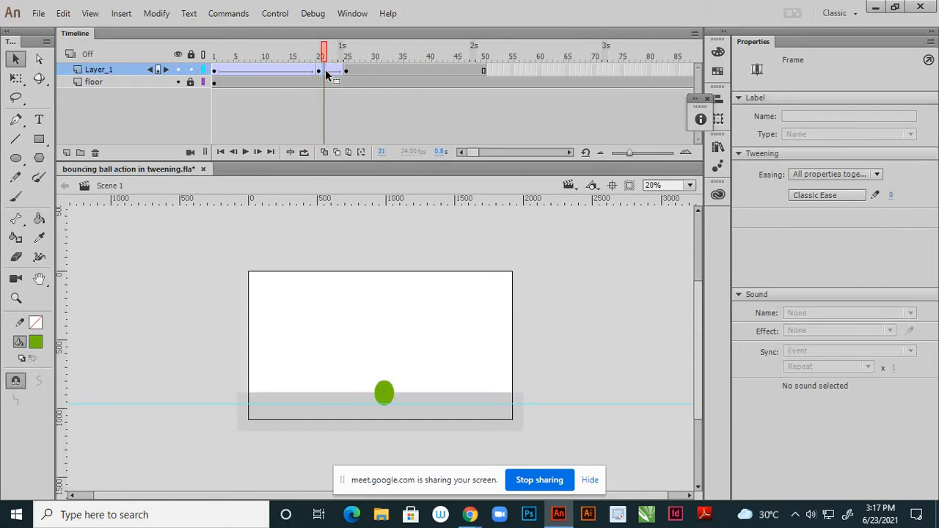
click(329, 71)
click(335, 70)
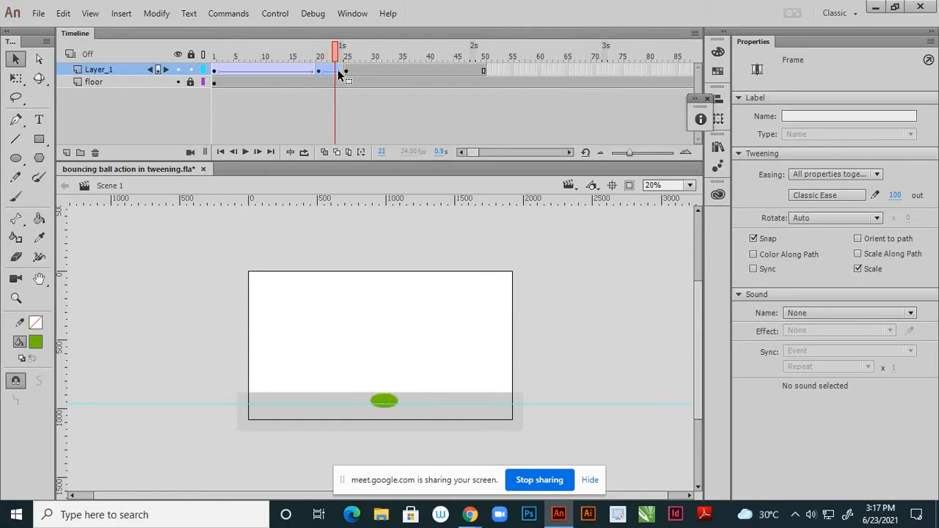
click(312, 93)
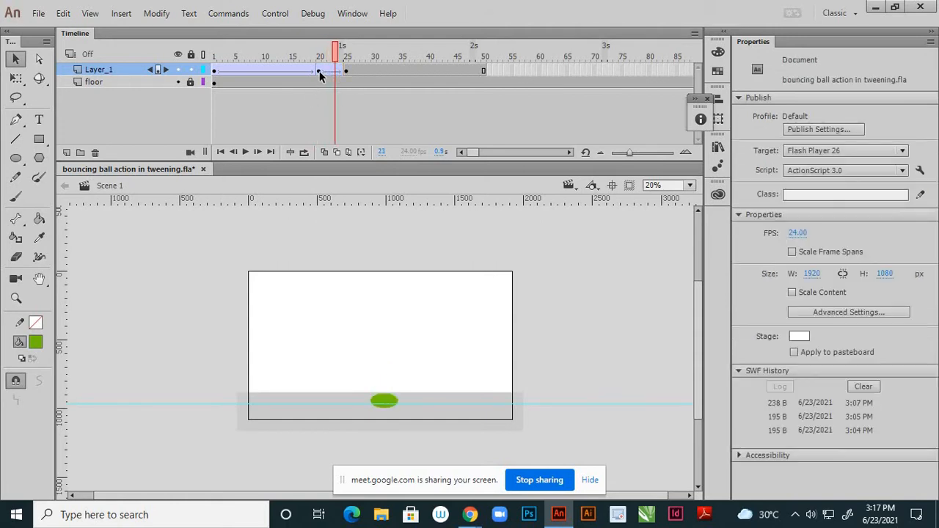
- Move the stretched ball's keyframe on Layer_1 to frame 22
click(320, 71)
drag(320, 73, 242, 53)
click(331, 52)
- Play the retimed animation from frame 1 twice and check the ball's shape on frames 22, 24 and 25
click(213, 74)
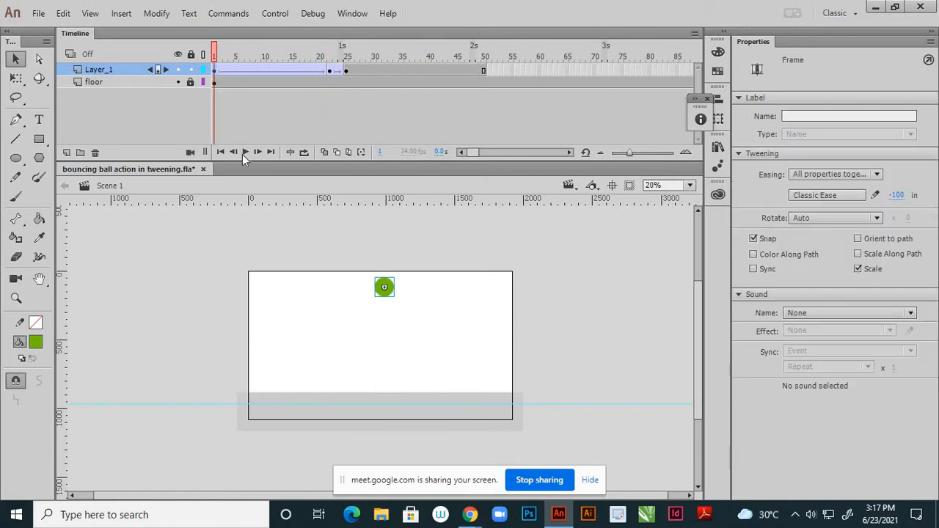
click(246, 152)
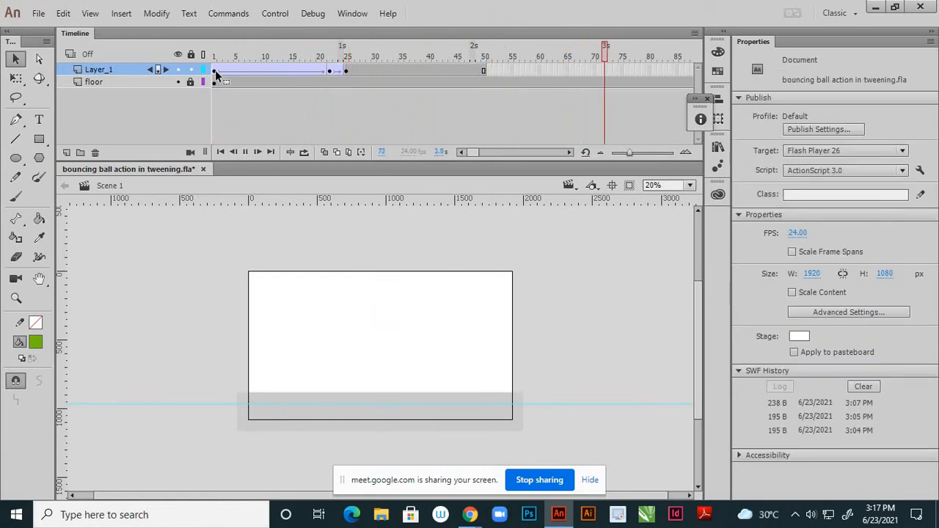
click(215, 70)
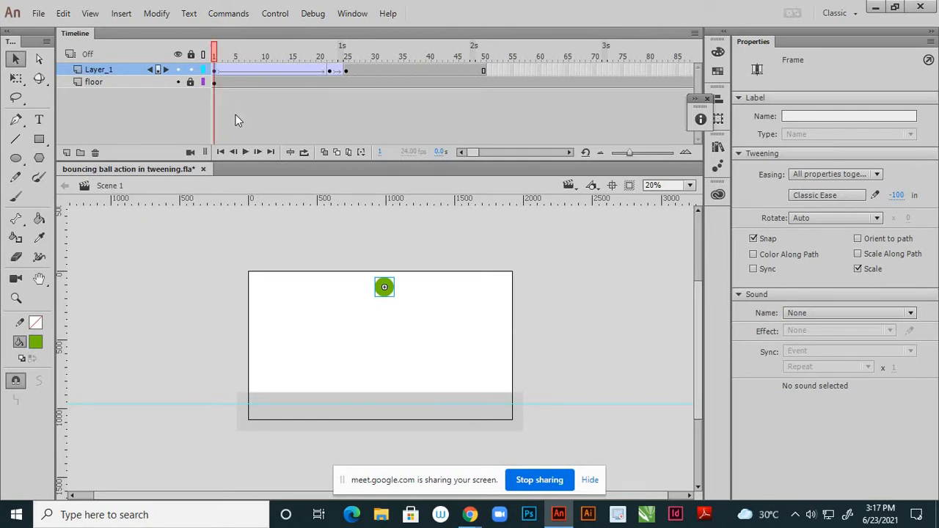
click(245, 154)
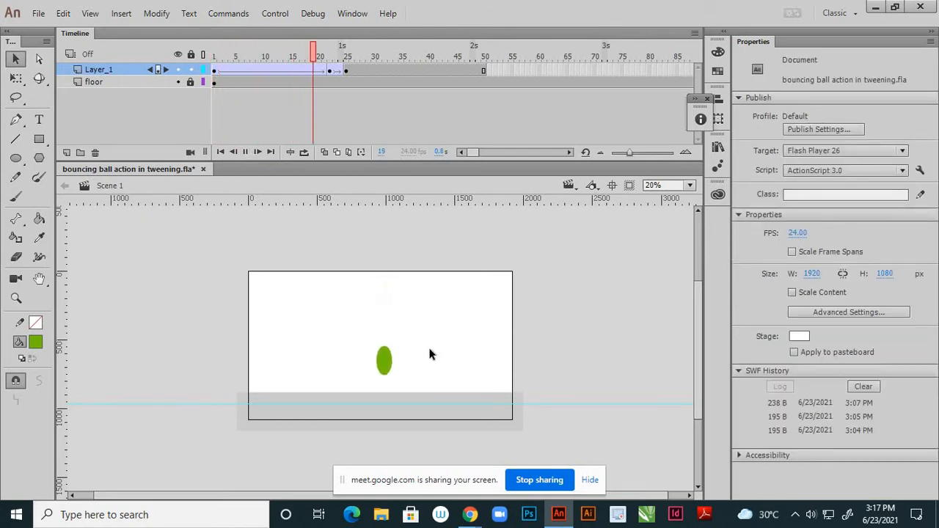
click(330, 72)
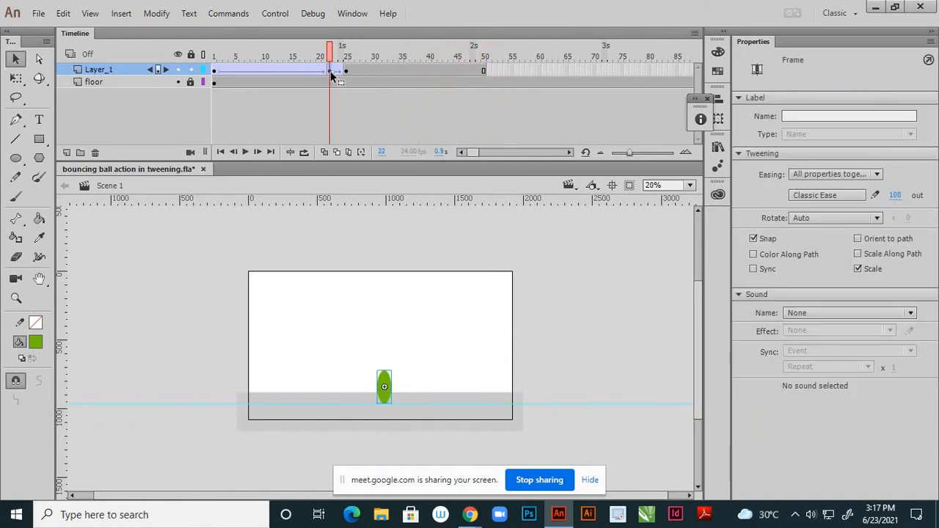
drag(334, 72, 346, 72)
click(346, 70)
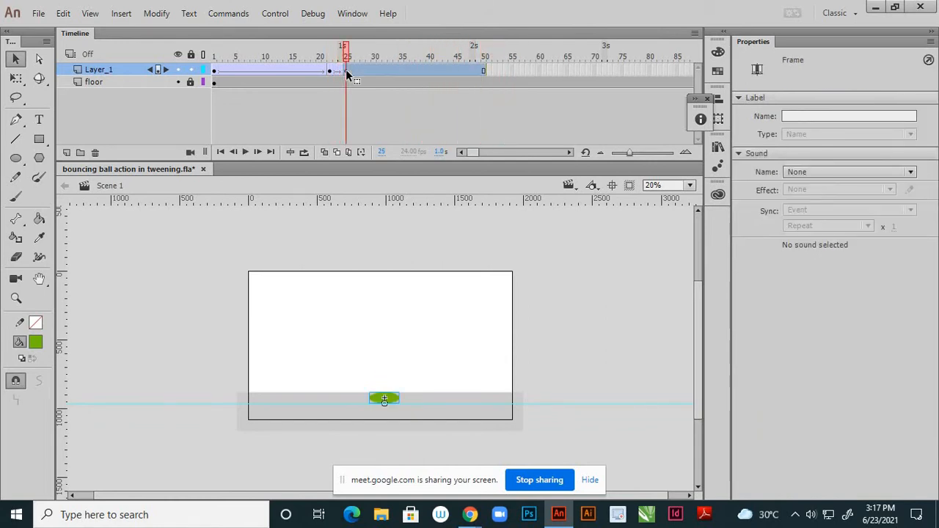
click(339, 70)
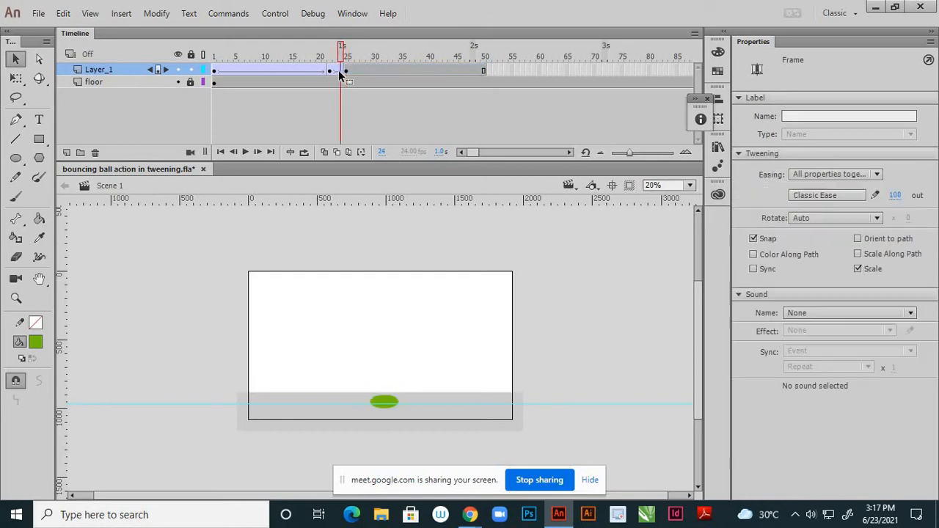
click(346, 70)
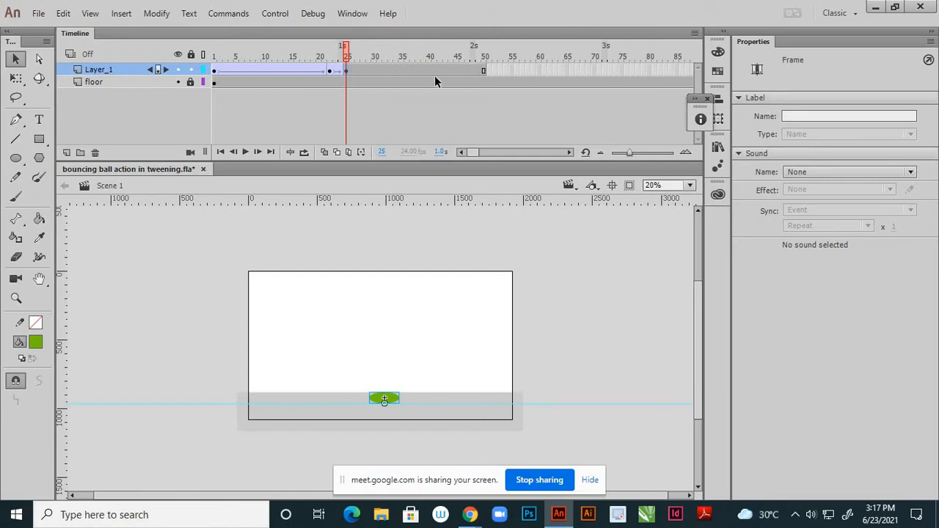
- Copy the stretched ball's keyframe at frame 22 and paste it at frame 27 of Layer_1
click(331, 71)
right_click(331, 71)
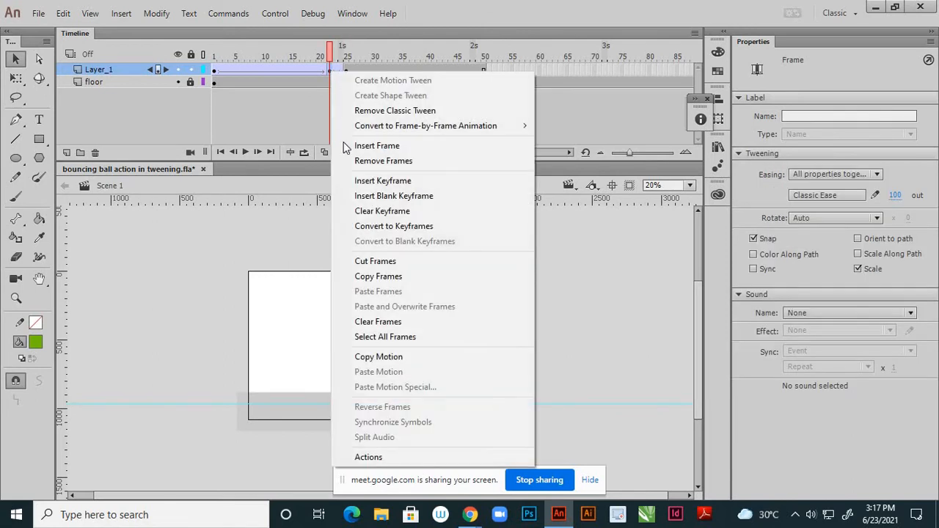
click(374, 276)
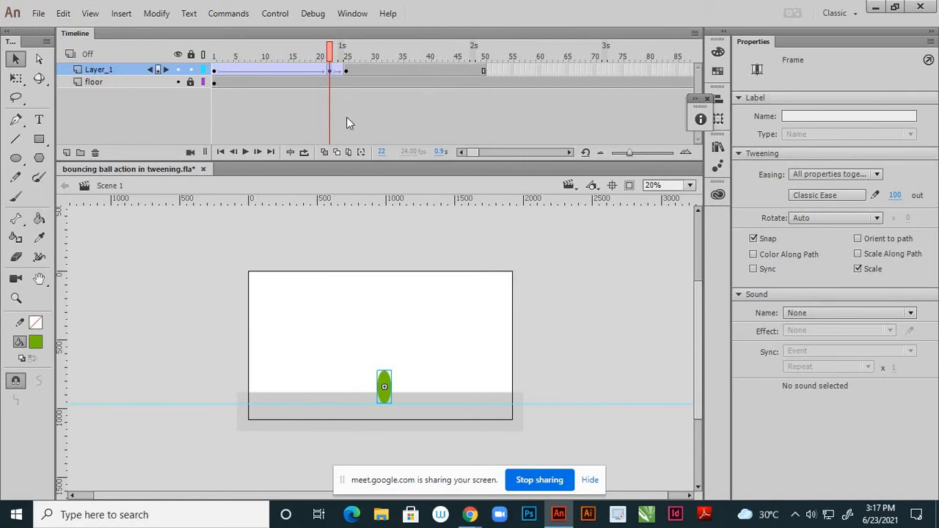
click(367, 69)
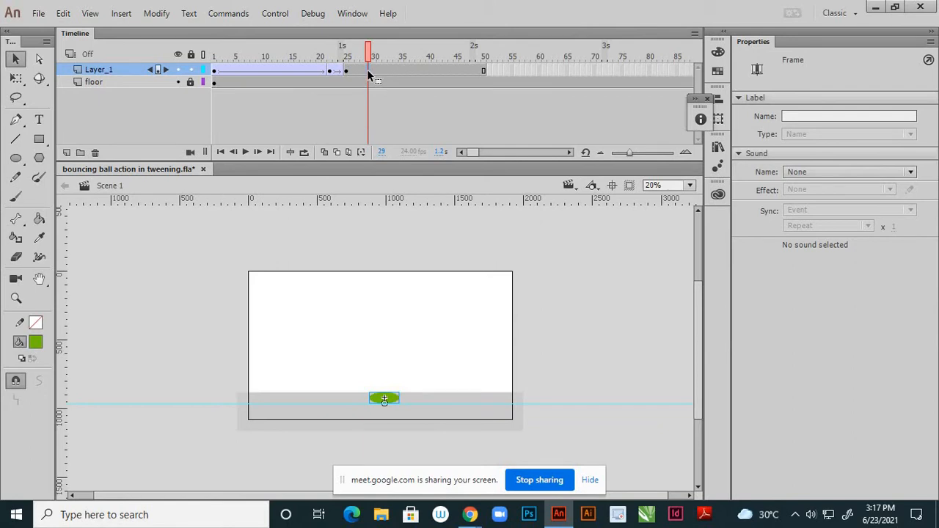
click(357, 70)
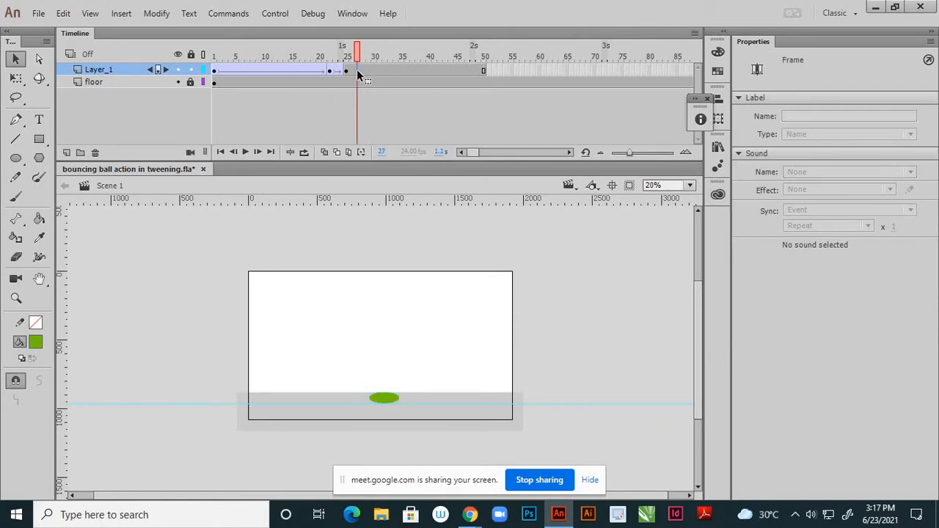
right_click(357, 70)
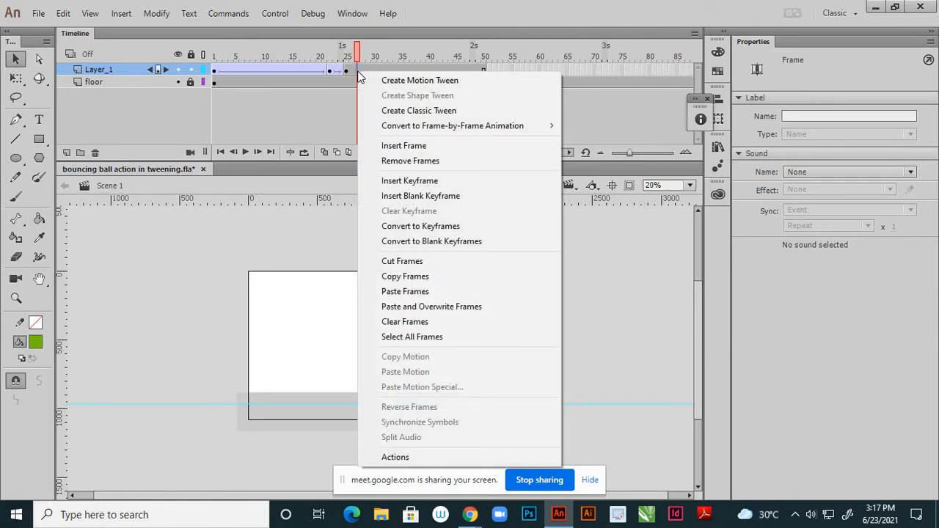
click(405, 291)
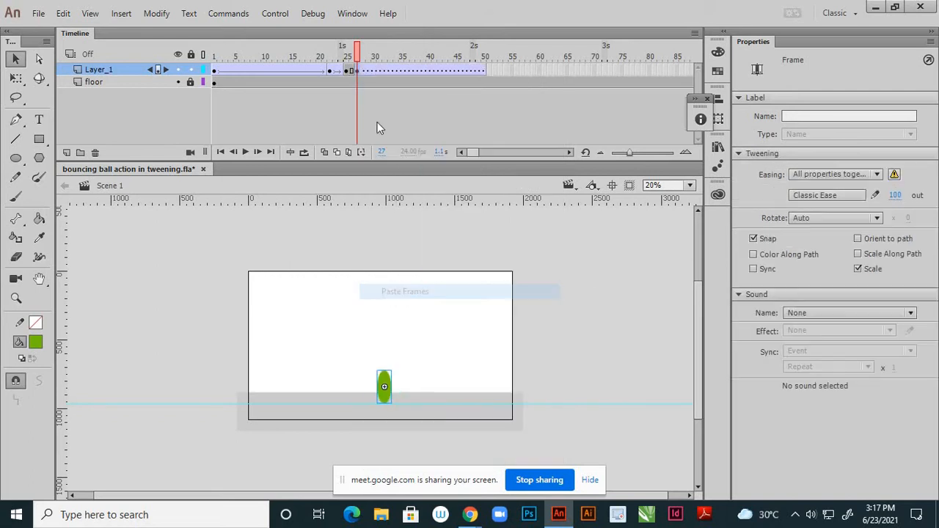
- Remove the classic tween from the frames following the pasted keyframe at frame 27
click(411, 70)
right_click(412, 69)
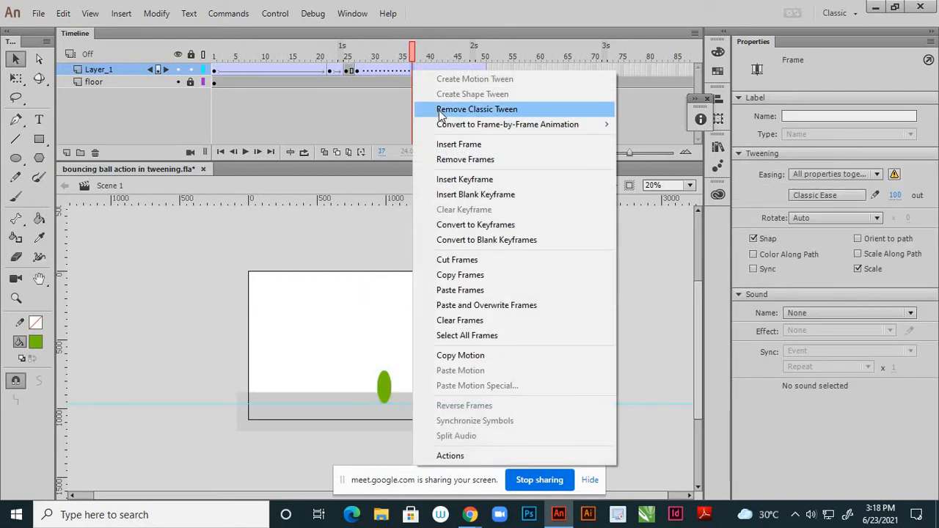
click(439, 110)
- Raise the pasted stretched ball straight up by about 200 px and move its keyframe to frame 28
click(358, 70)
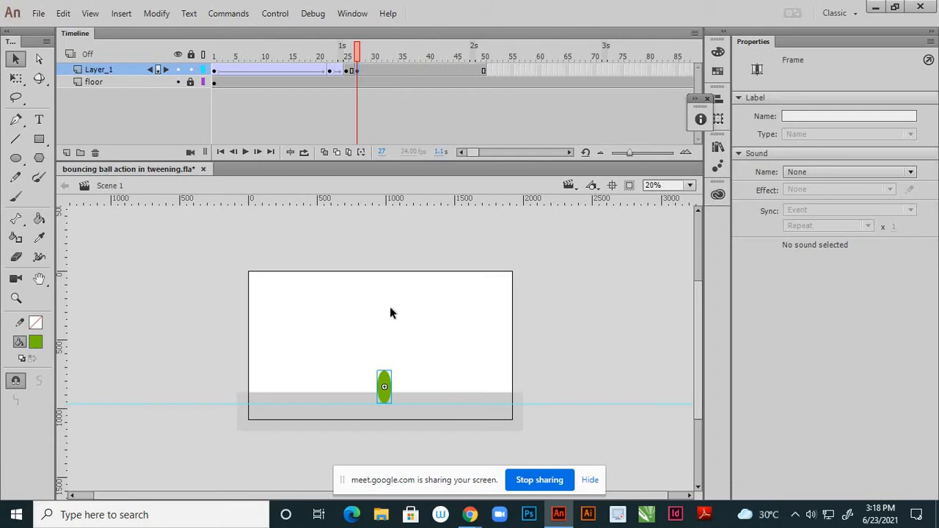
key(shift+Up)
key(shift+Up)
key(shift+Up)
key(shift+Up)
key(shift+Up)
key(shift+Up)
key(shift+Up)
key(shift+Up)
key(shift+Up)
key(shift+Up)
key(shift+Up)
key(shift+Up)
key(shift+Up)
key(shift+Up)
key(shift+Up)
key(shift+Up)
key(shift+Up)
key(shift+Up)
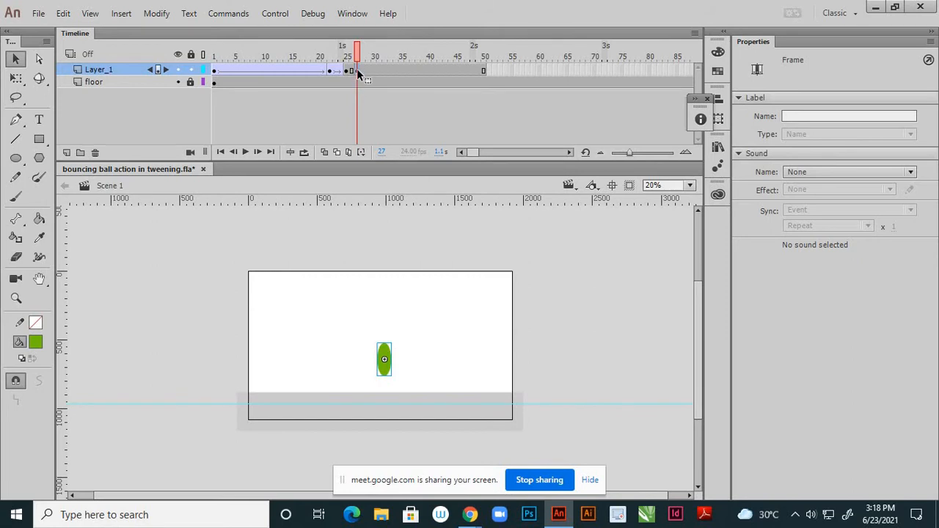
drag(357, 71, 363, 72)
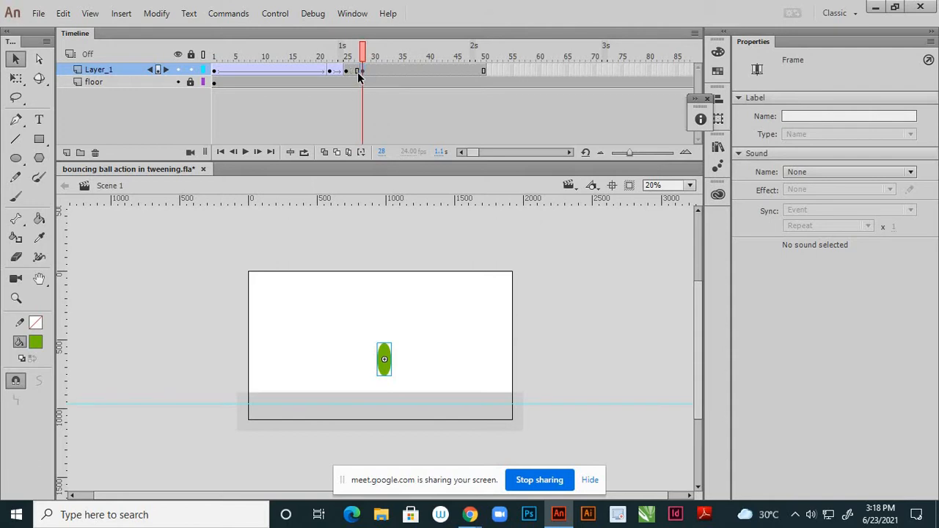
- Create a classic tween on Layer_1 between the squashed keyframe at frame 25 and the stretched keyframe at frame 28
click(356, 71)
right_click(356, 69)
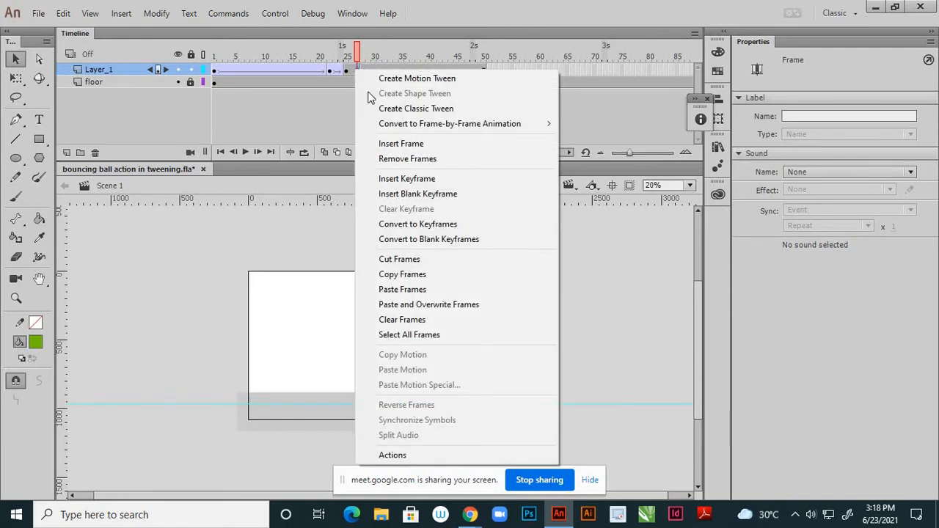
click(381, 110)
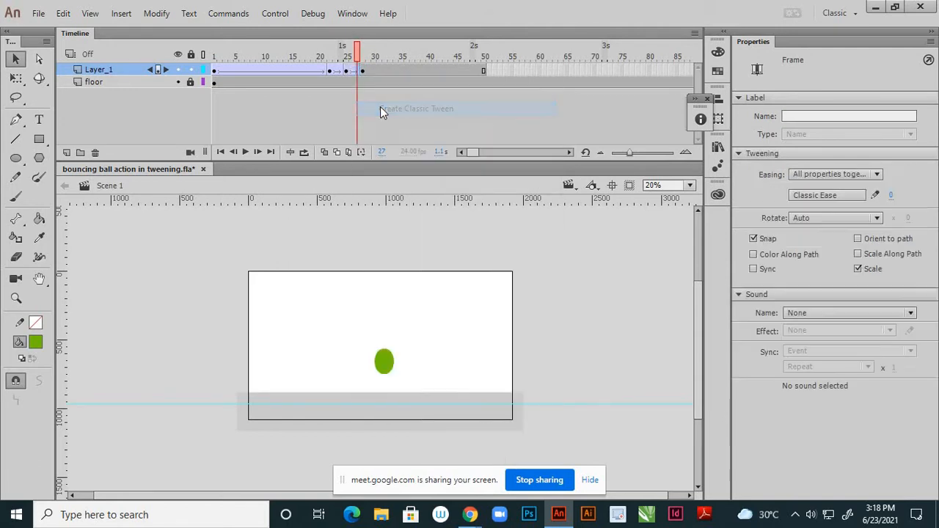
- Scrub through frames 25 to 28 and examine up close how the ball changes shape as it rebounds
click(347, 58)
click(359, 59)
mouse_move(360, 57)
mouse_down()
mouse_move(342, 58)
mouse_move(357, 62)
mouse_up()
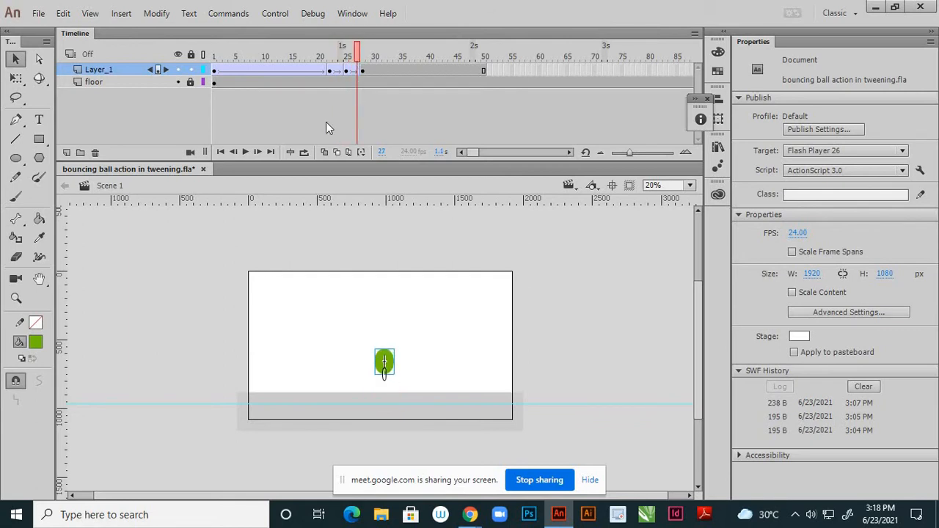
scroll(390, 375, up, 3)
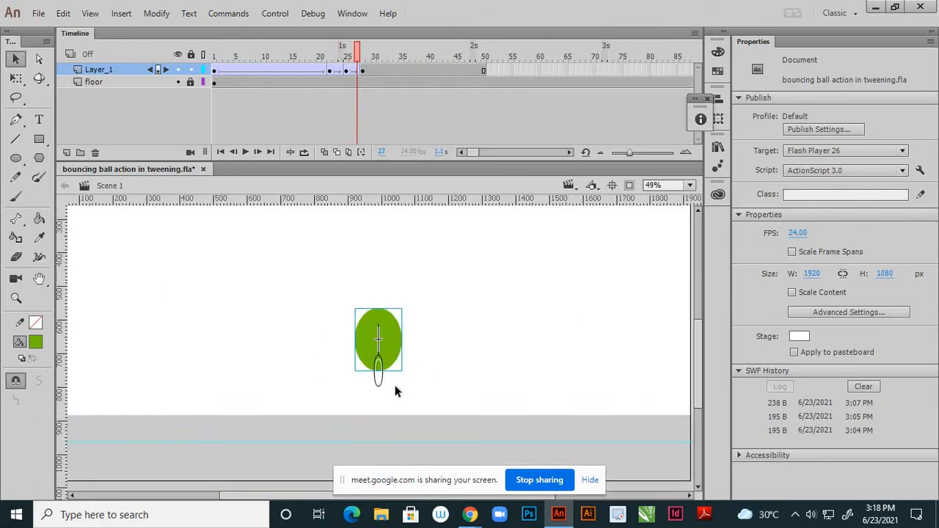
scroll(378, 381, up, 2)
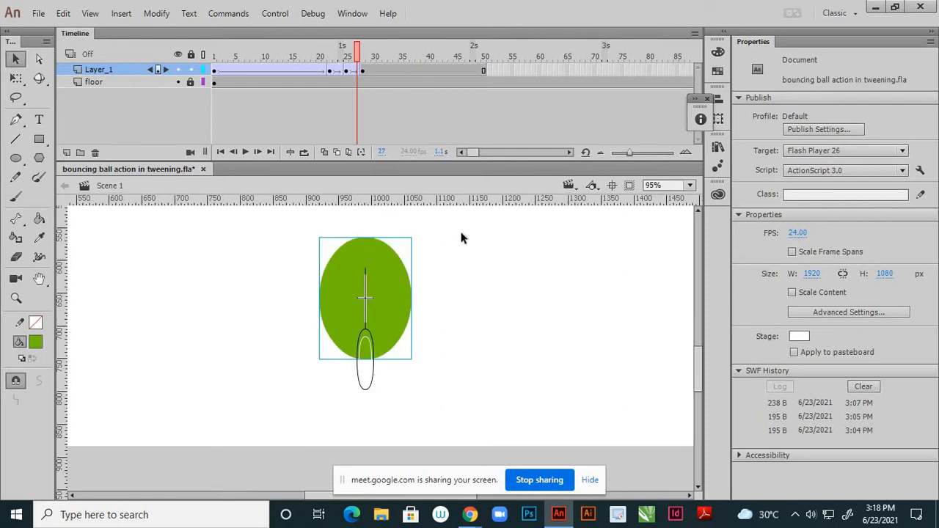
click(346, 69)
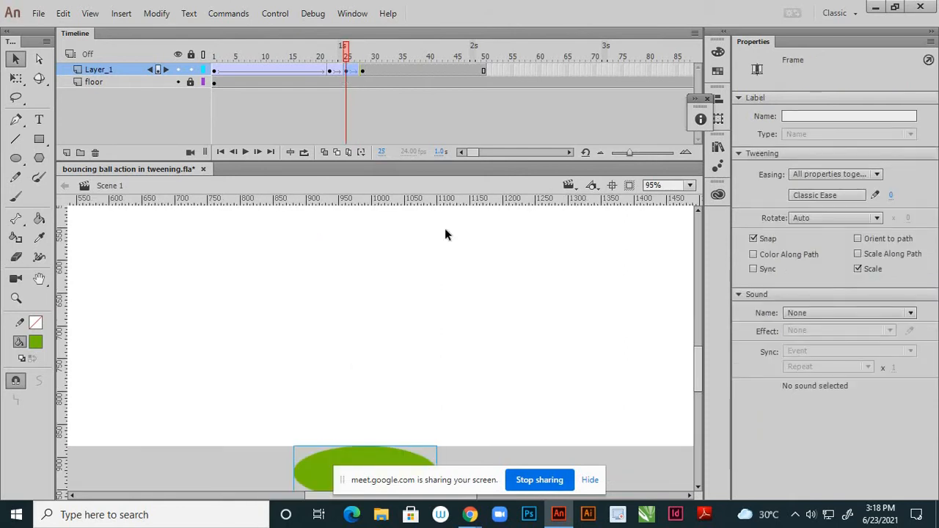
scroll(440, 242, down, 2)
click(437, 259)
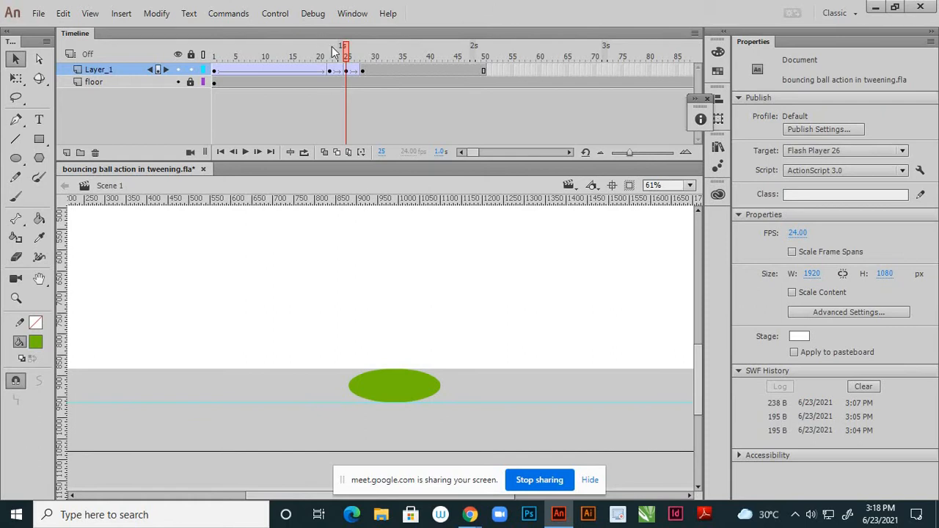
drag(355, 54, 364, 77)
scroll(411, 325, down, 4)
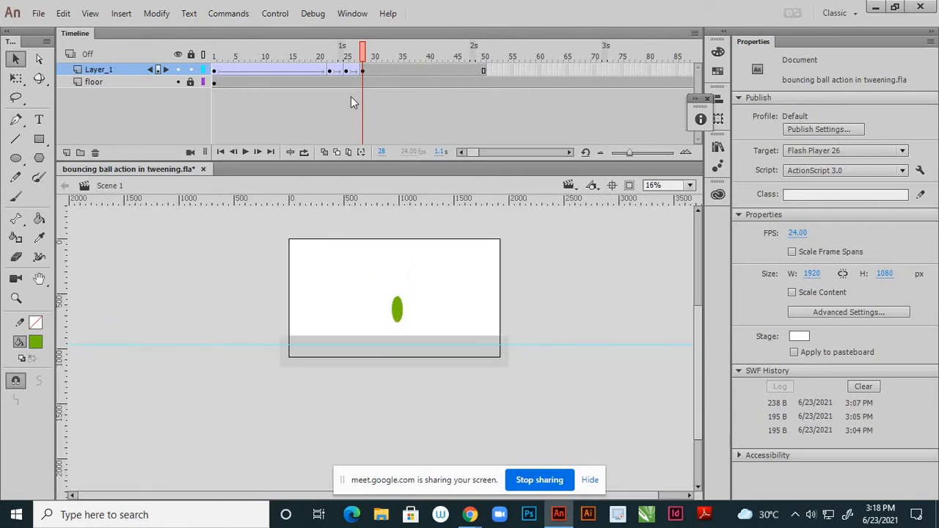
- Set the ease of the classic tween starting at frame 25 to 100
click(347, 70)
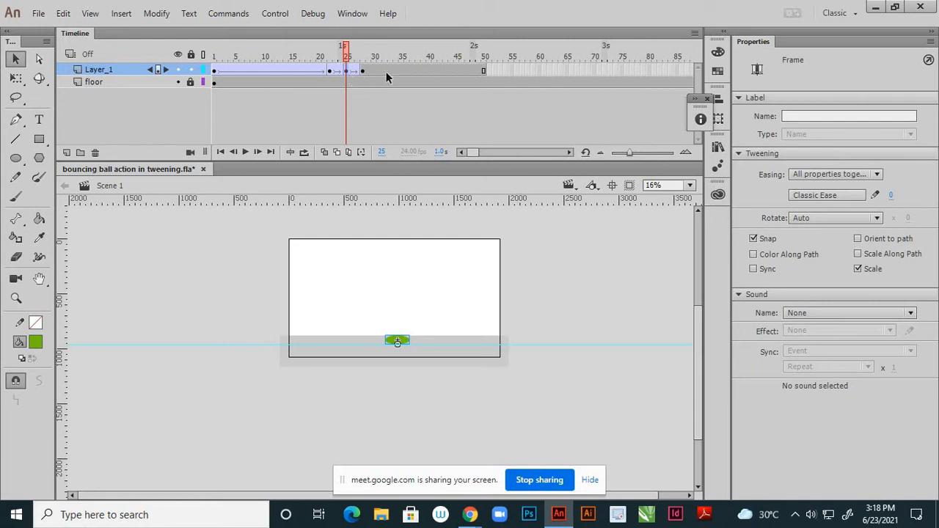
click(893, 197)
text(100)
click(634, 260)
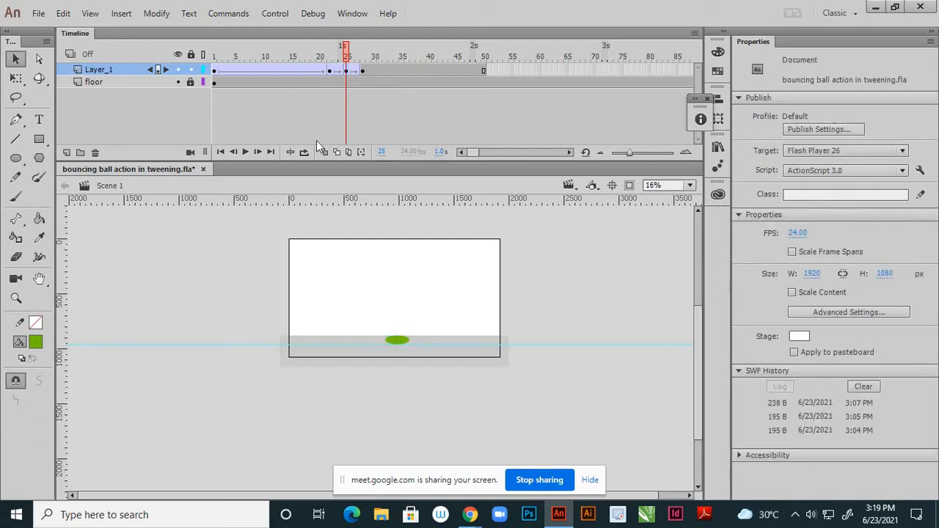
- Turn on onion skinning and limit its range to frames 25 to 28 to examine the rebound's in-between poses
click(324, 152)
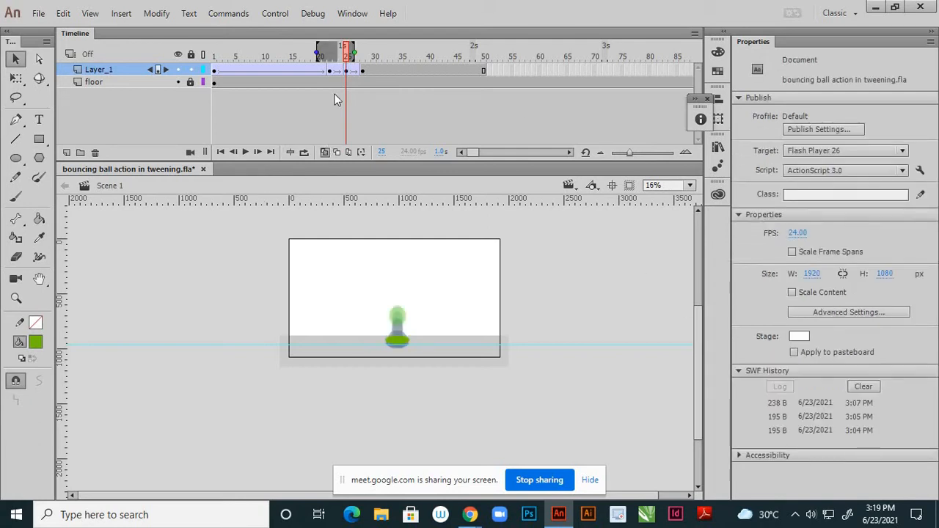
drag(318, 54, 365, 55)
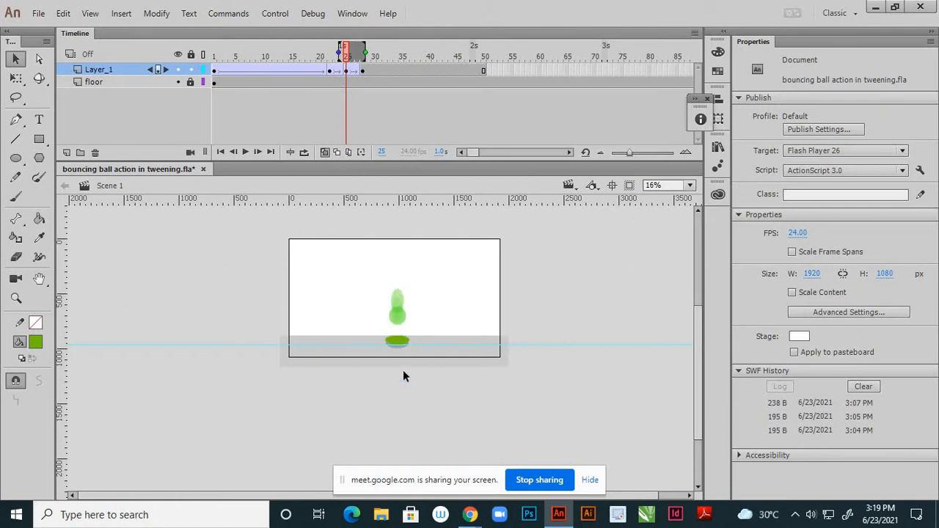
scroll(412, 325, up, 5)
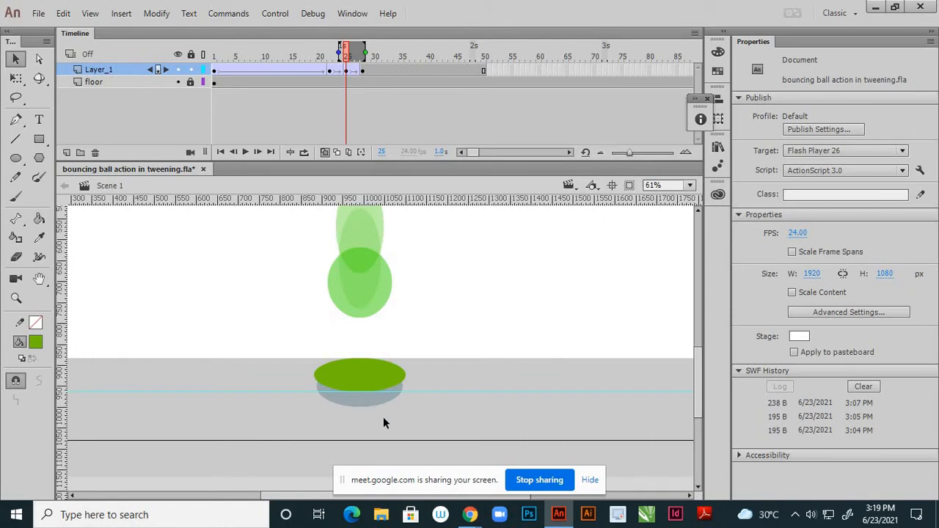
scroll(397, 407, down, 2)
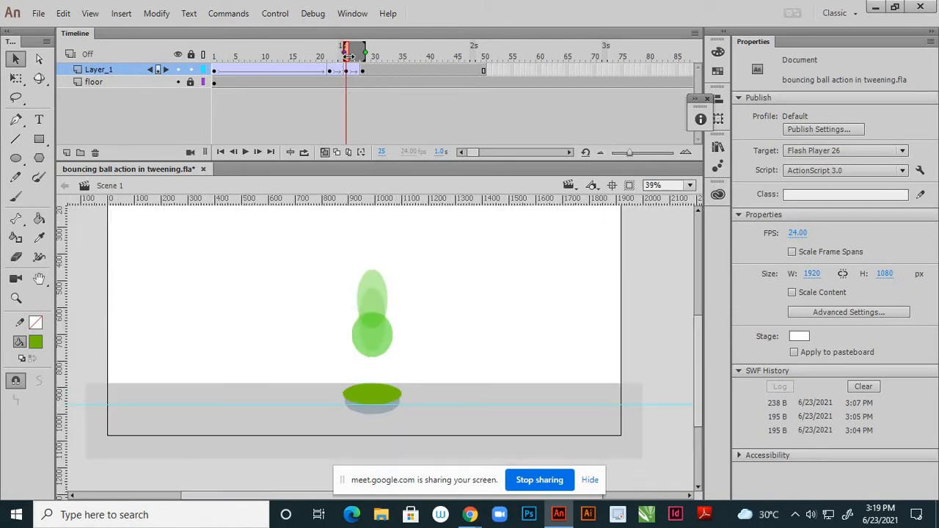
drag(345, 52, 350, 52)
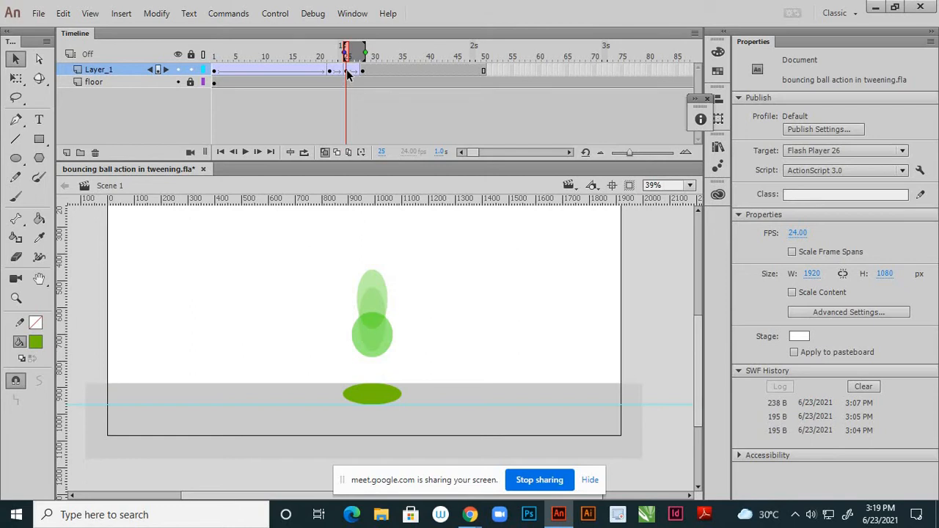
- Set the ease of the classic tween starting at frame 25 to -100
click(349, 71)
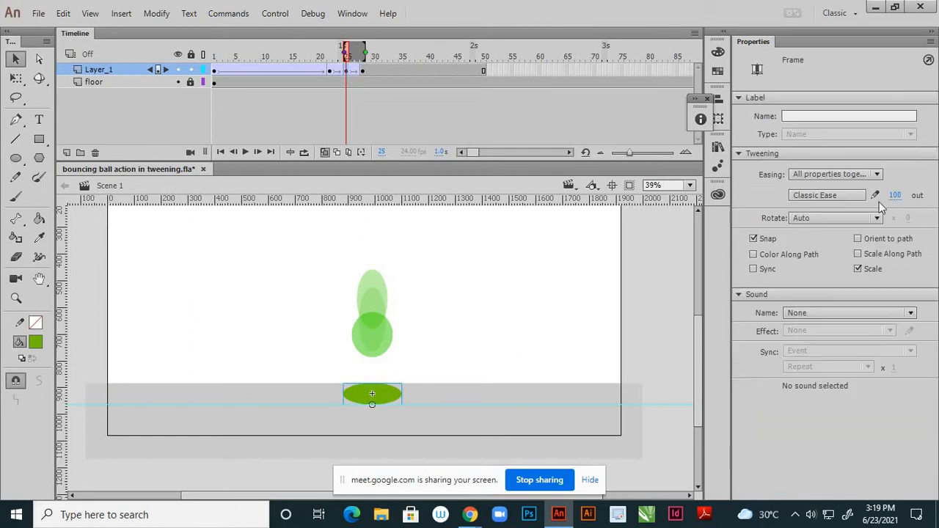
drag(896, 197, 701, 198)
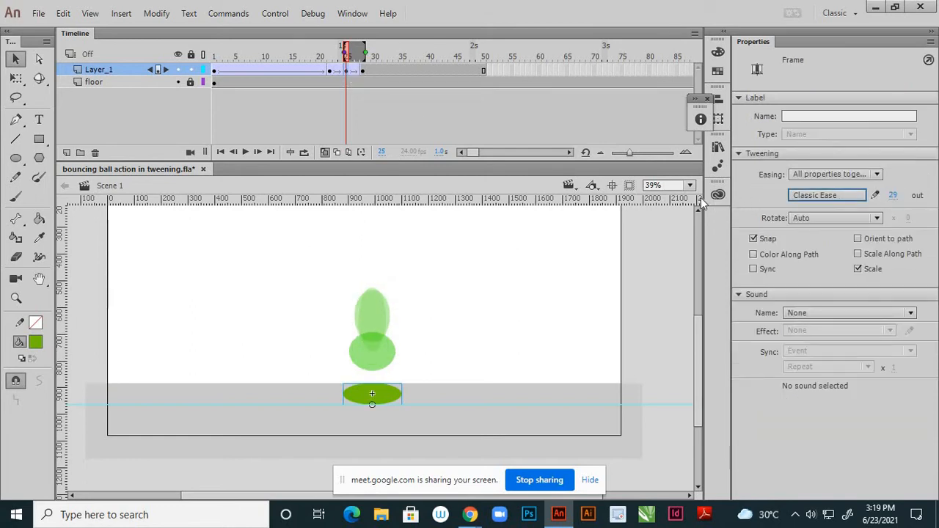
drag(891, 195, 480, 279)
scroll(375, 420, up, 1)
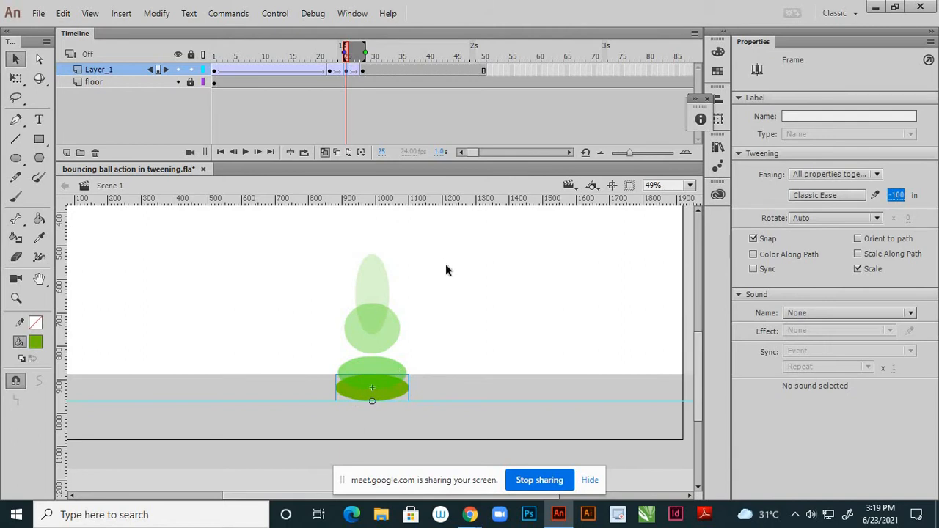
- Turn off onion skinning, play the animation from frame 1, and check the ball at frame 28
click(325, 152)
scroll(457, 302, down, 4)
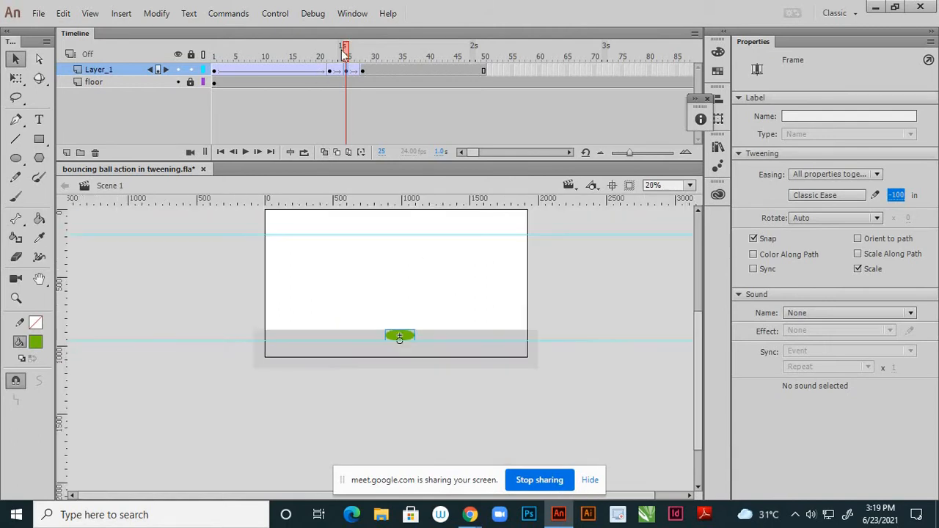
key(Return)
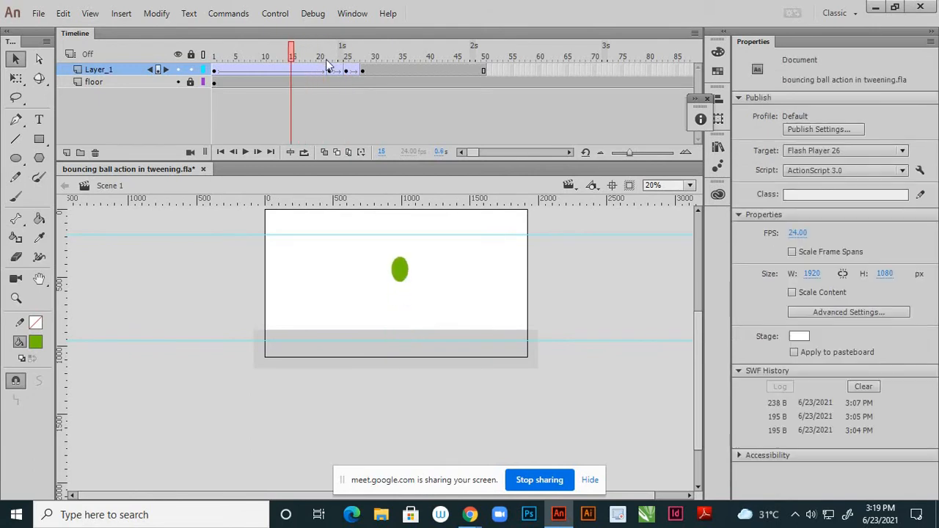
click(220, 152)
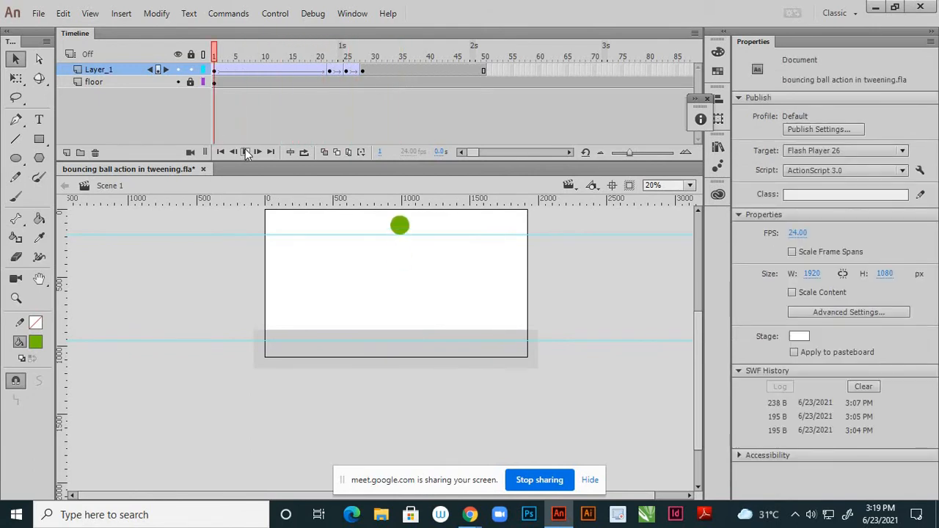
click(247, 152)
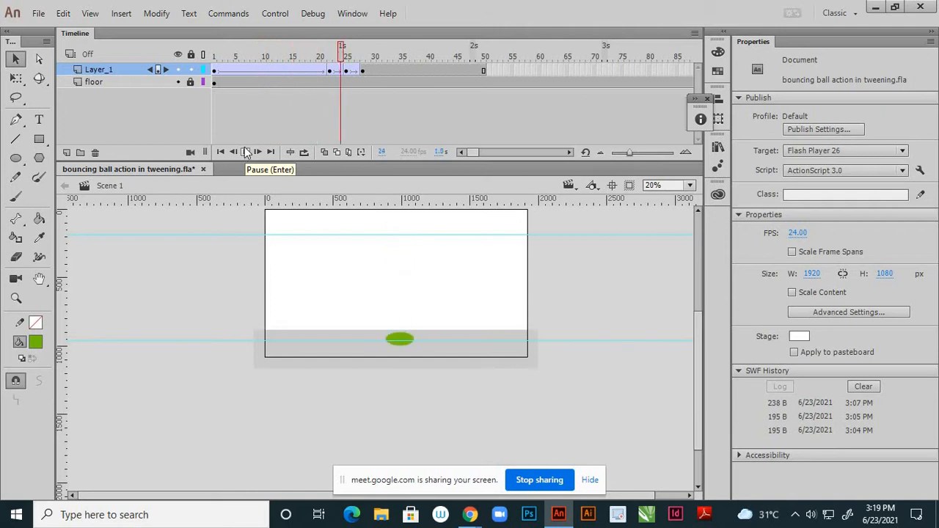
click(363, 71)
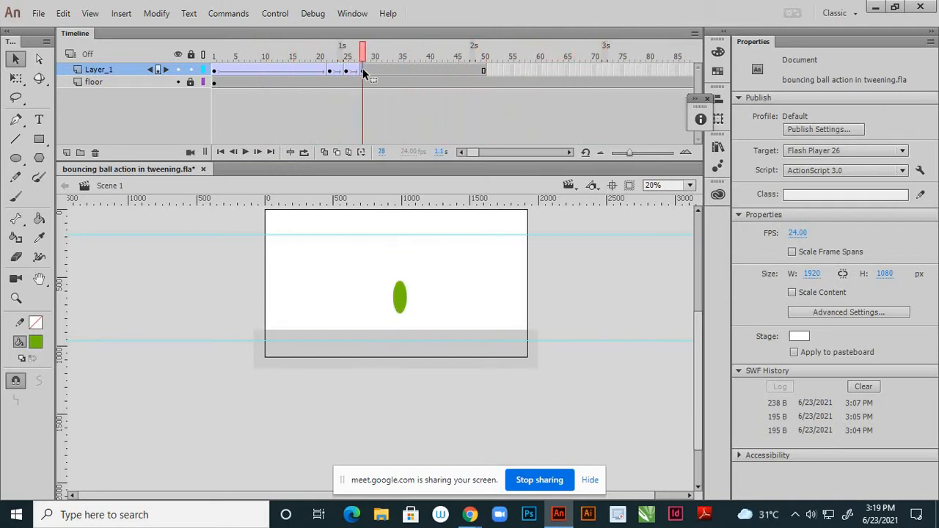
- Copy the round ball's keyframe at frame 1 and paste it at frame 50 of Layer_1
click(215, 71)
right_click(215, 71)
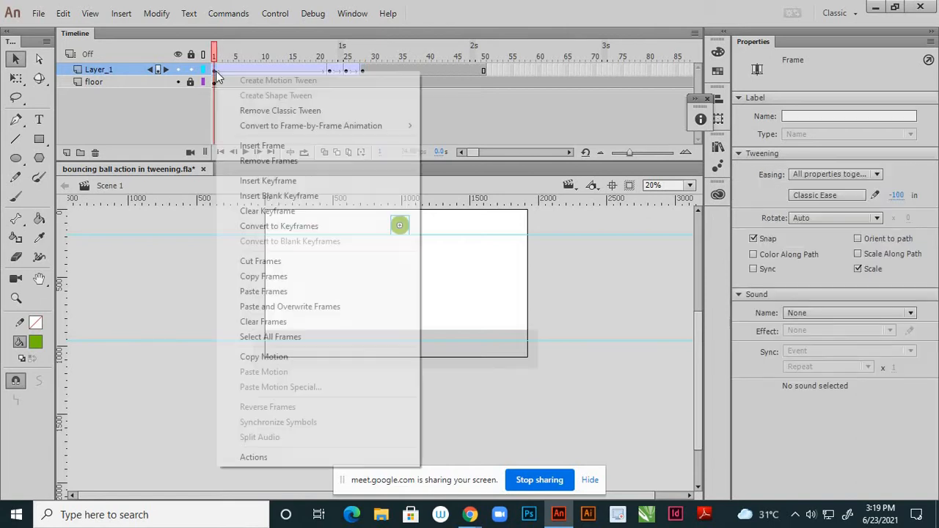
click(250, 278)
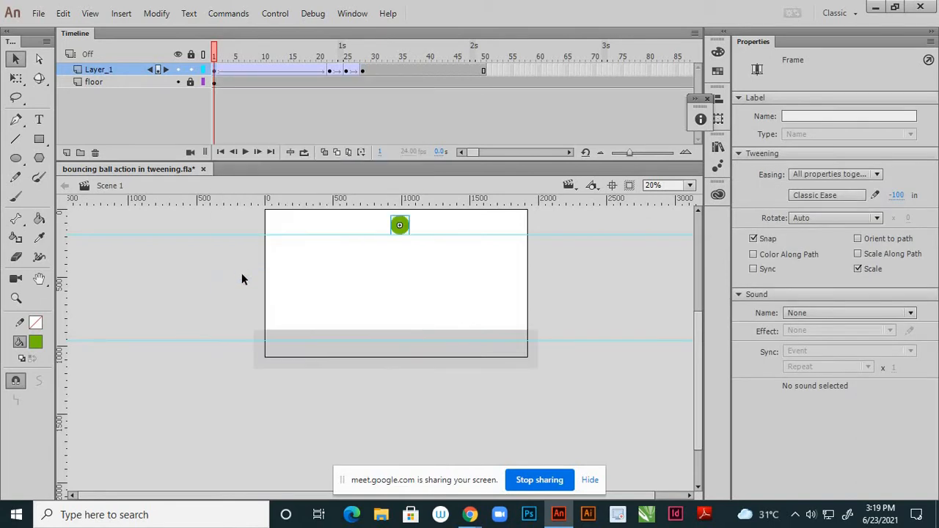
click(363, 71)
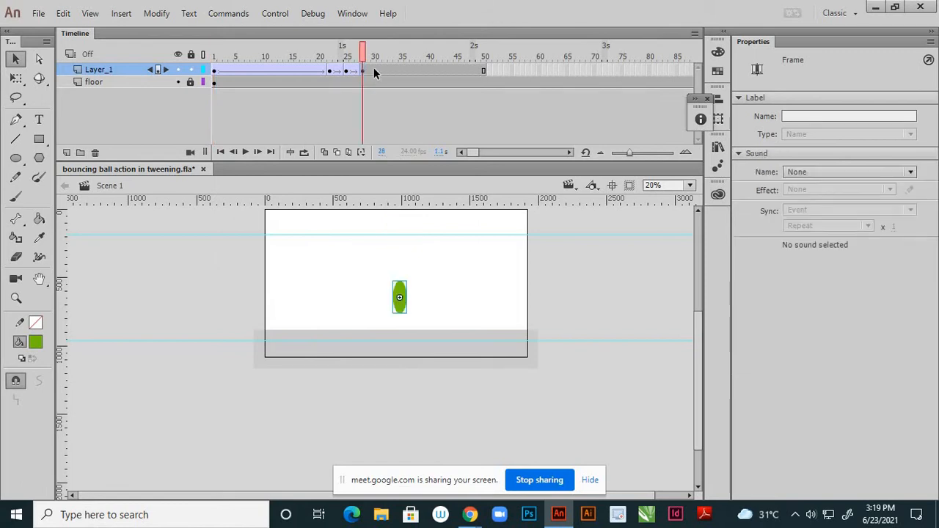
click(484, 71)
right_click(484, 71)
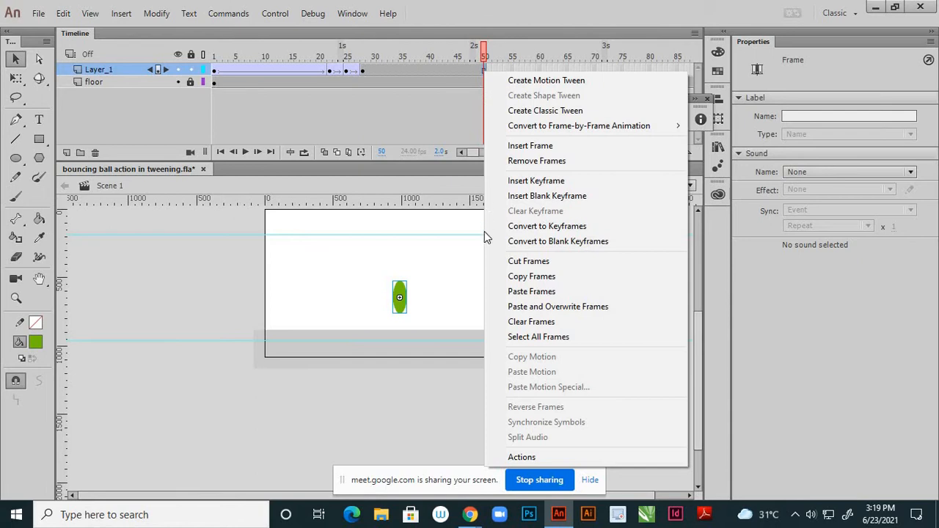
click(499, 290)
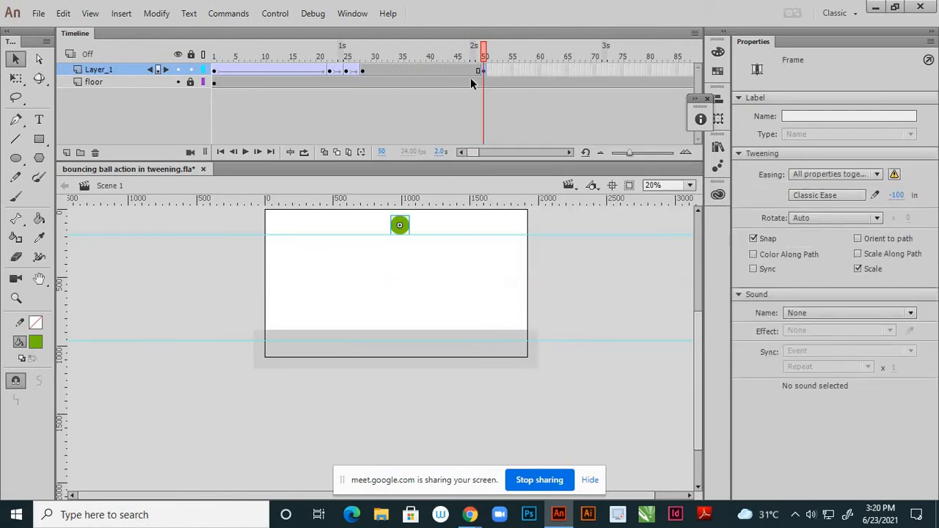
- Create a classic tween between frames 28 and 50 of Layer_1 and set its ease to -100
click(438, 71)
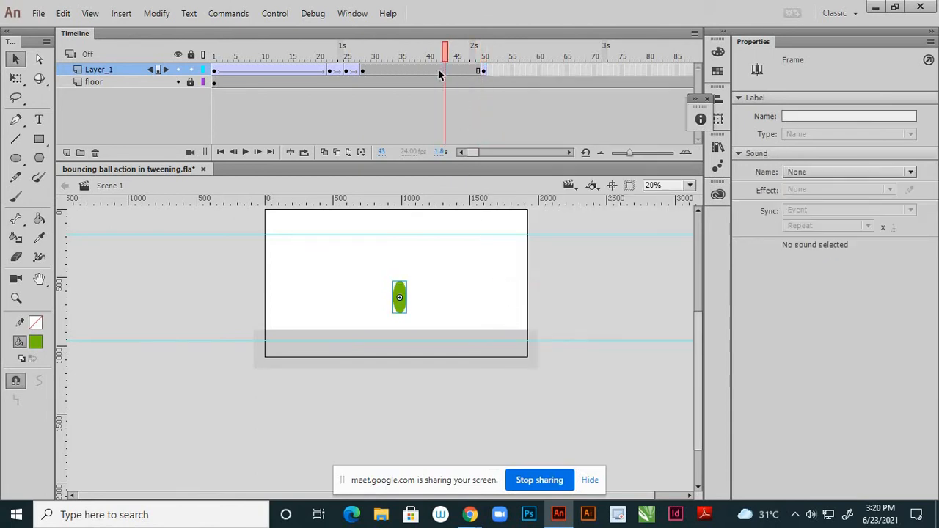
right_click(440, 71)
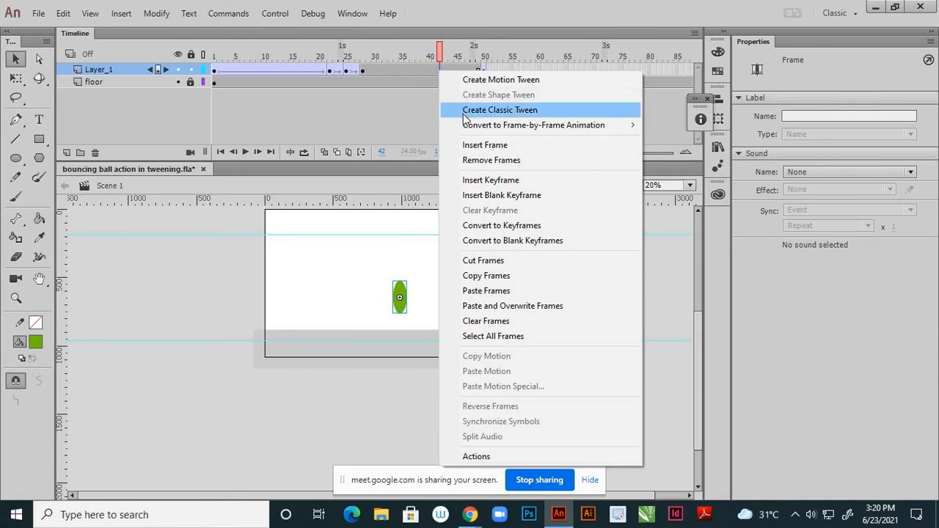
click(500, 110)
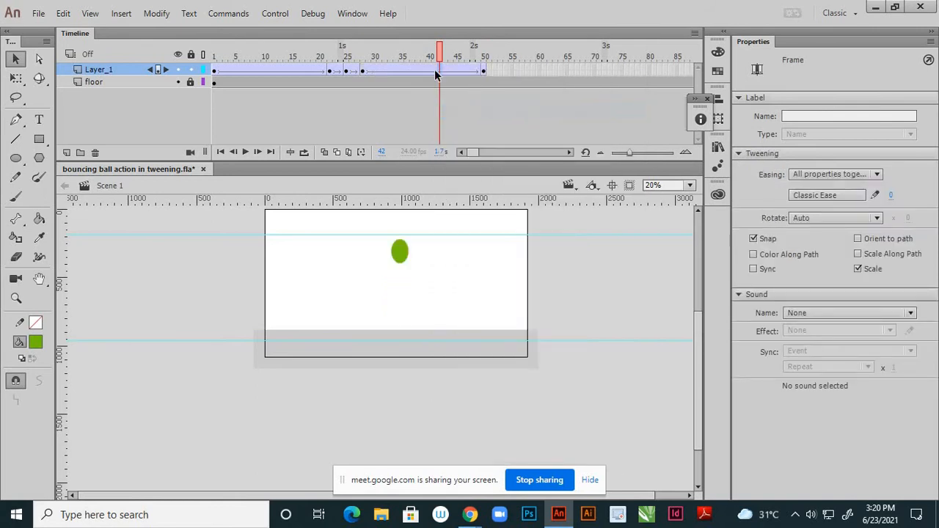
click(364, 72)
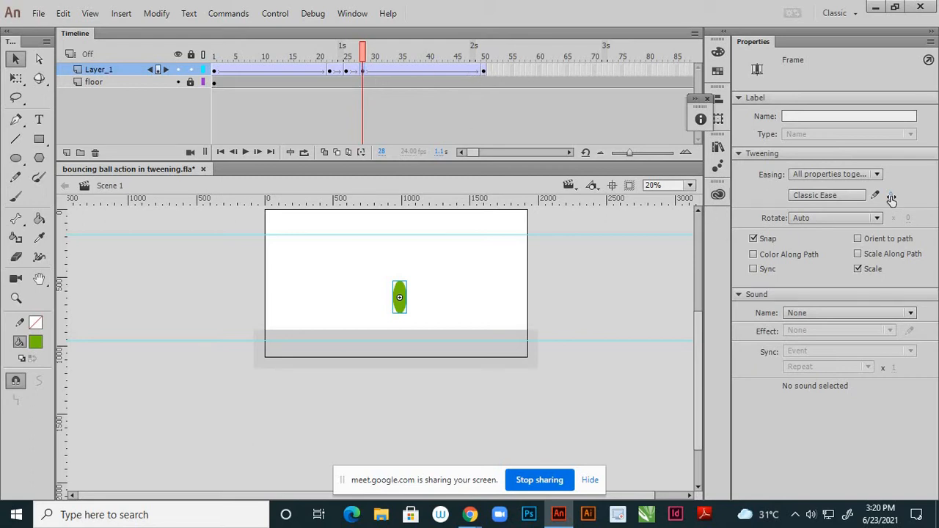
drag(892, 198, 643, 214)
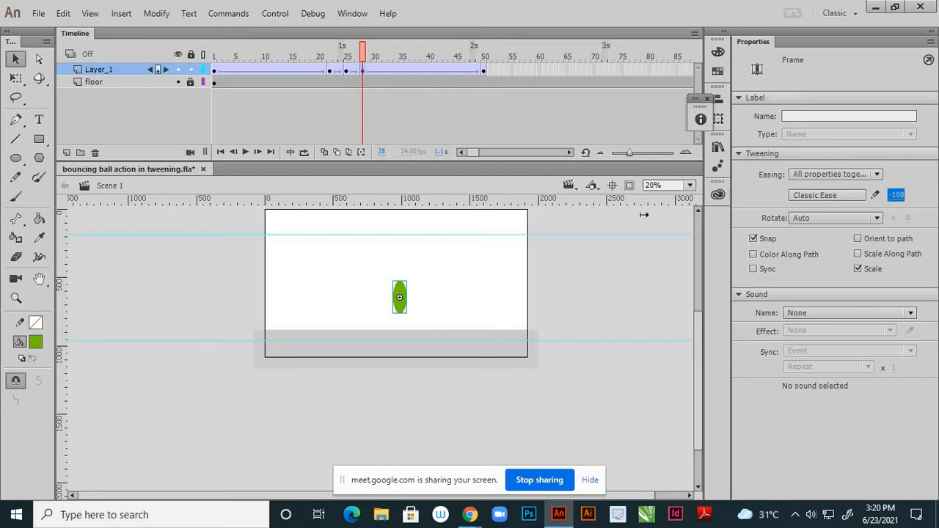
- Play the animation and remove the floor layer's frames beyond frame 50
click(601, 266)
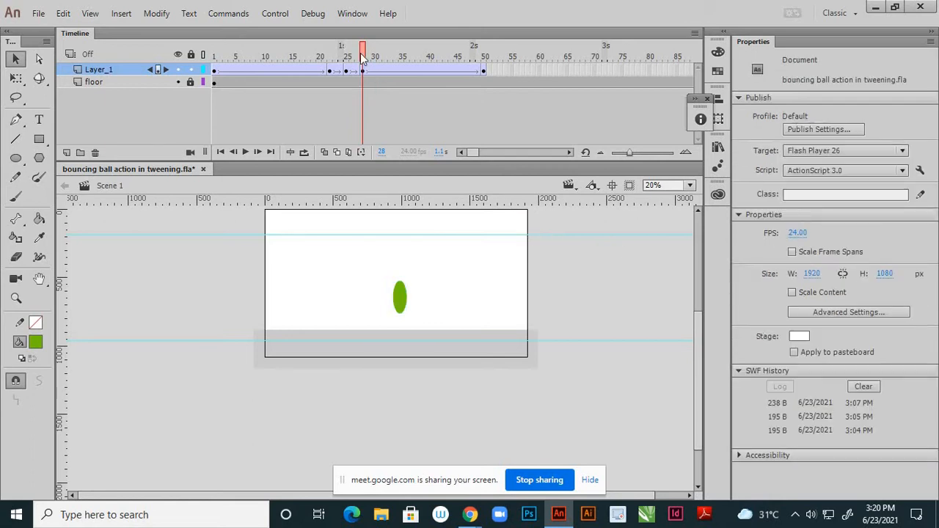
click(247, 152)
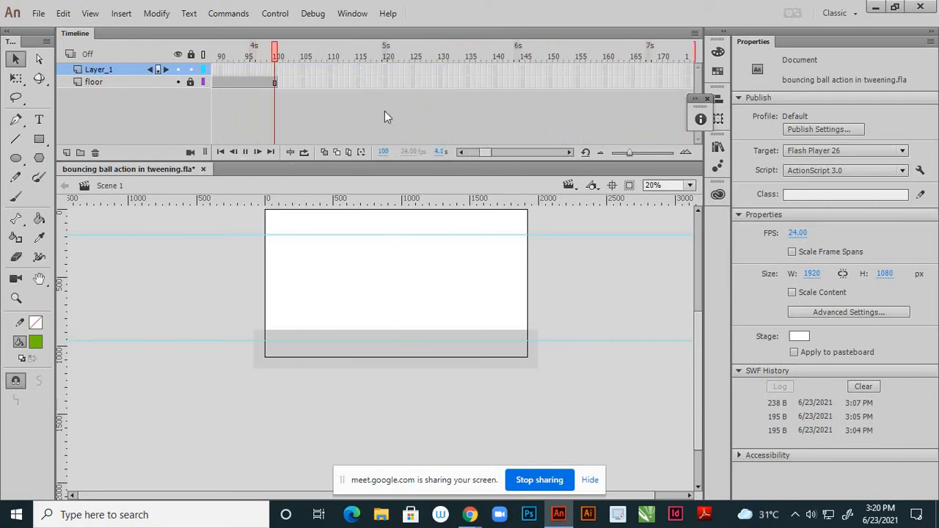
drag(483, 151, 473, 150)
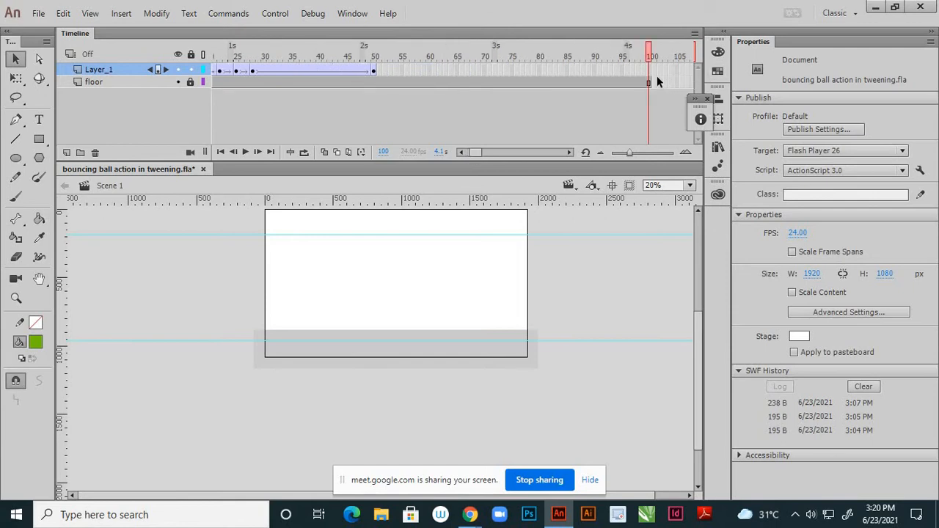
drag(643, 81, 381, 80)
click(381, 78)
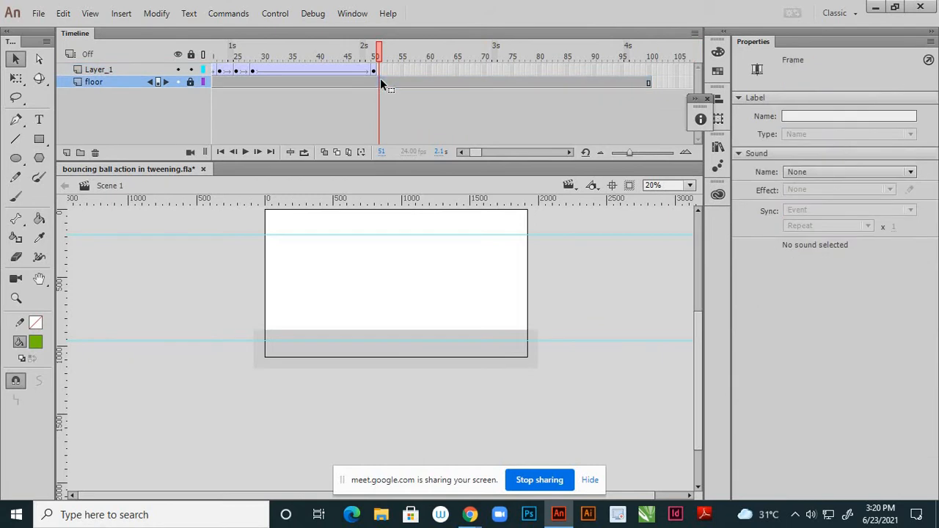
drag(654, 83, 378, 89)
right_click(383, 83)
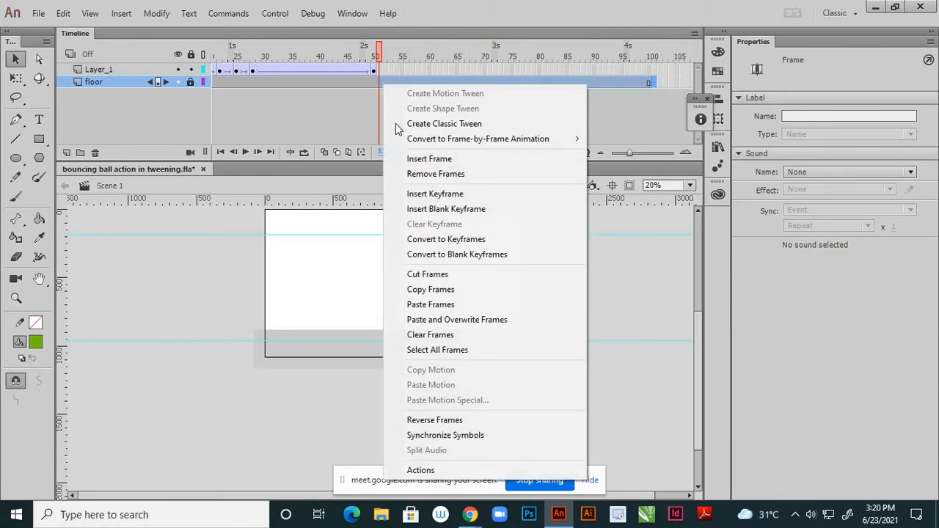
click(415, 175)
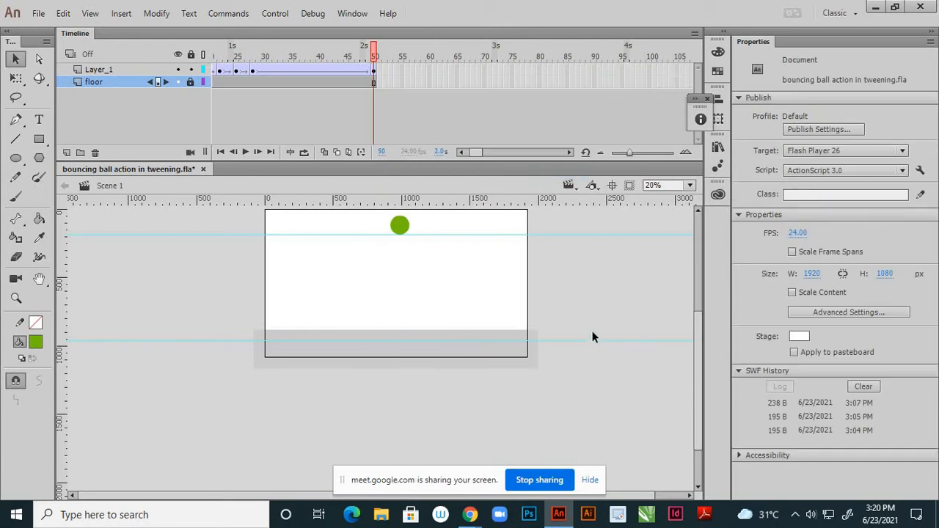
- Play back the ball bounce from frame 24, from frame 28 and over the full timeline
key(ctrl+minus)
key(ctrl+equal)
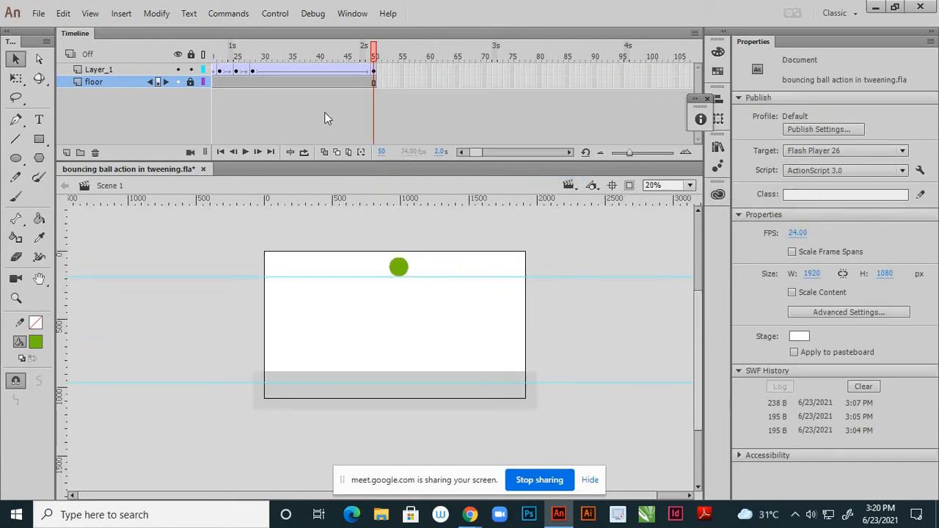
click(232, 70)
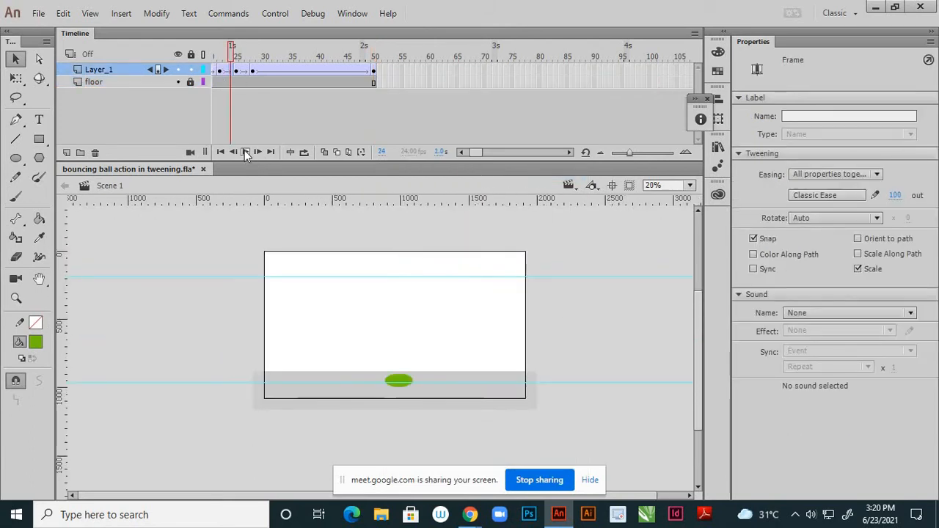
click(246, 152)
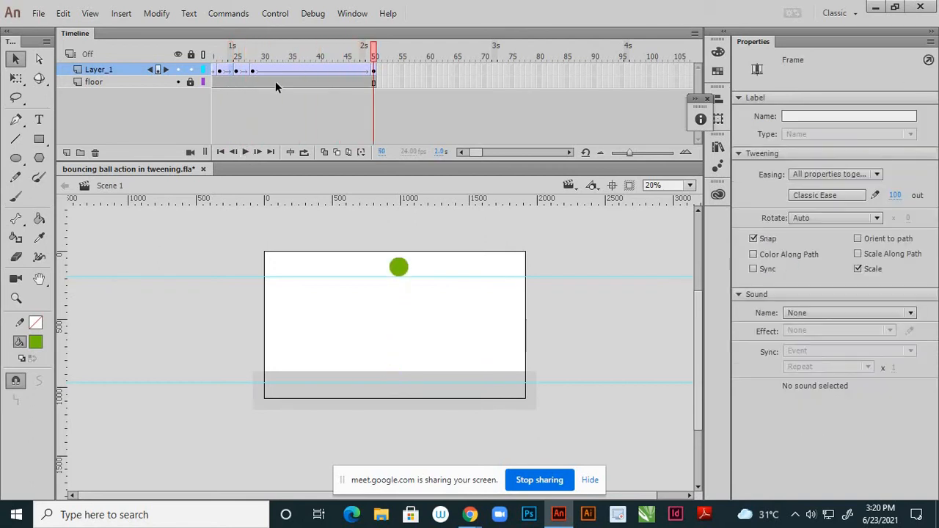
click(253, 71)
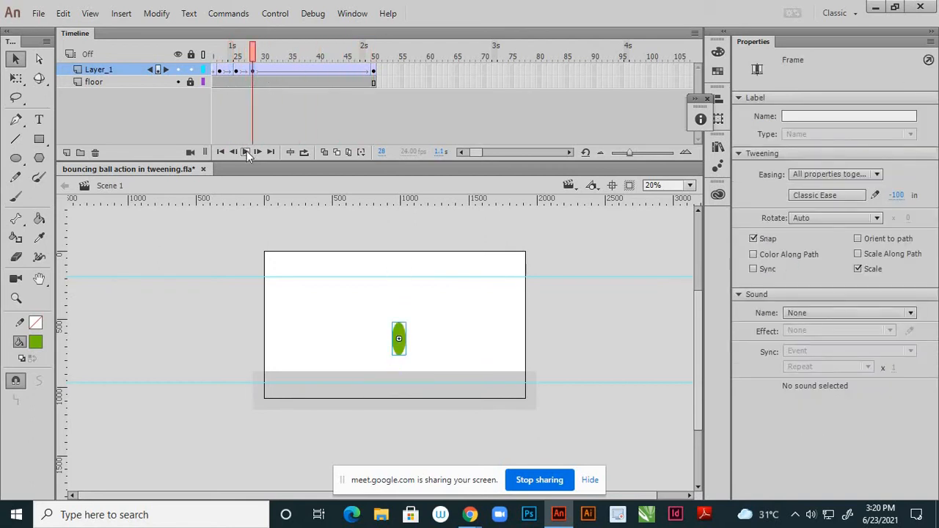
click(246, 152)
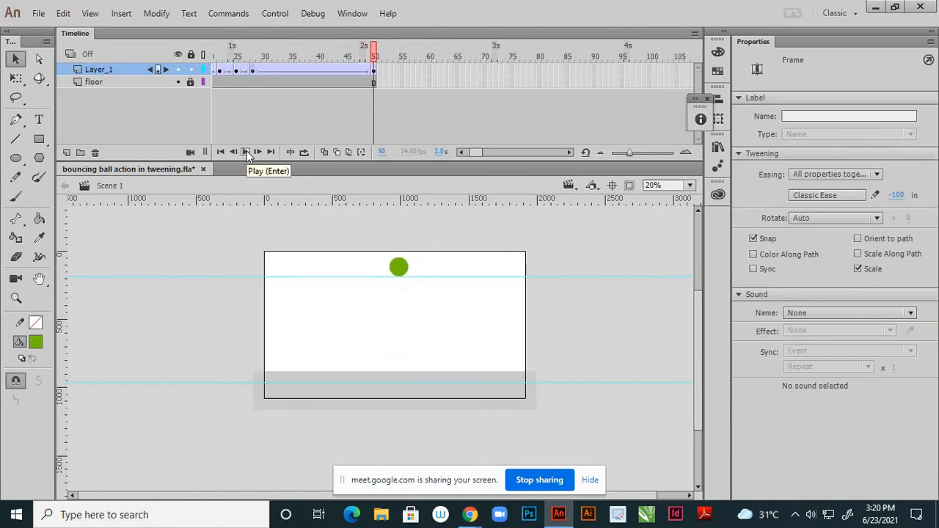
click(246, 152)
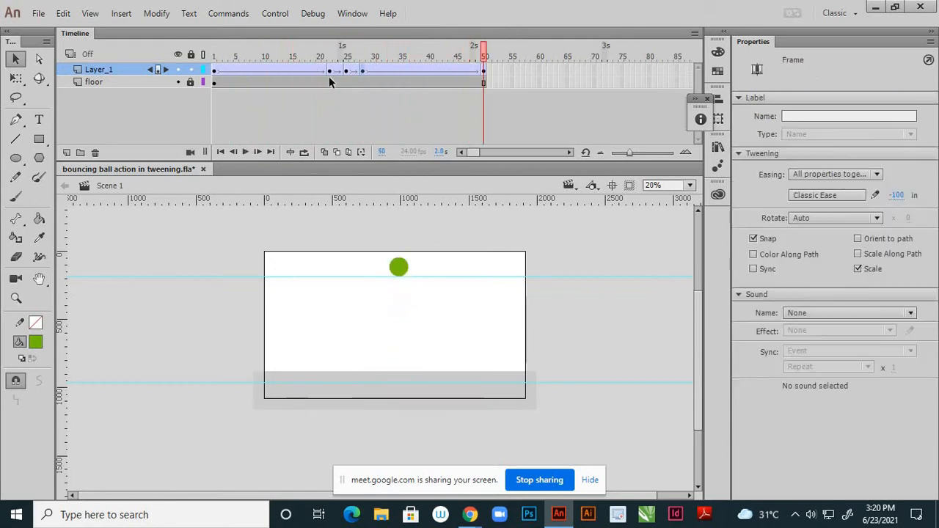
click(246, 152)
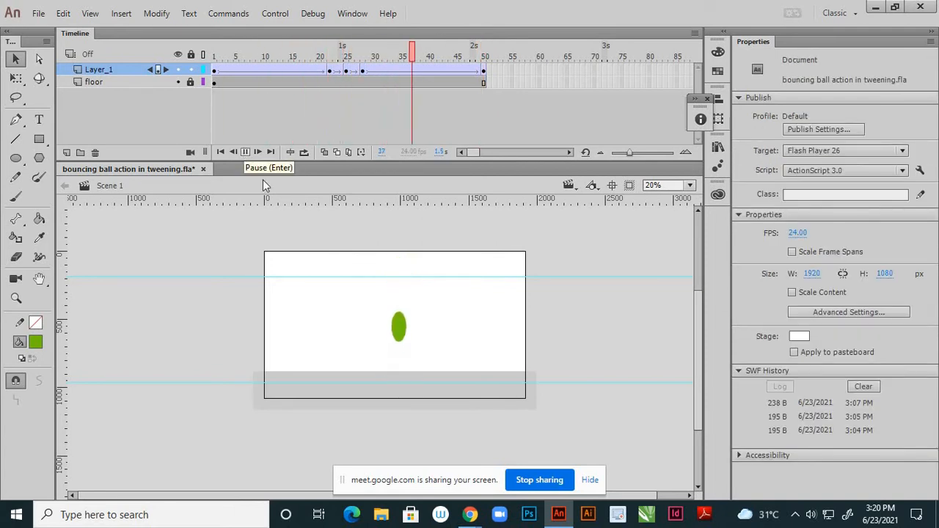
- Set the easing intensity of Layer_1's tween at frame 25 to 50 and play the animation from frame 1
click(348, 70)
mouse_move(349, 59)
mouse_down()
mouse_move(373, 59)
mouse_move(353, 60)
mouse_move(375, 72)
mouse_move(347, 71)
mouse_up()
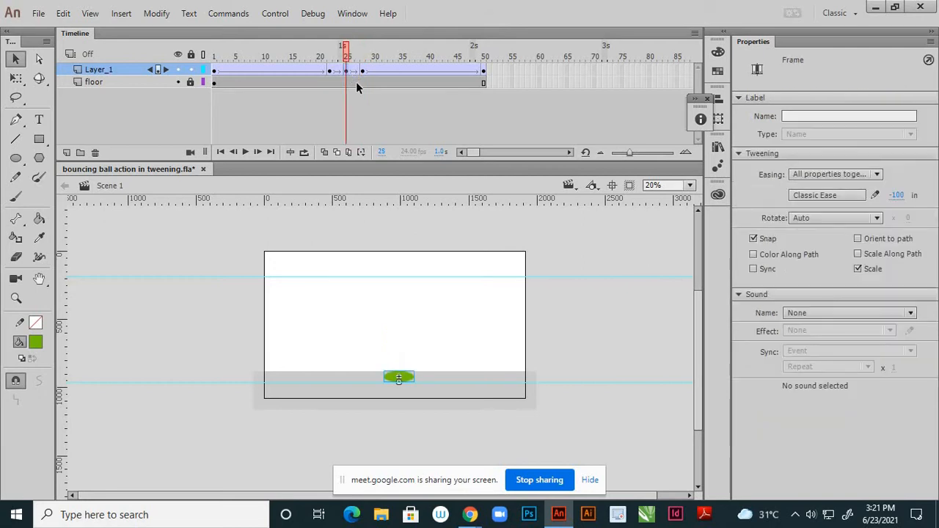
click(897, 197)
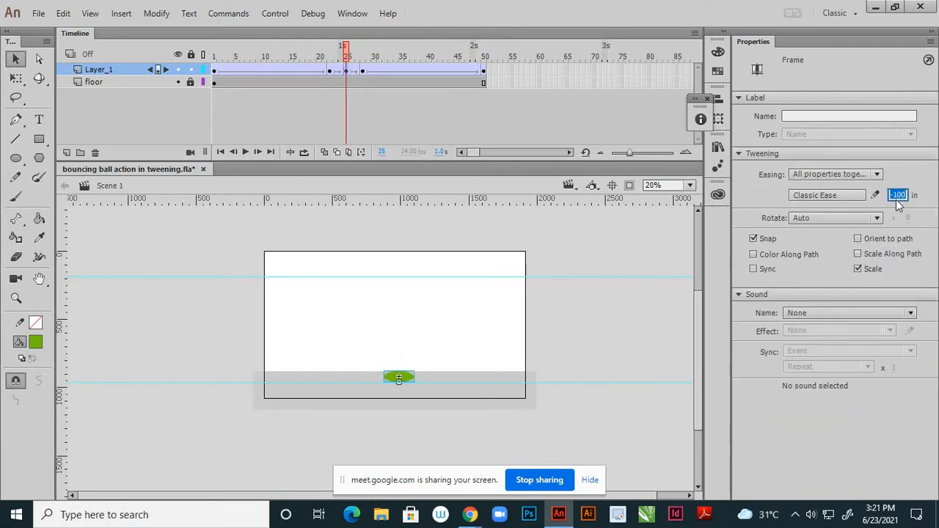
text(50)
click(621, 242)
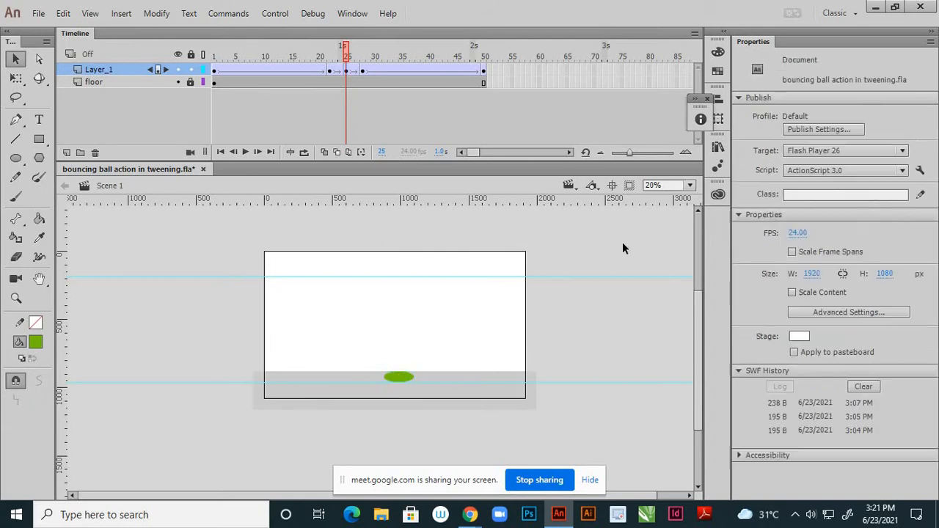
click(214, 70)
click(245, 152)
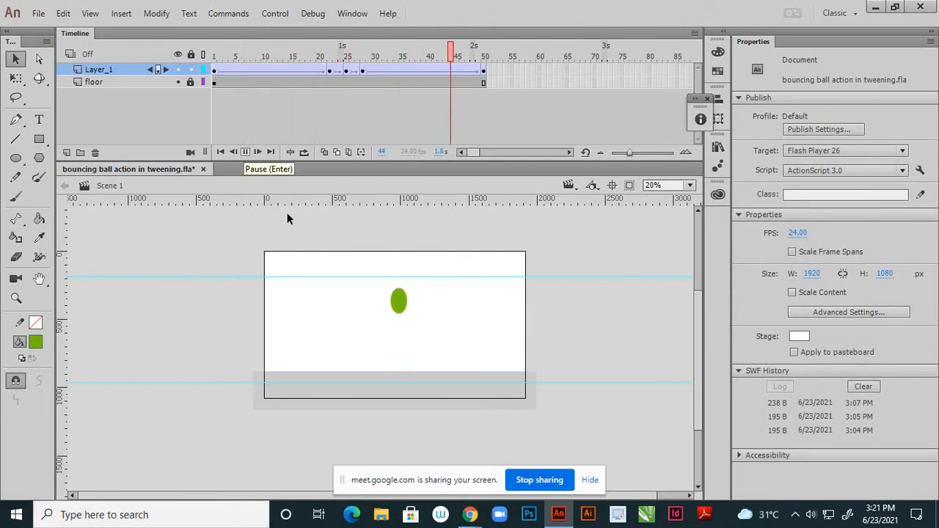
- Set the easing intensity of Layer_1's tween at frame 28 to 100 (ease out)
click(363, 71)
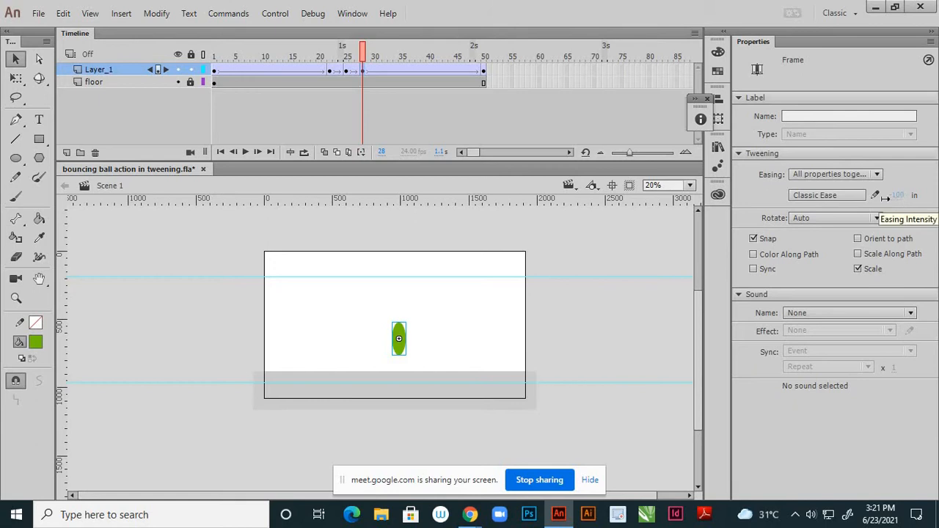
drag(892, 200, 894, 200)
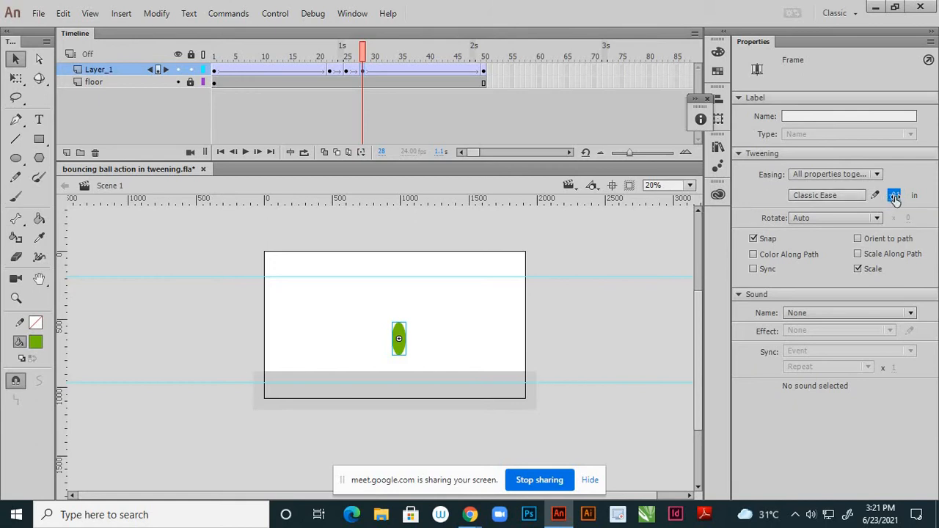
click(895, 197)
click(627, 233)
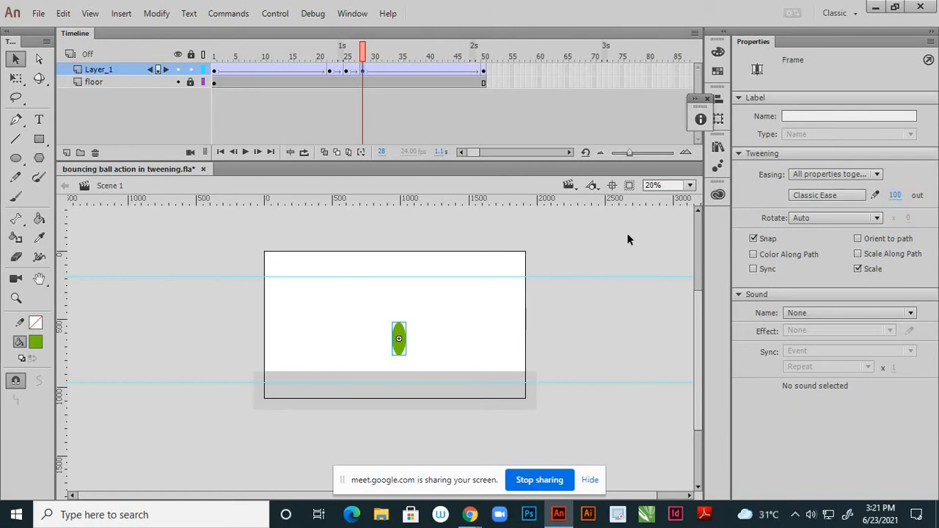
- Play the ball animation from the first frame to check the easing
click(224, 128)
click(249, 151)
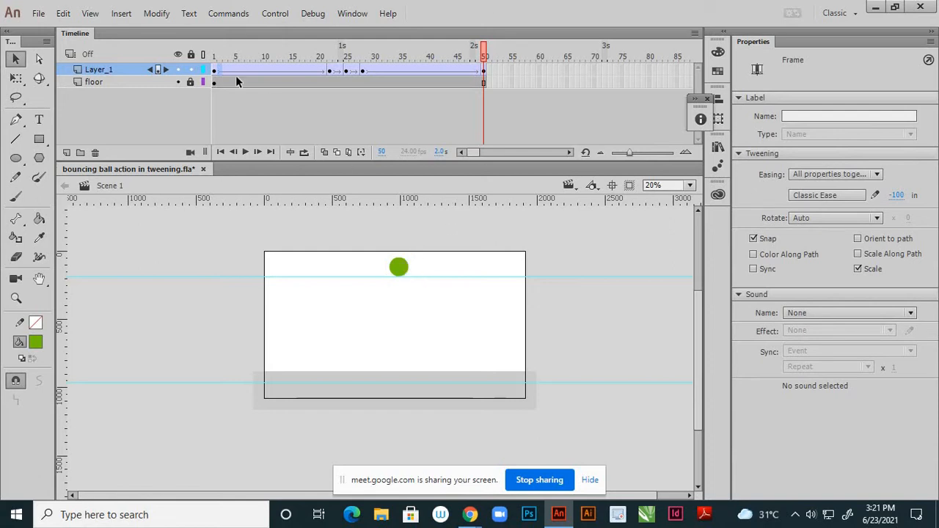
click(214, 70)
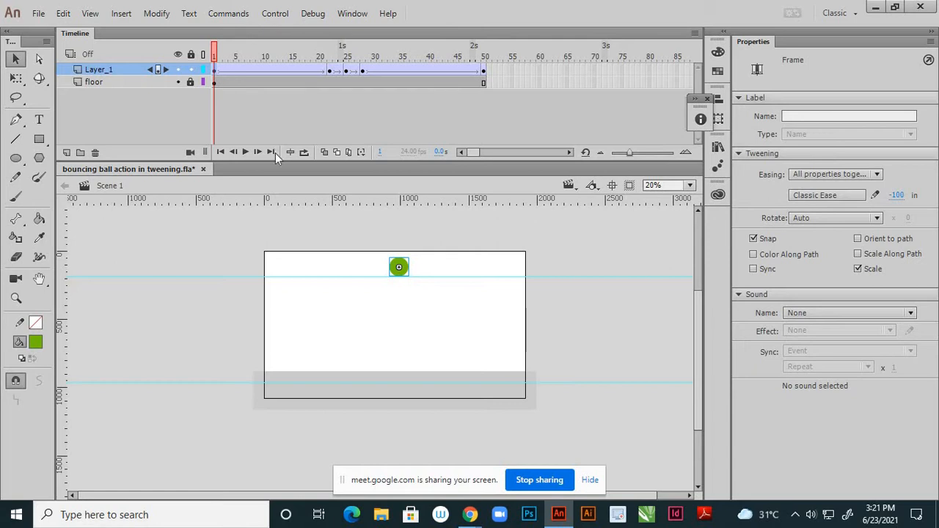
click(247, 152)
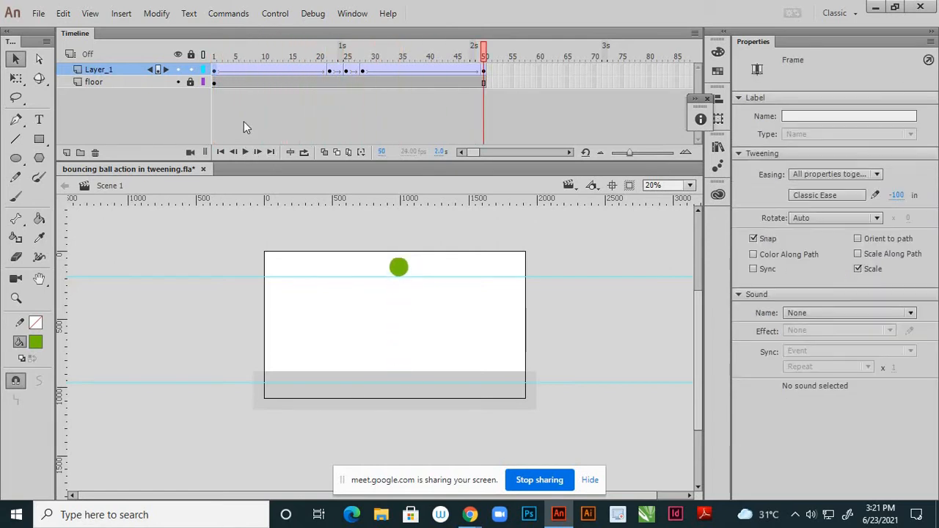
- Play the animation in a loop over frames 1 to 50, turn looping off and stop playback
click(304, 152)
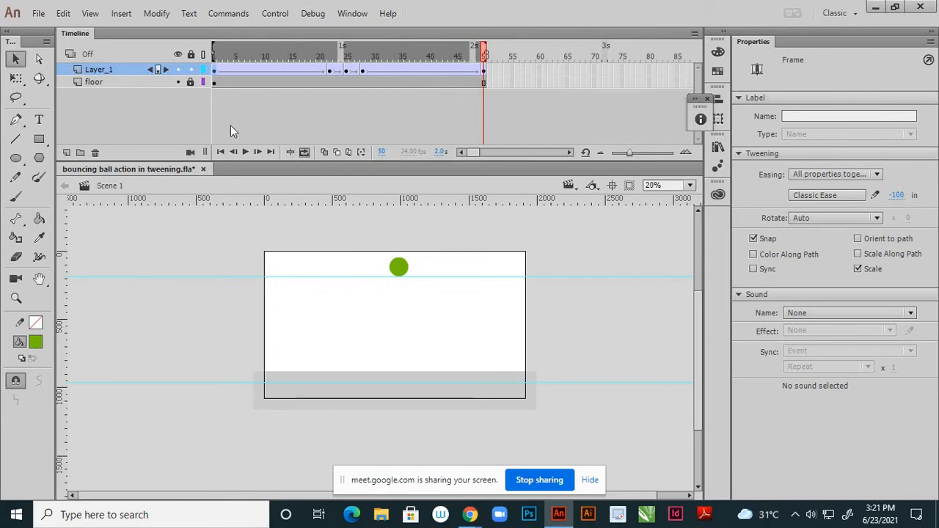
click(246, 152)
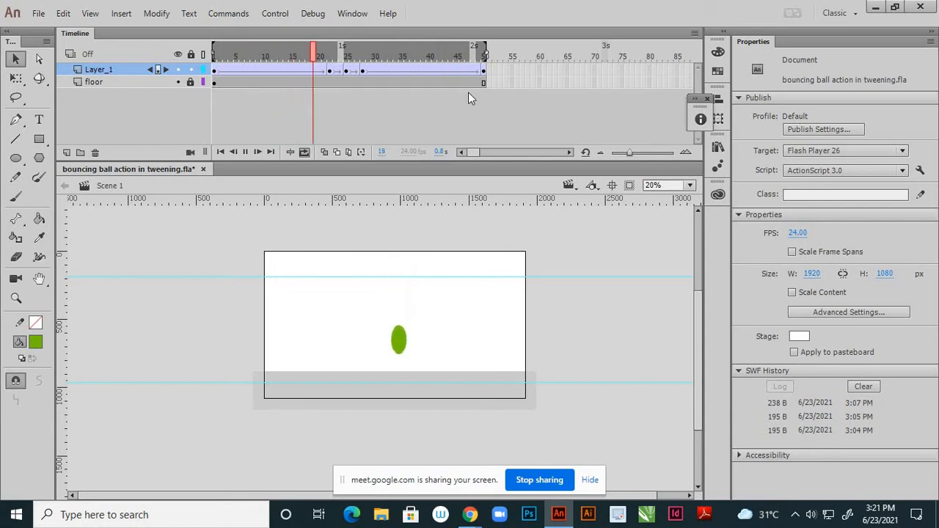
click(303, 153)
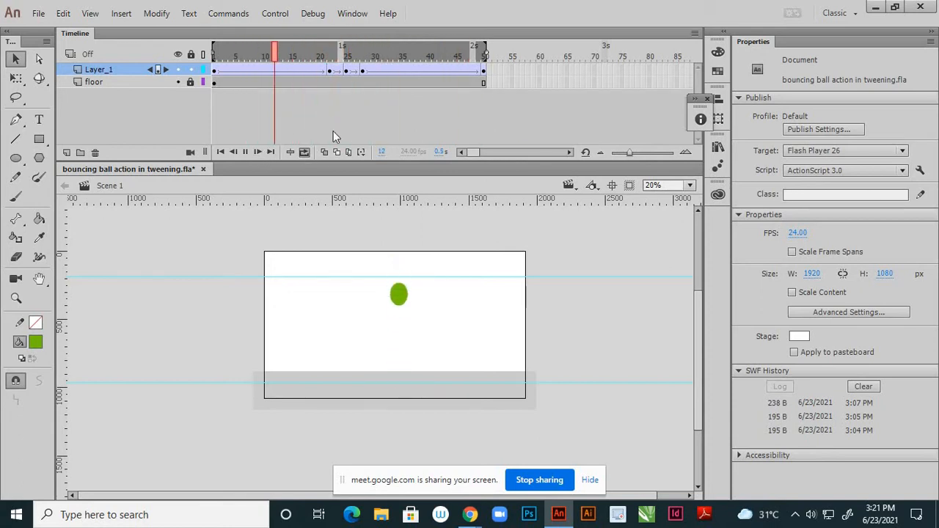
key(Return)
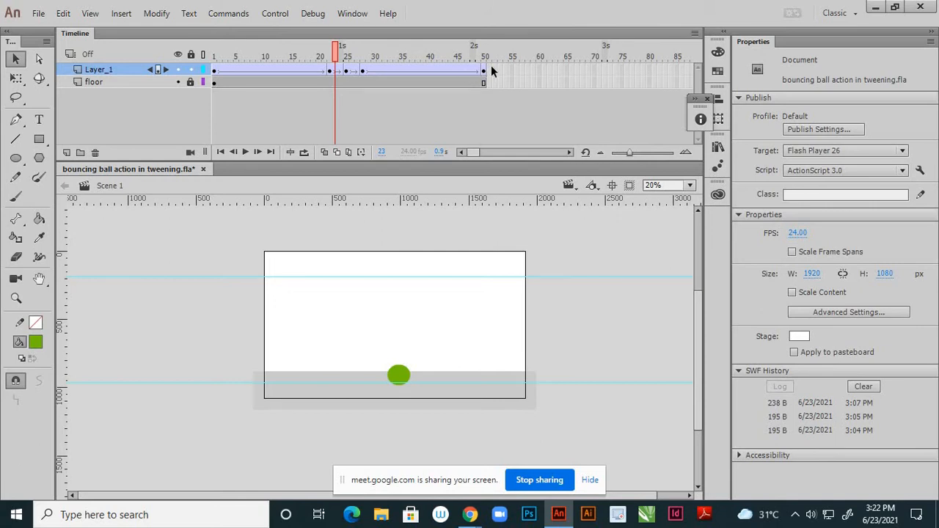
- Try to move the floor layer's end frame to frame 45 and undo the change
click(485, 84)
drag(484, 85, 456, 87)
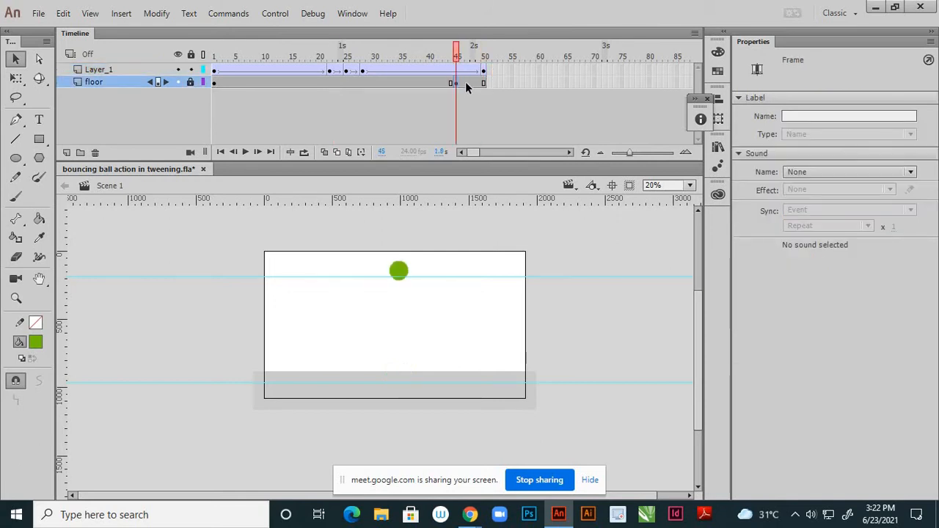
key(ctrl+z)
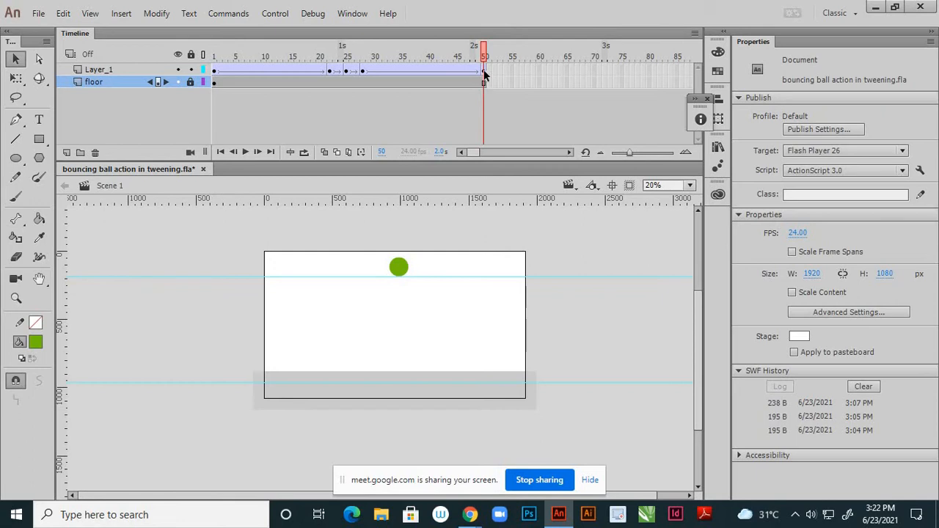
click(434, 70)
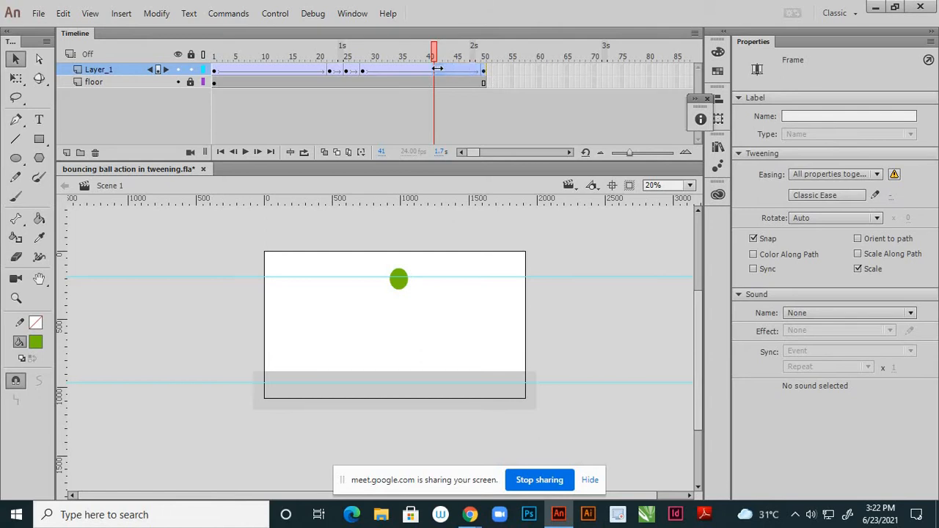
drag(438, 70, 488, 122)
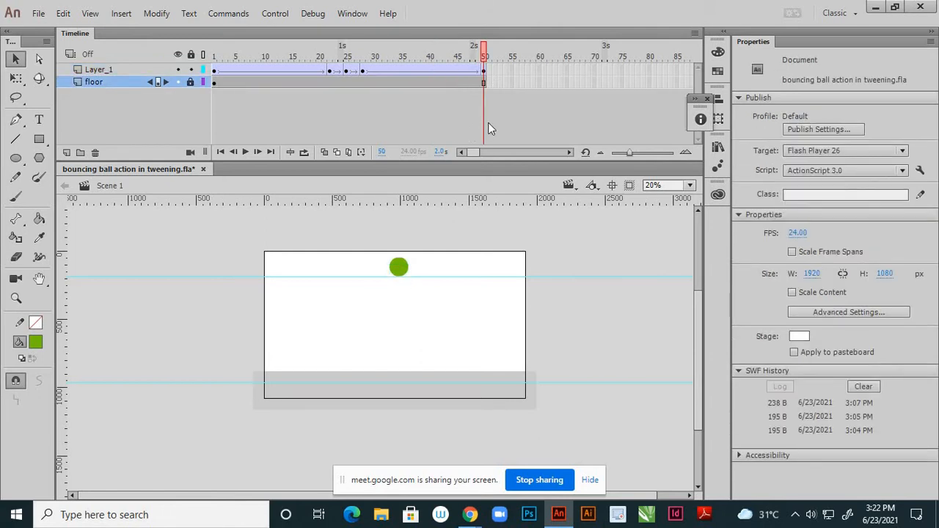
- Move Layer_1's ending keyframe from frame 50 to frame 41
click(465, 71)
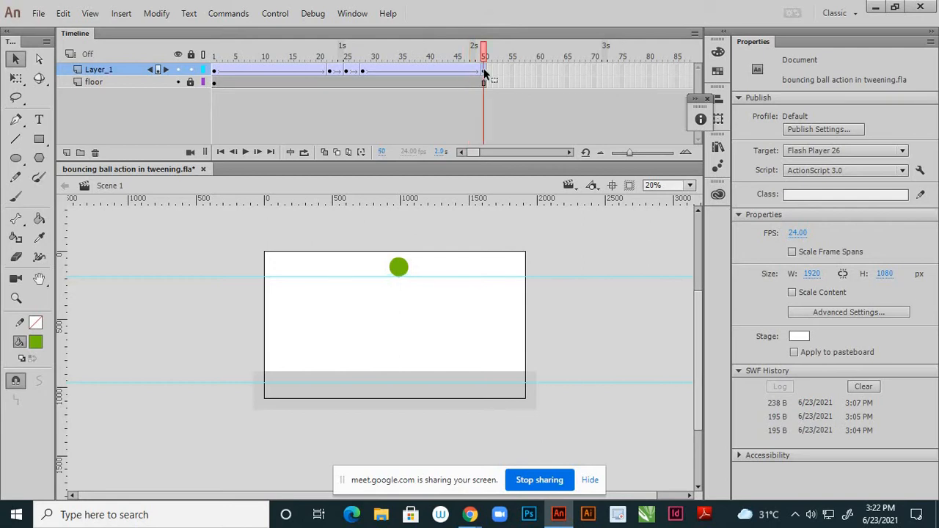
click(484, 71)
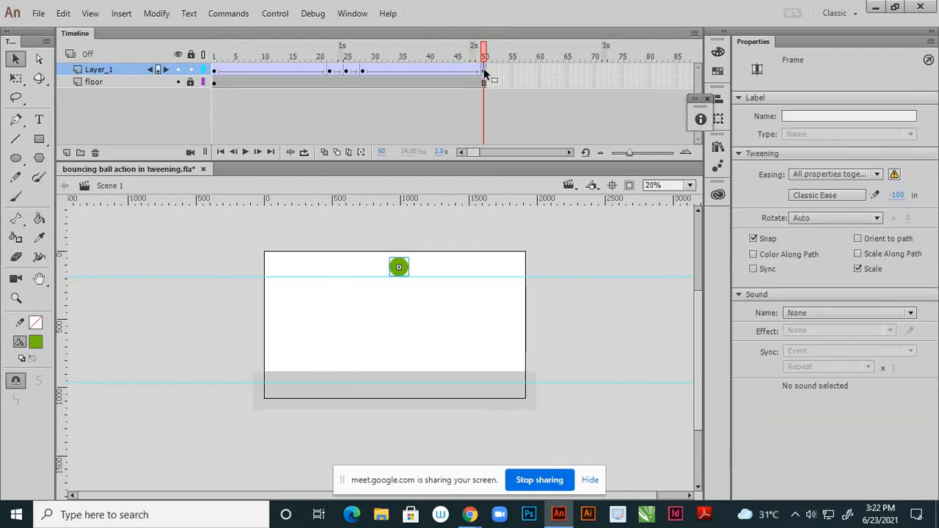
click(434, 70)
key(F6)
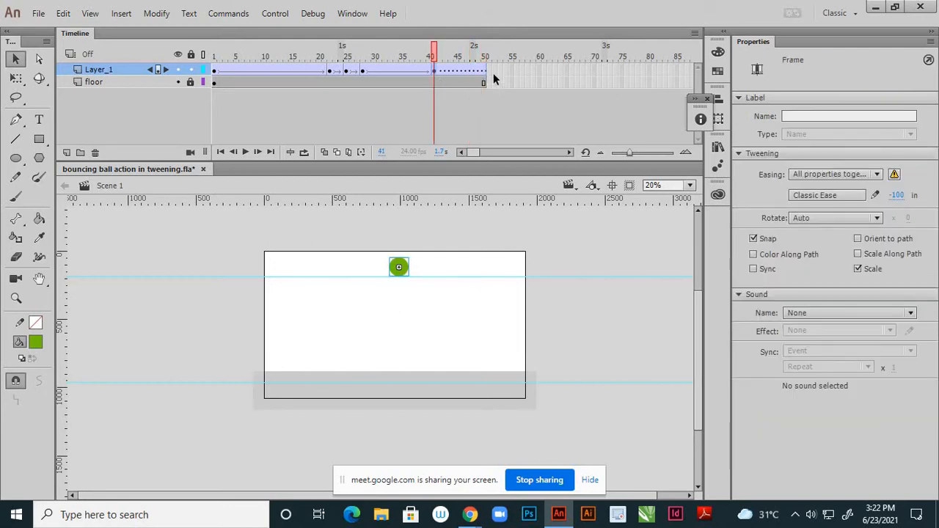
- Remove all frames after frame 41 from both Layer_1 and the floor layer
drag(490, 75, 471, 84)
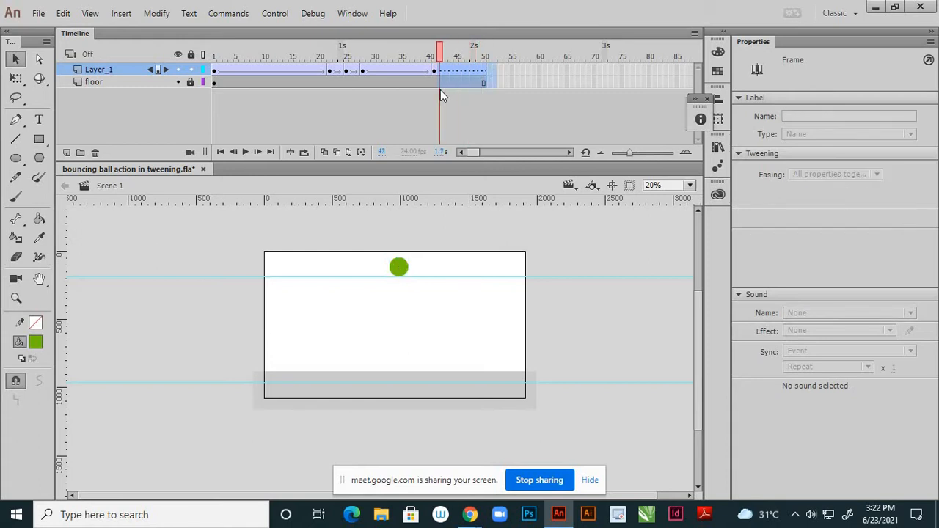
right_click(445, 81)
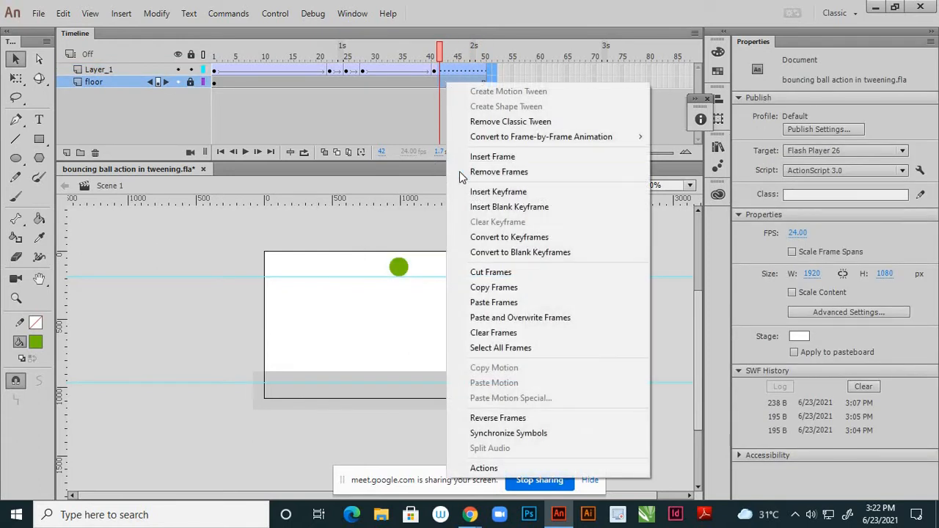
click(461, 170)
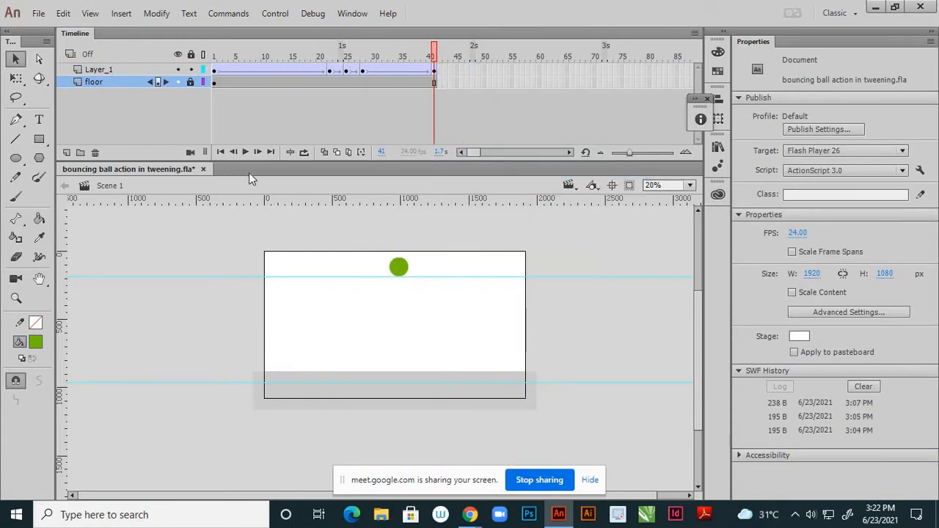
- Play the animation in a loop over frames 1 to 41 and turn looping off
click(303, 152)
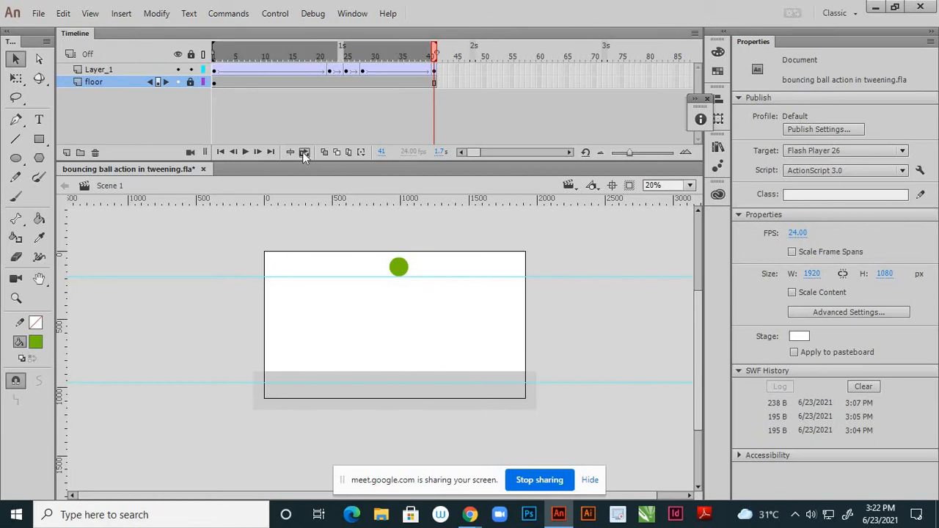
click(245, 152)
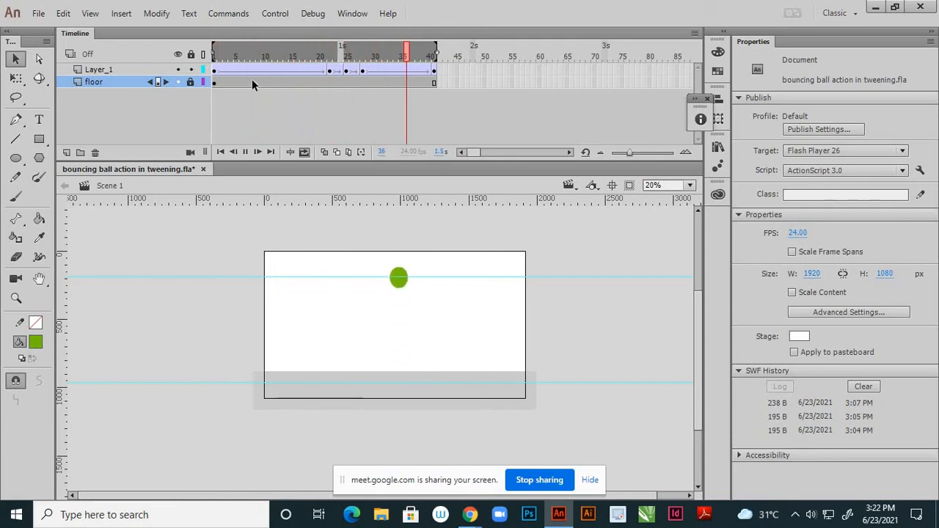
click(304, 152)
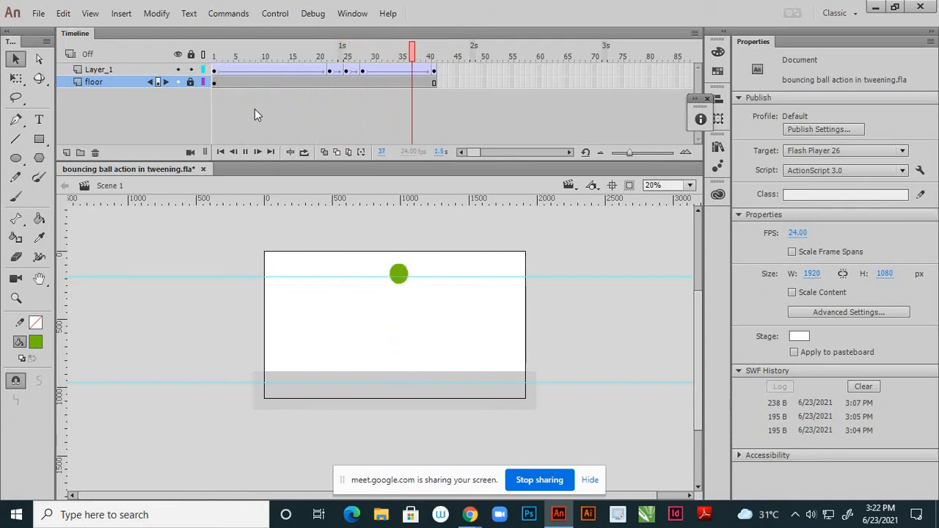
- Copy Layer_1's first keyframe with the ball at its top position and paste it at frame 10
click(226, 71)
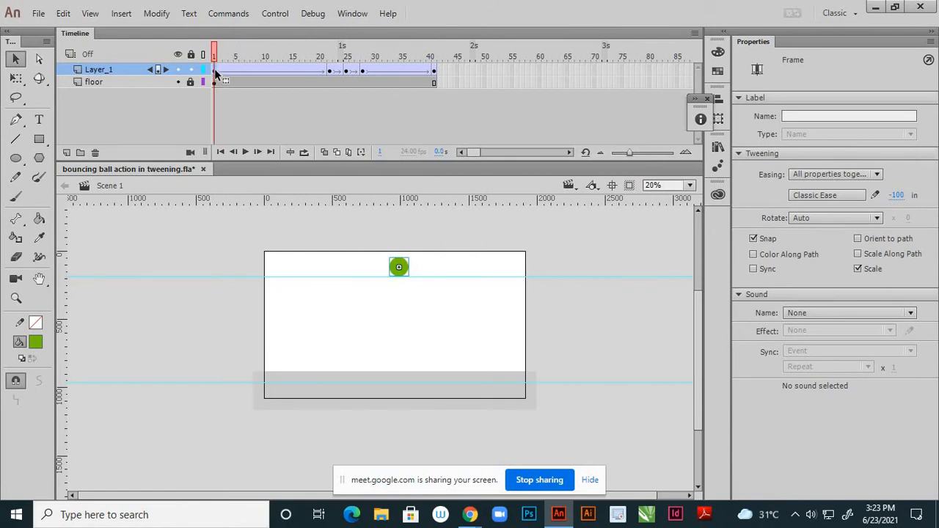
right_click(215, 69)
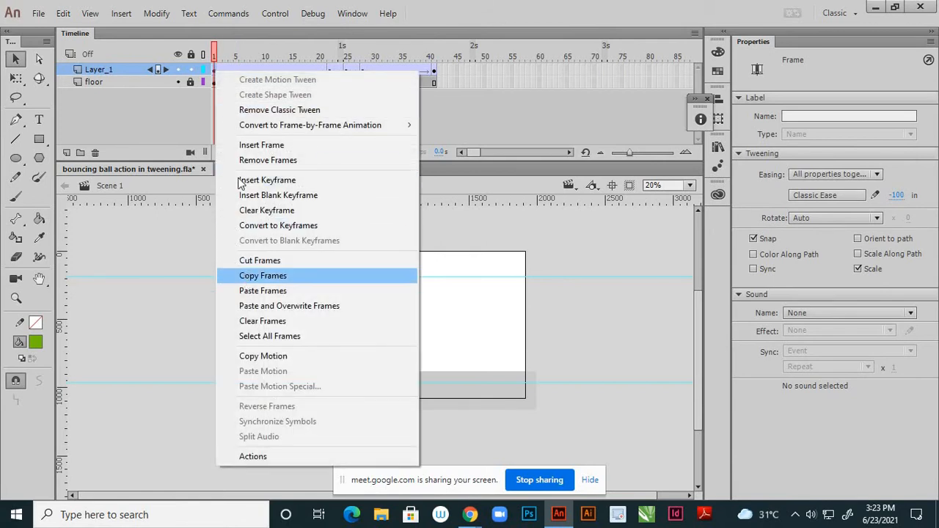
click(262, 275)
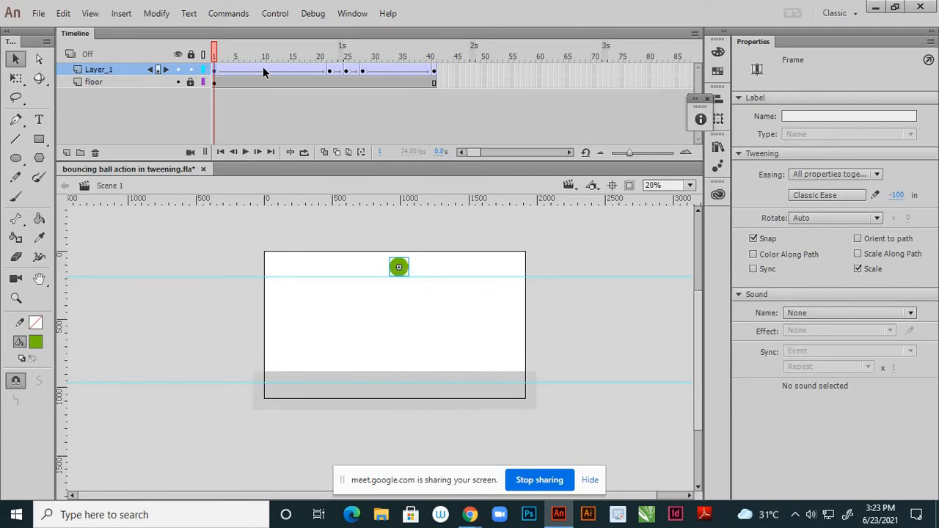
click(263, 69)
right_click(264, 69)
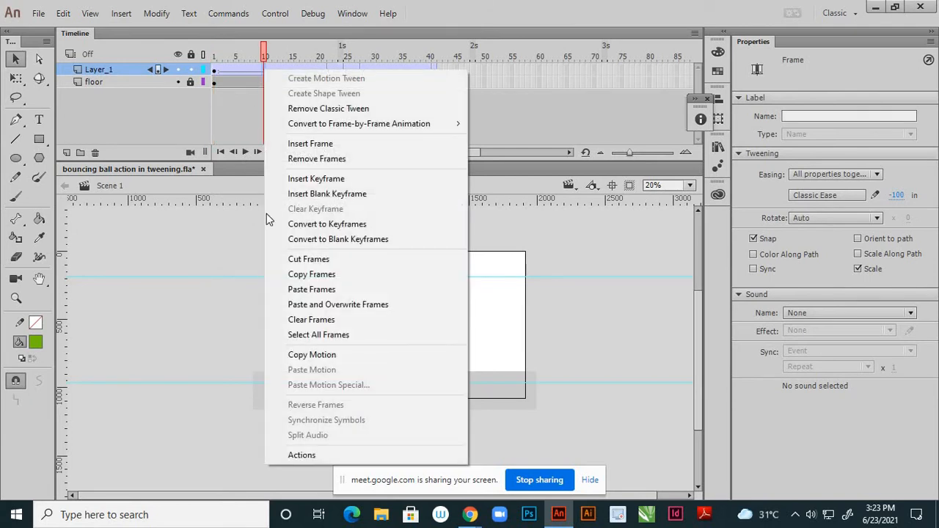
click(287, 290)
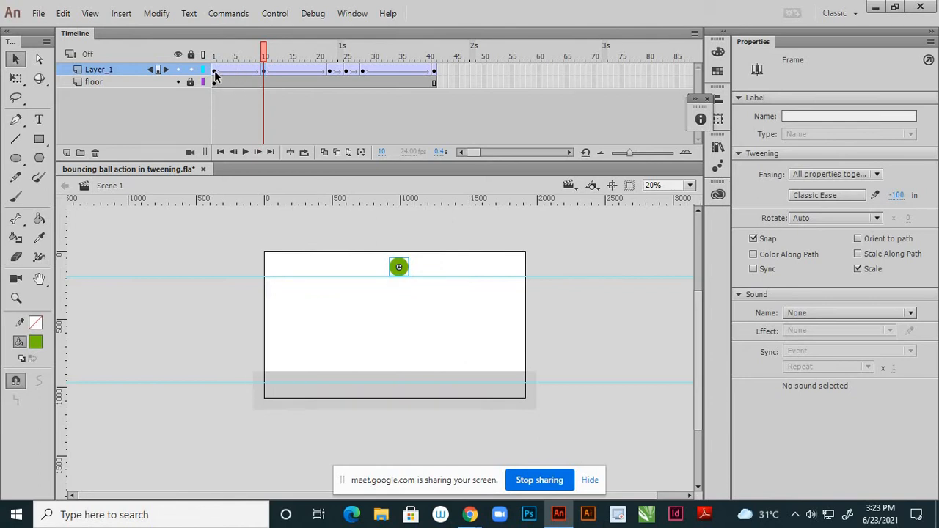
- Remove frames 1 to 9 from both Layer_1 and the floor layer
click(259, 83)
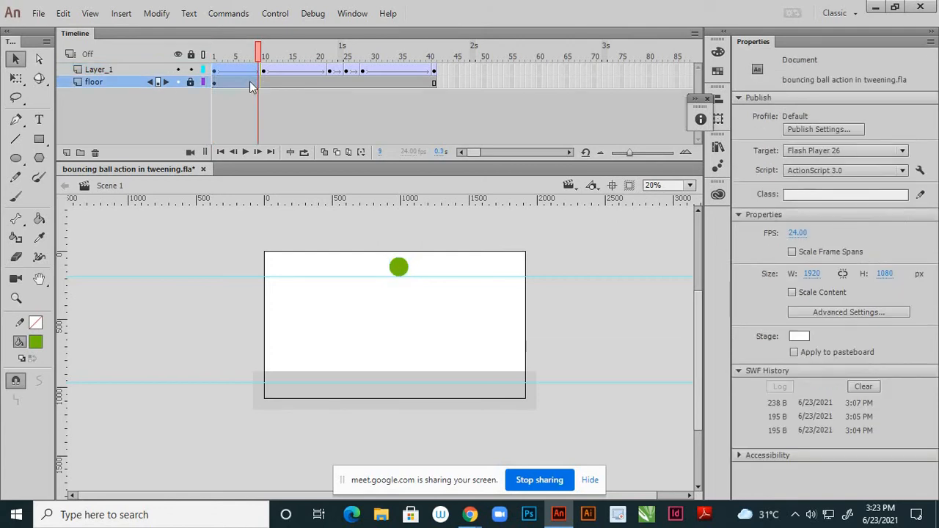
right_click(250, 81)
click(265, 171)
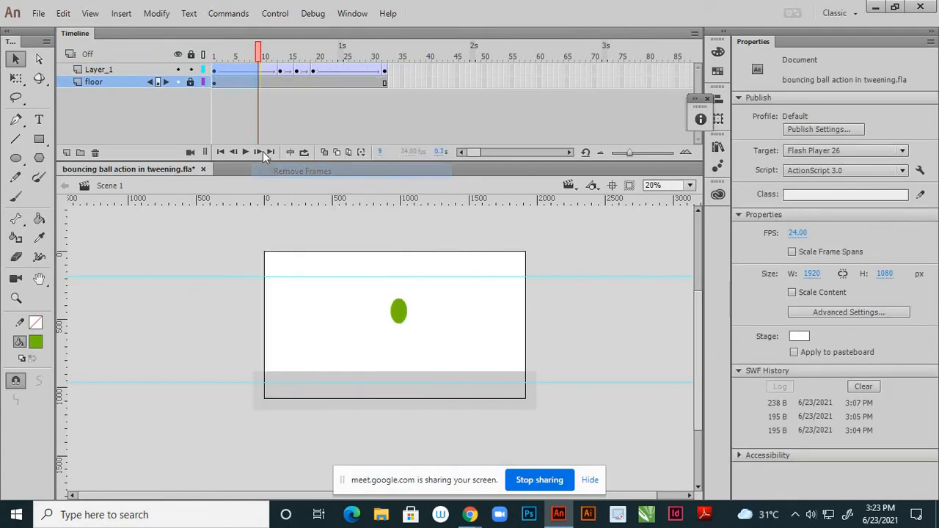
click(278, 109)
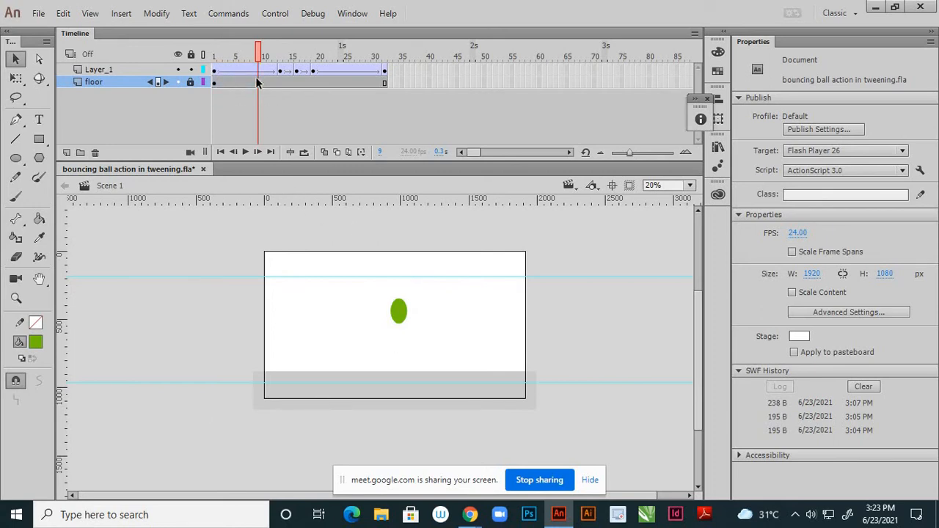
- Play the shortened animation from the first frame in a loop over frames 1 to 32, with the stage enlarged, and turn looping off
drag(261, 59, 225, 61)
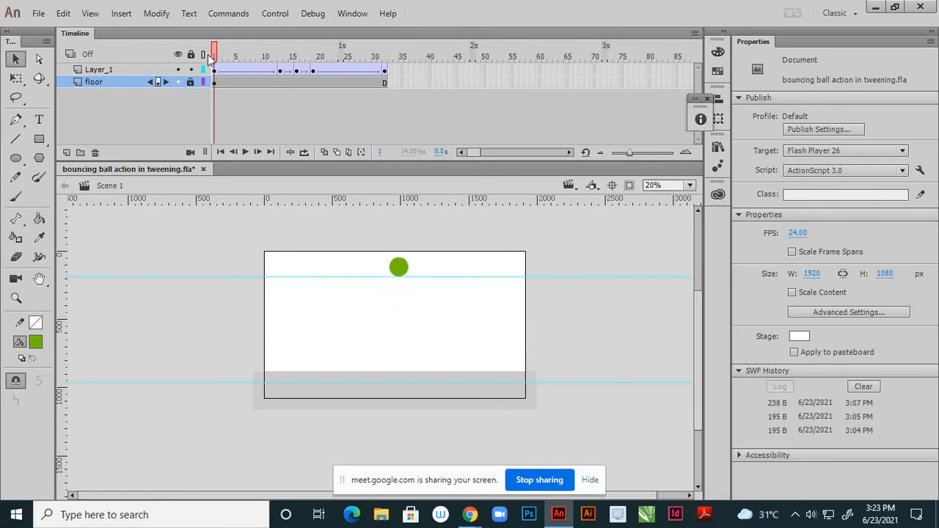
click(304, 152)
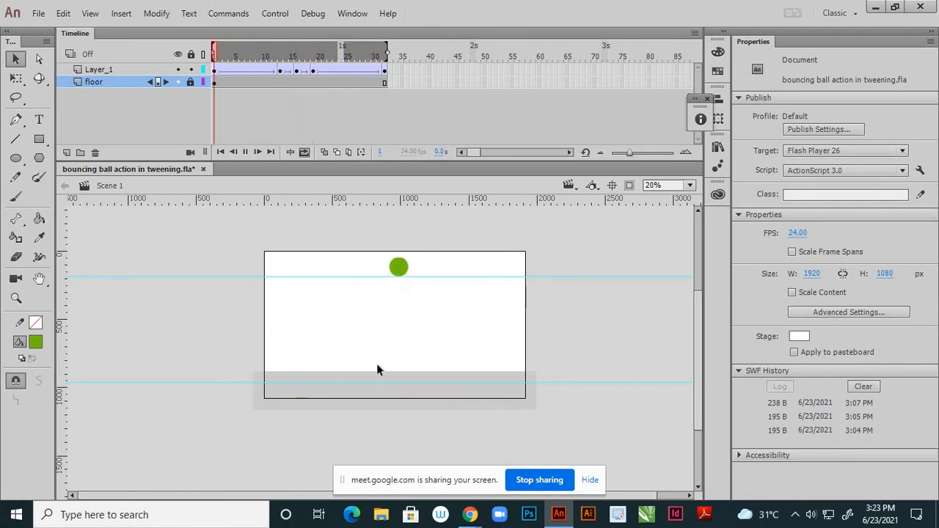
scroll(411, 304, up, 2)
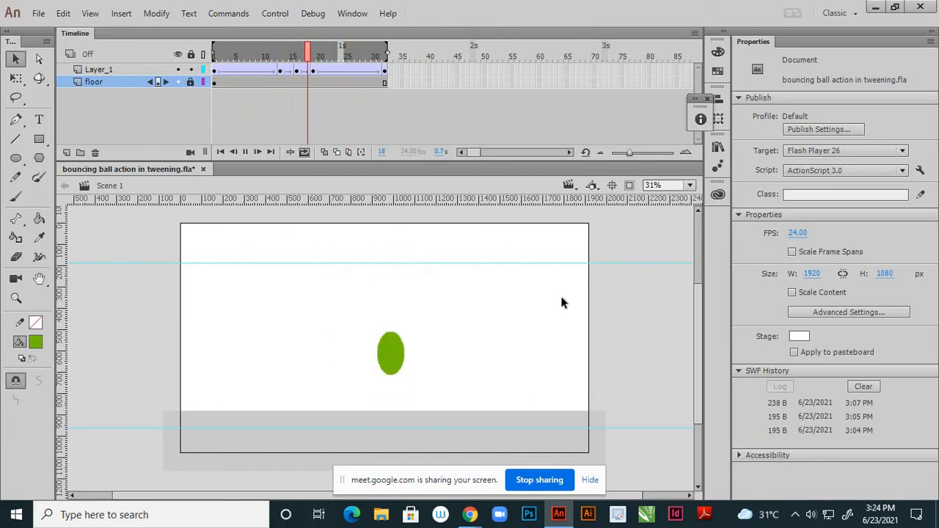
click(304, 154)
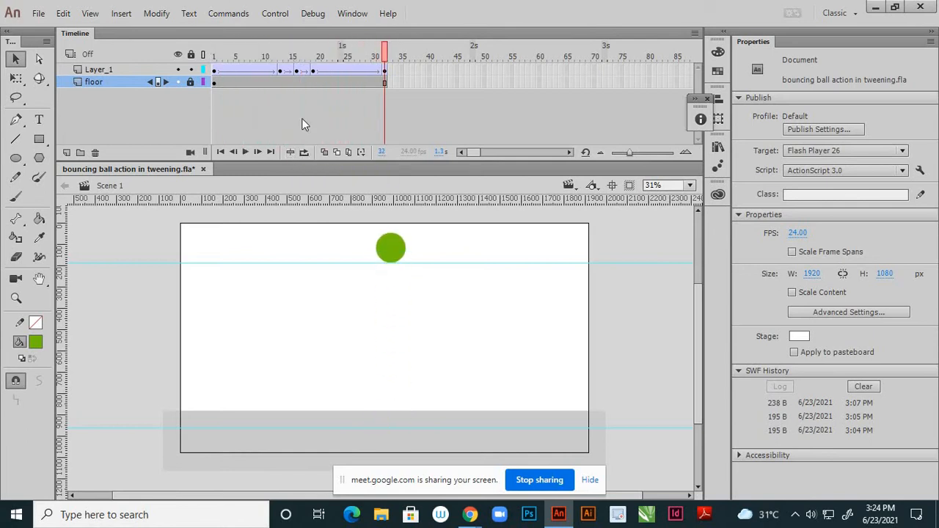
- Move Layer_1's stretched-ball keyframes closer to the squash: the one at frame 13 to frame 14 and the one at frame 19 to frame 18
click(279, 71)
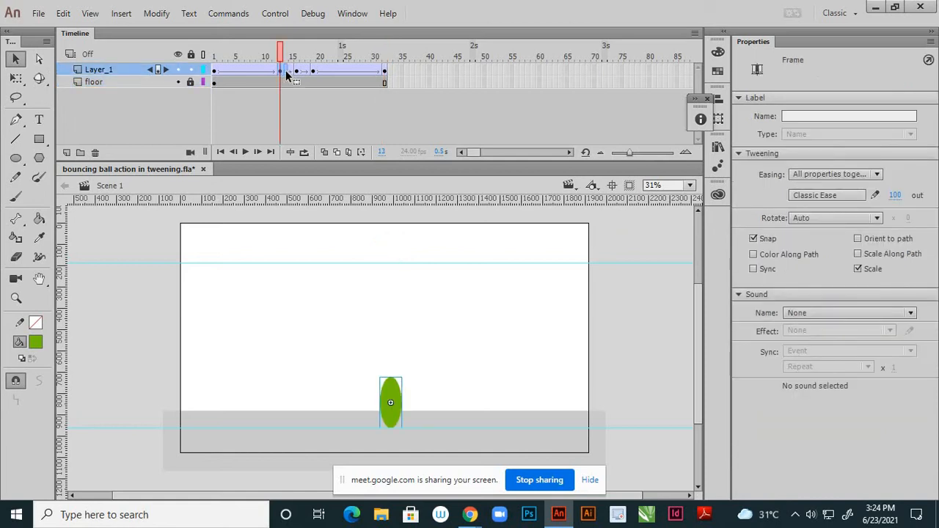
click(314, 72)
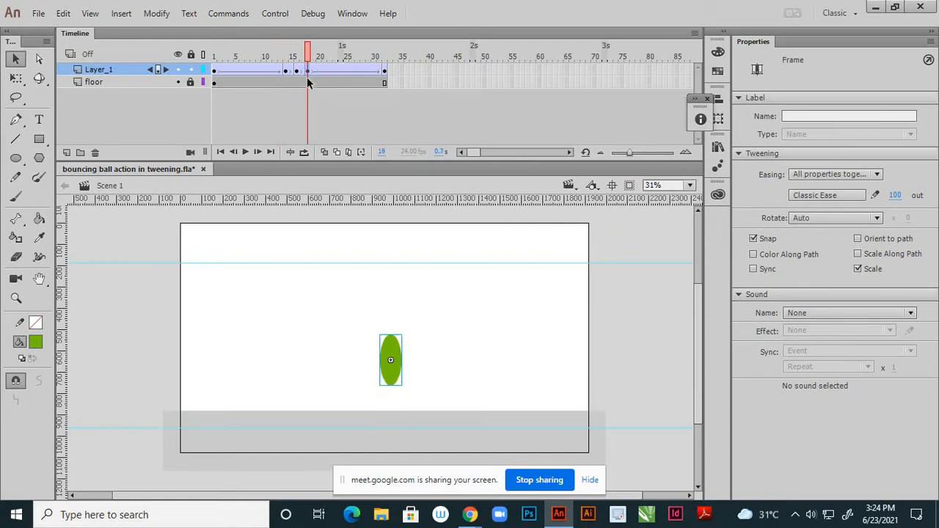
click(315, 96)
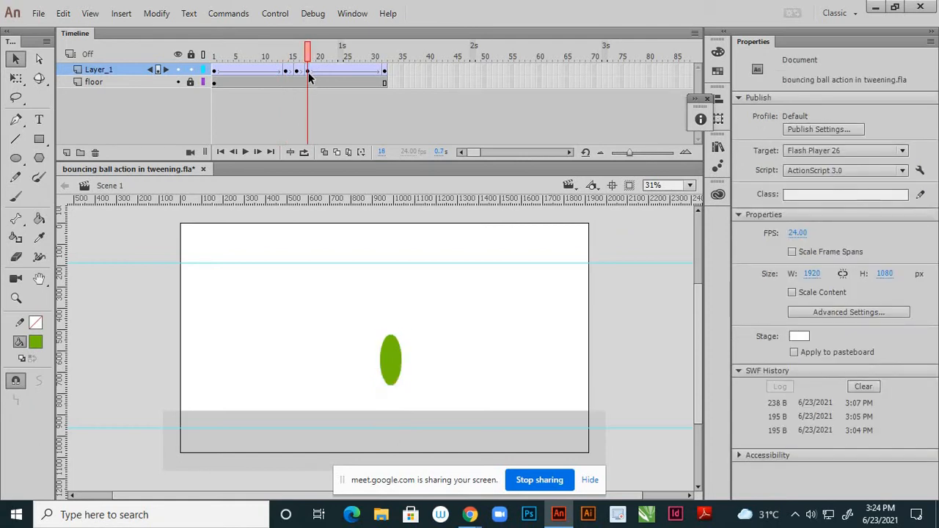
- Loop the animation over frames 1 to 32 to check the retimed stretch keyframes and switch looping off
click(305, 152)
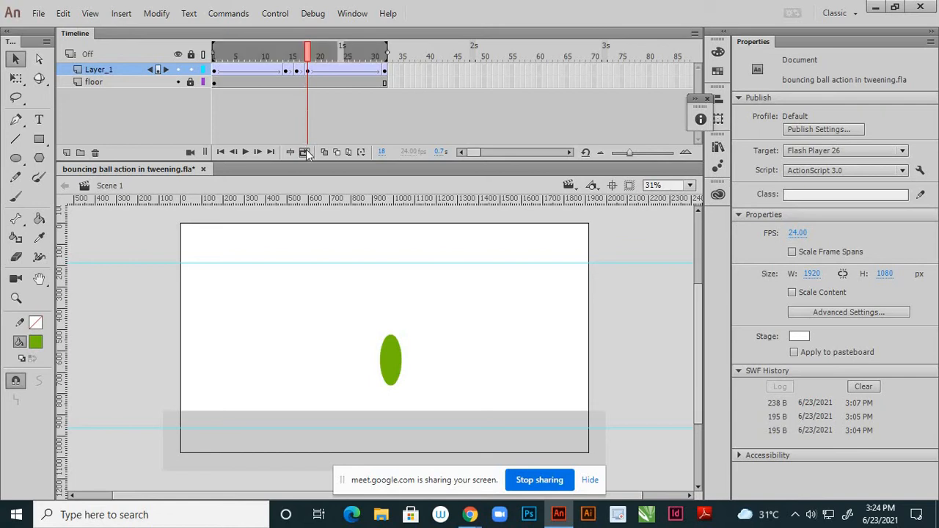
click(245, 152)
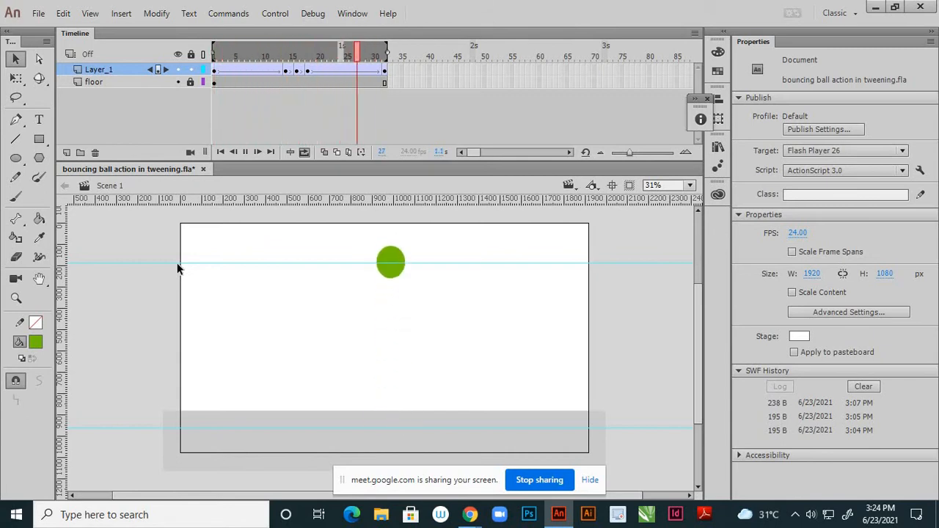
click(303, 152)
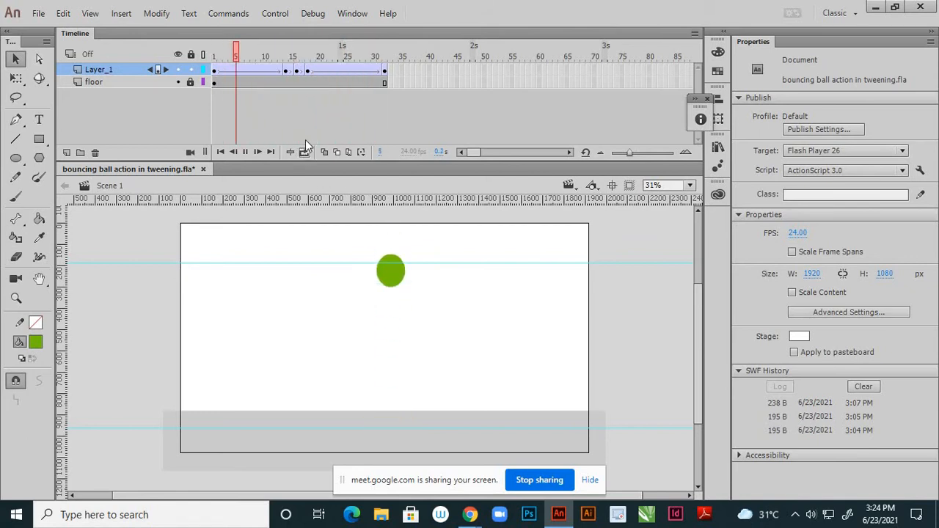
- Move Layer_1's stretched-ball keyframe at frame 18 to frame 17 and the one at frame 14 to frame 15
click(308, 71)
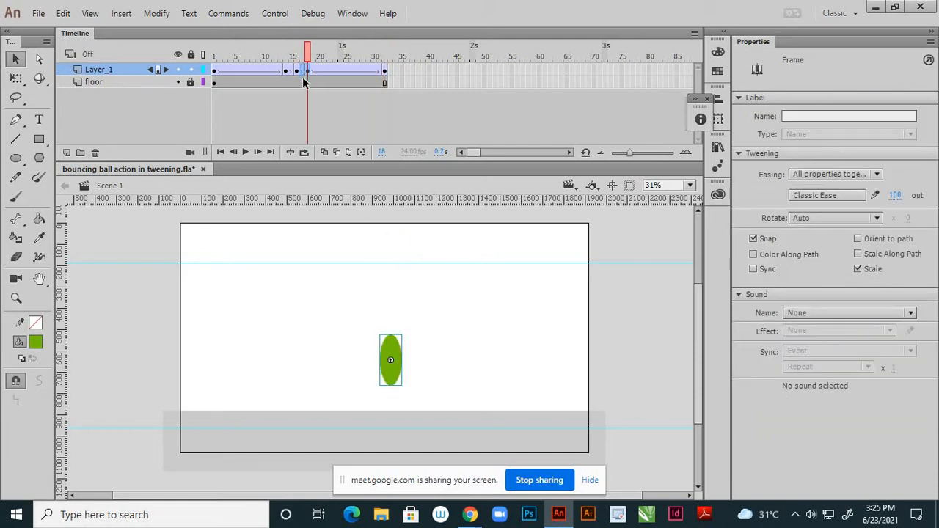
click(287, 71)
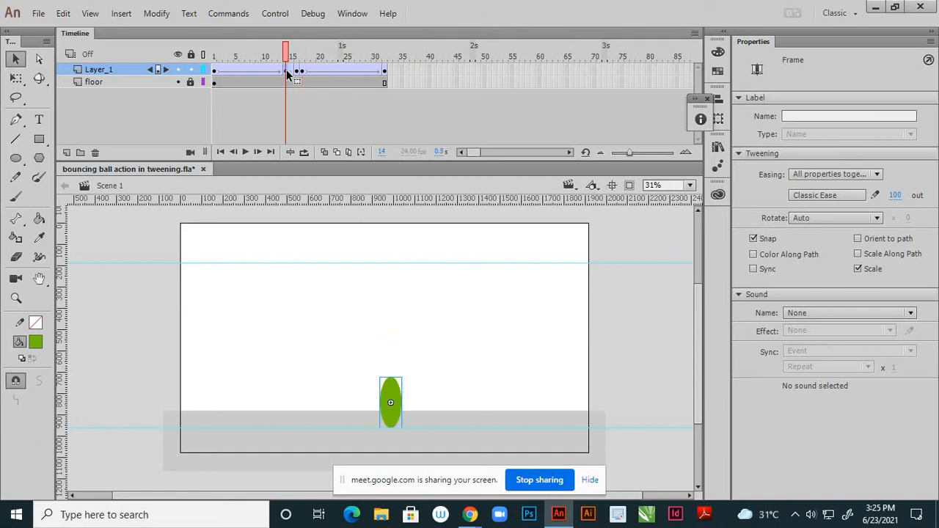
click(312, 103)
- Loop frames 1 to 32 to check the bounce with stretch keyframes adjacent to the squash, switch looping off and stop playback
click(305, 153)
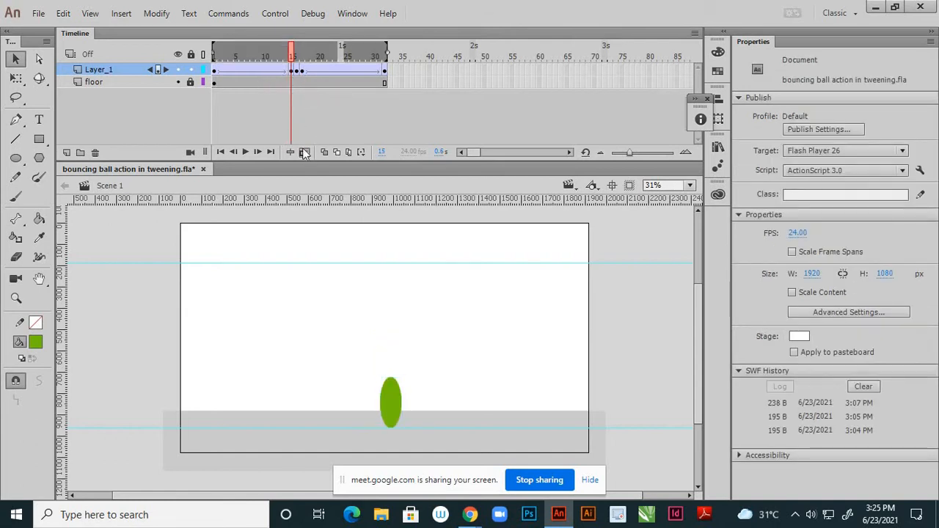
click(247, 153)
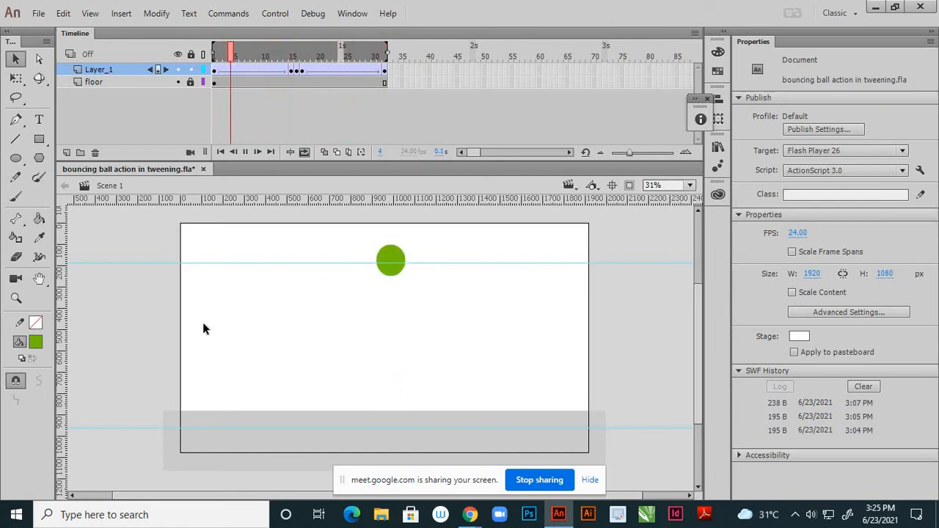
click(304, 152)
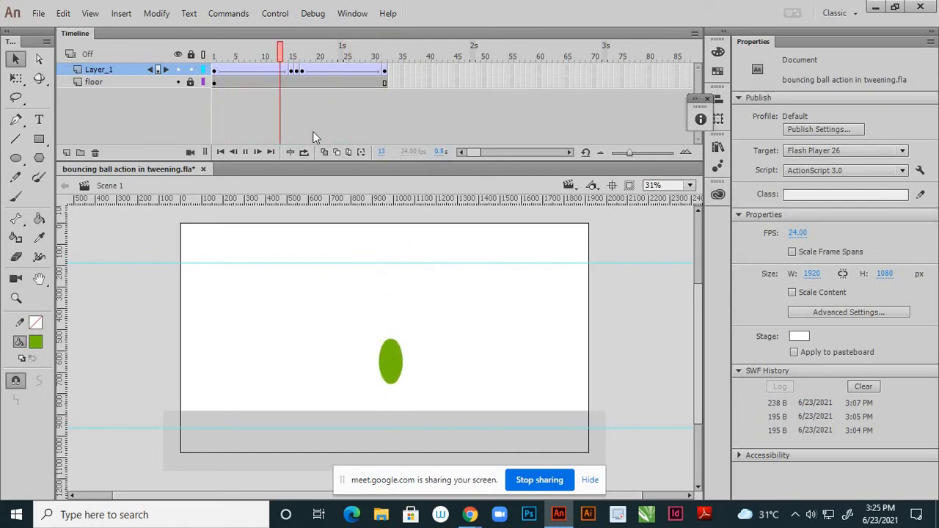
click(314, 128)
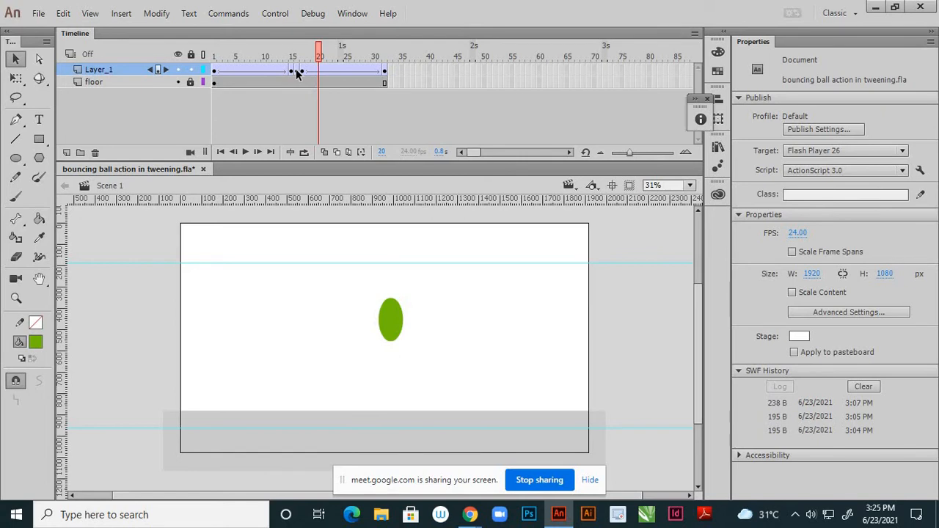
- Examine the ball's pose and easing at Layer_1's keyframes on frames 32, 16, 1 and 15
click(384, 71)
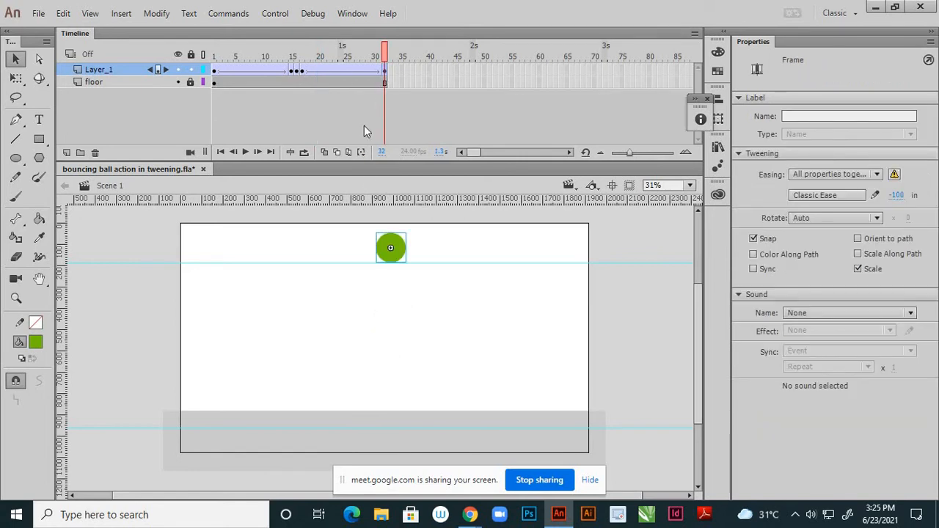
click(298, 72)
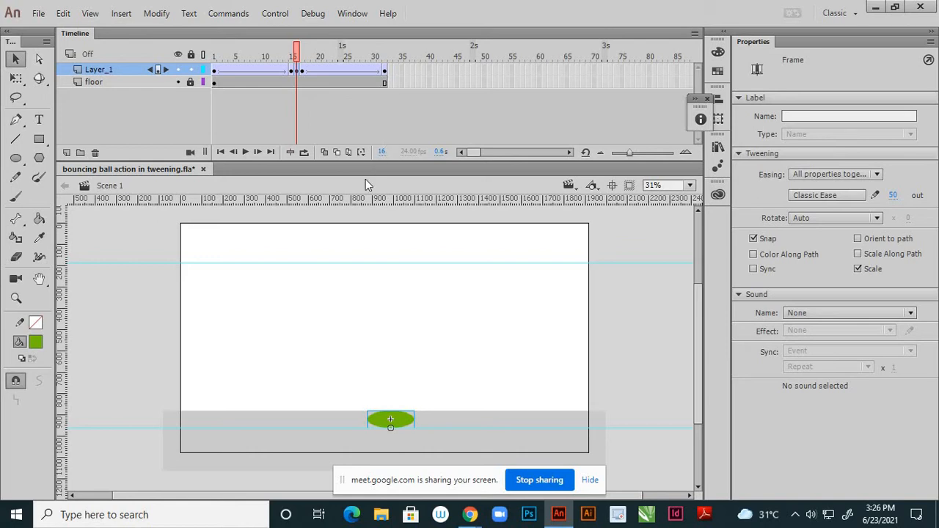
click(384, 69)
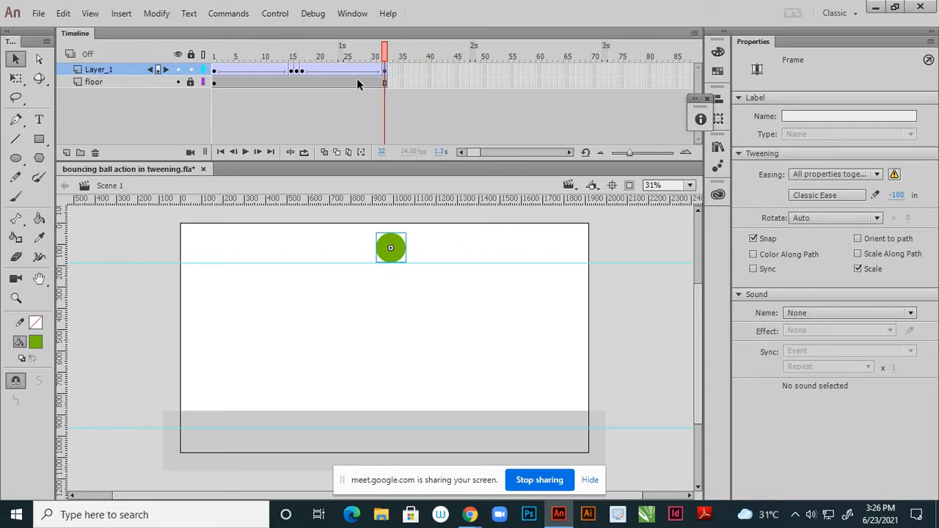
click(215, 70)
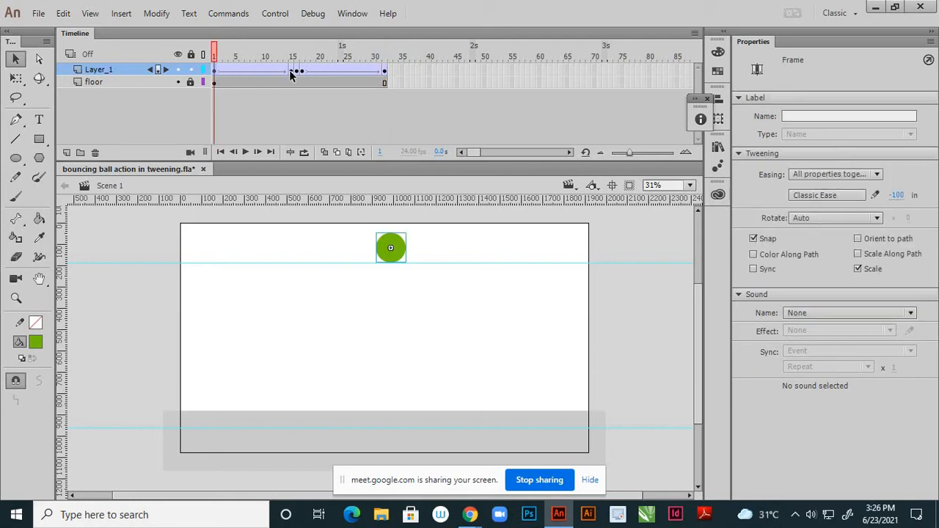
click(292, 70)
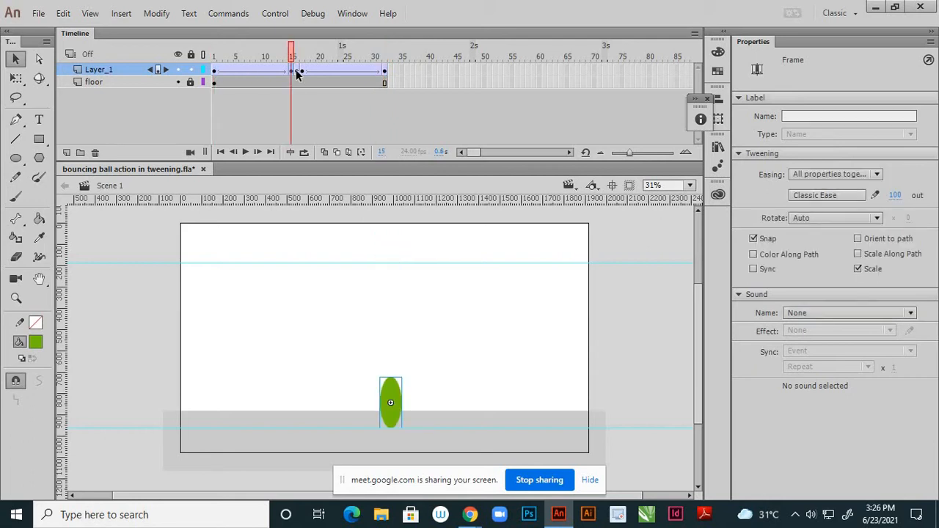
- Examine the ball's pose and easing on Layer_1 frame by frame from frame 16 to frame 32
click(296, 72)
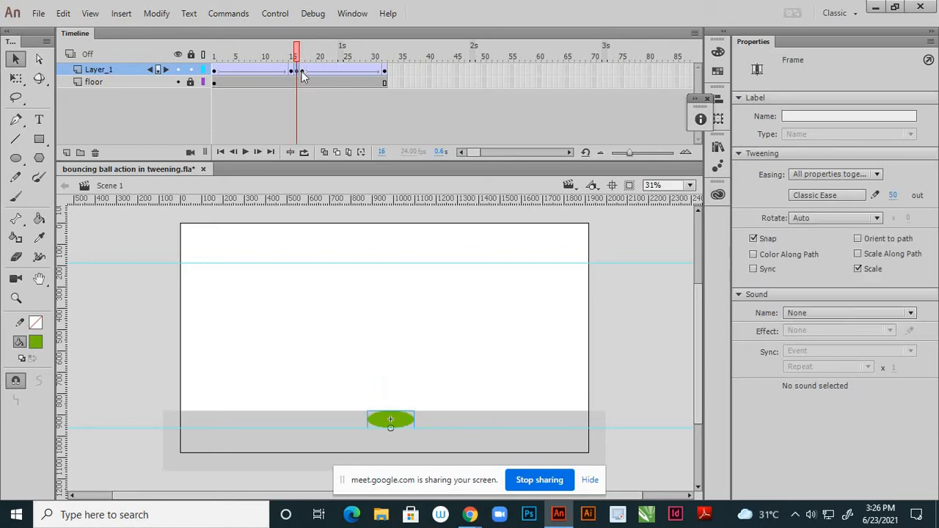
click(302, 71)
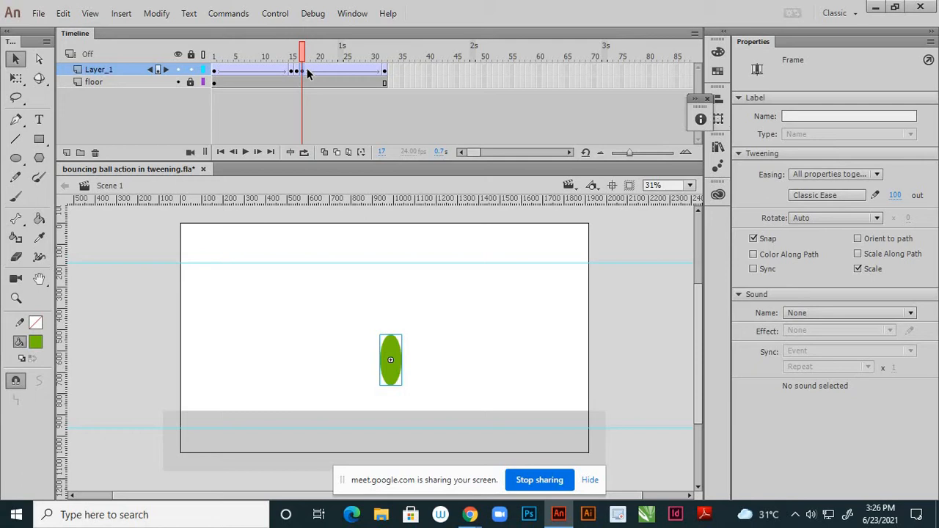
click(309, 70)
click(314, 69)
click(320, 70)
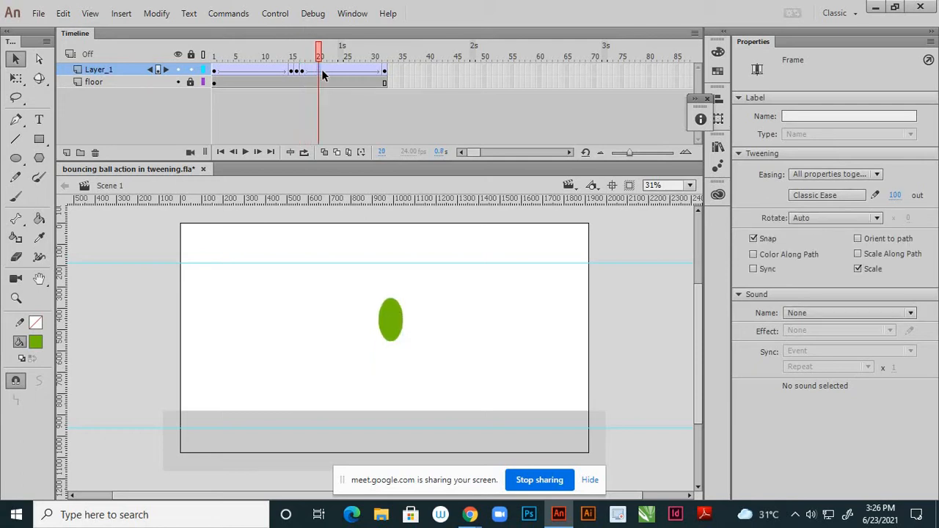
click(324, 70)
click(330, 70)
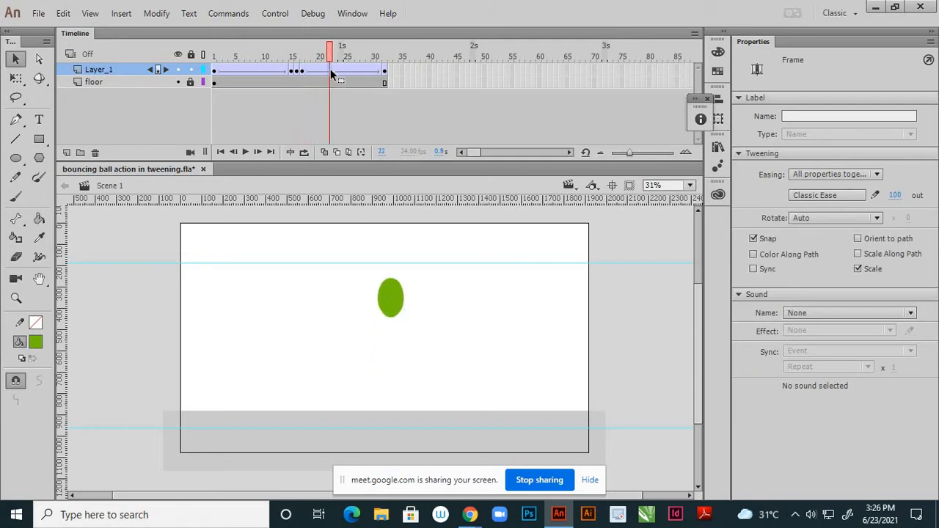
click(334, 69)
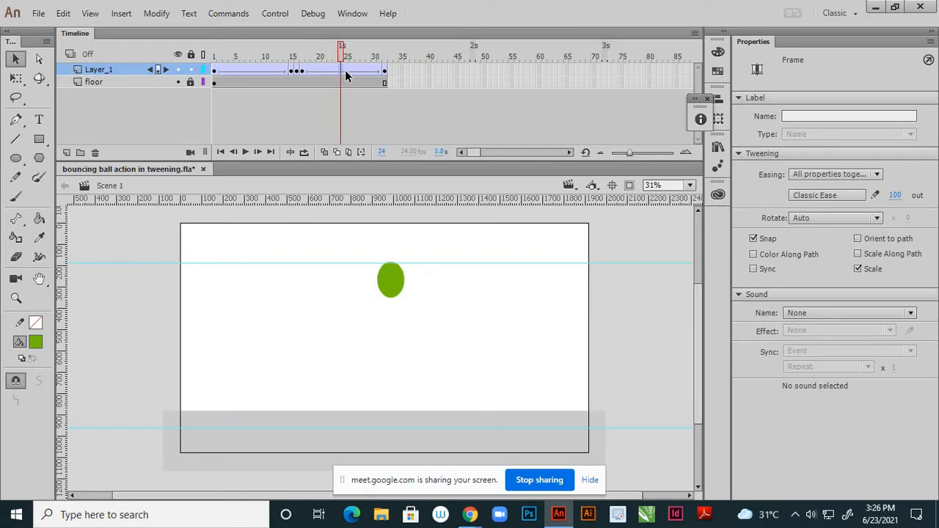
click(344, 71)
click(352, 72)
click(359, 73)
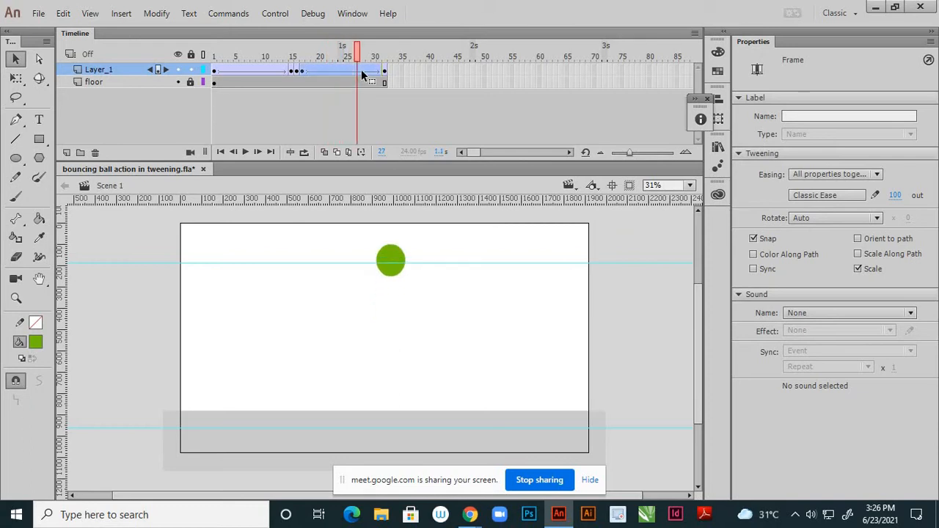
click(365, 74)
click(369, 72)
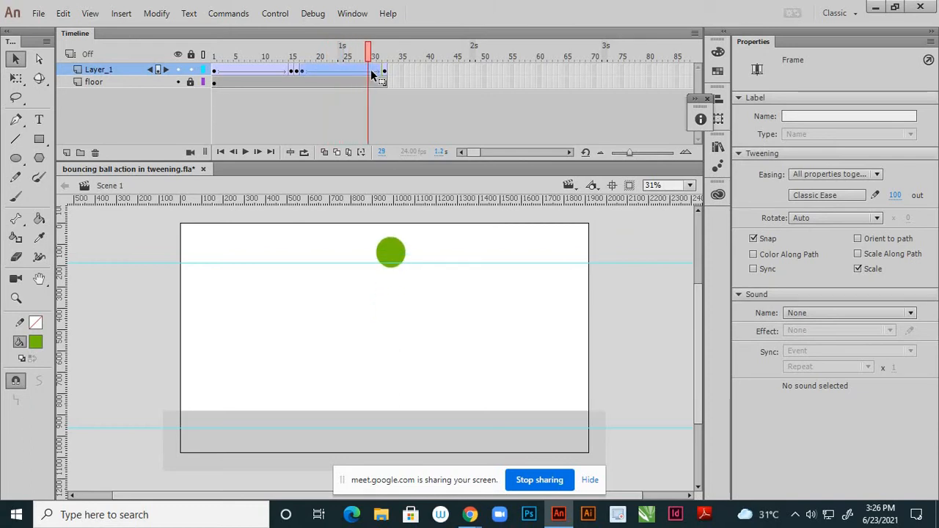
click(372, 70)
click(377, 69)
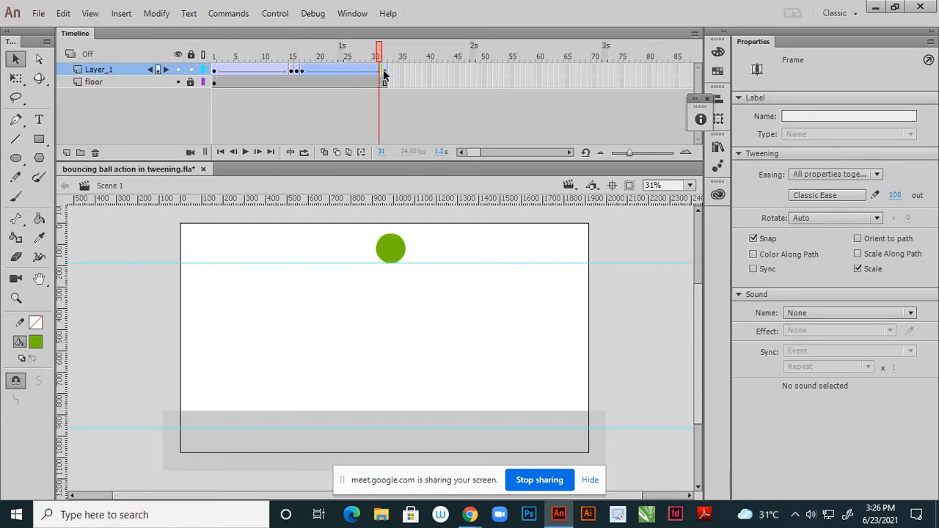
click(386, 72)
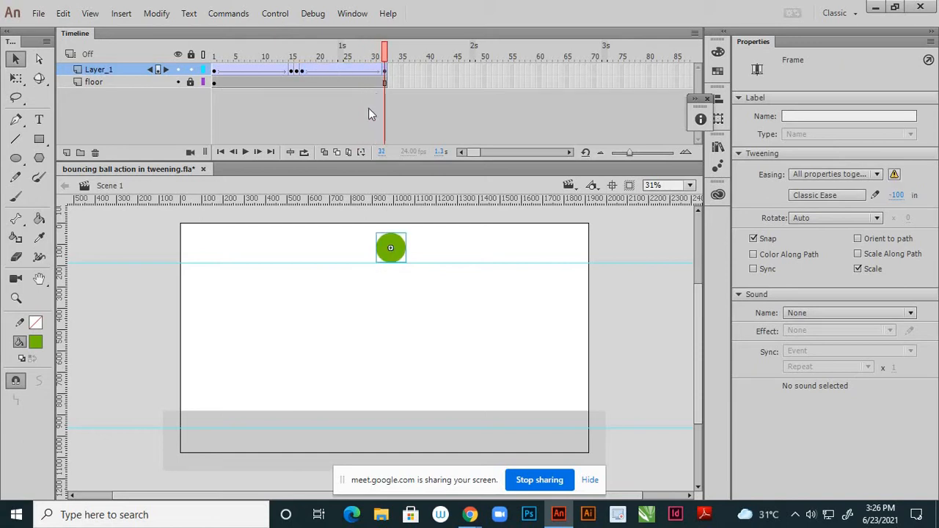
click(354, 116)
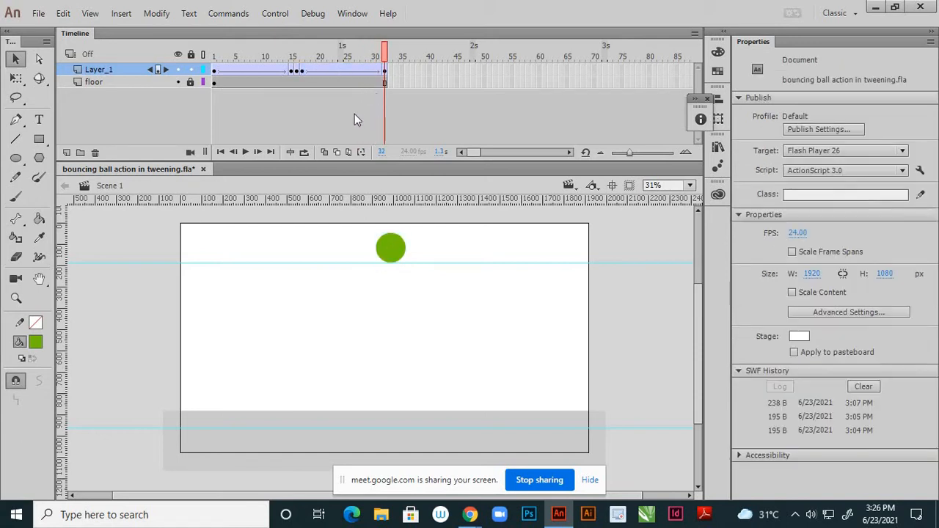
- Insert a keyframe at frame 31 on both Layer_1 and the floor layer
click(384, 72)
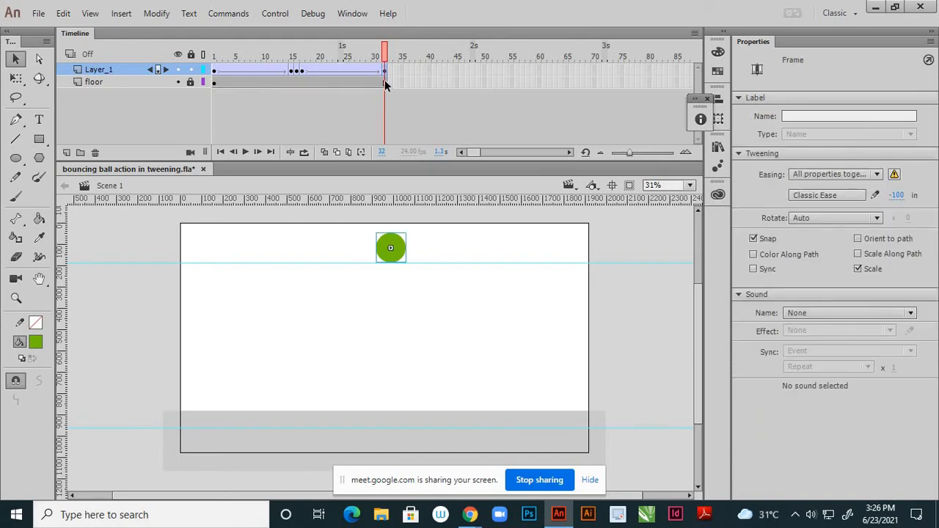
click(385, 83)
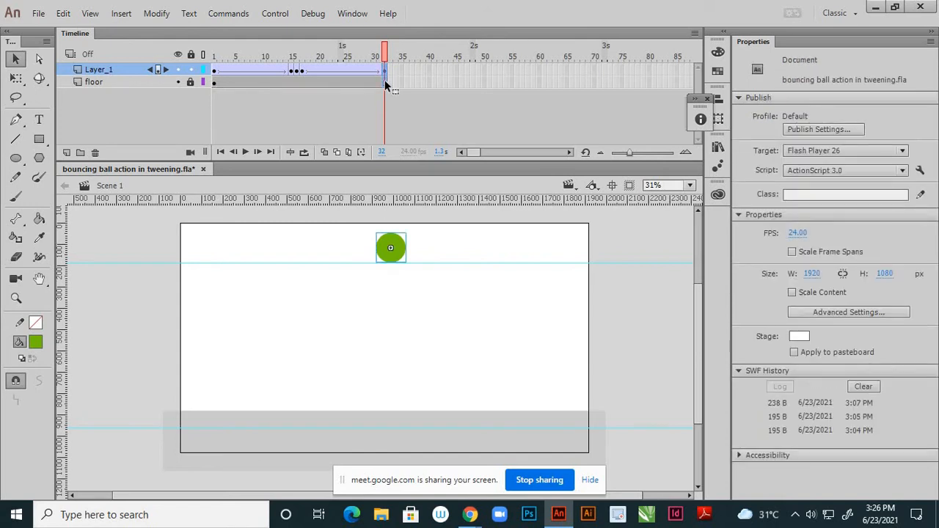
click(381, 81)
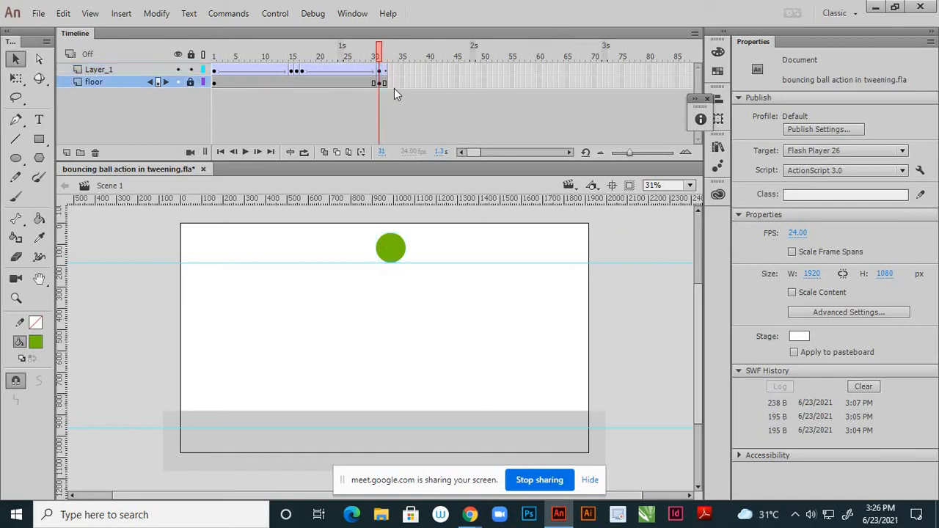
- Try extending the floor layer by one frame and adding a keyframe at its frame 32
click(385, 72)
click(385, 82)
key(F5)
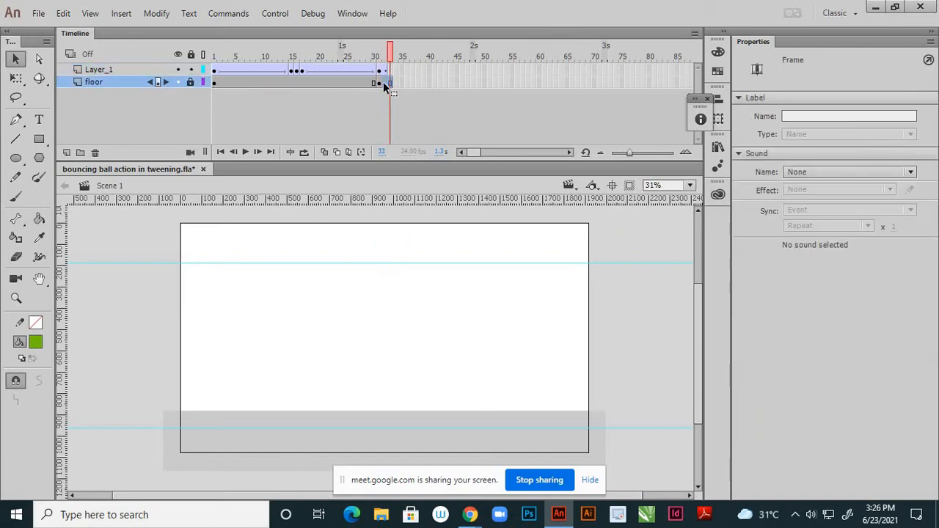
click(384, 82)
key(F6)
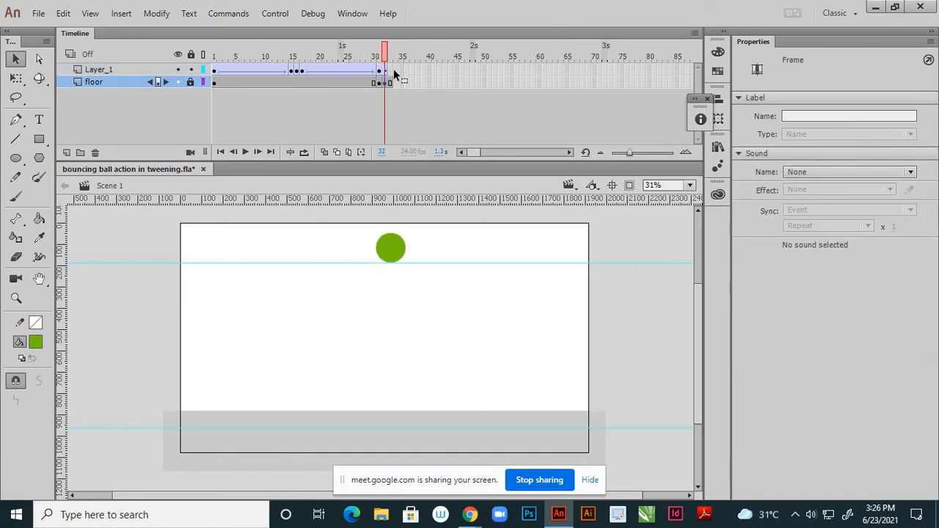
- Remove frame 32 from Layer_1 so the ball animation ends at frame 31
click(393, 69)
click(383, 80)
right_click(385, 70)
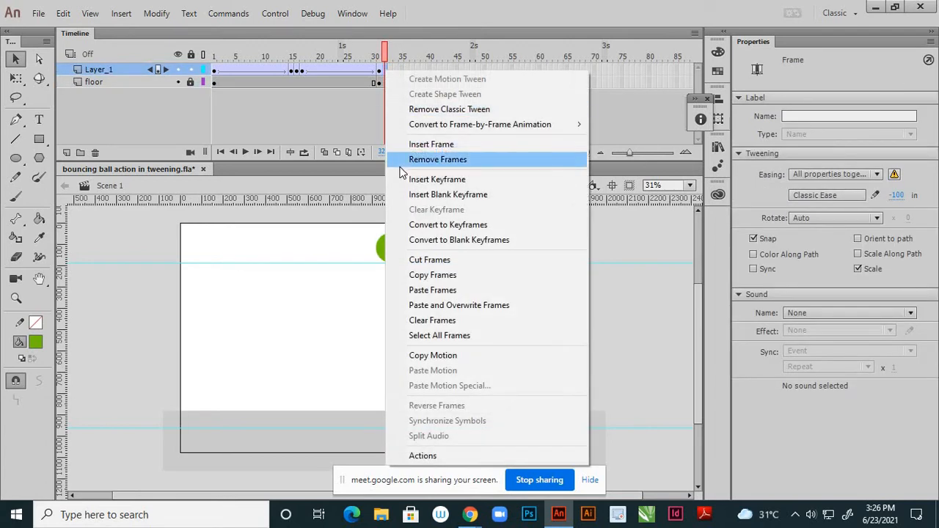
click(411, 154)
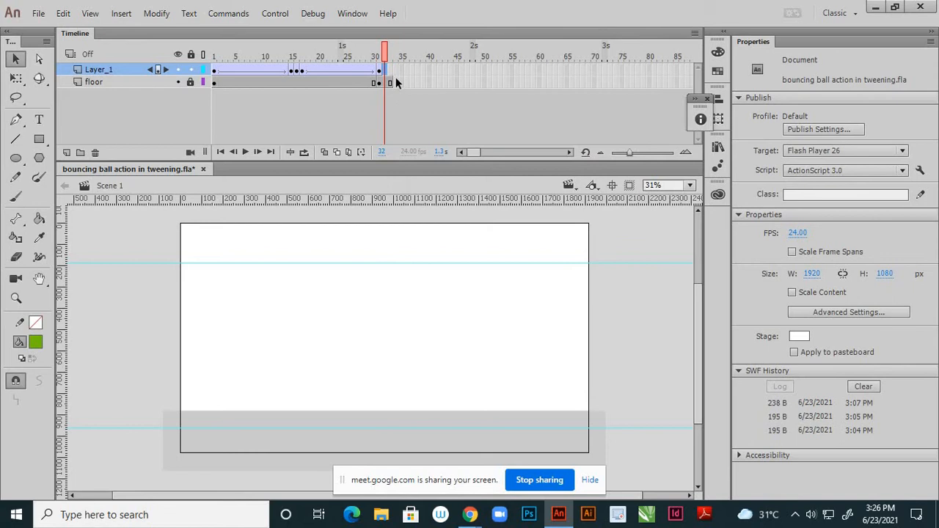
- Remove frames 32 and 33 from the floor layer so it also ends at frame 31
click(393, 81)
click(385, 83)
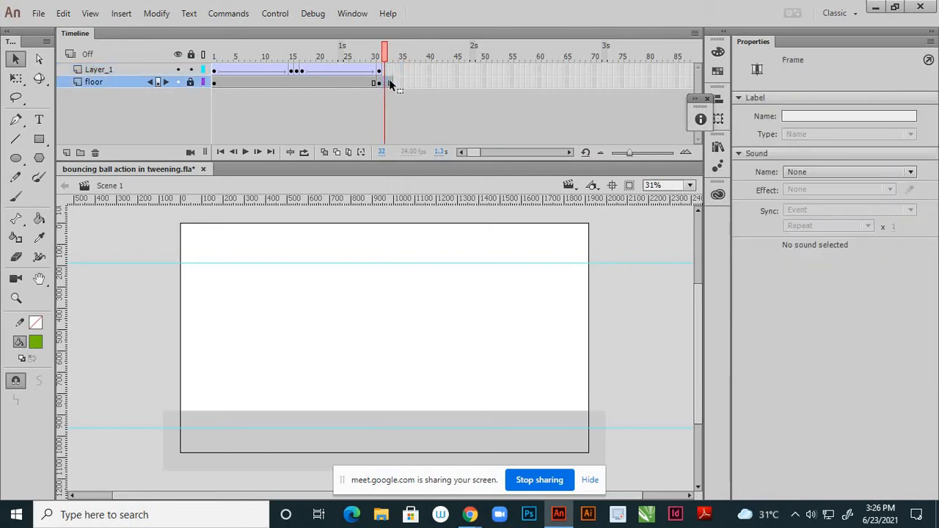
right_click(389, 81)
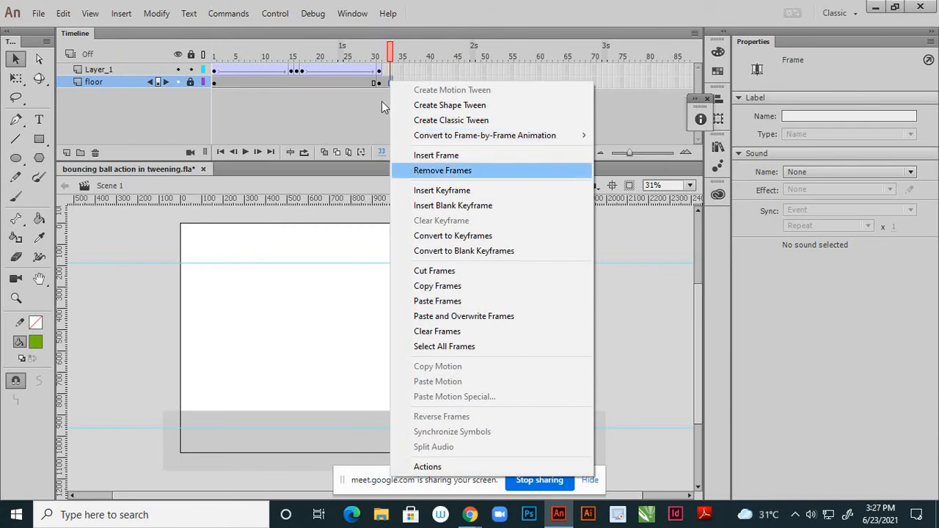
click(386, 82)
right_click(386, 84)
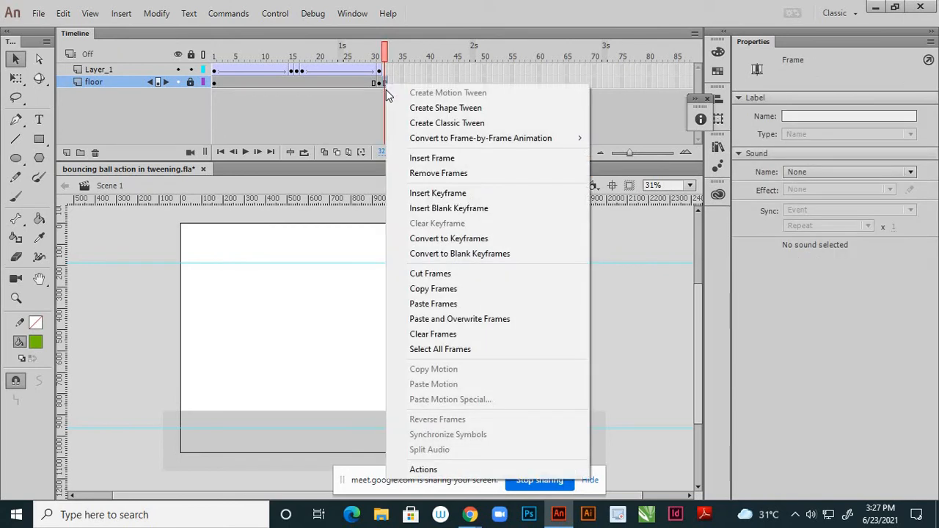
click(405, 174)
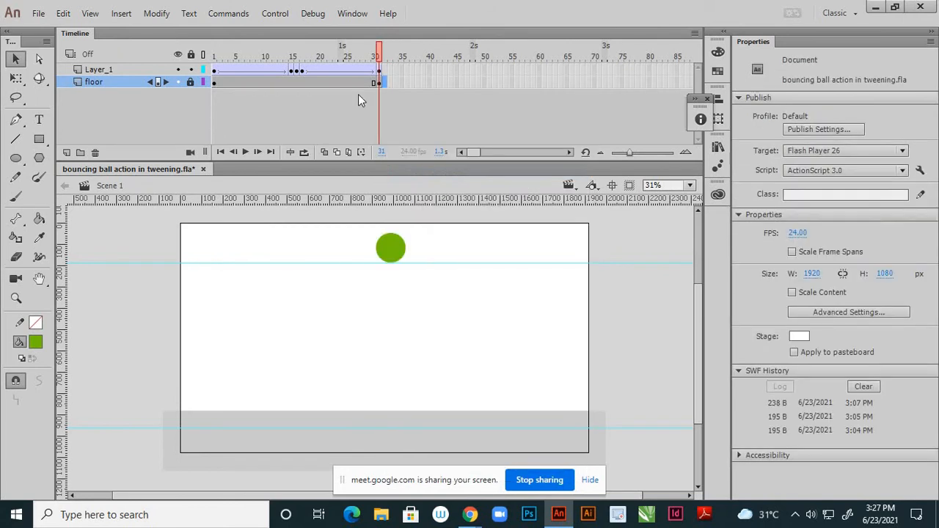
- Loop frames 1 to 31 to check the trimmed bounce and save the file
click(305, 154)
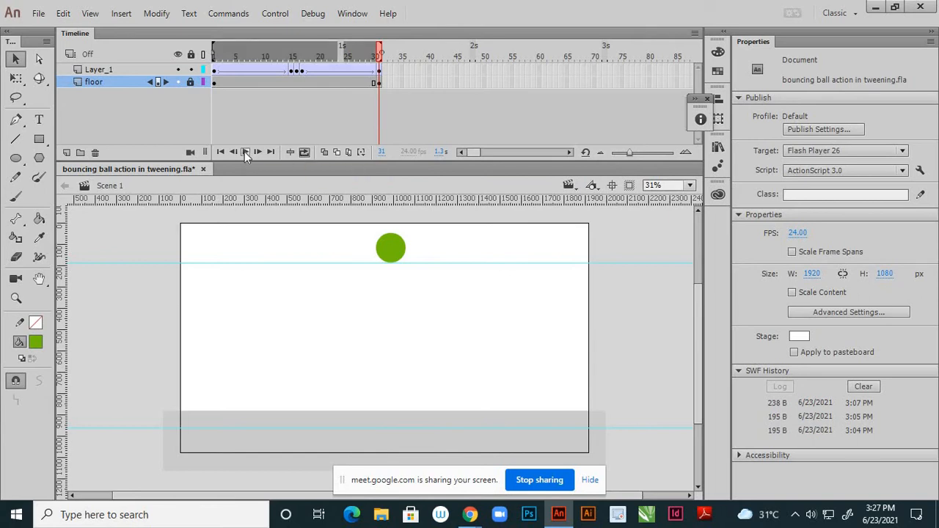
click(245, 152)
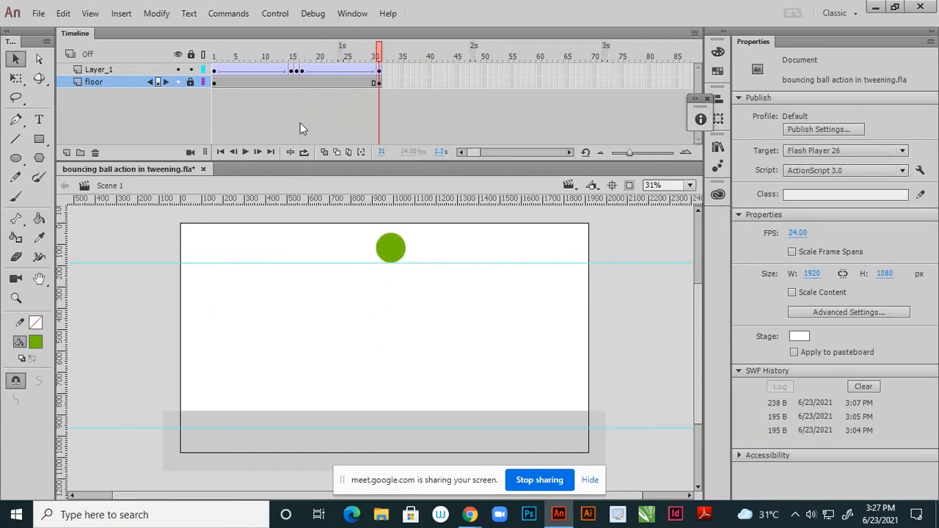
key(ctrl+s)
- Cut all of Layer_1's frames from 1 to 31 in Scene 1
drag(215, 73, 381, 73)
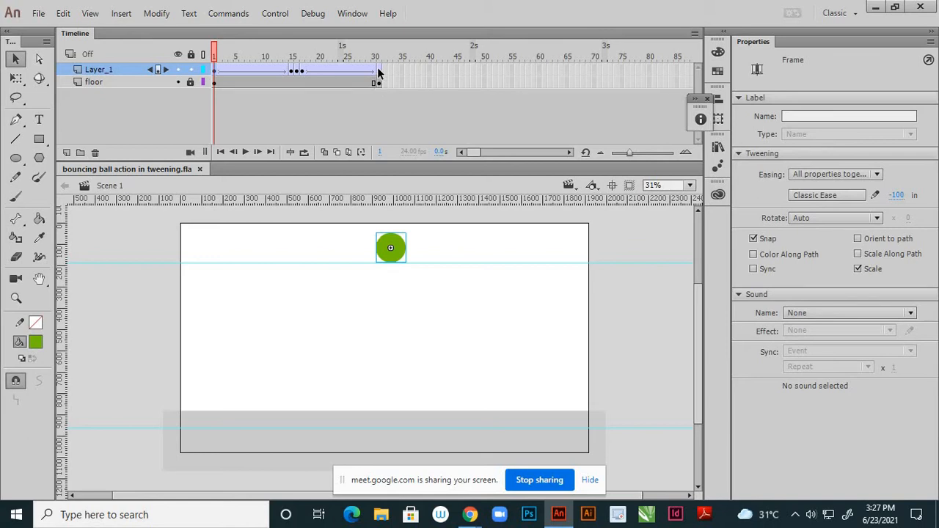
click(379, 71)
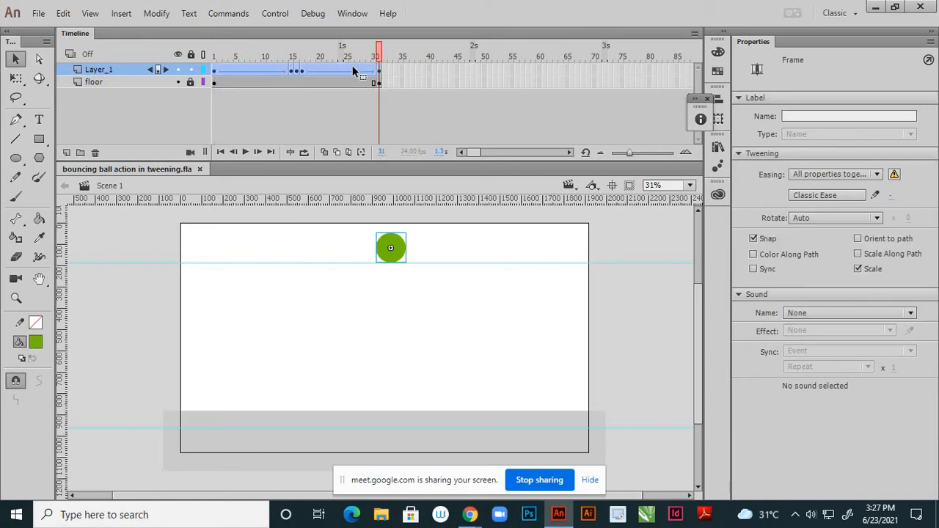
right_click(312, 73)
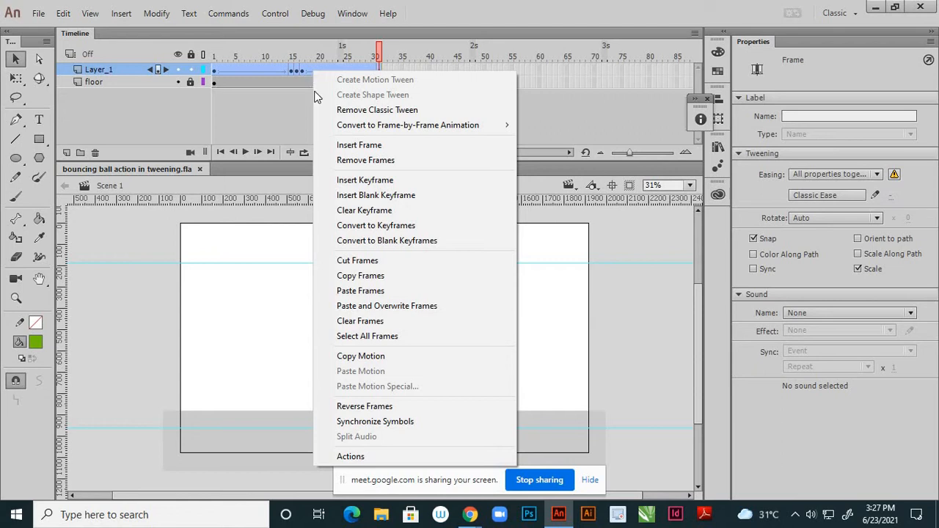
click(349, 261)
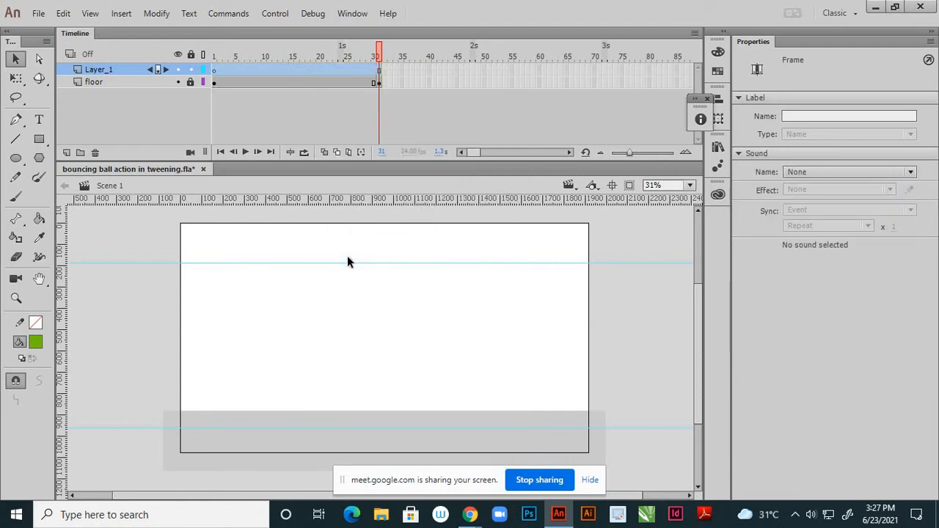
- Create a new Movie Clip symbol named "ball action"
click(125, 19)
click(136, 29)
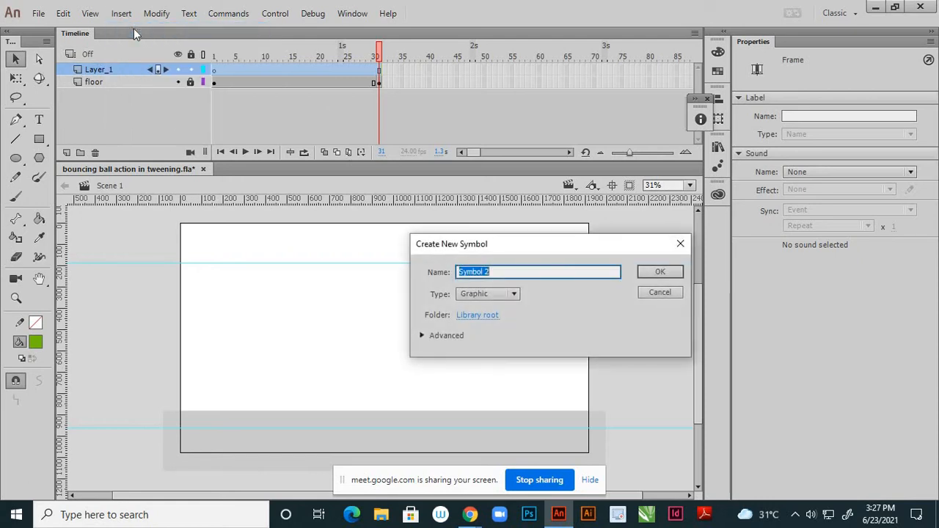
click(513, 294)
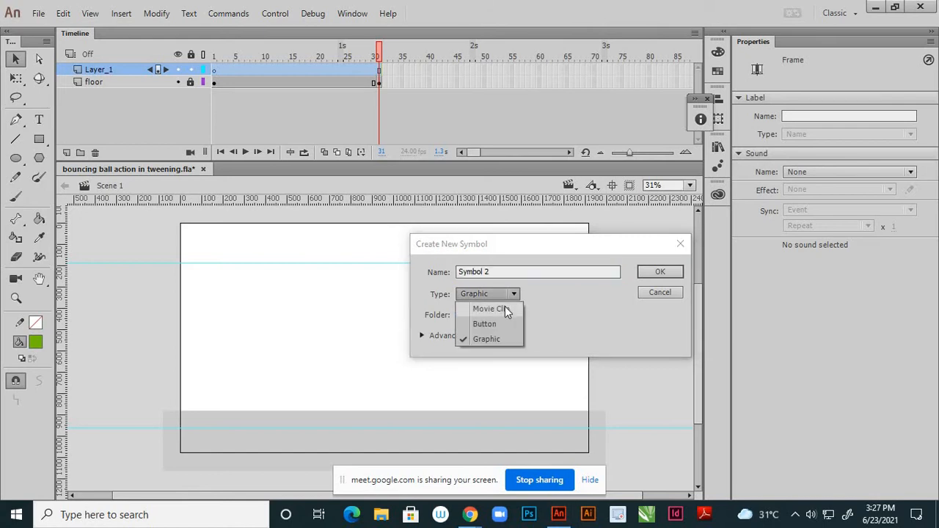
click(505, 306)
drag(490, 271, 447, 272)
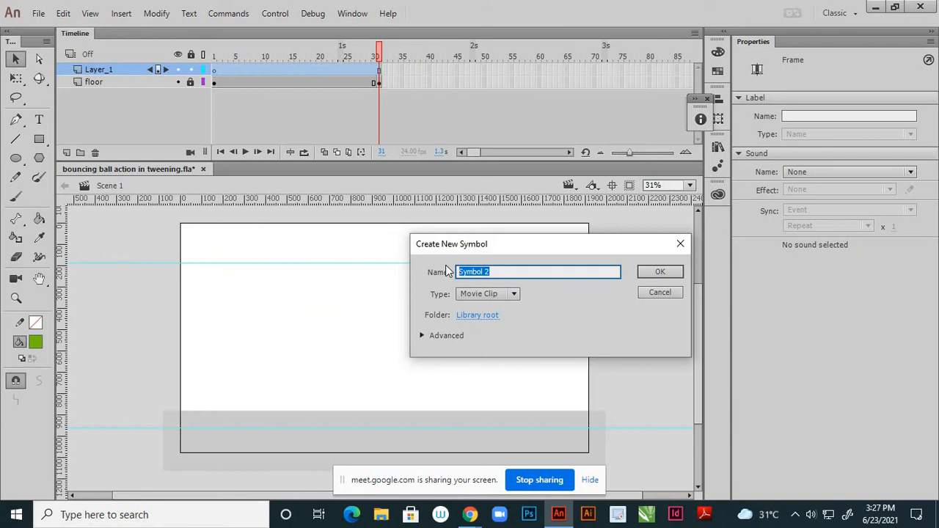
text(ball action)
click(658, 273)
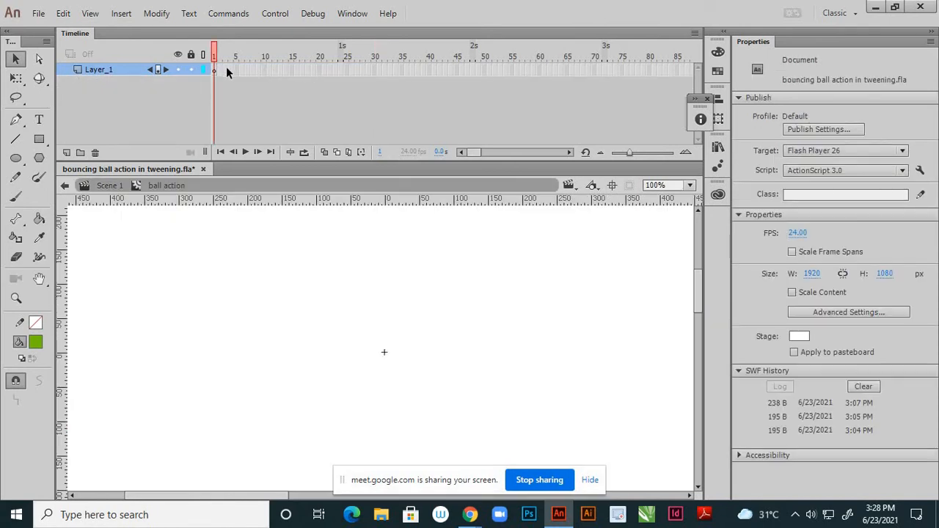
- Paste the cut ball frames at frame 1 of Layer_1 inside the ball action symbol and view frame 14
click(213, 70)
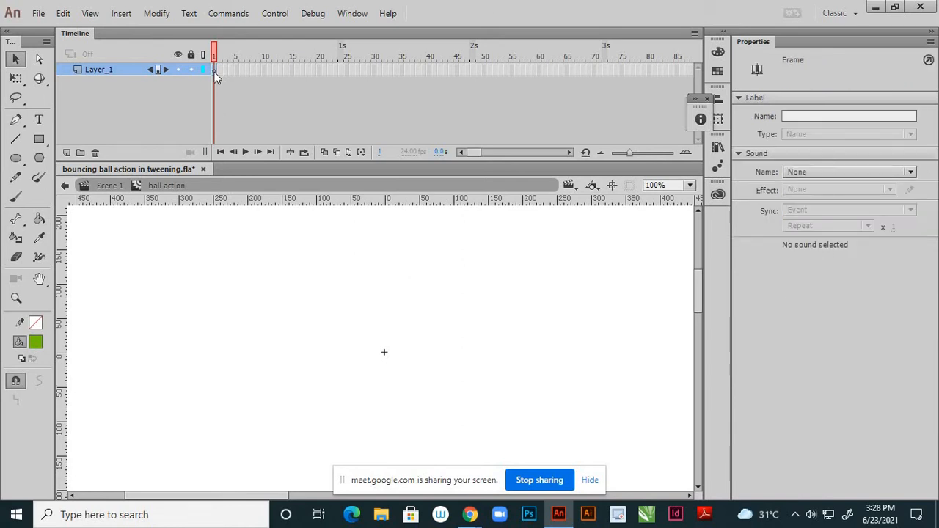
right_click(212, 70)
click(267, 292)
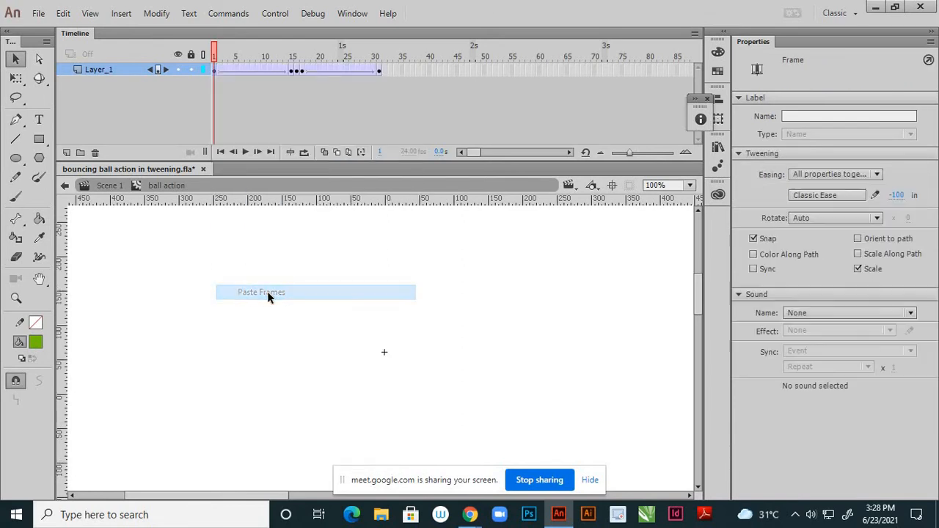
click(265, 98)
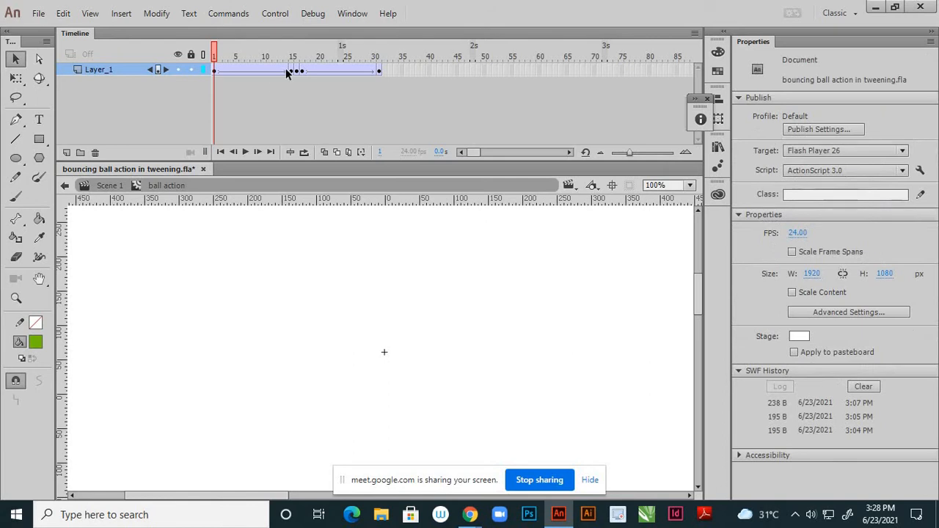
click(286, 70)
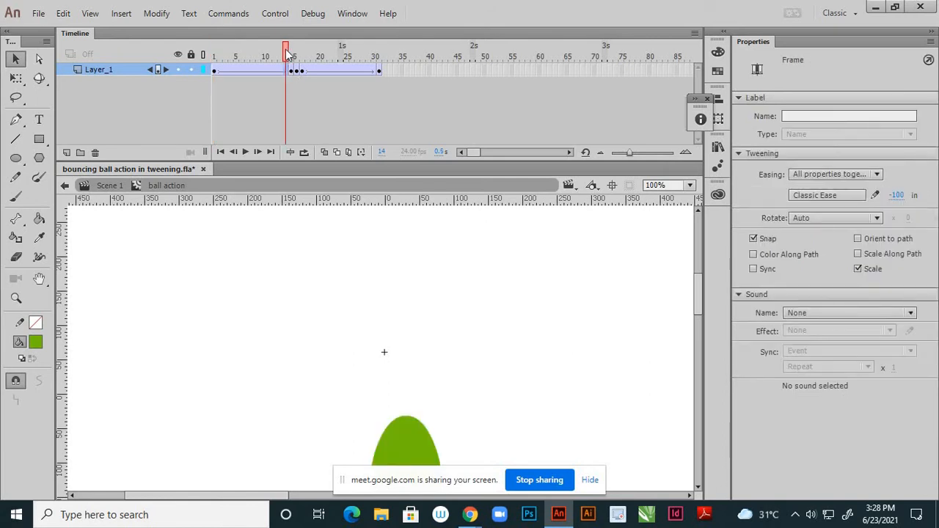
- Return to Scene 1 and place an instance of the ball action movie clip on frame 1 of Layer_1, near the stage's upper middle
drag(290, 55, 210, 55)
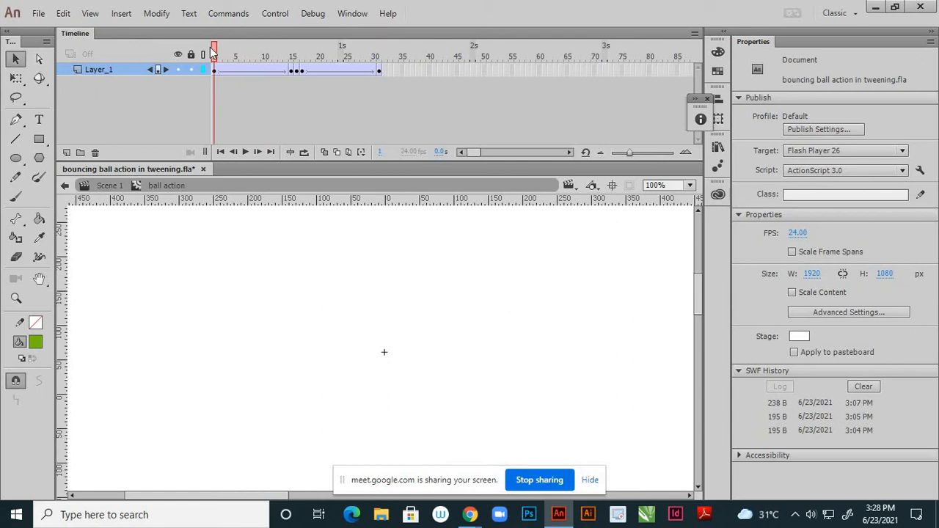
click(64, 186)
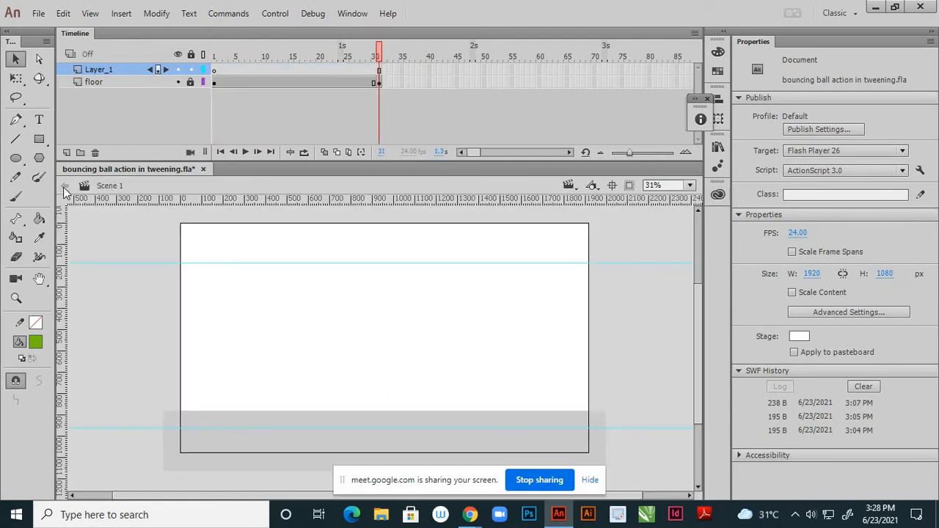
click(214, 71)
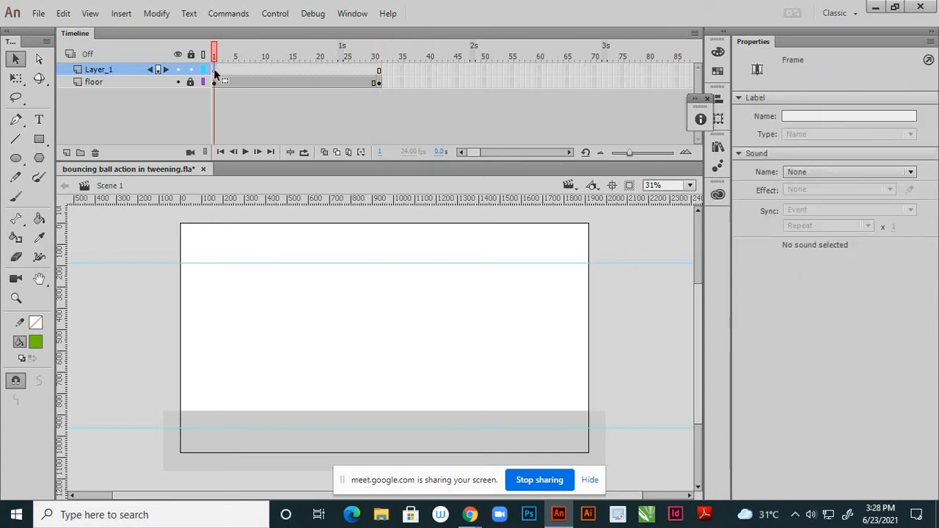
click(718, 150)
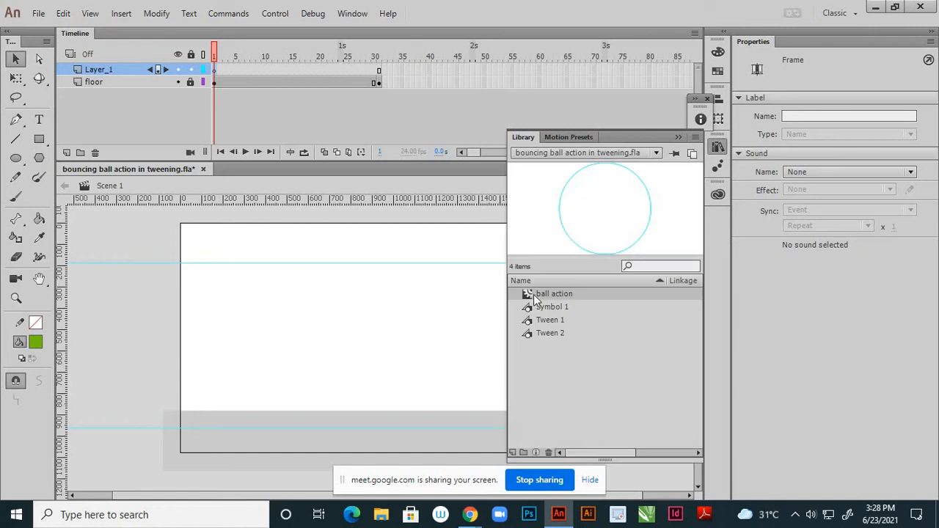
drag(536, 296, 388, 283)
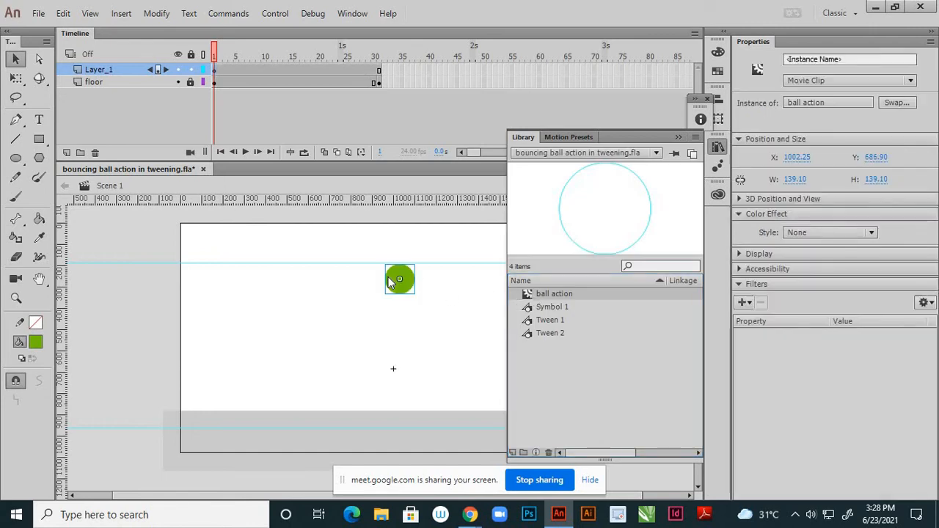
click(442, 308)
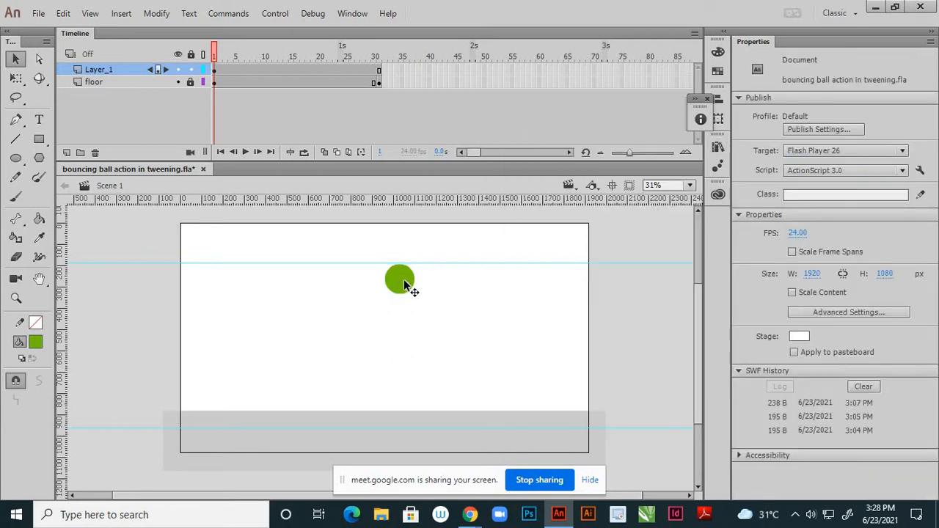
- Nudge the ball action instance up and slightly left to X 999.00, Y 534.15, just above the upper guide
click(401, 286)
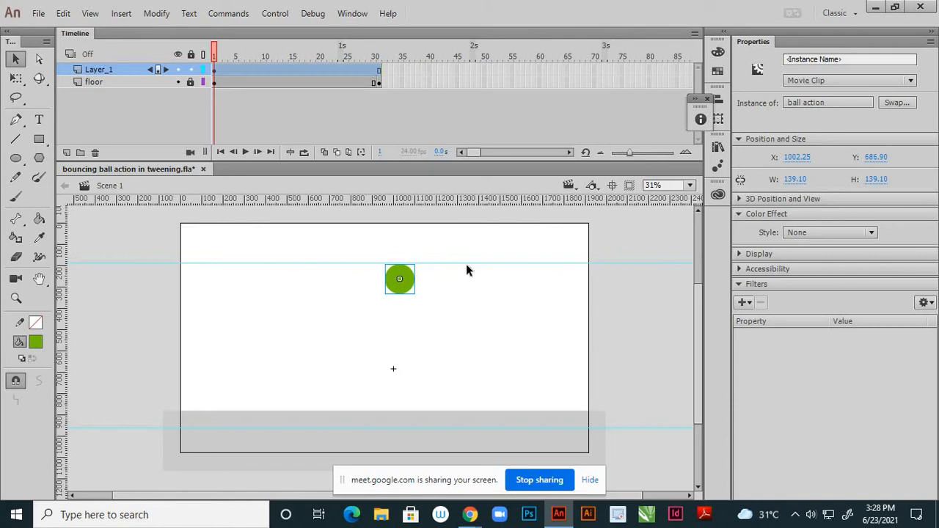
key(Left)
key(Left)
key(Left)
key(shift+Up)
key(shift+Up)
key(shift+Up)
key(shift+Up)
key(shift+Up)
key(shift+Up)
key(shift+Up)
key(shift+Up)
key(shift+Up)
key(shift+Up)
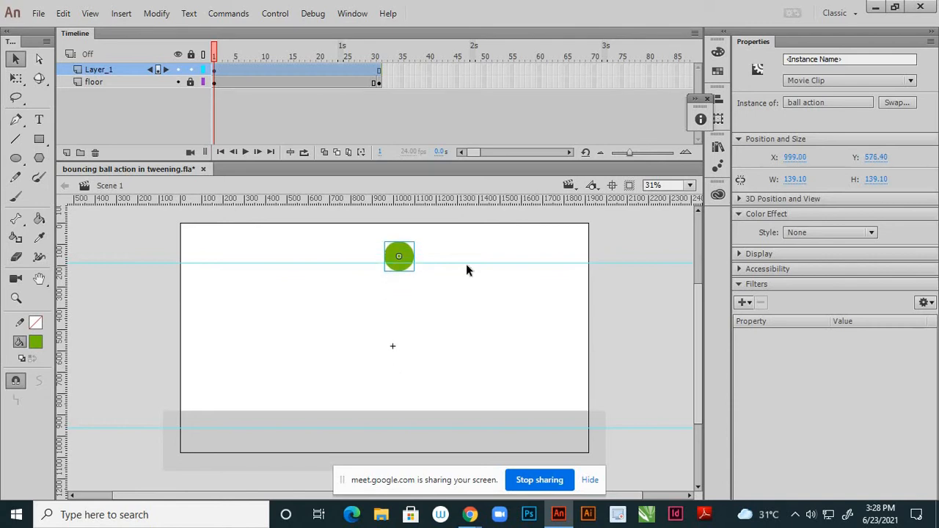
key(shift+Up)
key(shift+Up)
key(shift+Up)
key(shift+Up)
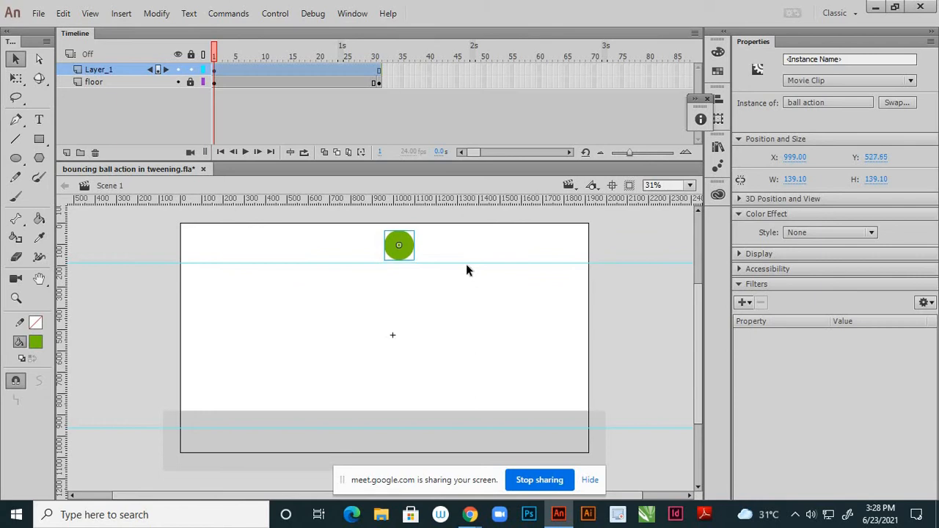
key(Down)
key(Down)
key(Down)
key(Down)
key(Down)
key(Down)
click(468, 249)
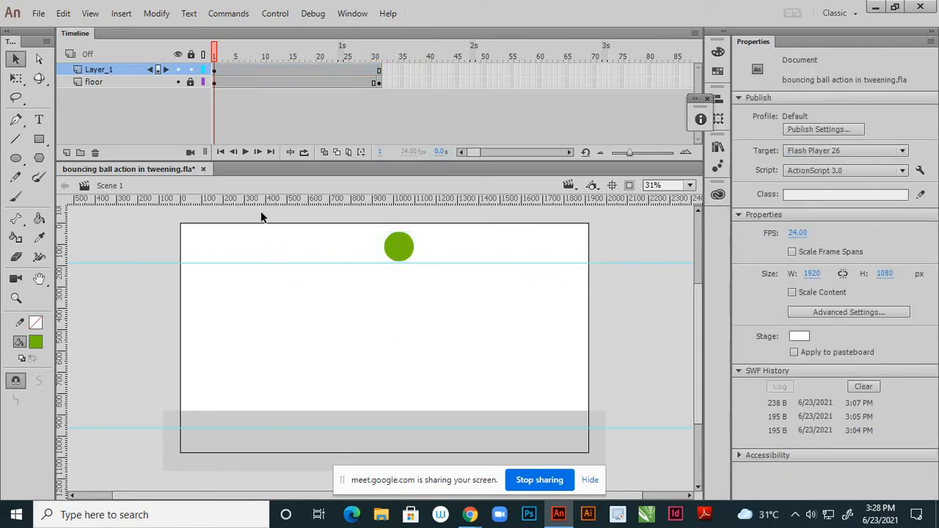
- Play the Scene 1 timeline, and preview the bounce inside the ball action symbol before returning to Scene 1
click(246, 153)
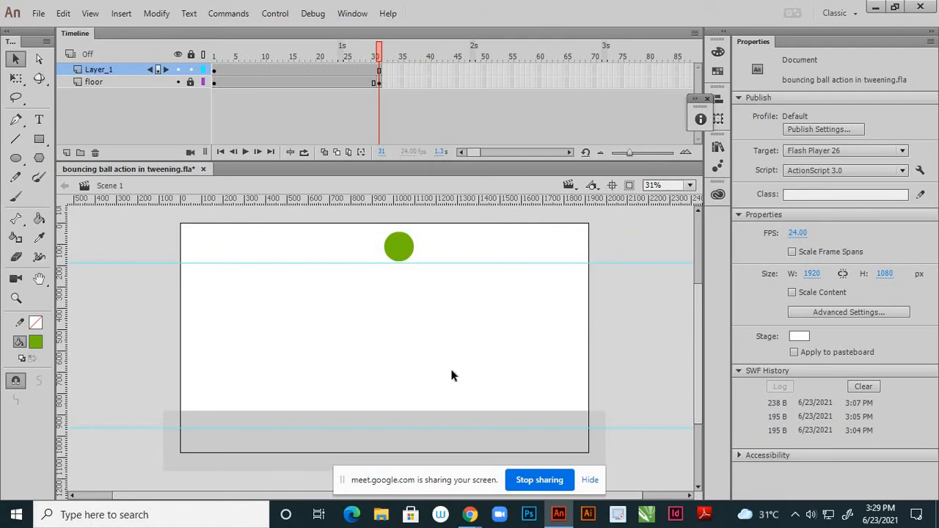
click(403, 252)
double_click(403, 250)
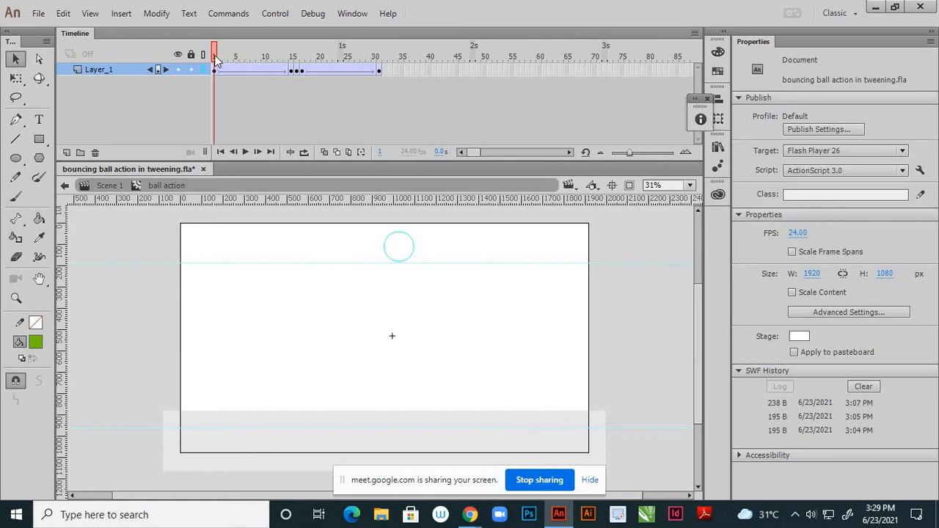
mouse_move(222, 58)
mouse_down()
mouse_move(248, 72)
mouse_move(214, 65)
mouse_up()
click(243, 152)
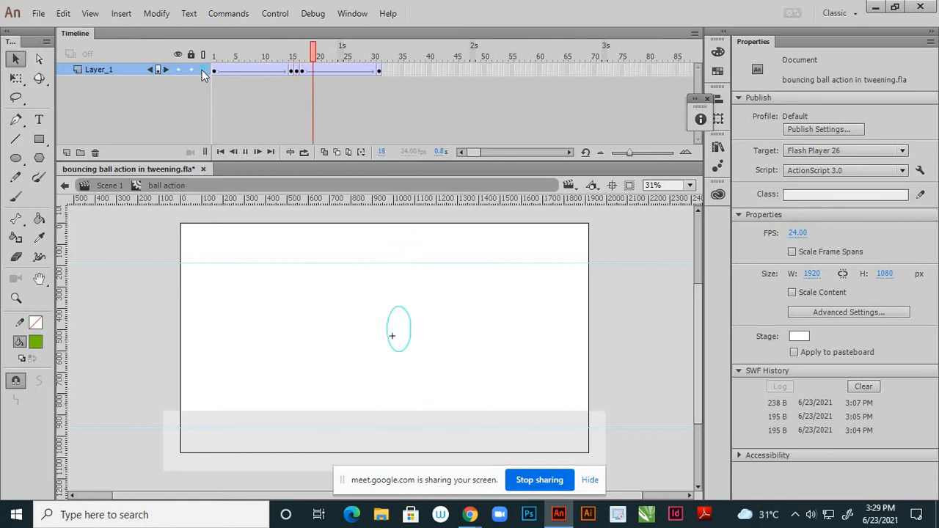
click(245, 151)
click(243, 151)
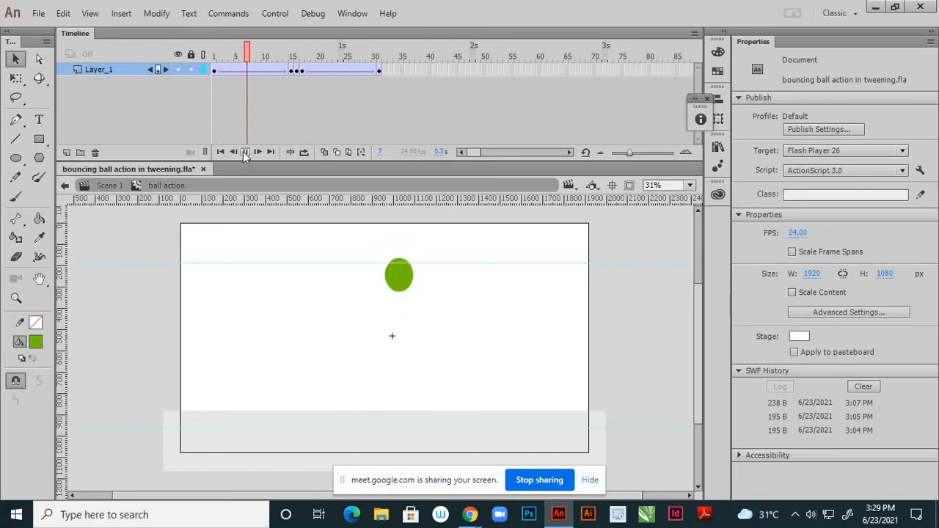
click(65, 188)
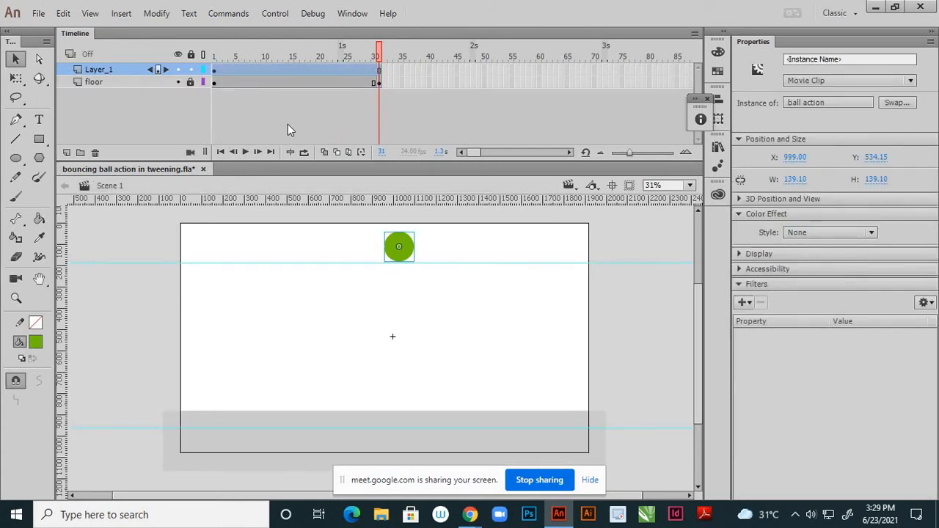
- Play Scene 1 from frame 1 and test the movie to check the ball action clip in the exported SWF
click(215, 73)
click(246, 152)
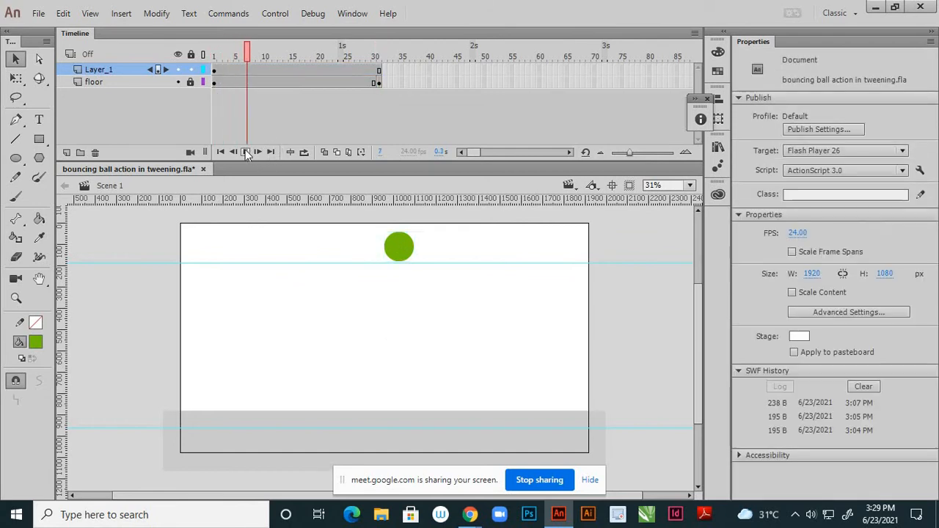
click(342, 110)
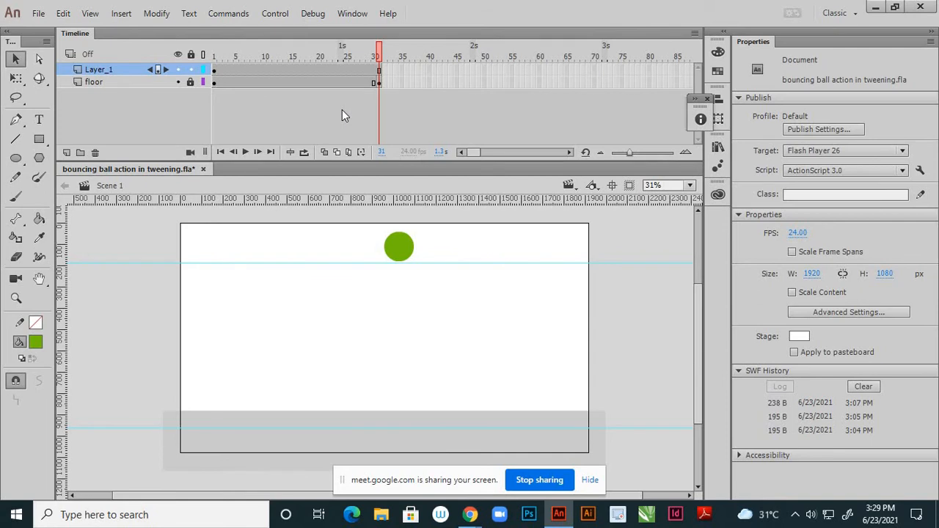
key(ctrl+Return)
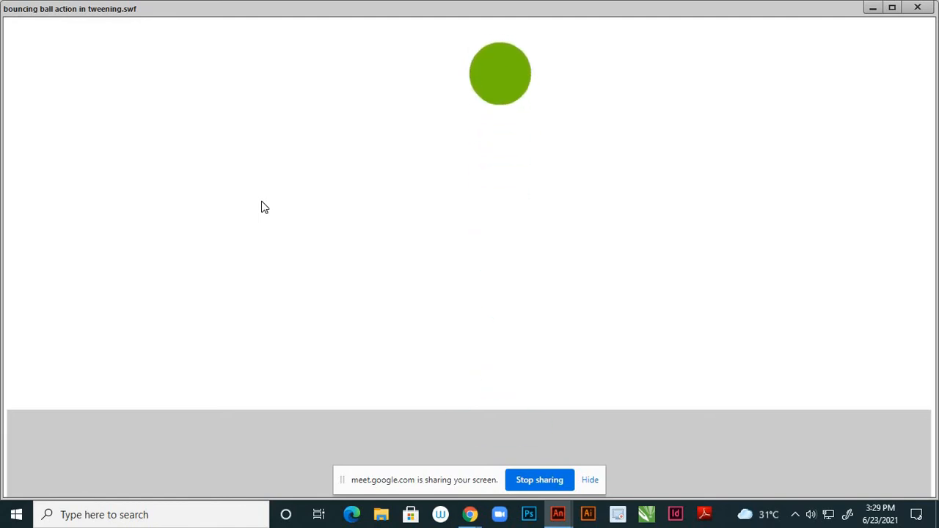
click(917, 8)
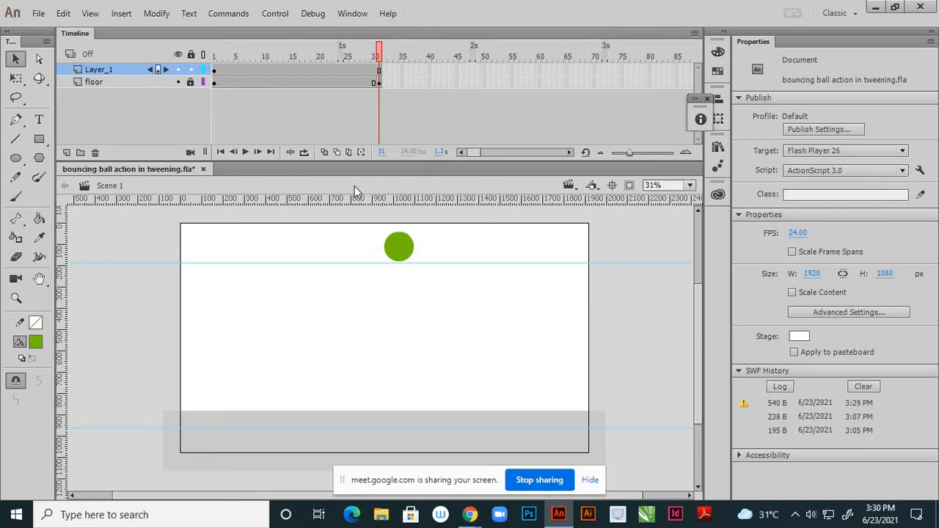
- Nudge the ball action instance on frame 1 left to X 986.00
click(214, 74)
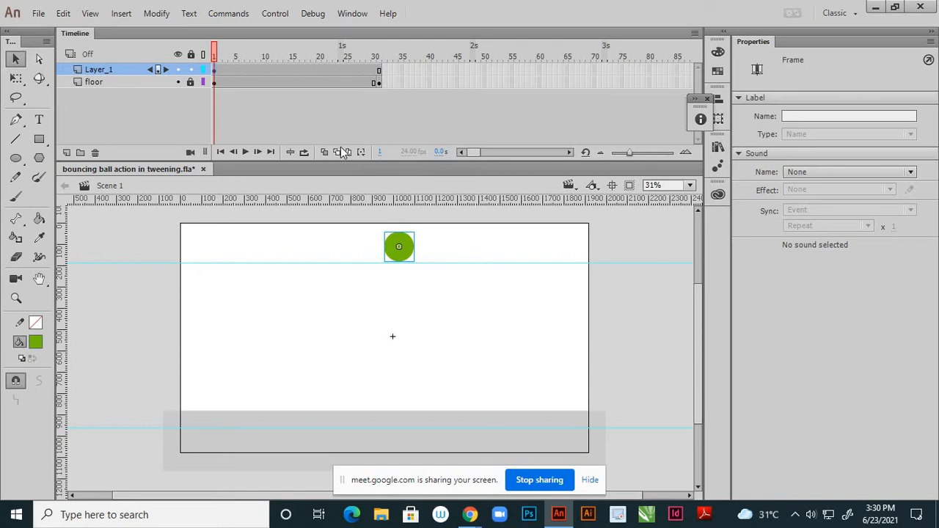
key(Left)
key(Left)
key(Left)
key(Left)
key(Left)
key(Left)
key(Left)
key(Left)
key(Left)
key(Left)
click(406, 249)
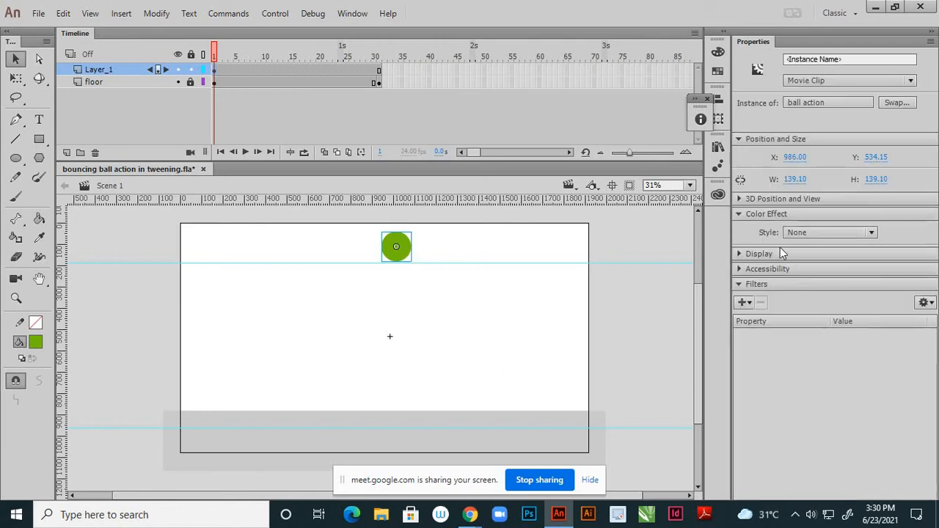
- Add a Glow filter to the ball action instance and set its color to a cyan-teal swatch
click(743, 303)
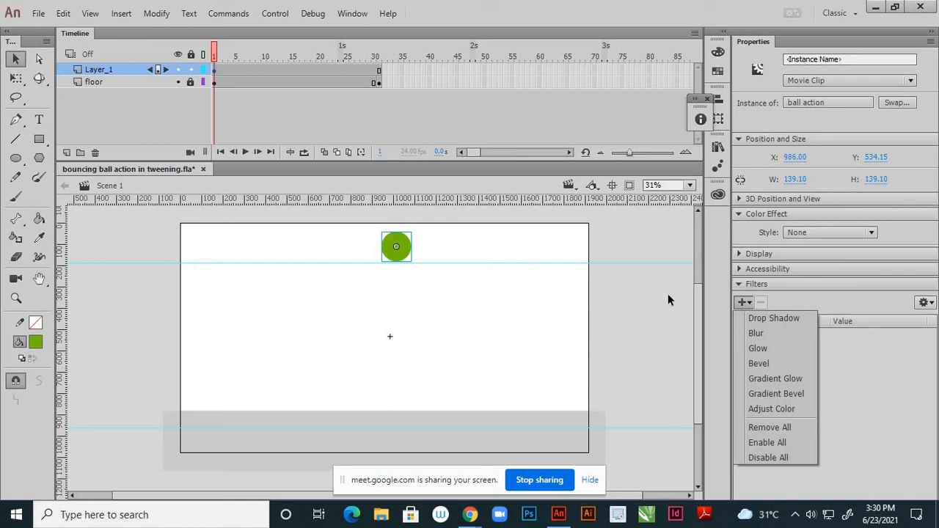
click(460, 230)
scroll(409, 235, up, 2)
scroll(409, 233, up, 2)
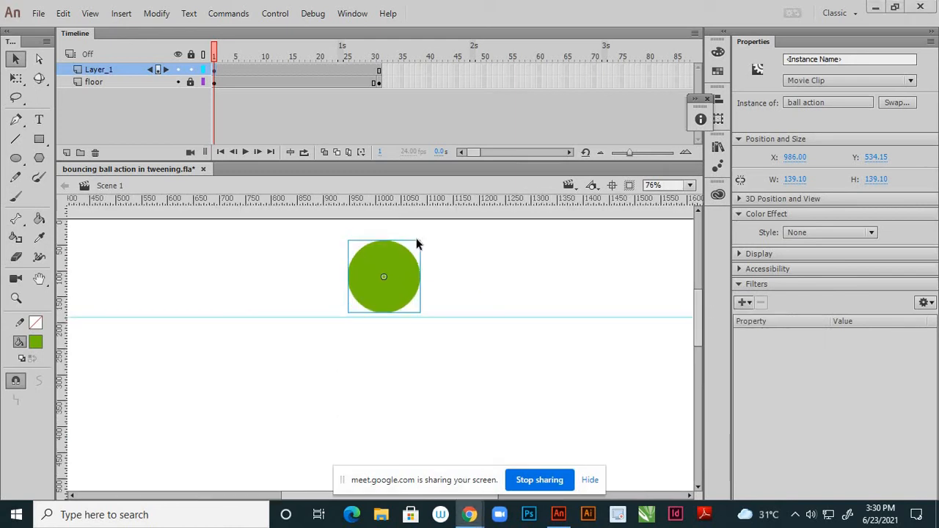
click(746, 302)
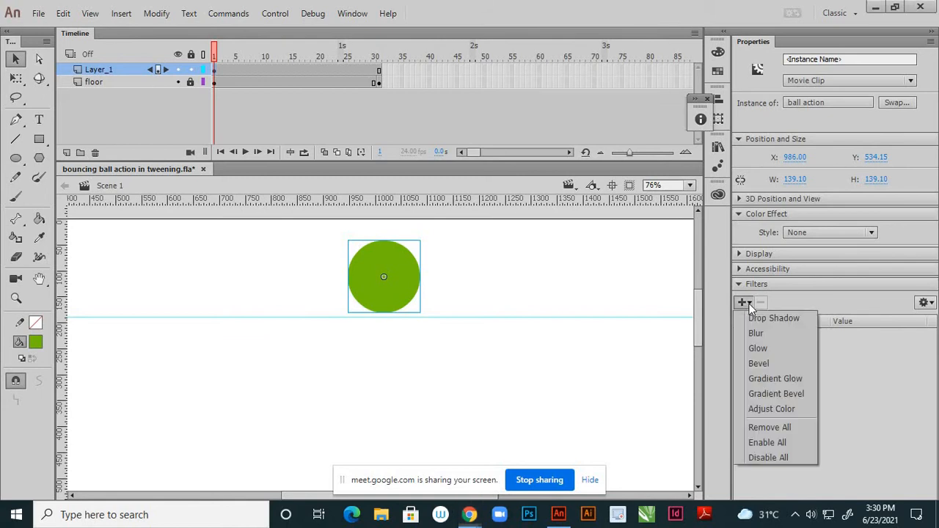
click(774, 346)
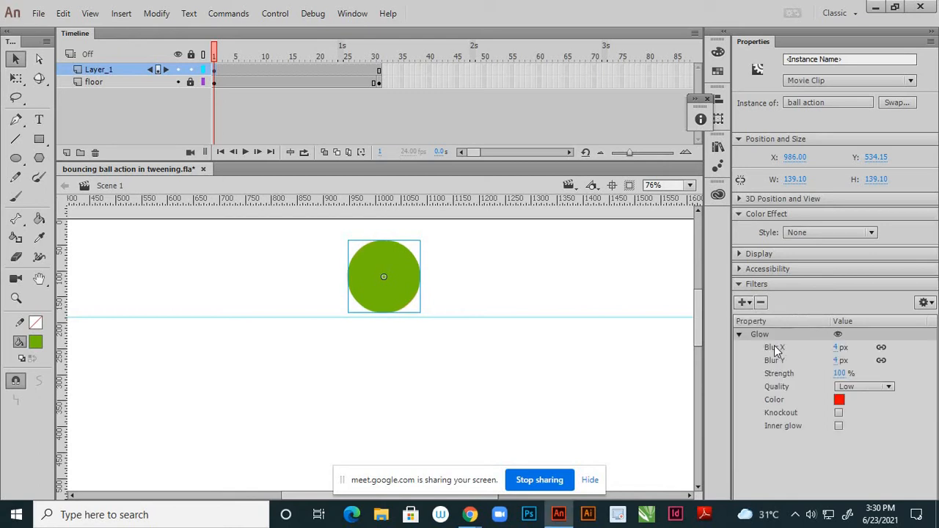
click(840, 400)
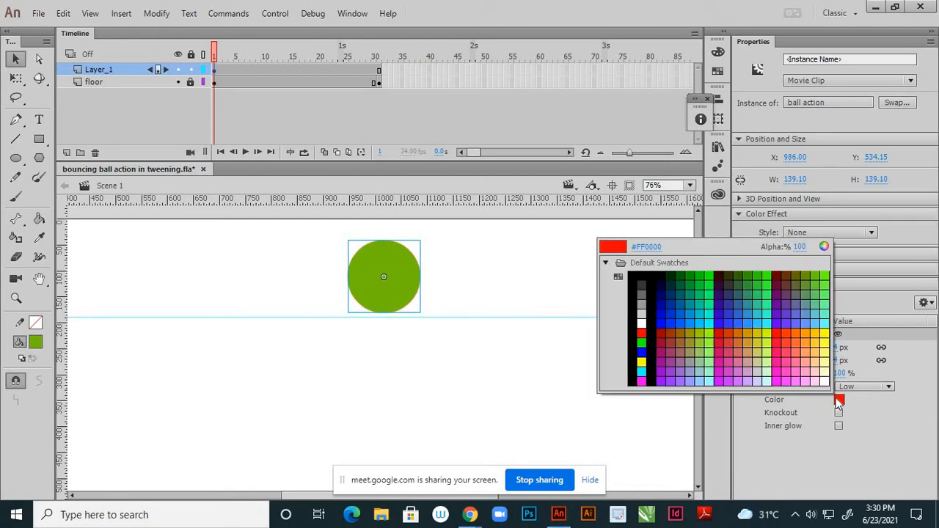
click(758, 316)
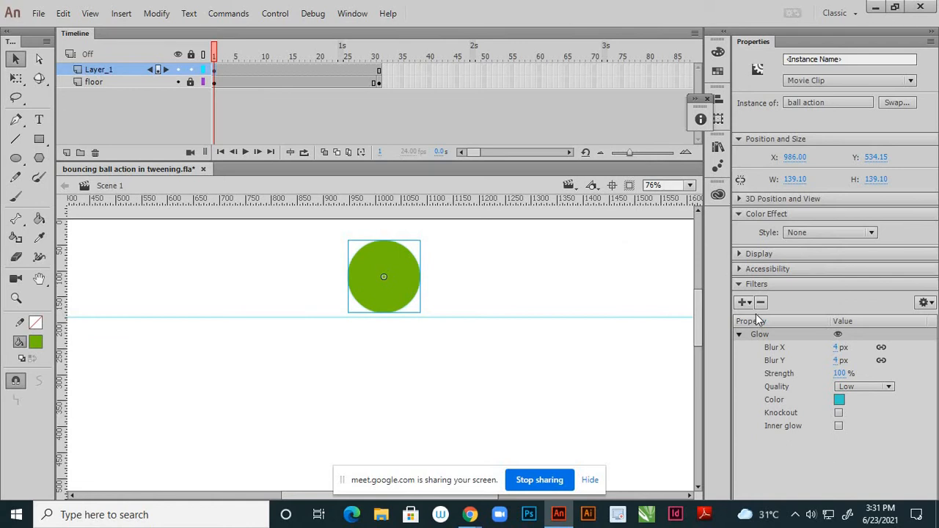
- Set the Glow filter's linked Blur X and Blur Y to 20 px and deselect the ball
click(836, 348)
text(12)
key(Return)
text(17)
key(Return)
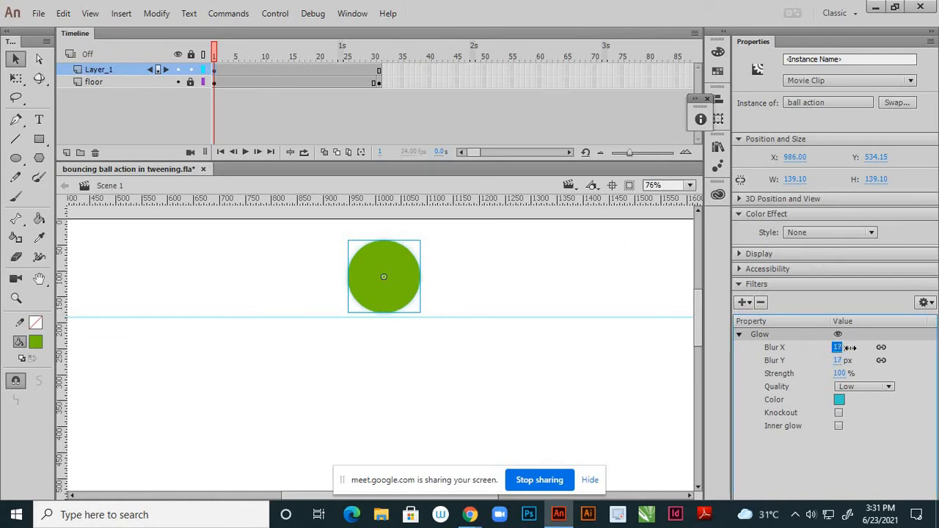
click(839, 348)
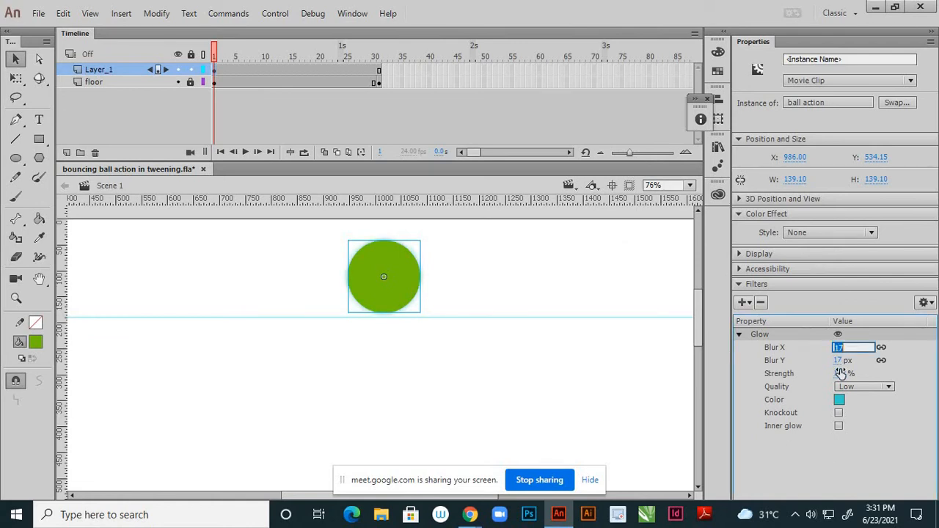
text(20)
key(Return)
click(524, 314)
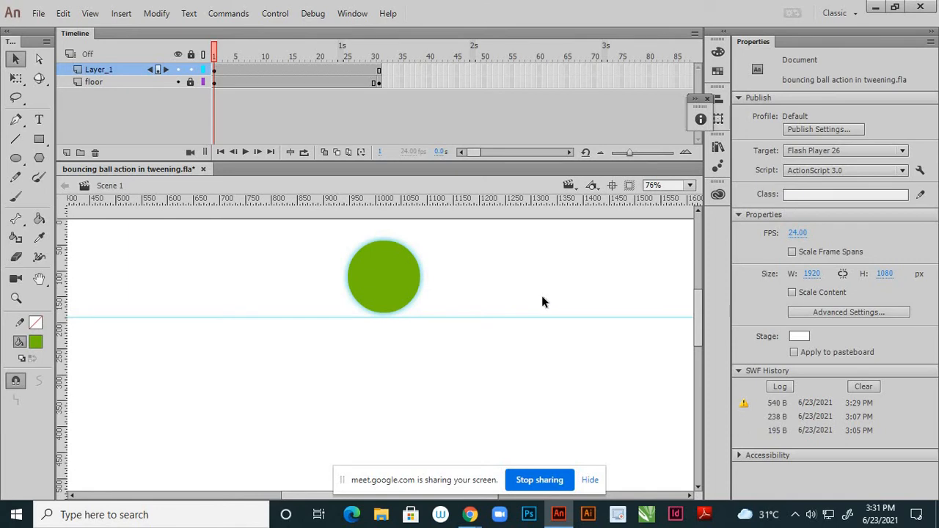
- Set the stage color to black (#000000) and inspect the ball's glow against it
scroll(541, 296, down, 2)
scroll(543, 272, down, 1)
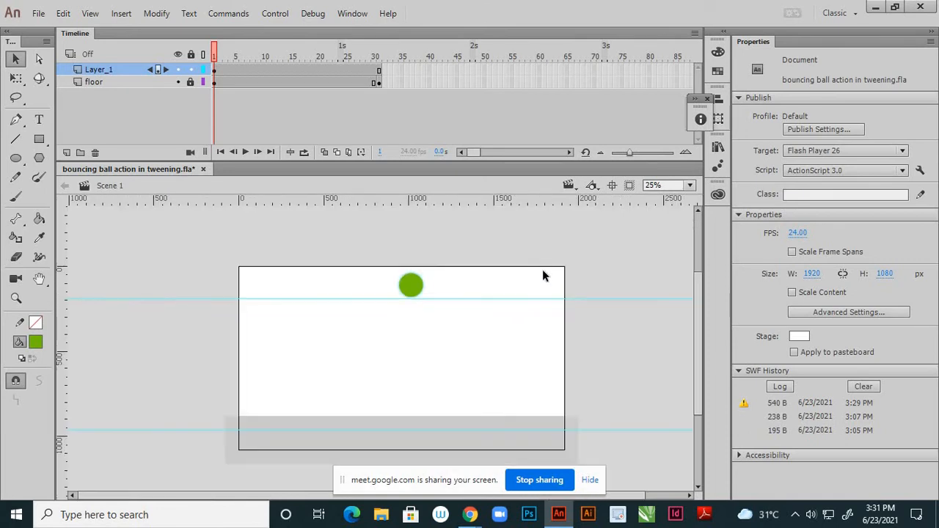
click(799, 336)
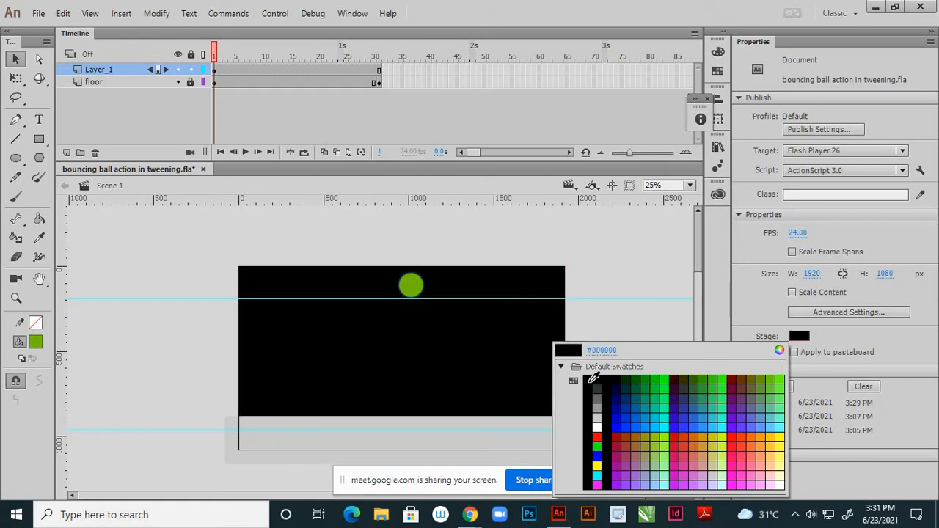
click(598, 383)
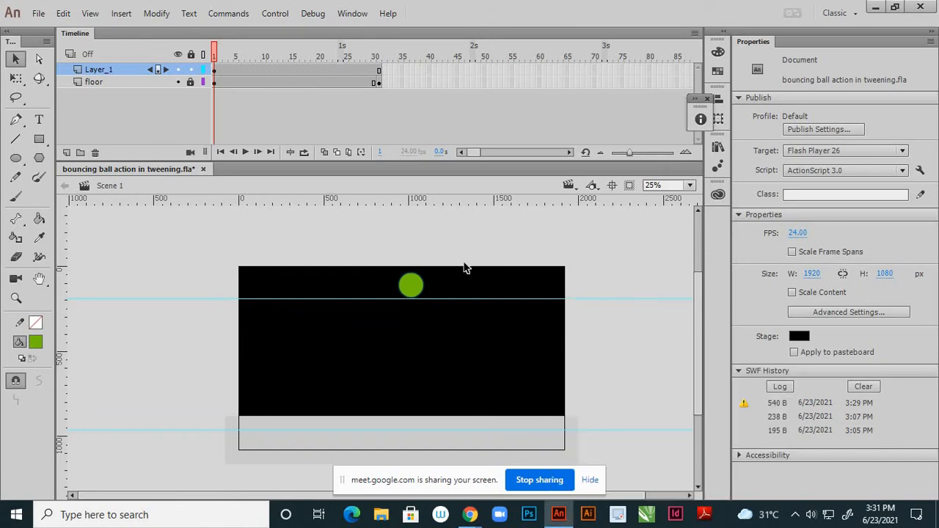
scroll(411, 285, up, 5)
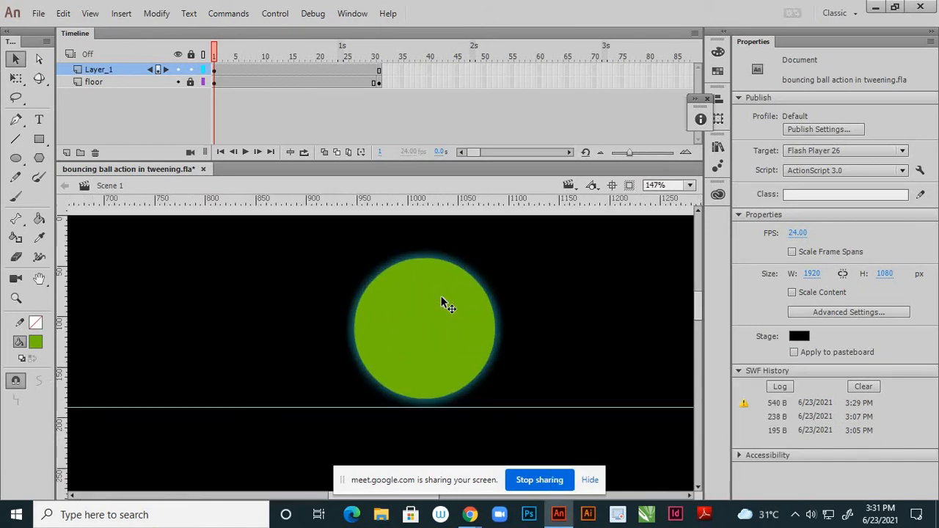
scroll(442, 297, down, 2)
scroll(441, 291, down, 1)
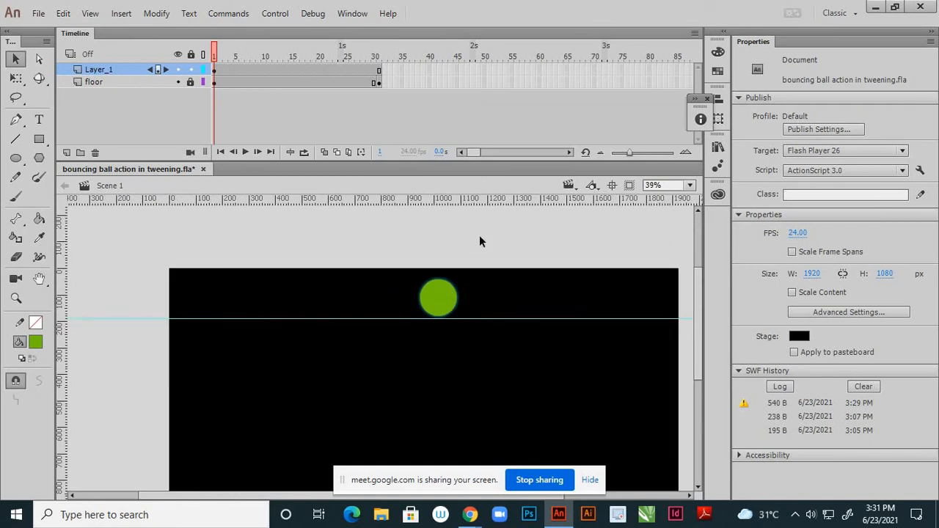
- Test the movie to preview the glowing ball's bounce, close the preview and save the document
key(ctrl+Return)
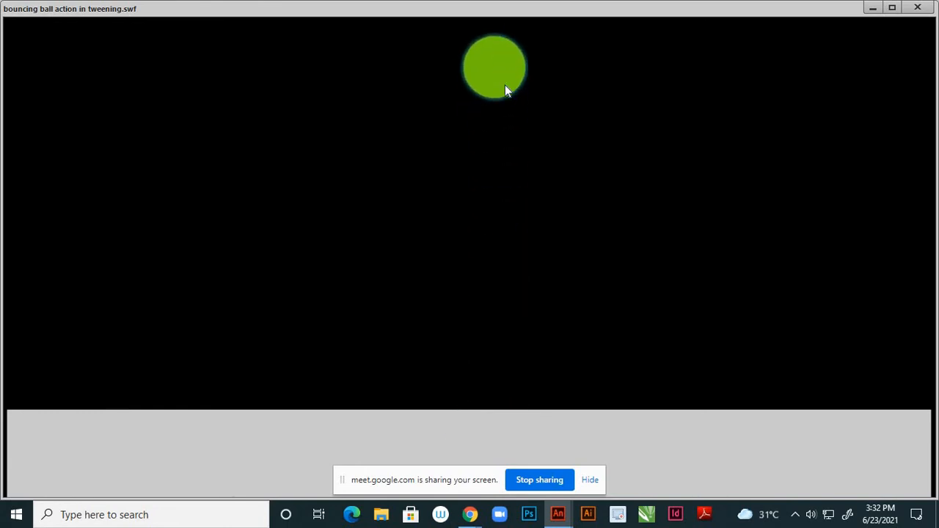
click(917, 8)
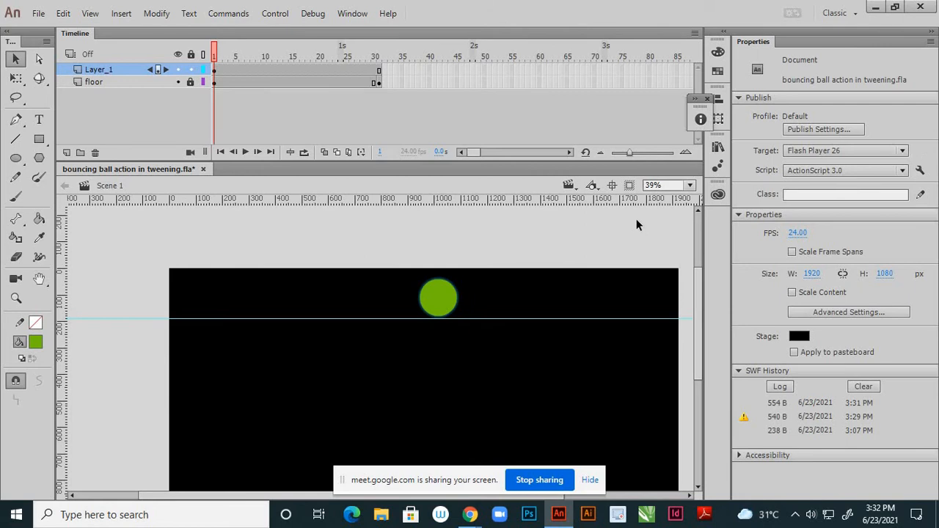
key(ctrl+s)
scroll(481, 255, down, 2)
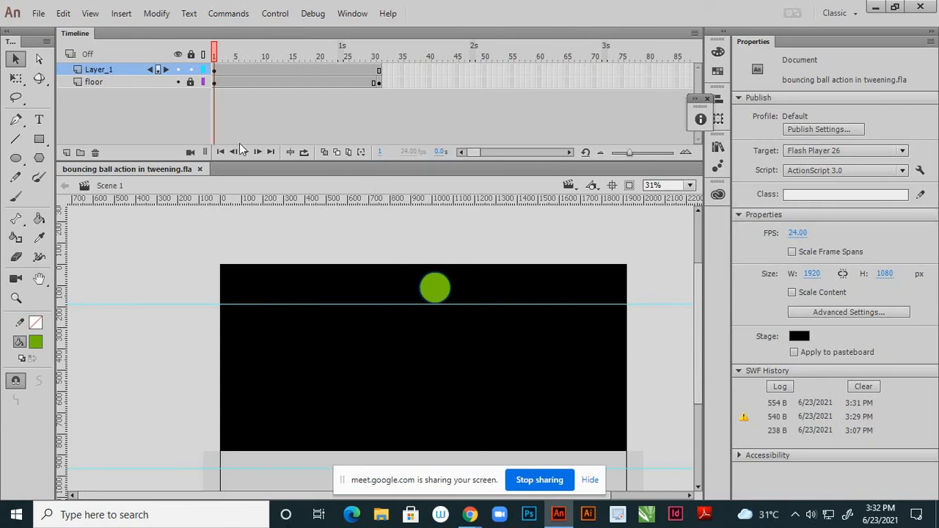
click(304, 152)
- Clear the open windows to reach the desktop and look inside the pendulum animation folder
click(876, 9)
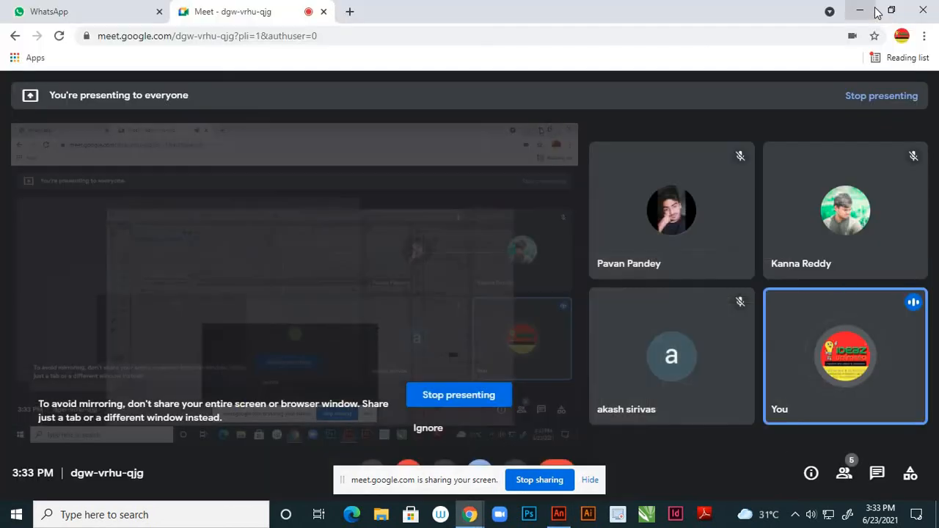
click(860, 8)
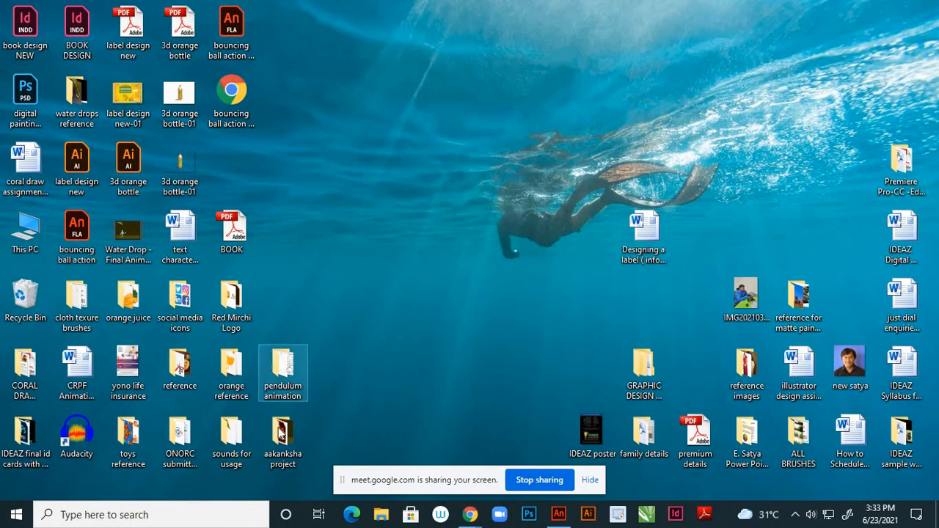
double_click(289, 382)
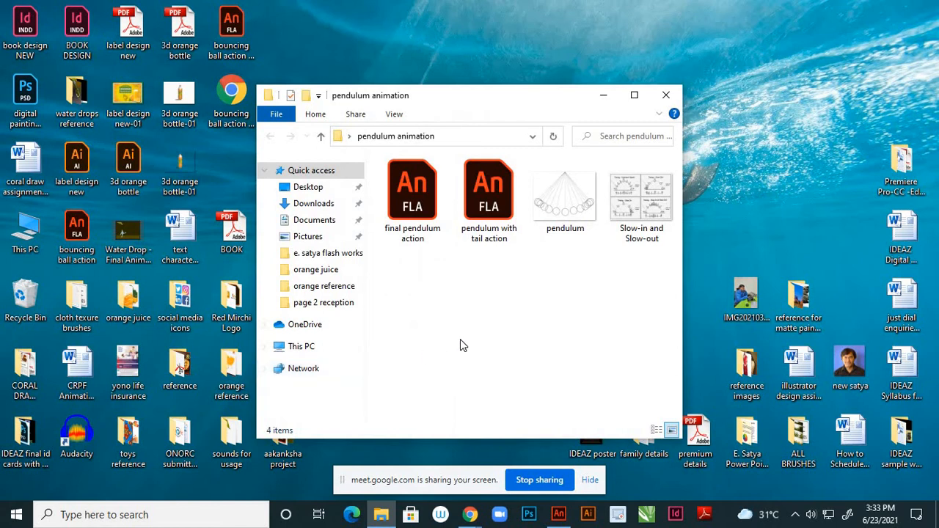
click(603, 95)
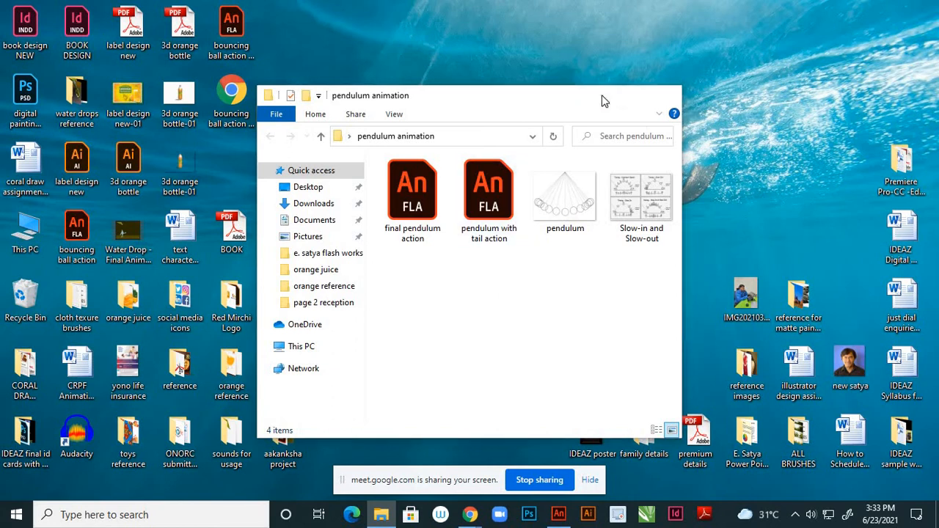
- Back in Adobe Animate, export the animation as a 1920 x 1080 video, bouncing ball action in tweening.mov, with Adobe Media Encoder conversion enabled
click(559, 514)
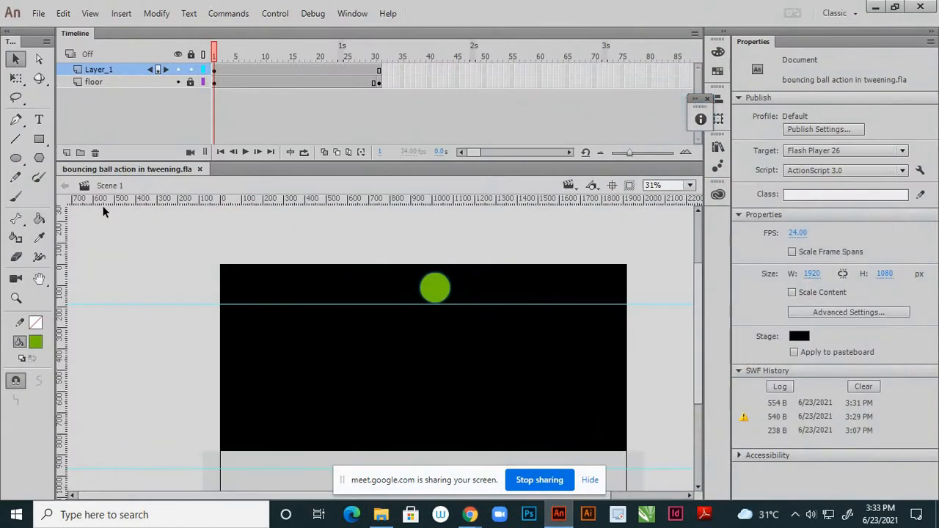
click(38, 13)
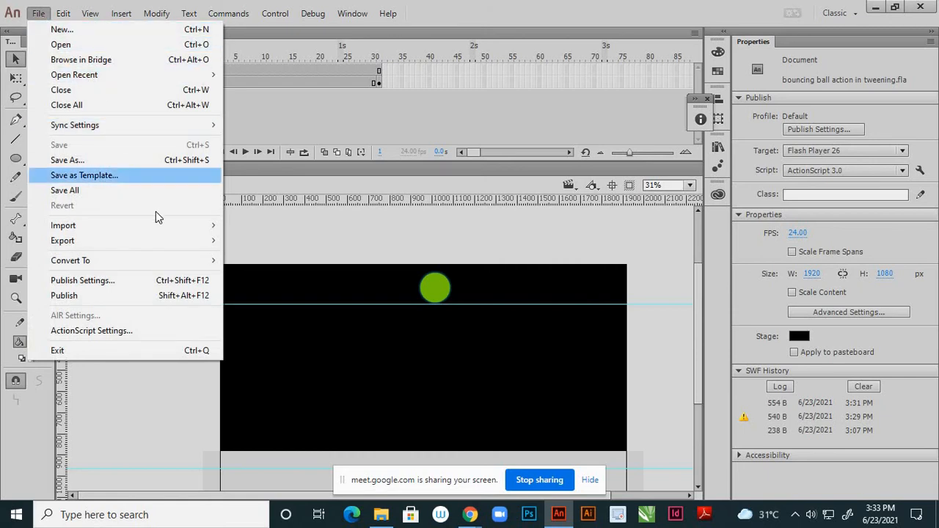
mouse_move(203, 240)
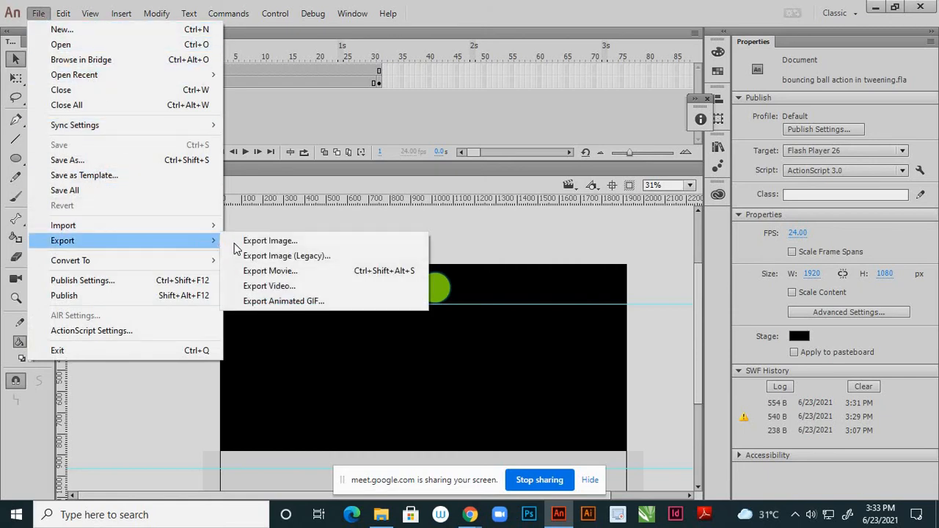
click(280, 288)
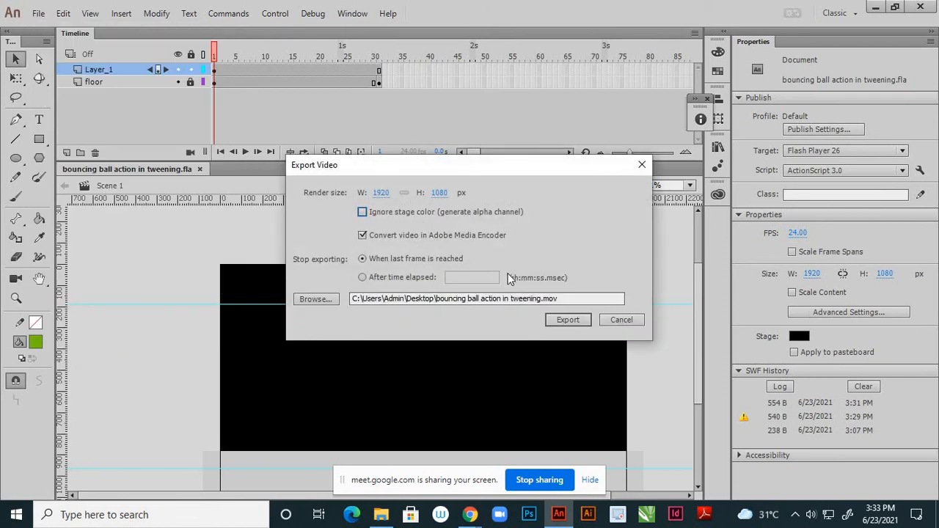
click(569, 322)
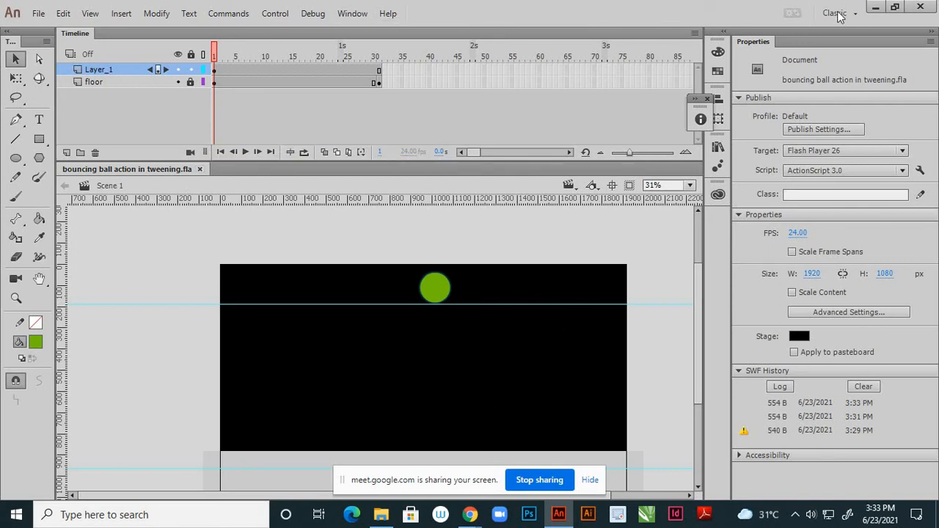
- Return to the desktop, refresh it and open the pendulum animation folder
click(874, 8)
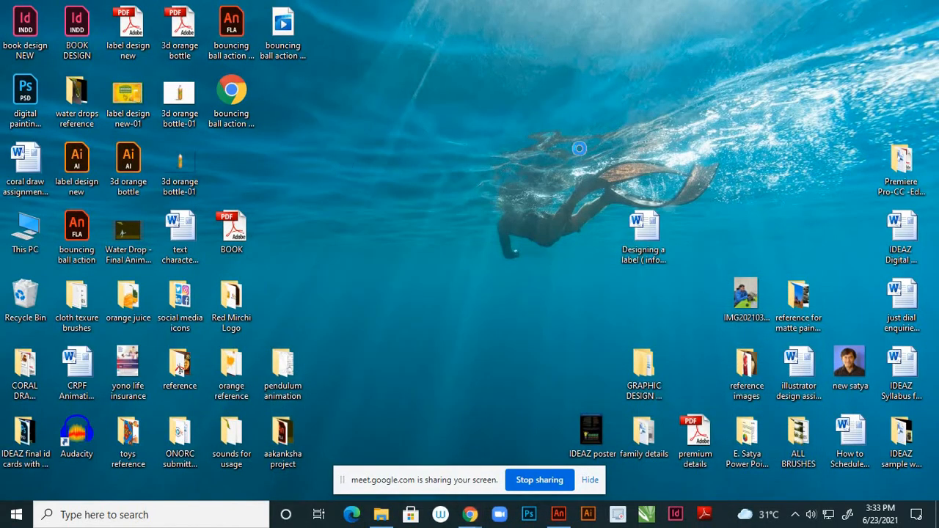
right_click(550, 51)
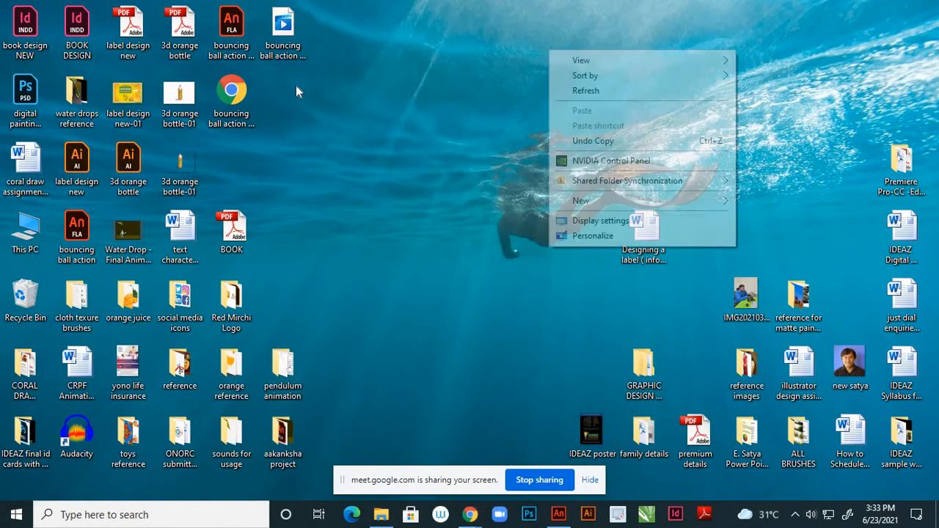
click(600, 89)
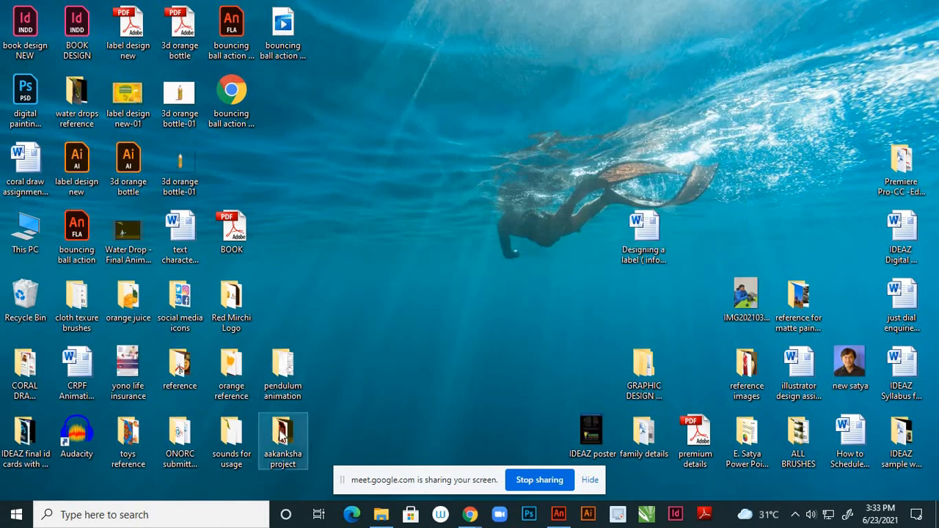
double_click(293, 375)
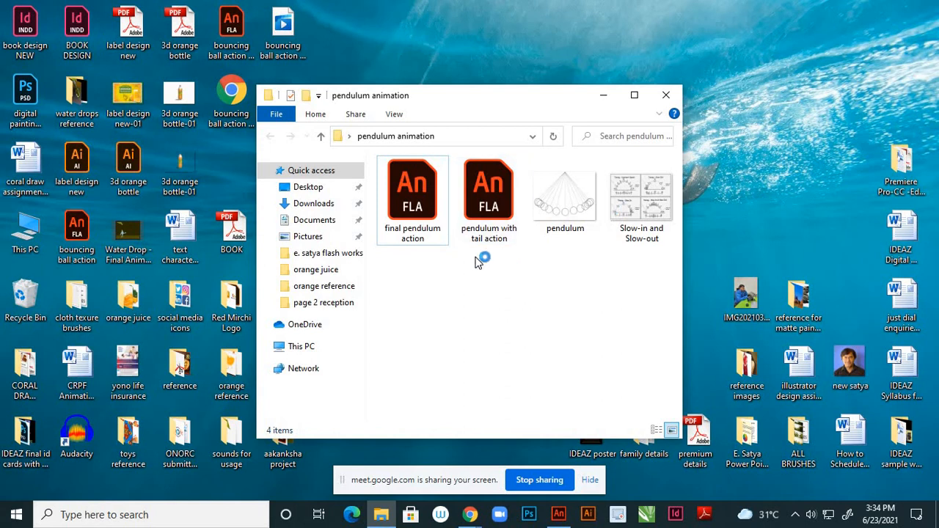
click(752, 99)
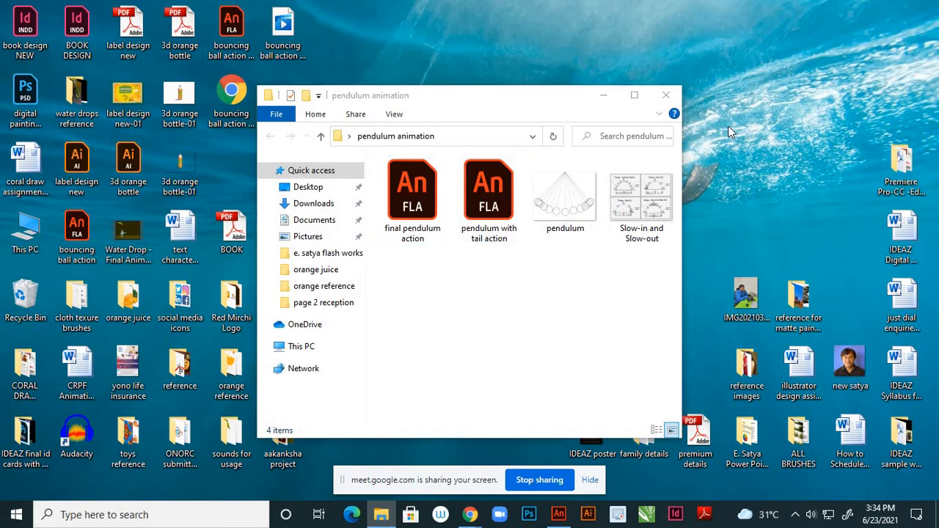
click(649, 141)
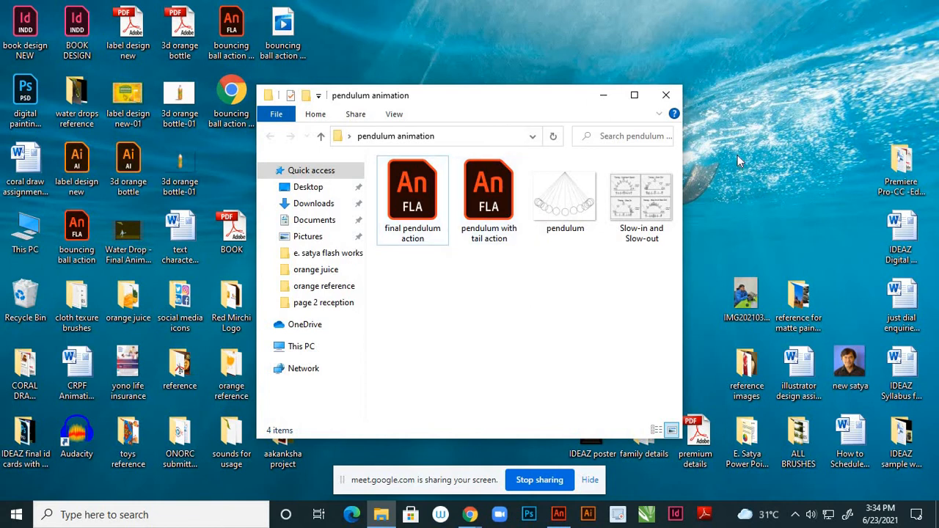
right_click(786, 59)
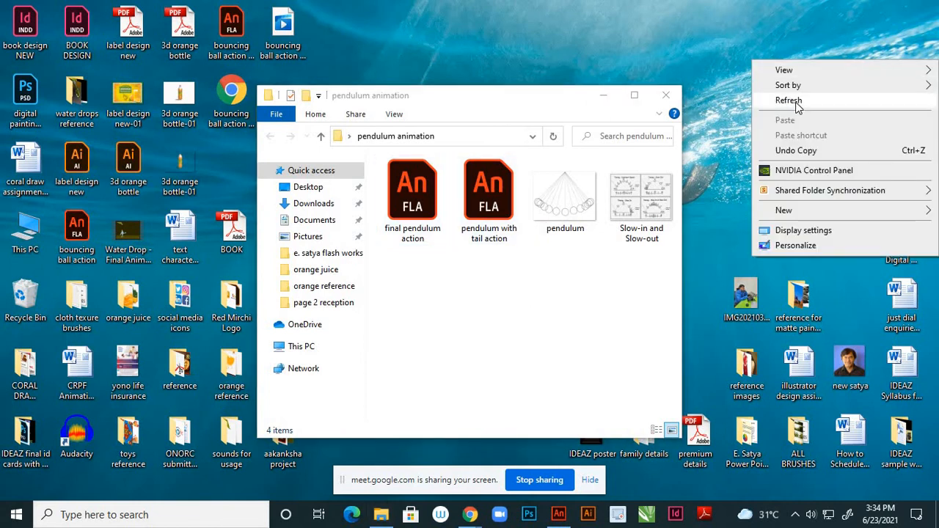
click(796, 102)
click(604, 96)
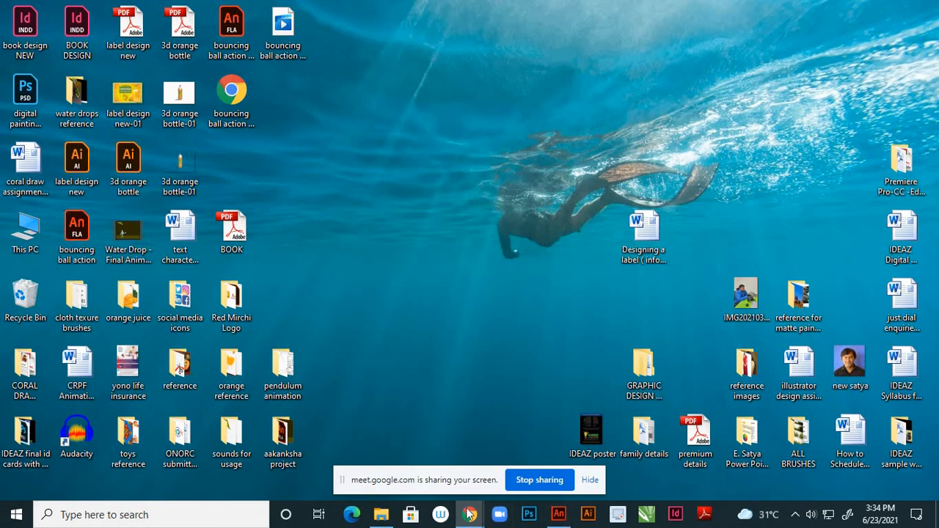
mouse_move(557, 518)
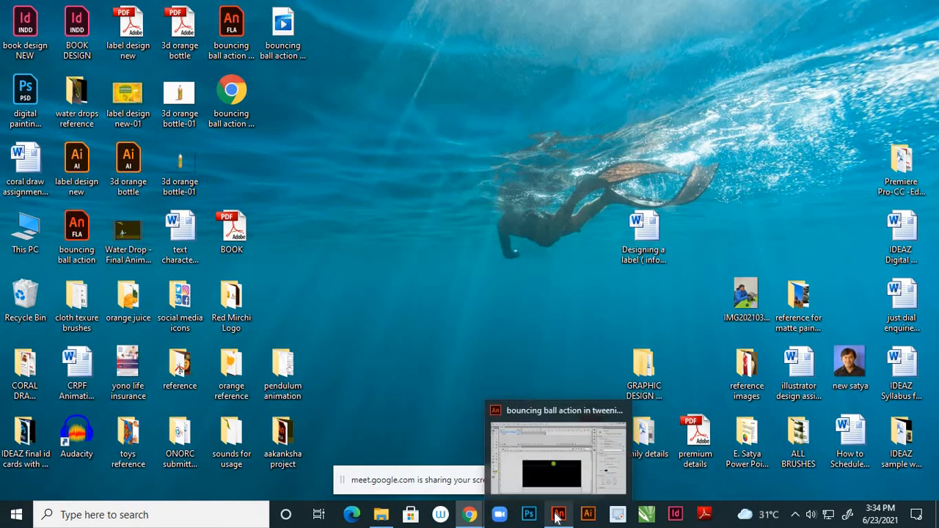
right_click(495, 114)
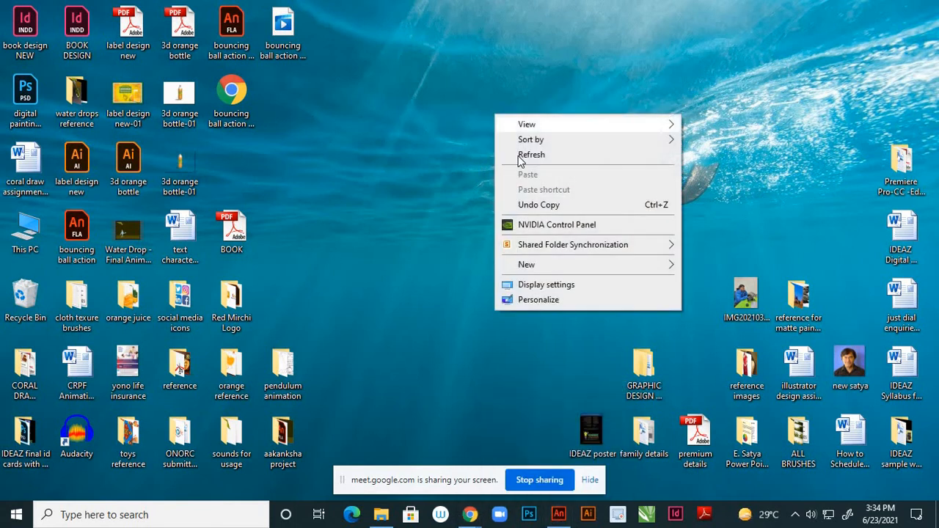
click(520, 155)
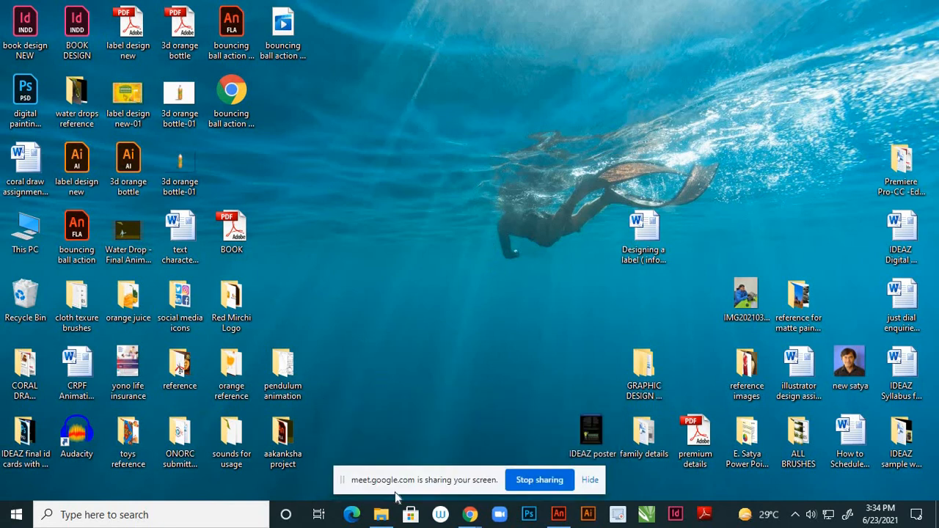
- Open the final pendulum action file from the pendulum animation folder and view its stage in Animate
click(381, 516)
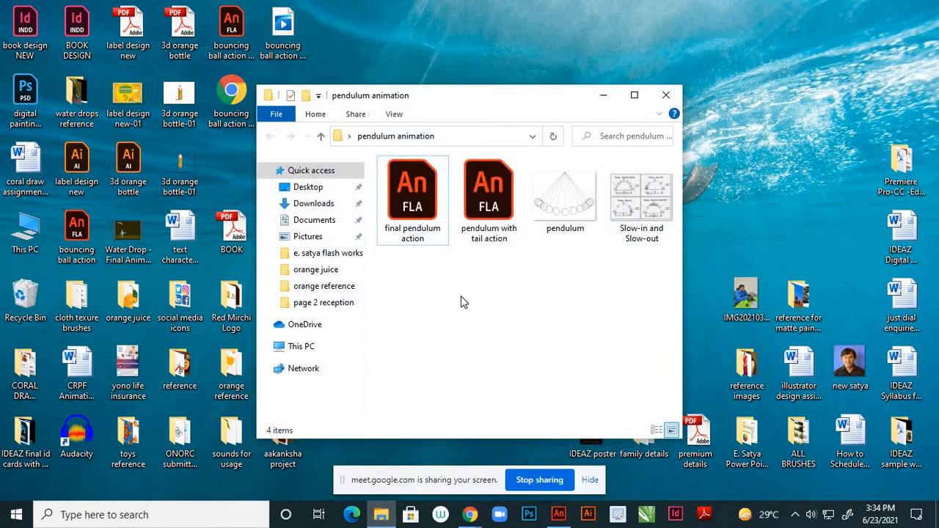
click(433, 202)
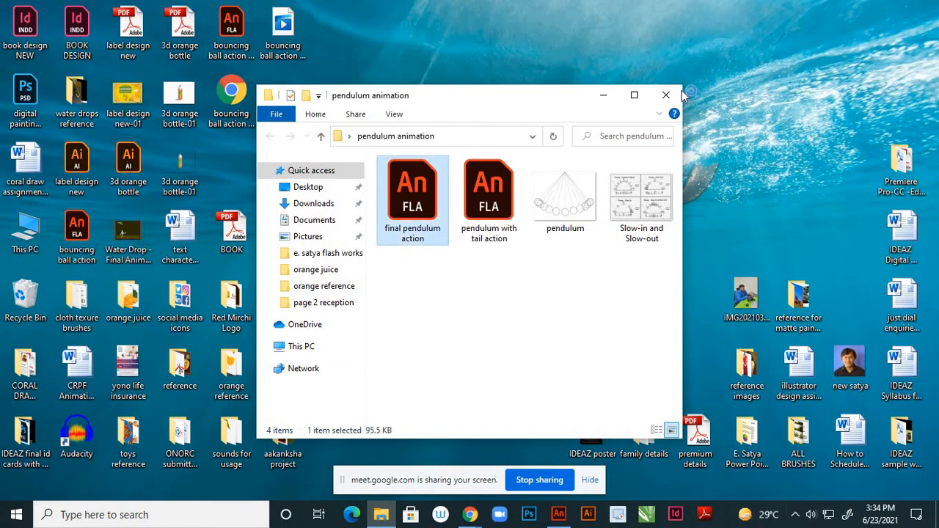
click(604, 100)
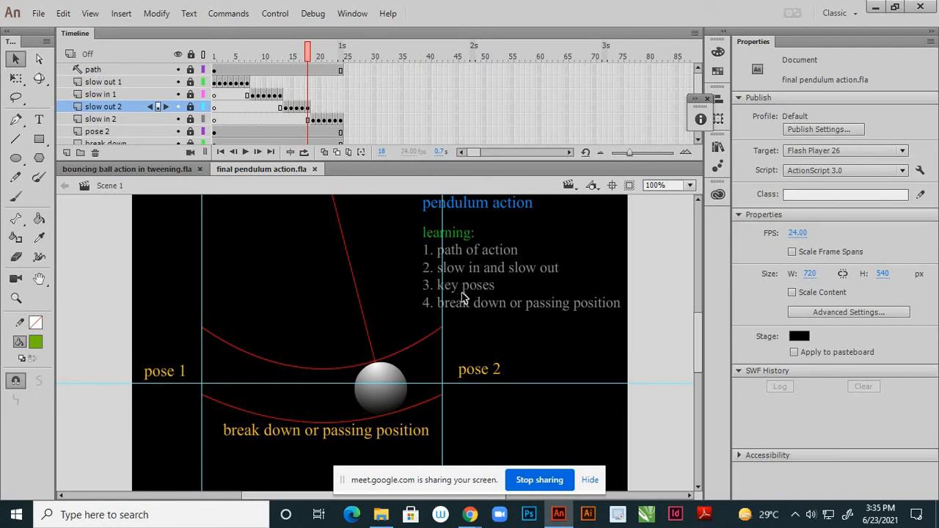
scroll(493, 320, down, 2)
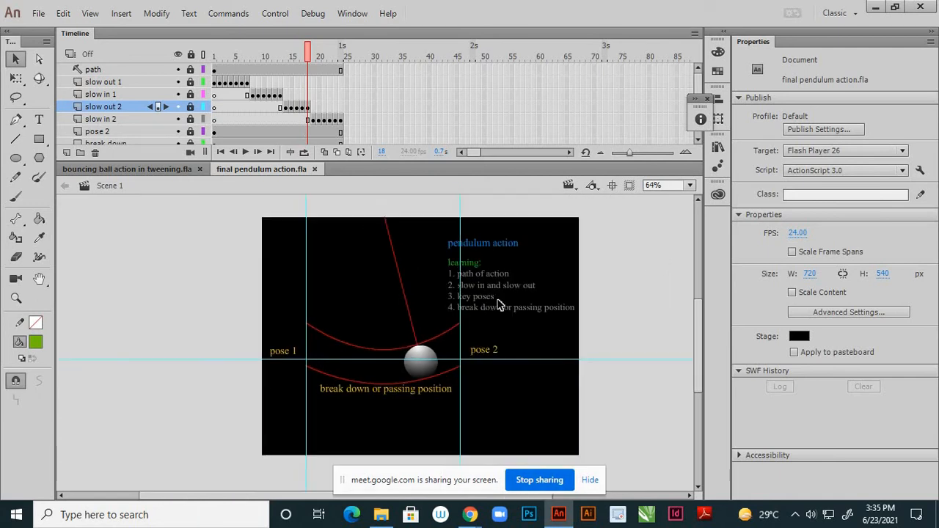
scroll(498, 305, up, 1)
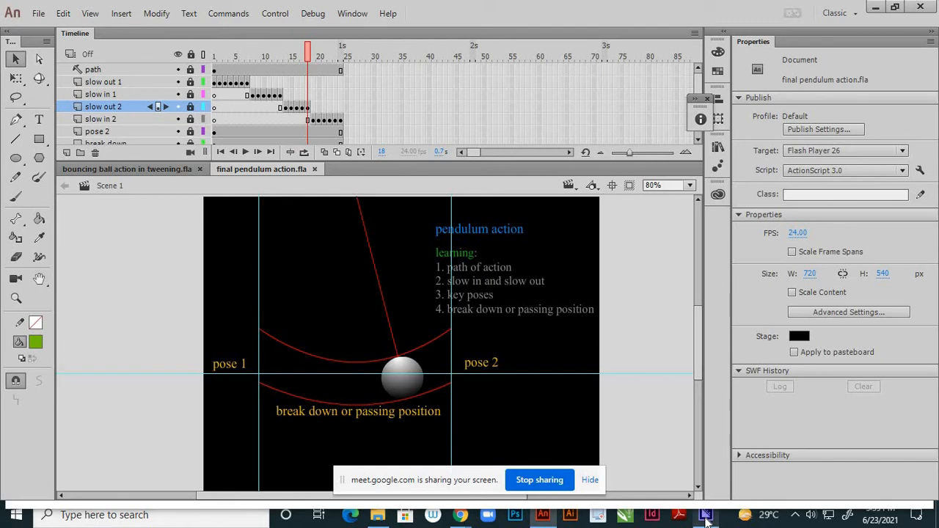
- Switch to Adobe Media Encoder and start the queue to encode the bouncing ball videos as H.264 MP4 files
click(875, 8)
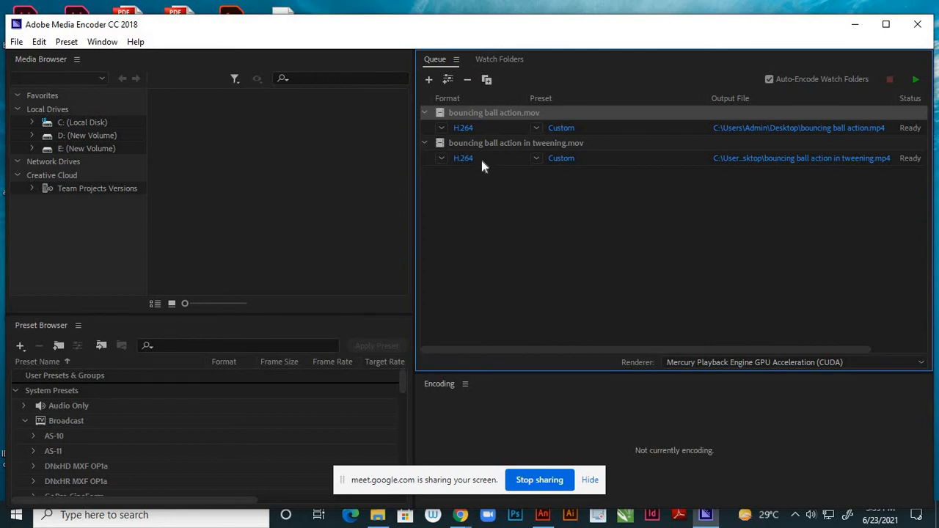
click(759, 159)
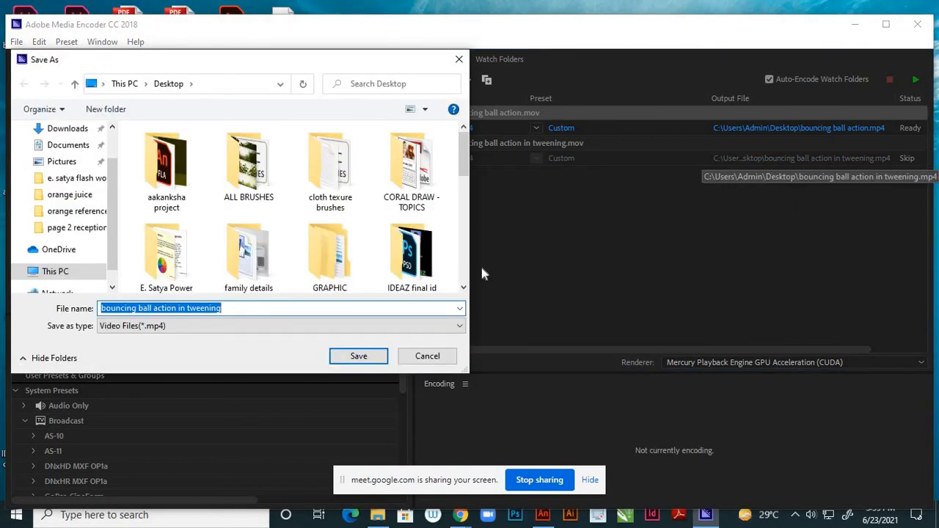
click(427, 356)
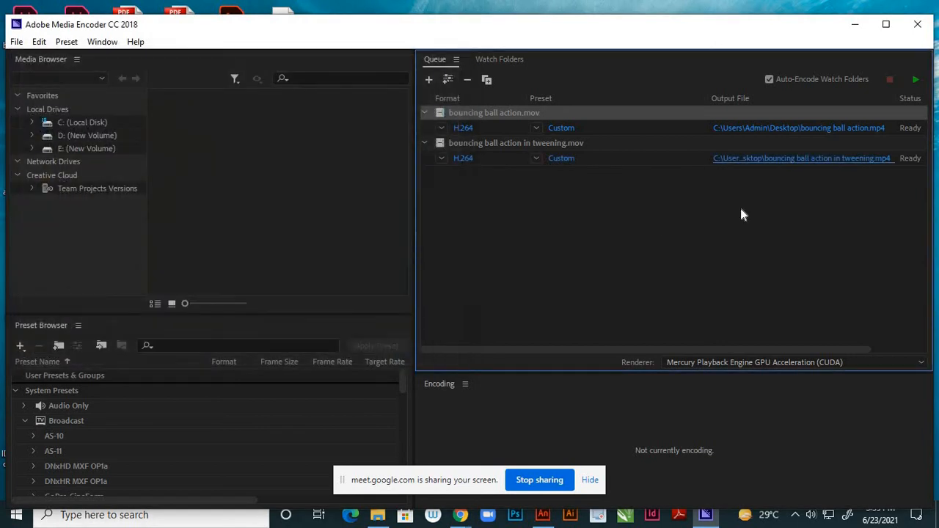
click(916, 82)
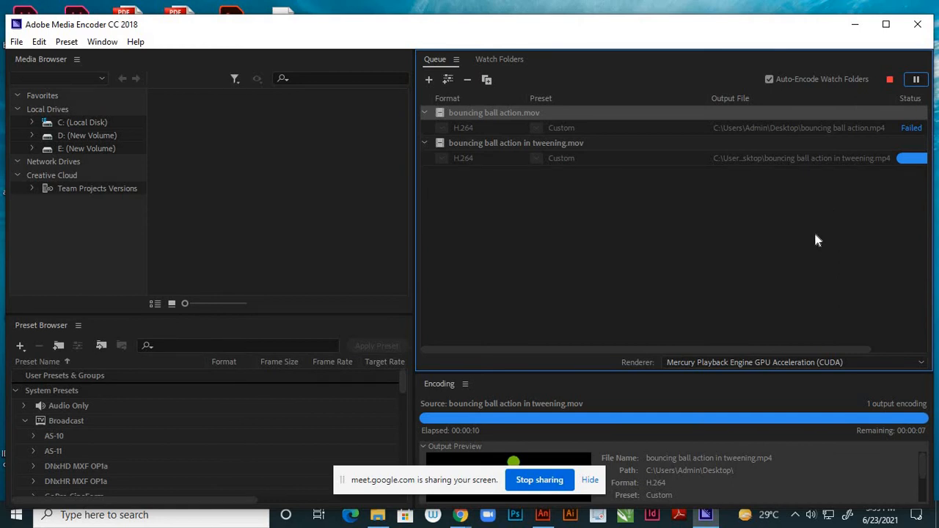
- Minimize Adobe Media Encoder and refresh the desktop
click(856, 33)
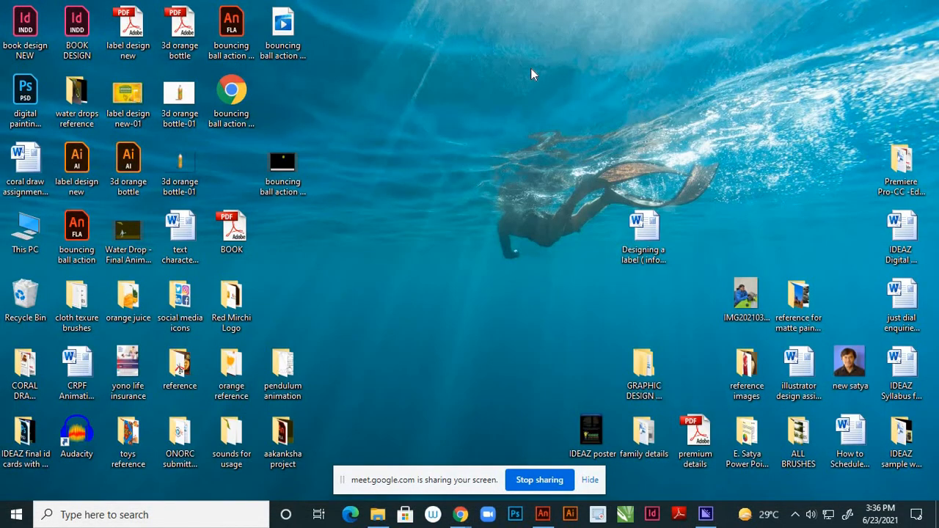
right_click(533, 74)
click(565, 107)
- Open the encoded bouncing ball action in tweening video in VLC media player, watch it and close the player
click(290, 160)
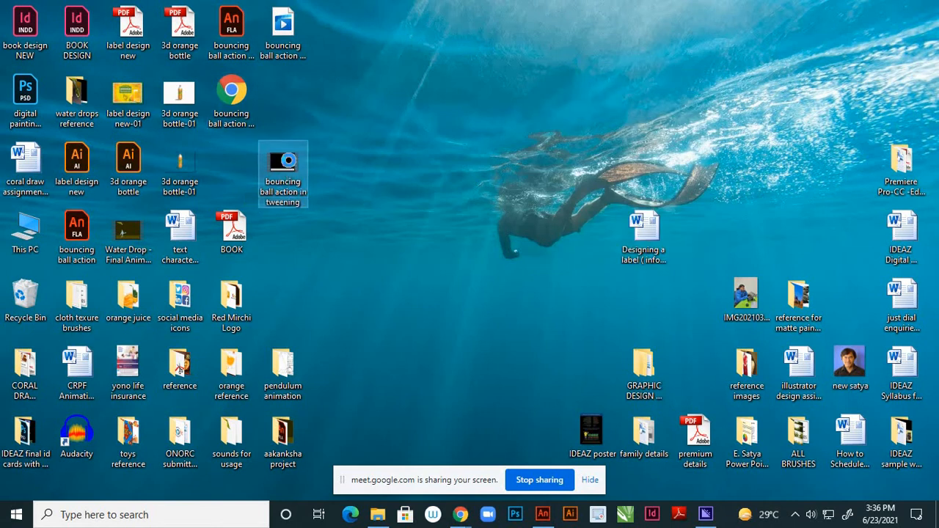
double_click(290, 161)
key(shift+F10)
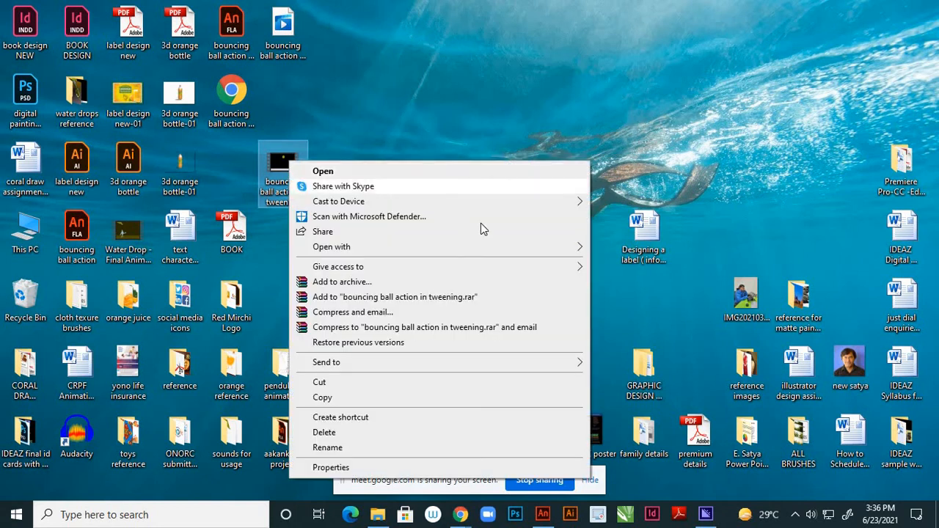
mouse_move(578, 251)
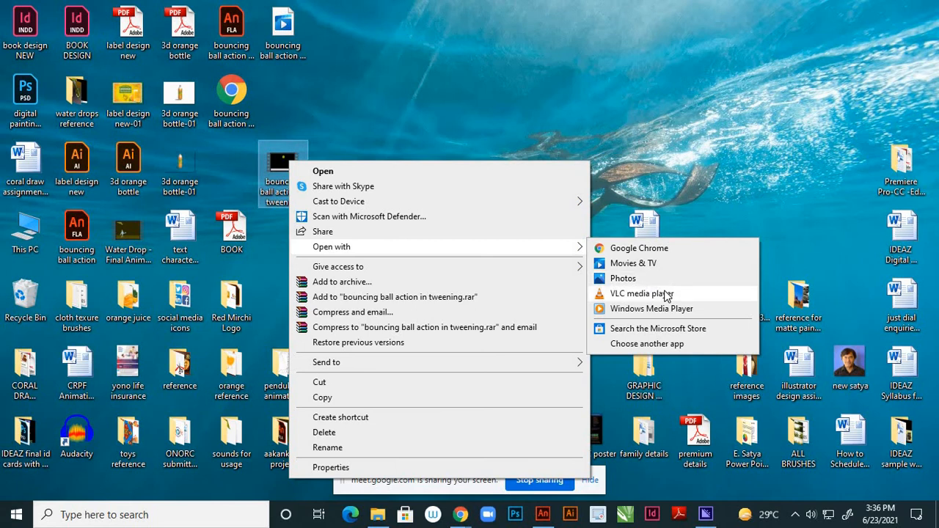
click(641, 294)
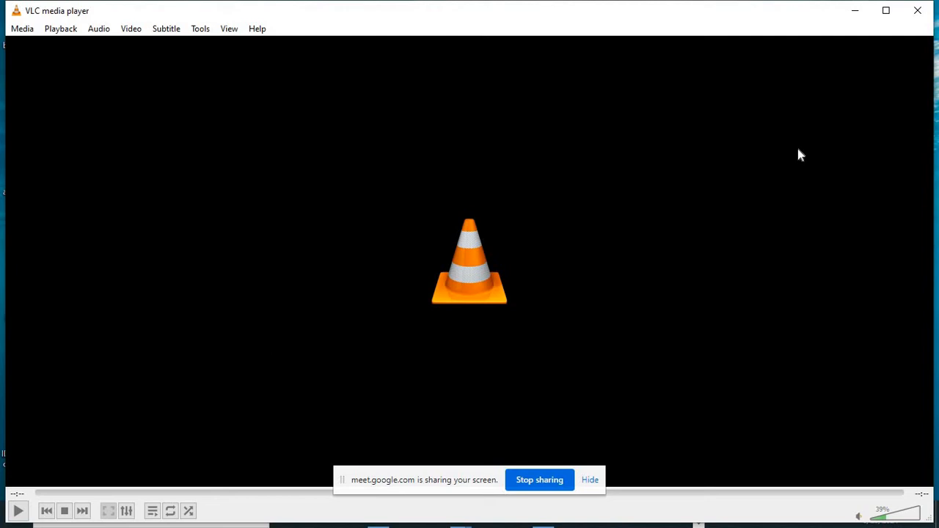
click(918, 10)
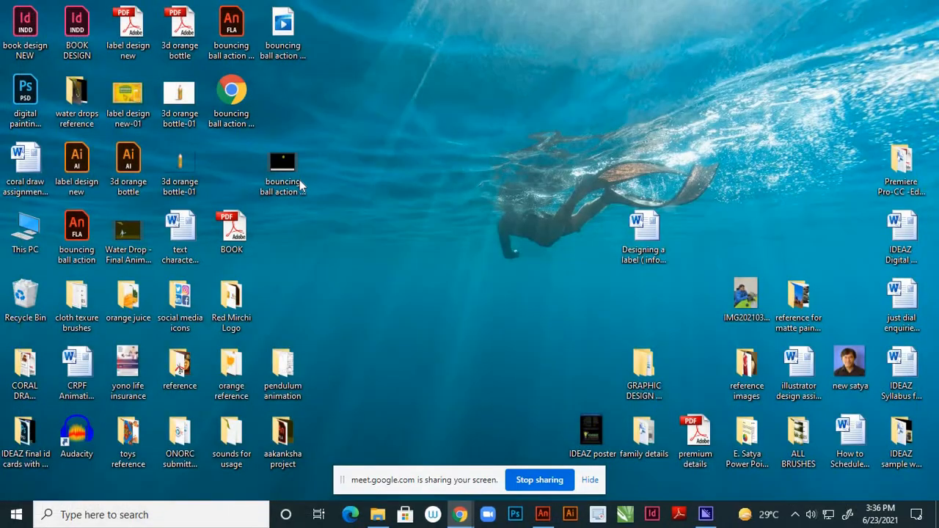
click(295, 168)
right_click(294, 168)
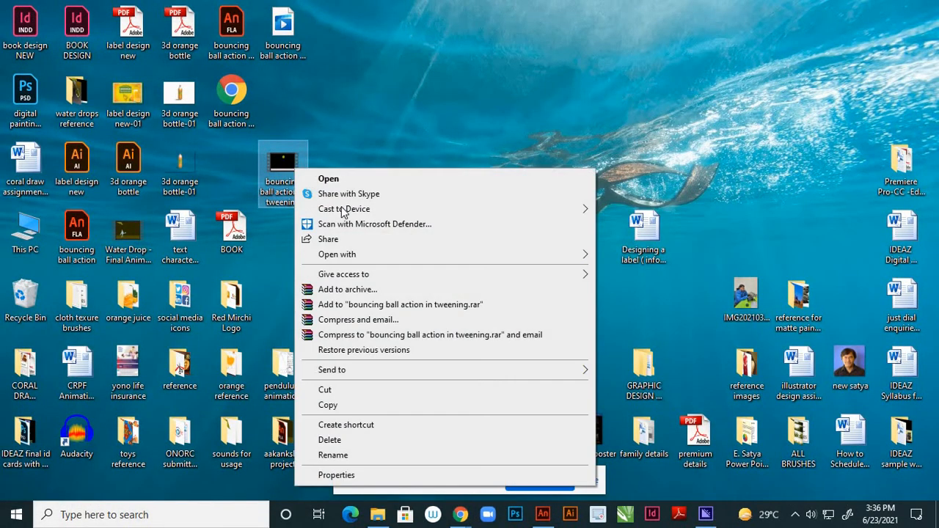
mouse_move(590, 259)
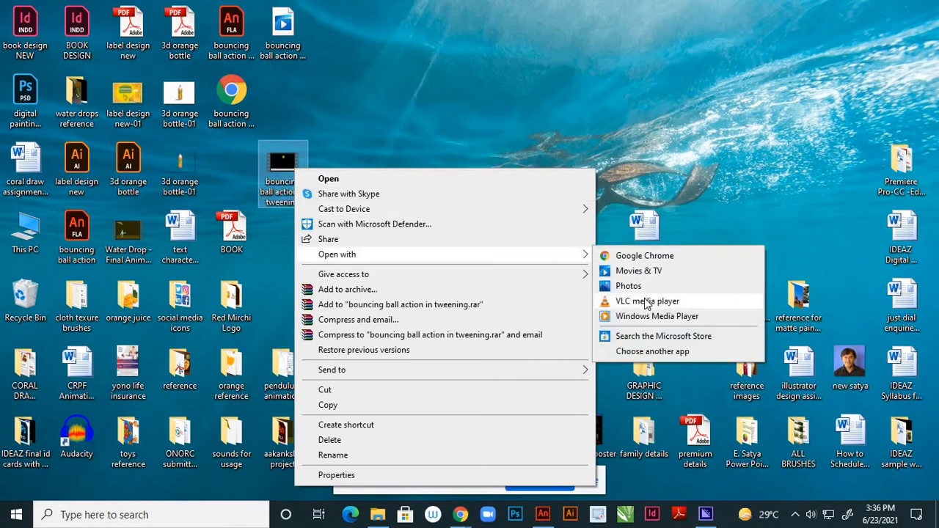
click(678, 353)
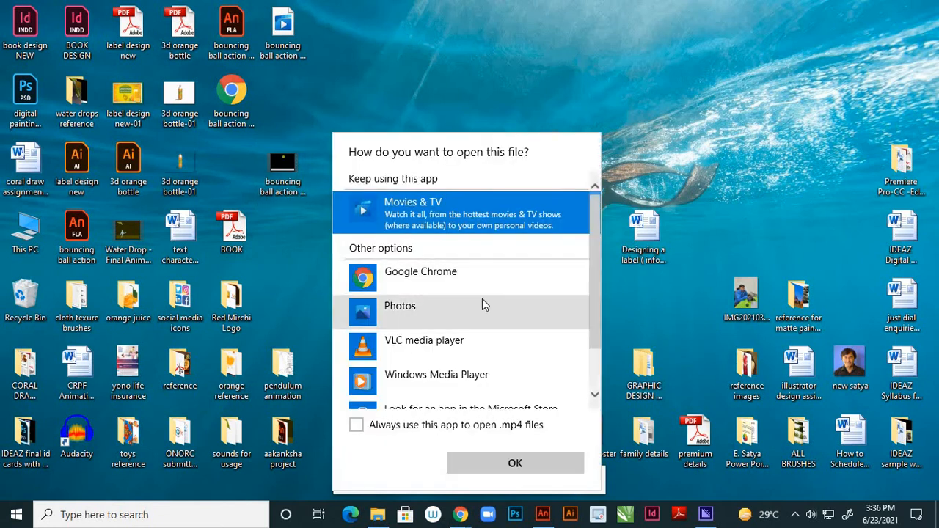
scroll(482, 298, down, 2)
click(389, 390)
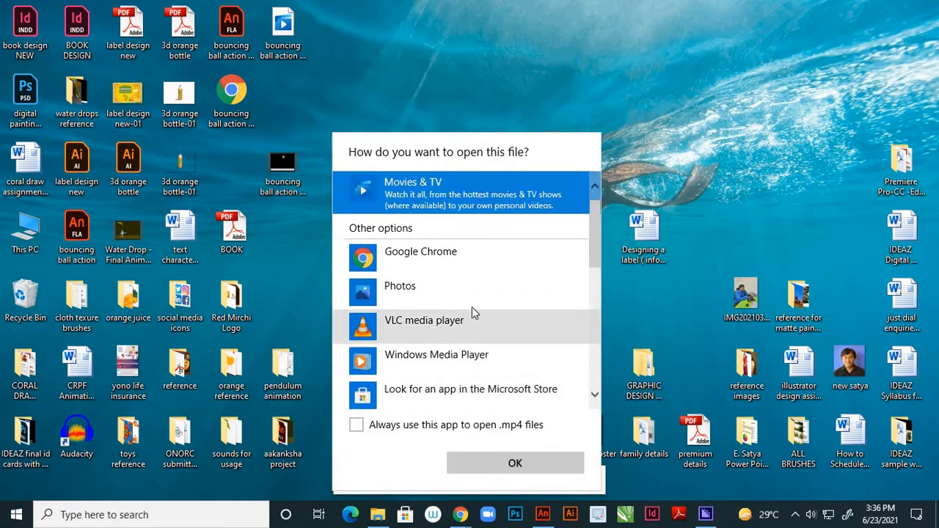
scroll(474, 301, down, 5)
scroll(476, 301, down, 4)
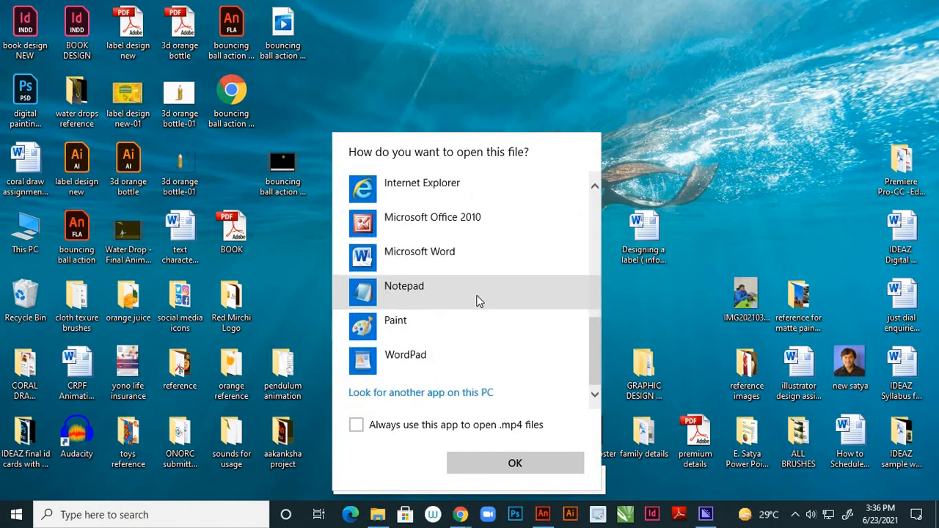
click(484, 390)
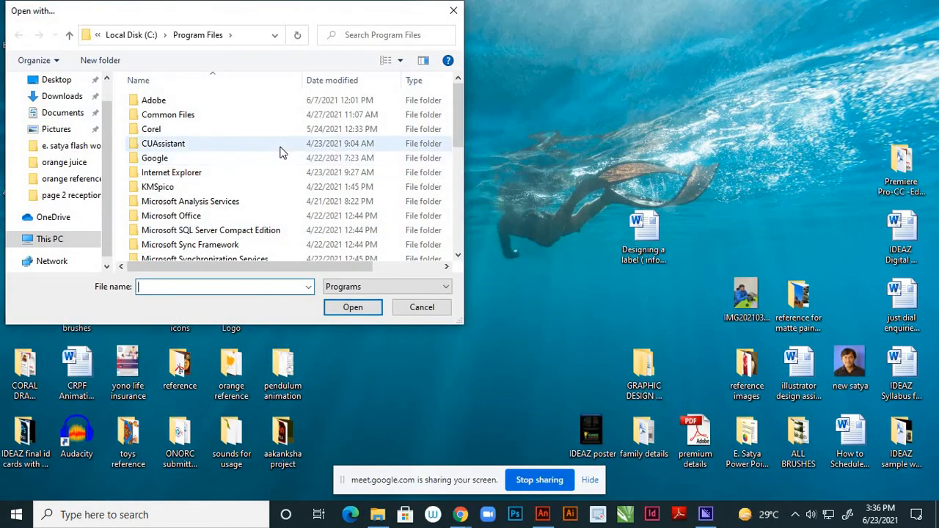
scroll(281, 151, down, 2)
scroll(283, 151, down, 5)
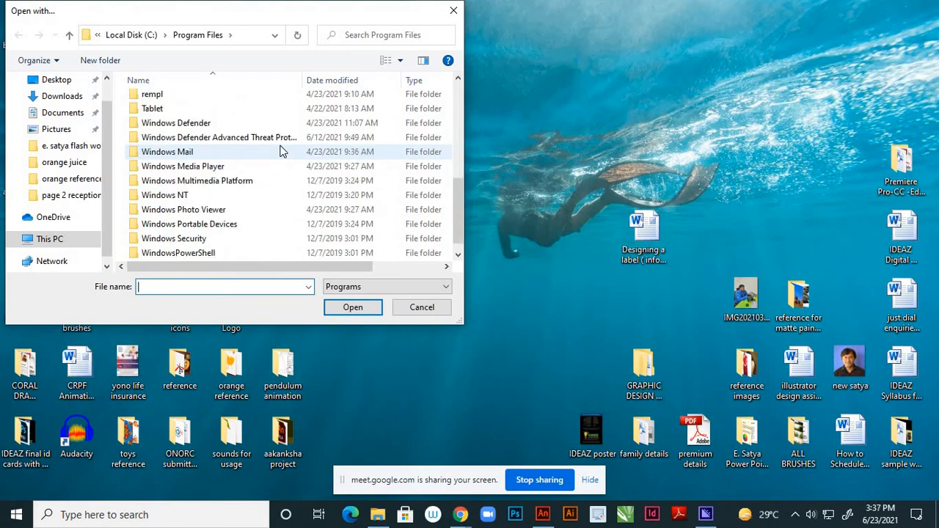
scroll(253, 190, up, 7)
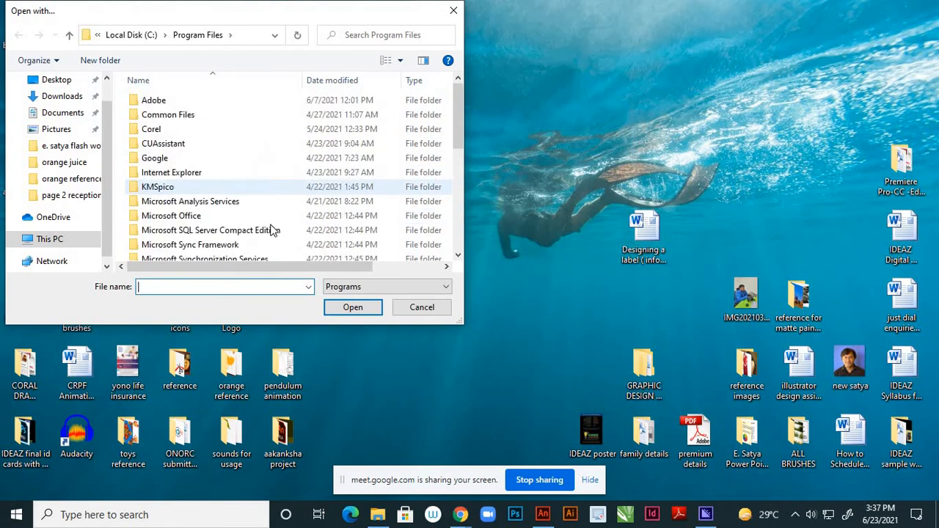
click(423, 308)
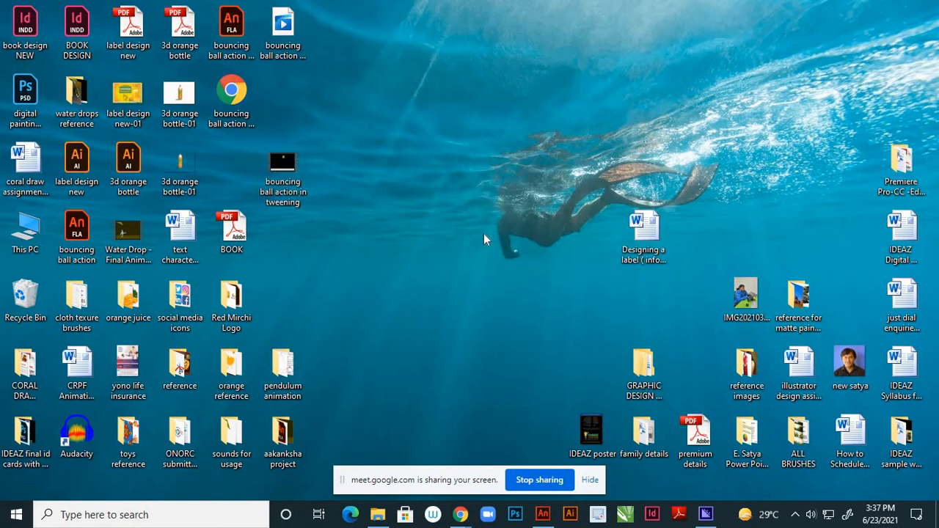
- Close Adobe Media Encoder and switch to Adobe Animate with the final pendulum action document
click(705, 514)
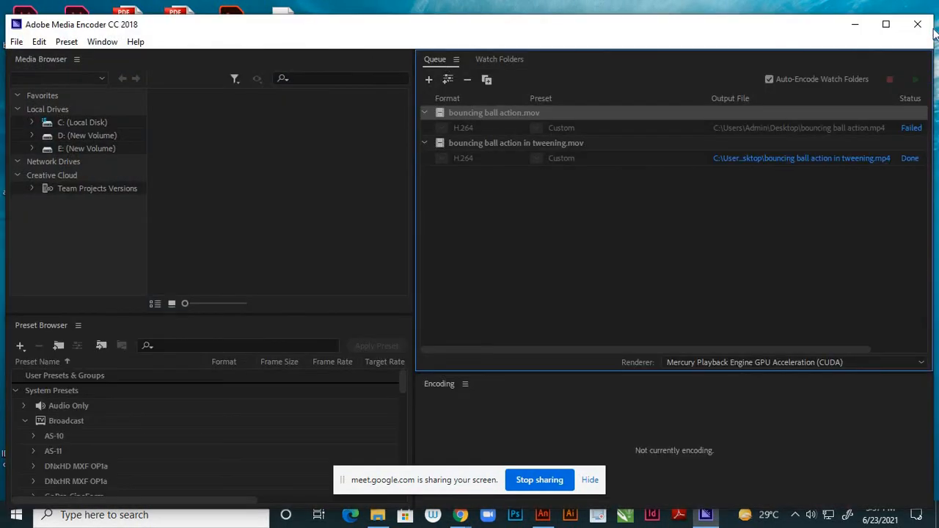
click(918, 24)
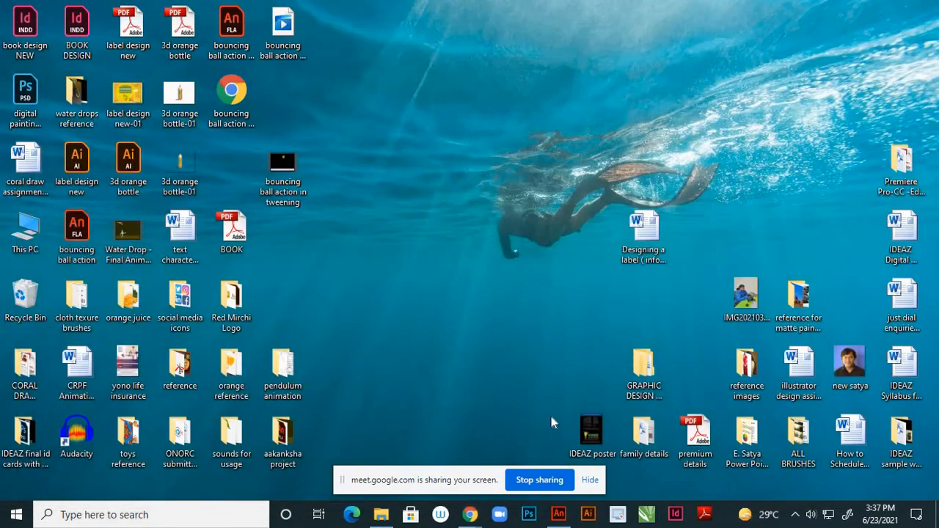
click(558, 515)
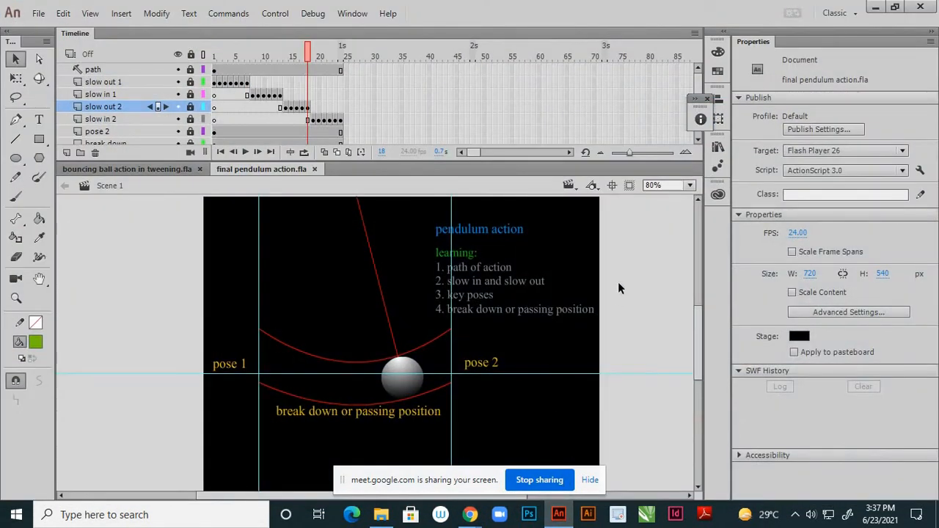
- Test the pendulum movie, dismiss the compiler errors window and view the playback maximized
key(ctrl+Return)
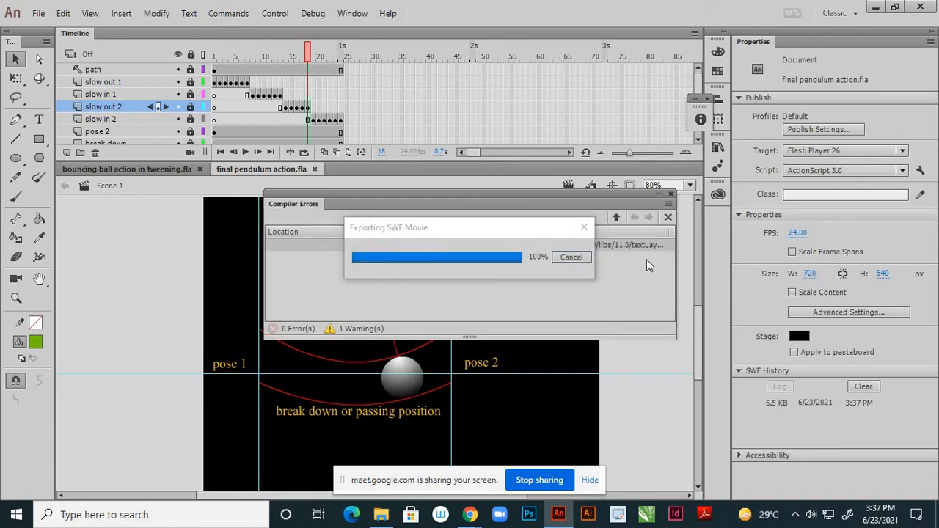
click(671, 195)
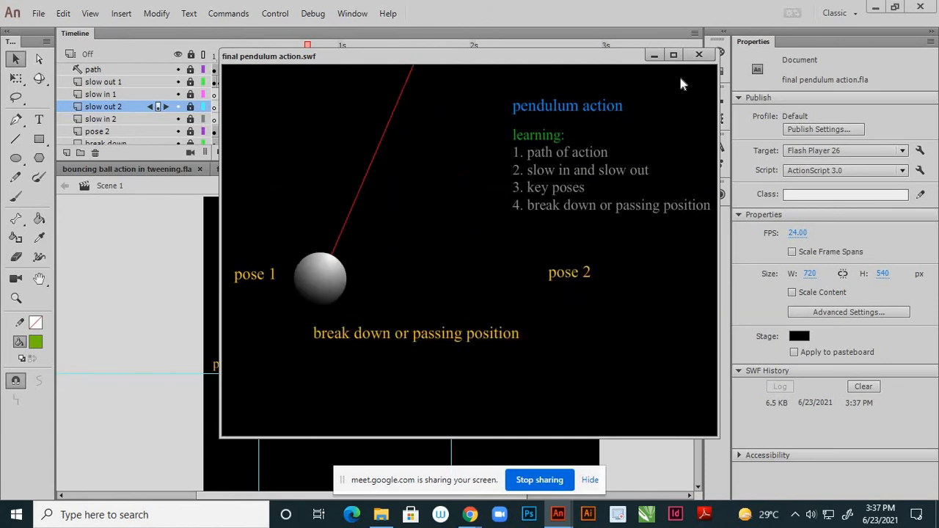
click(673, 54)
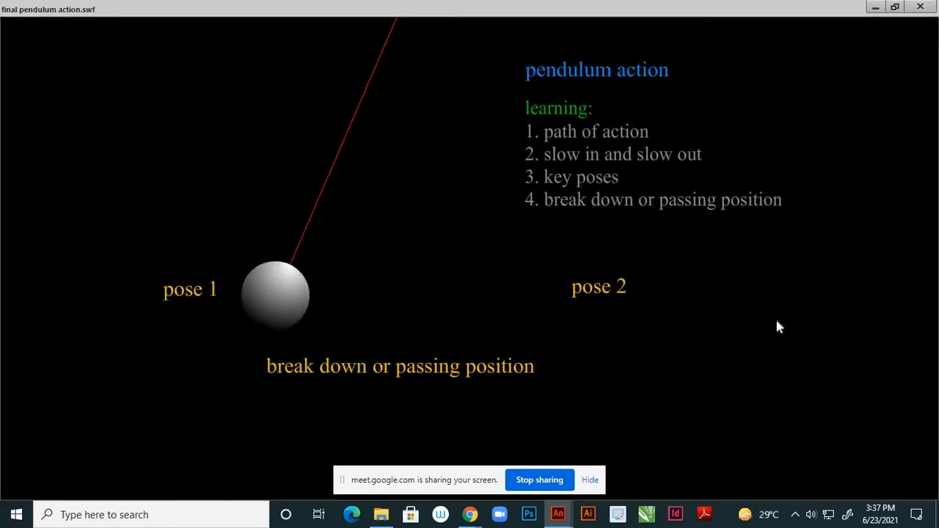
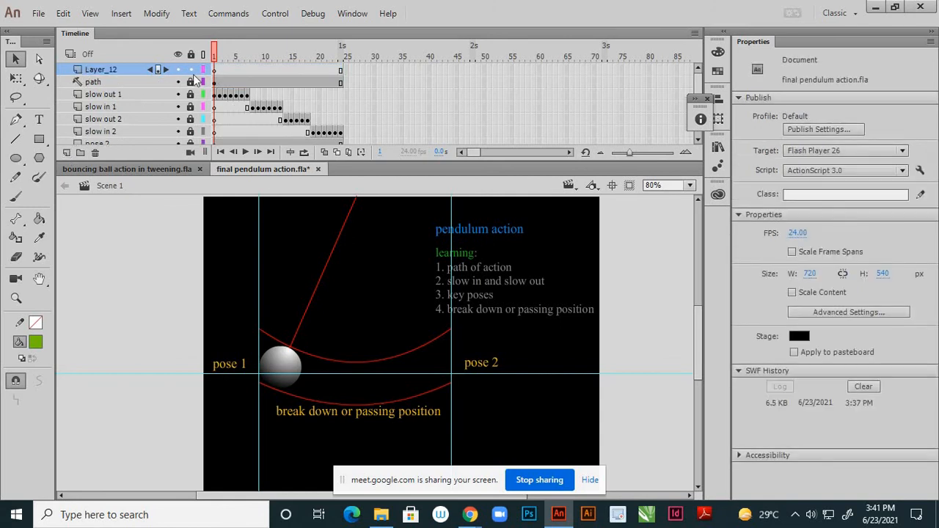
- With frame 1 of Layer_12 selected, import the pendulum and Slow-in and Slow-out images from the desktop's pendulum animation folder to the library
click(215, 72)
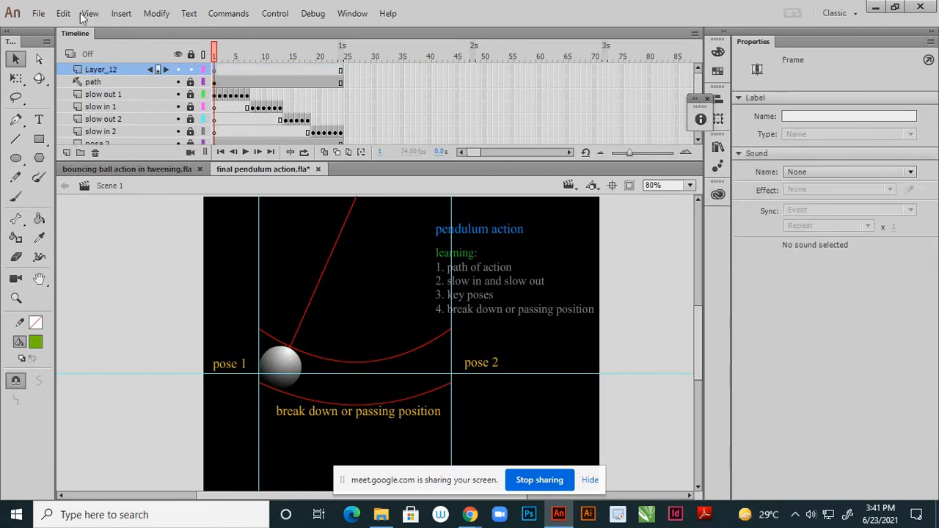
click(39, 13)
mouse_move(209, 226)
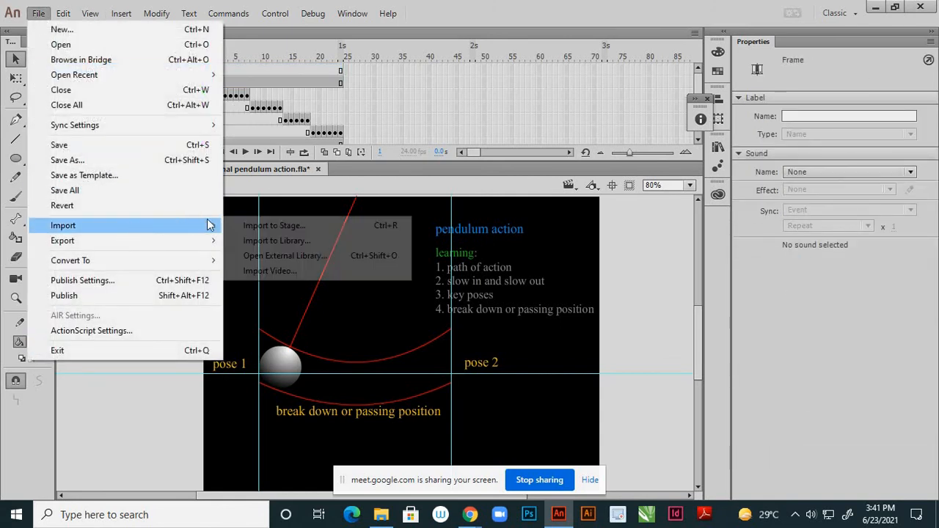
click(265, 242)
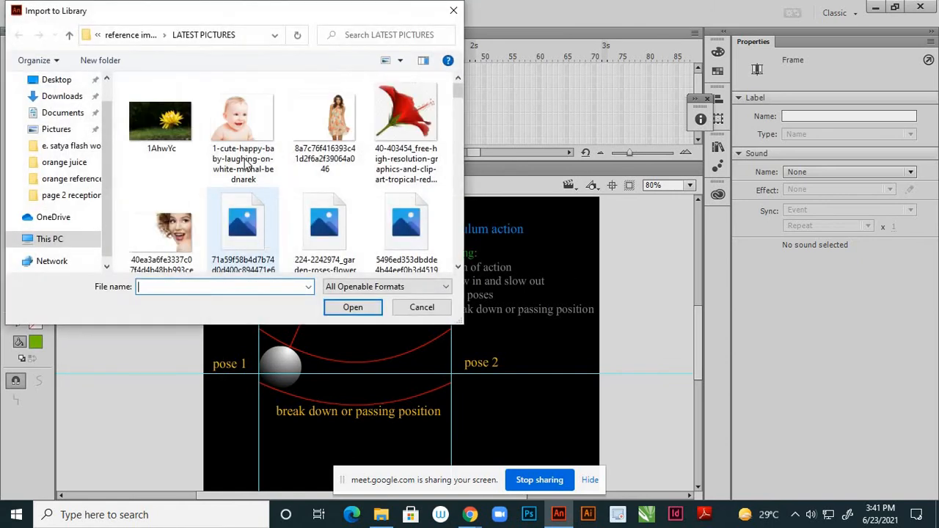
click(57, 79)
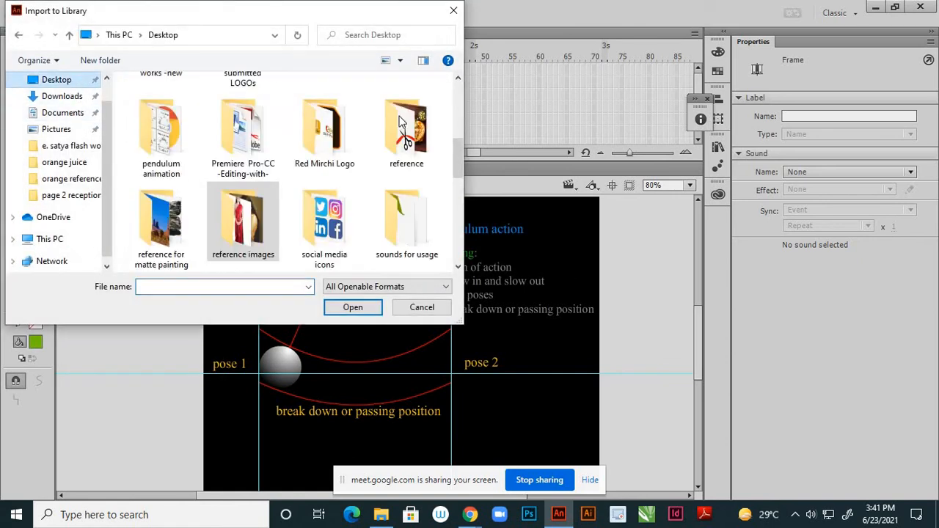
mouse_move(458, 147)
mouse_down()
mouse_move(458, 198)
mouse_move(452, 164)
mouse_up()
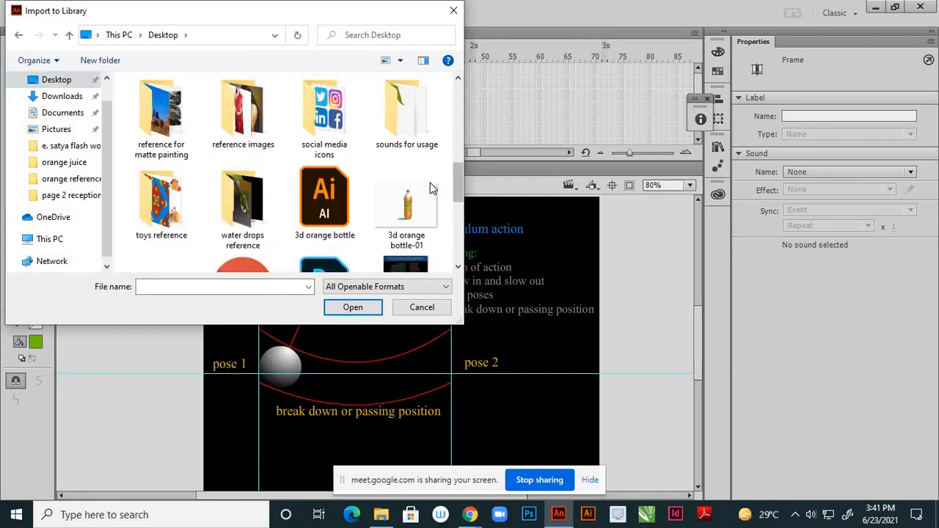
scroll(430, 186, up, 3)
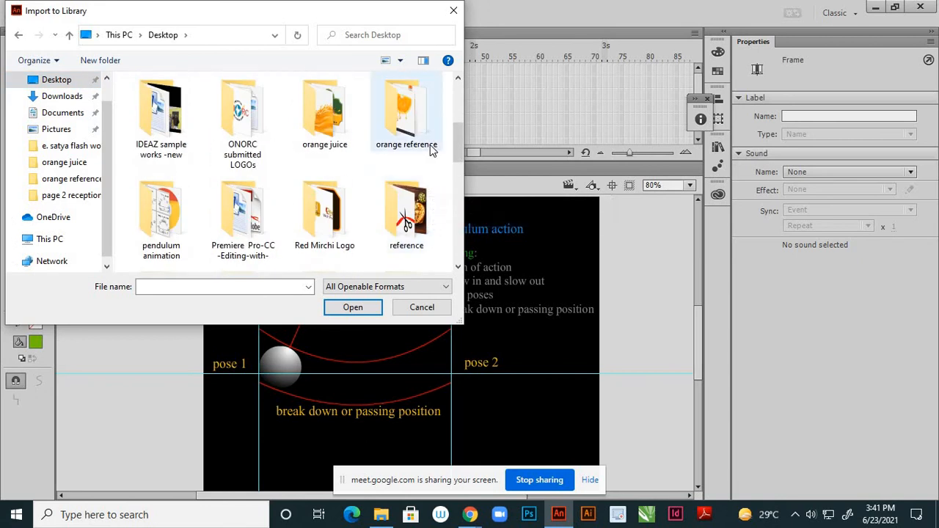
click(168, 215)
double_click(168, 213)
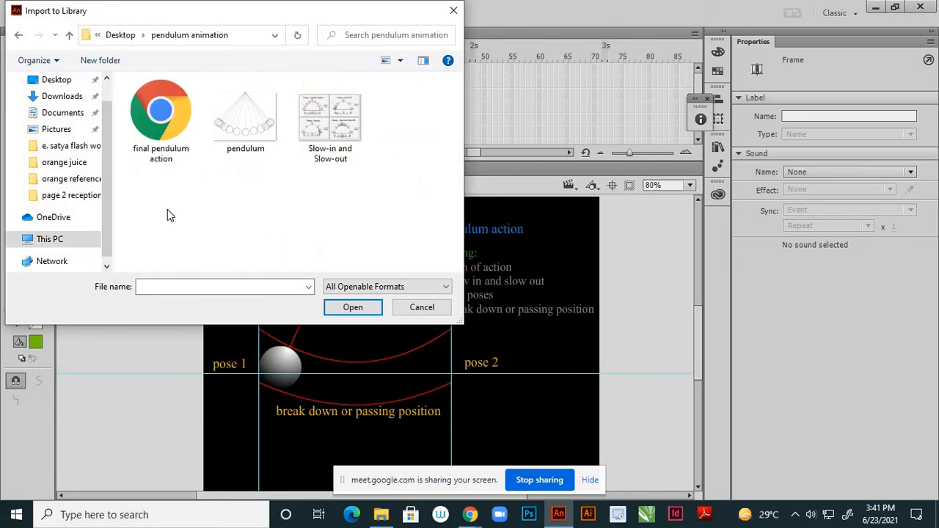
click(251, 132)
ctrl+click(317, 134)
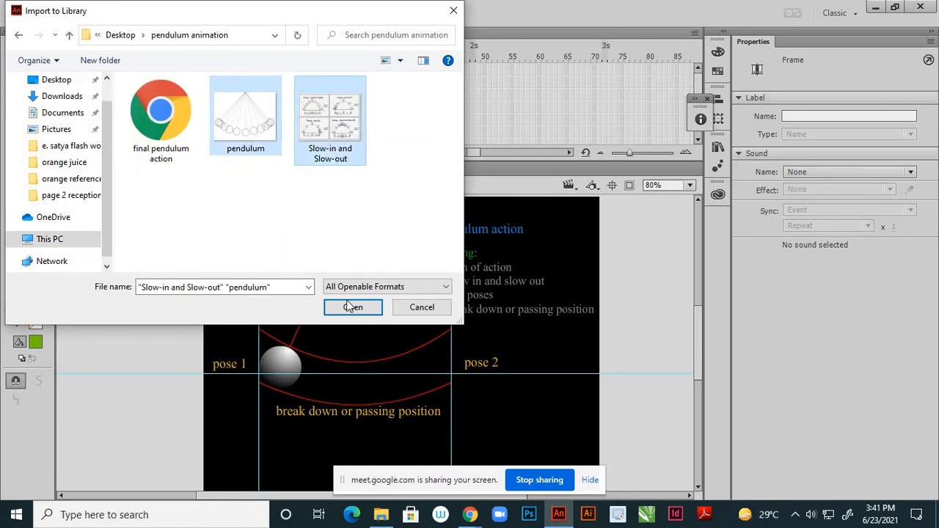
click(351, 307)
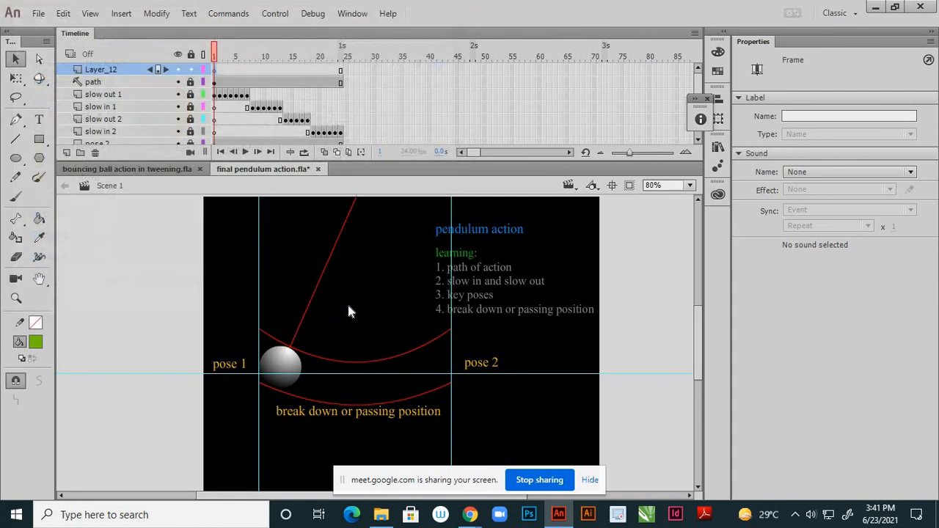
- Place pendulum.jpg from the library on the stage in Layer_12, then select Slow-in and Slow-out.jpg in the library to preview it
click(718, 149)
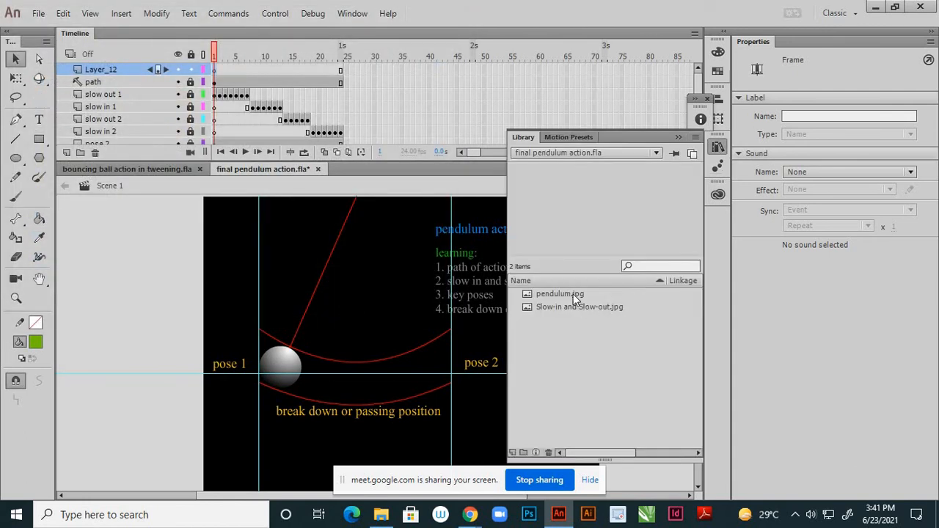
click(573, 294)
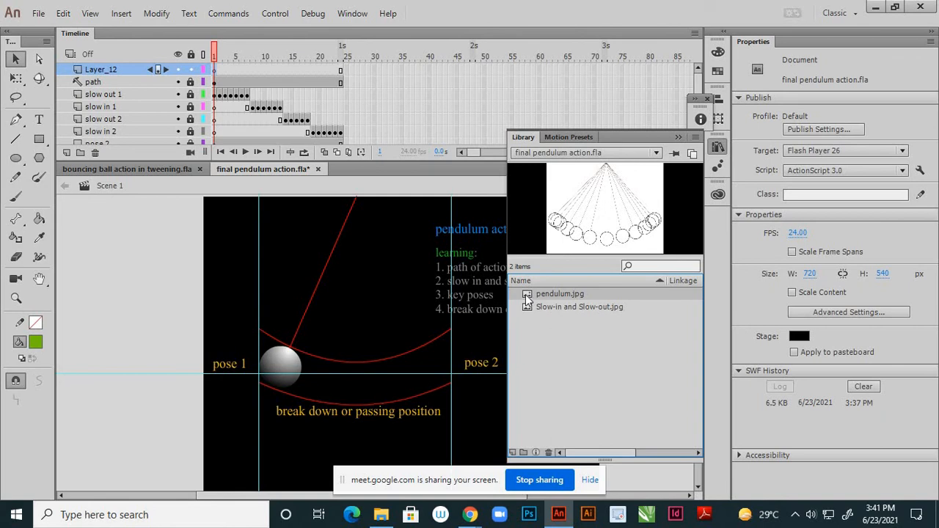
drag(246, 309, 218, 310)
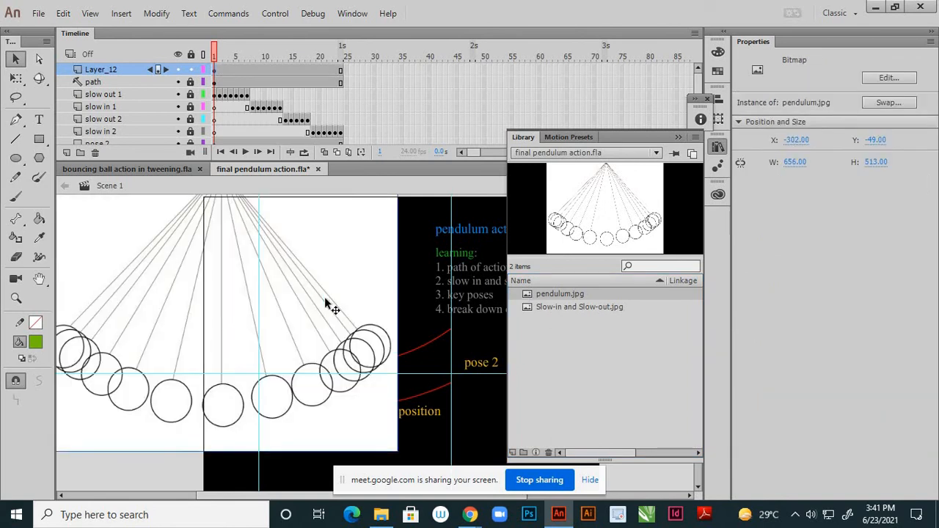
click(544, 308)
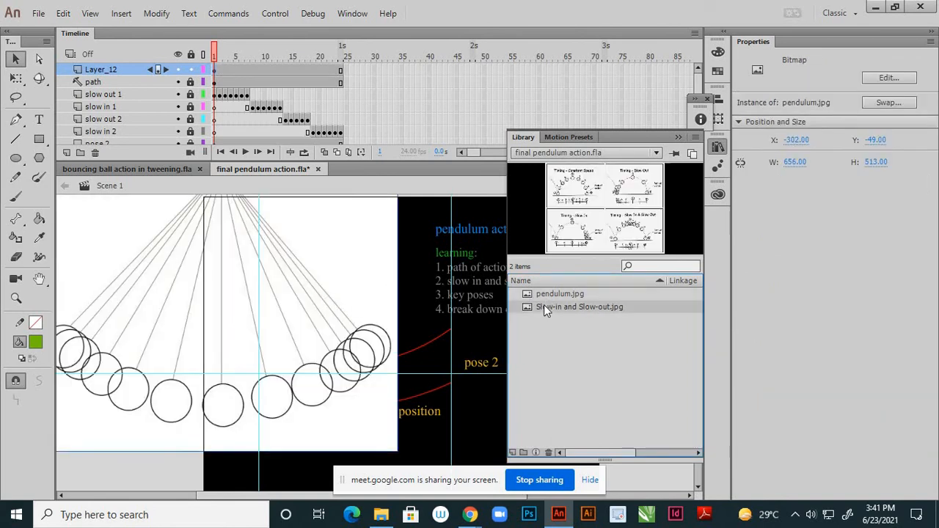
- Place Slow-in and Slow-out.jpg from the library on the stage, then cut it from Layer_12
drag(528, 309, 349, 324)
click(114, 225)
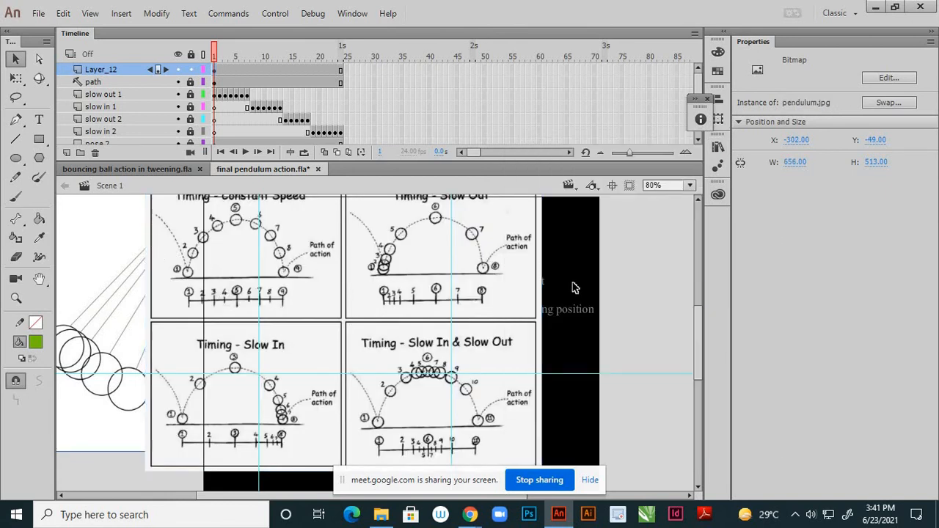
scroll(494, 242, down, 2)
scroll(315, 250, up, 1)
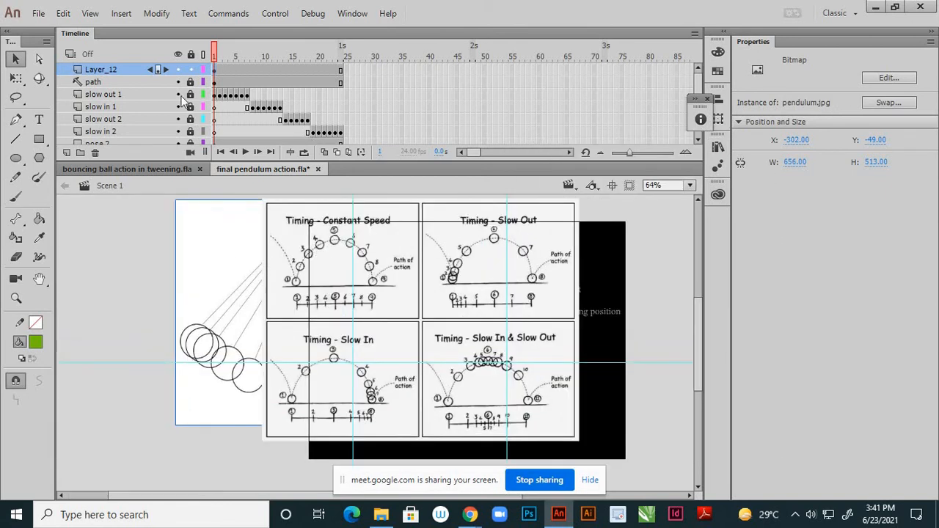
click(476, 249)
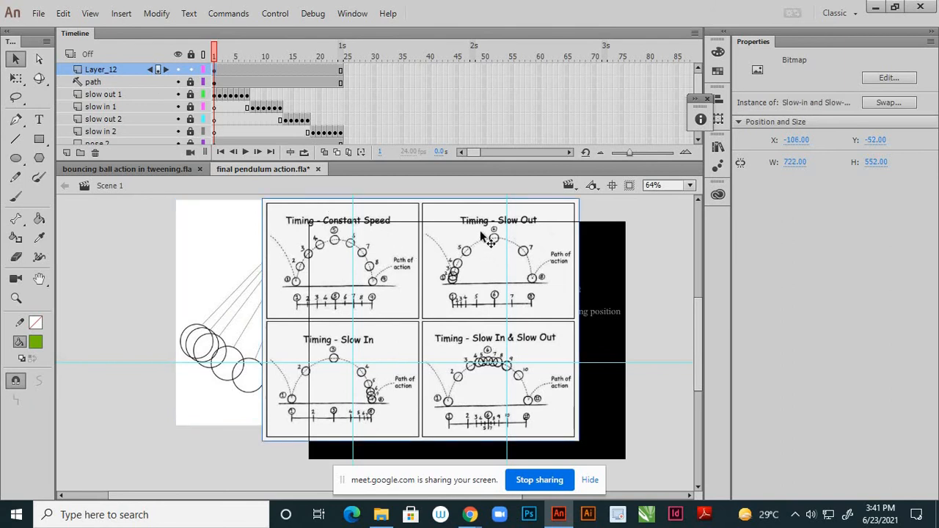
key(Delete)
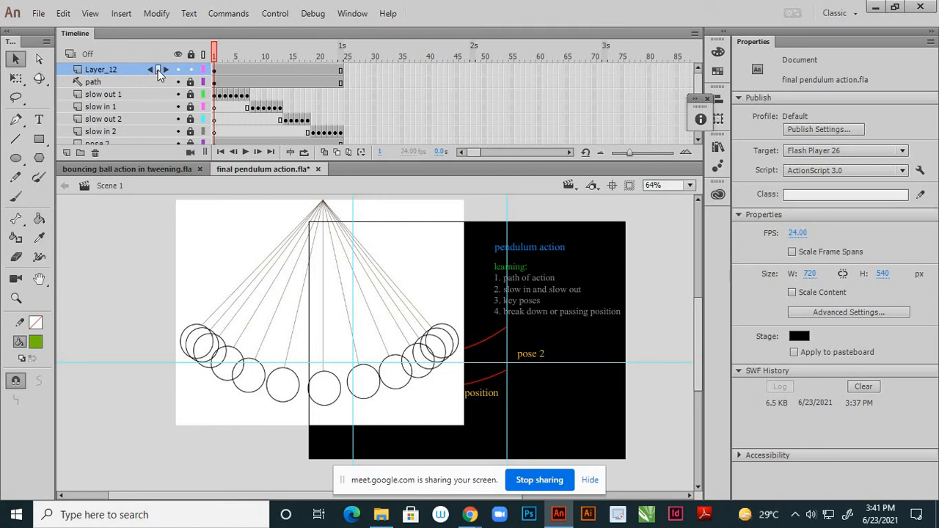
- Move the pendulum image left to about X -555, Y 7 and lock Layer_12
click(224, 230)
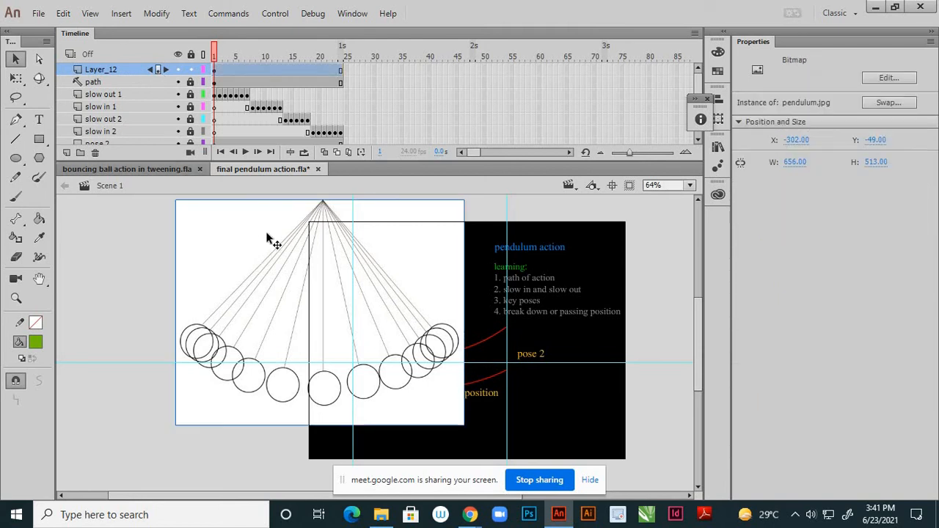
drag(266, 237, 158, 263)
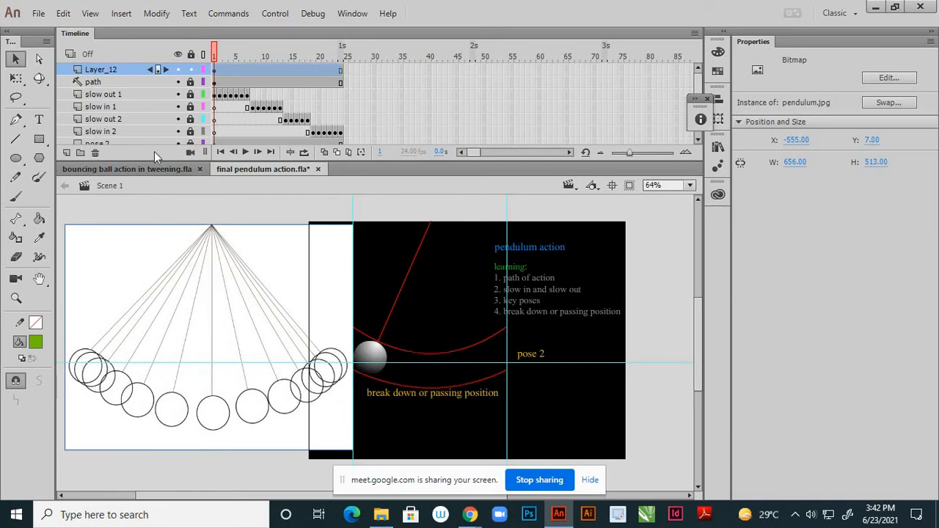
click(190, 69)
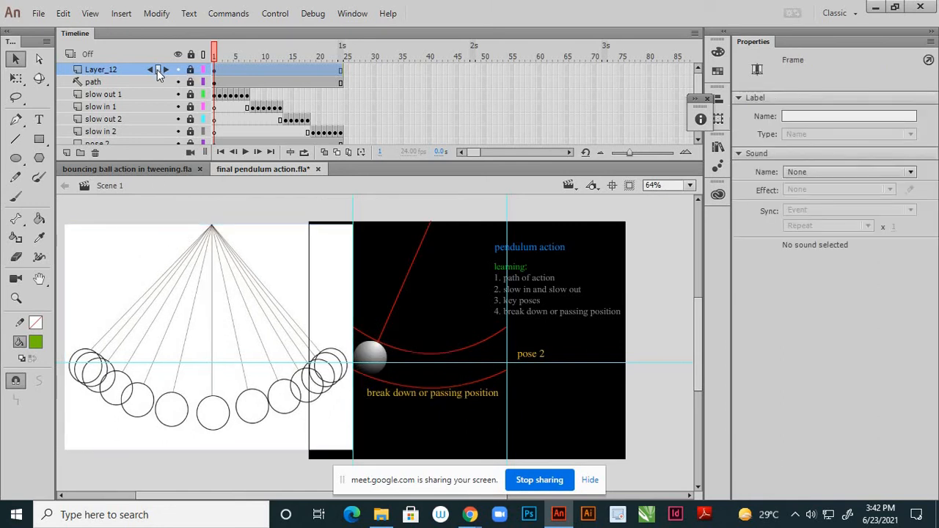
- Paste the slow-in and slow-out chart into frame 1 of a new layer above Layer_12, move it to about X 151, Y -21 and lock the layer
click(68, 151)
click(215, 70)
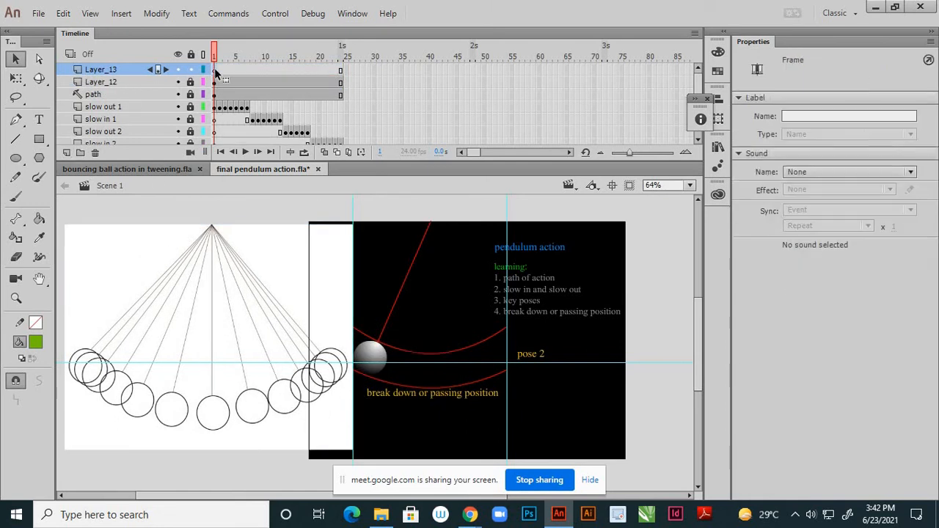
key(ctrl+v)
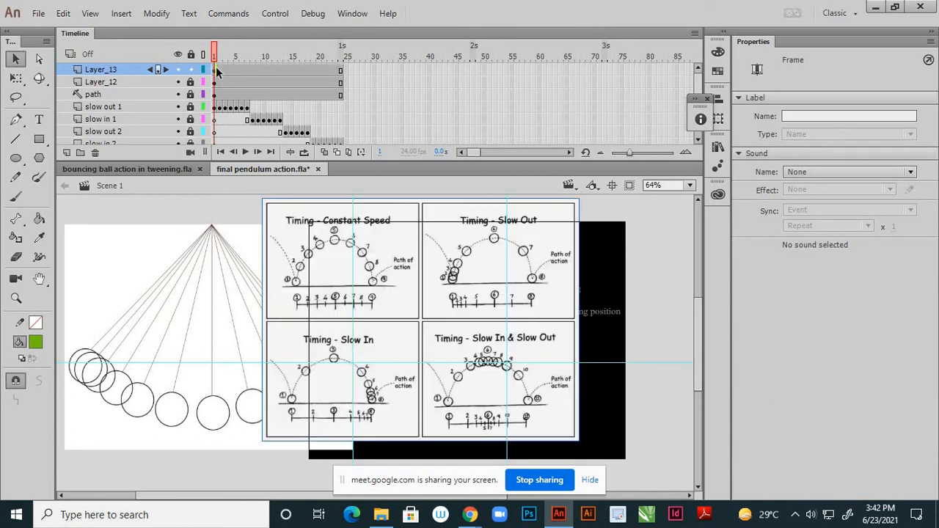
drag(451, 263, 565, 272)
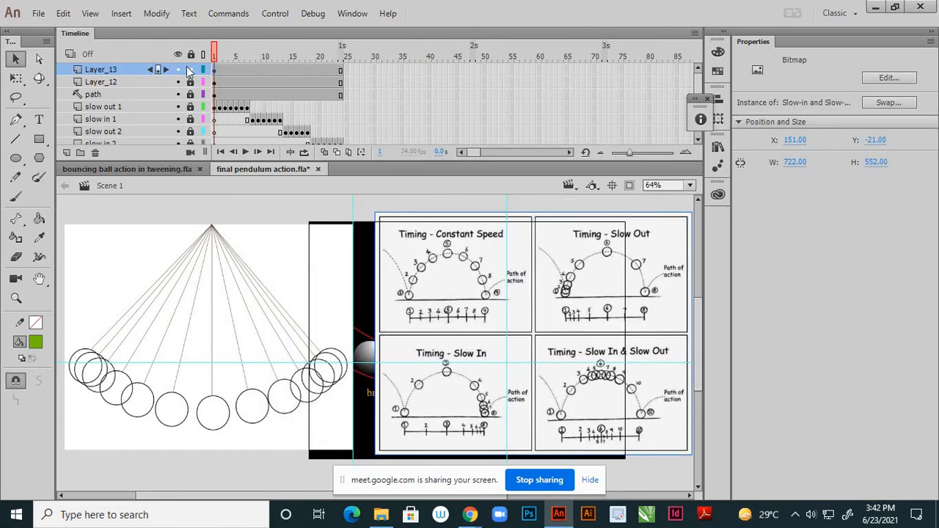
click(147, 250)
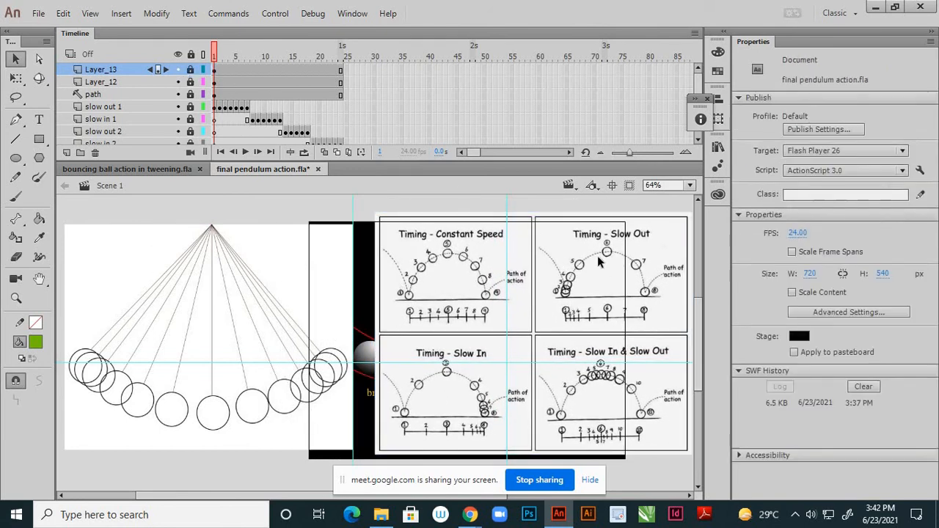
- Hide Layer_13 and Layer_12 to examine the pendulum poses and path of action on the stage
scroll(213, 312, left, 3)
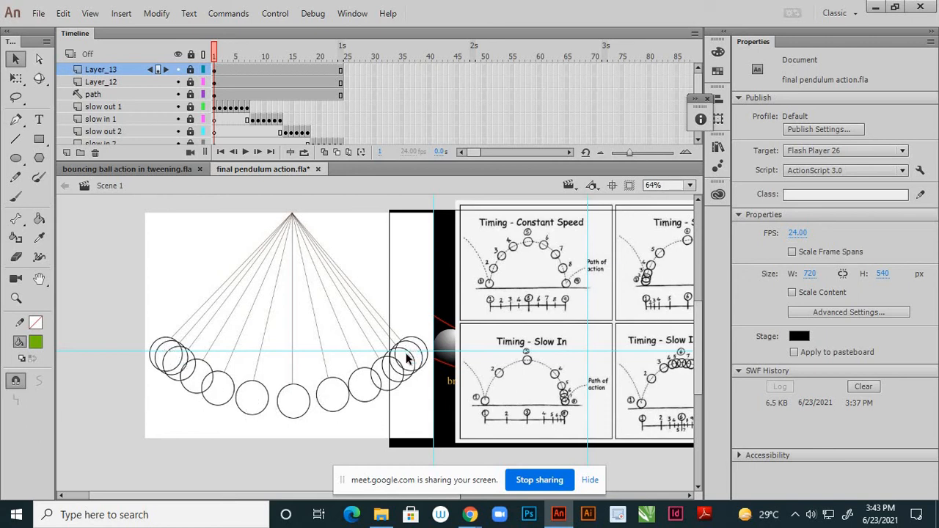
click(178, 70)
click(178, 82)
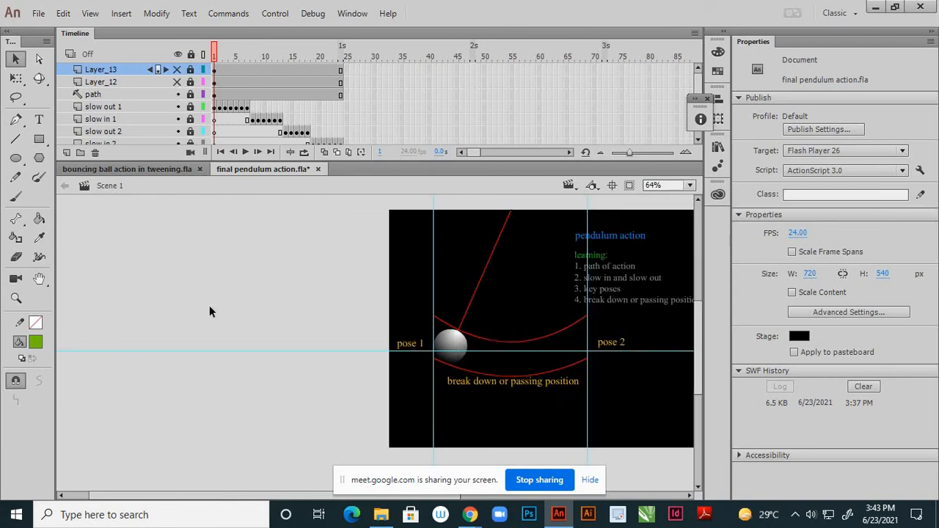
scroll(478, 350, right, 4)
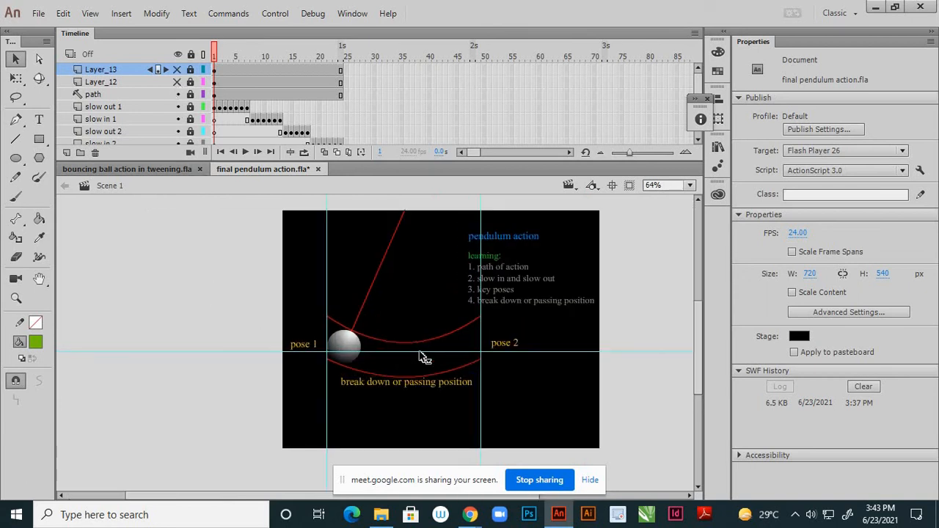
scroll(424, 358, up, 2)
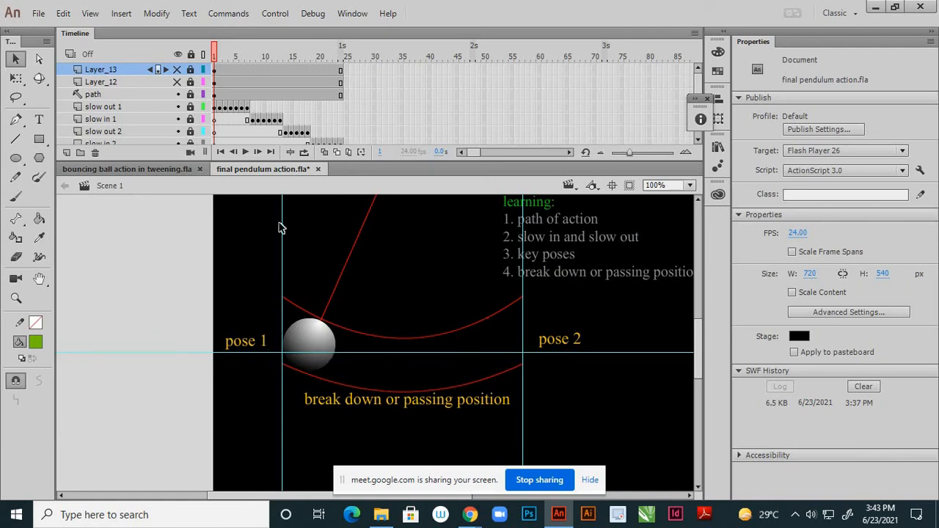
- Compare the pendulum's poses at frame 24 of slow in 2, frame 13 of slow out 2 and frame 1
scroll(171, 128, down, 3)
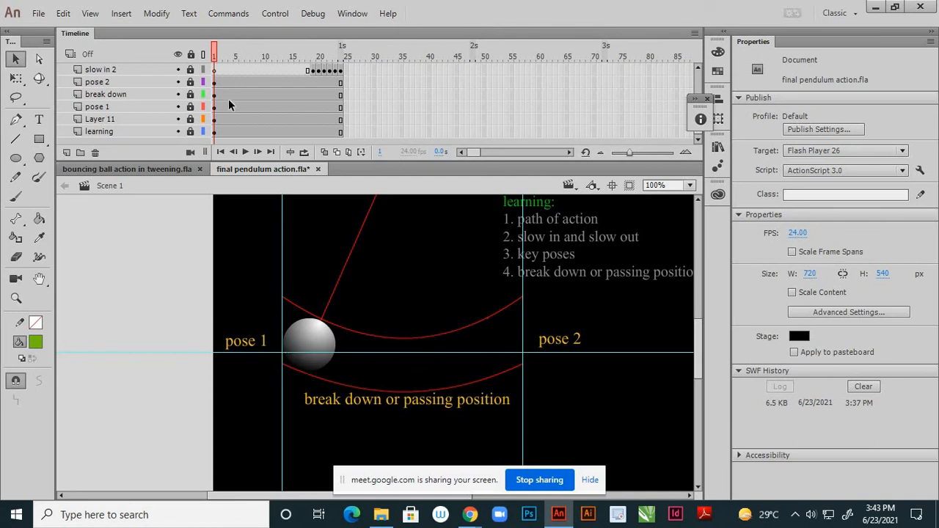
click(341, 71)
scroll(384, 99, up, 2)
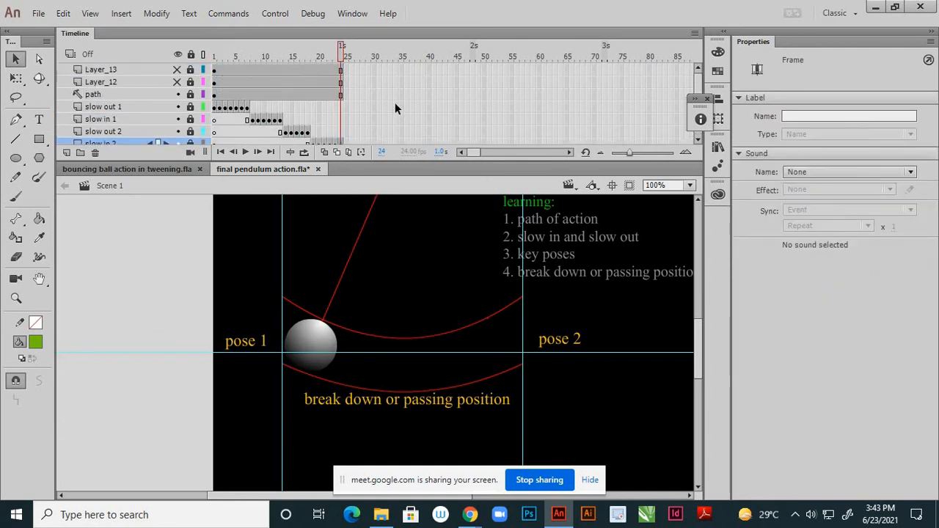
scroll(391, 95, down, 2)
scroll(351, 101, up, 2)
scroll(341, 110, down, 2)
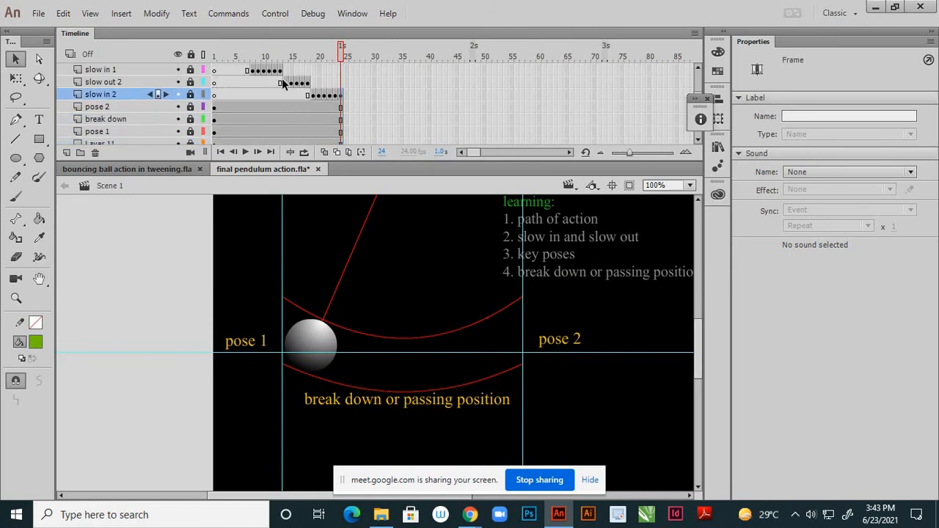
click(283, 83)
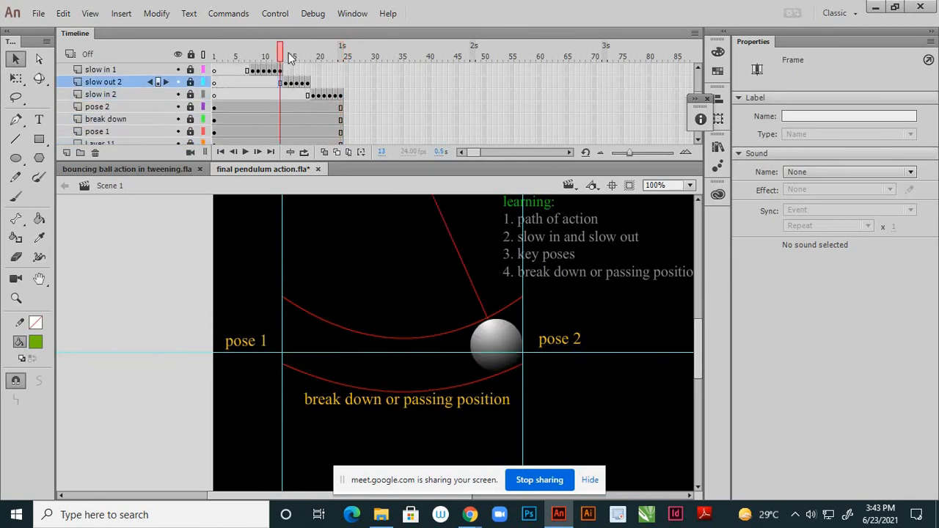
drag(281, 53, 214, 53)
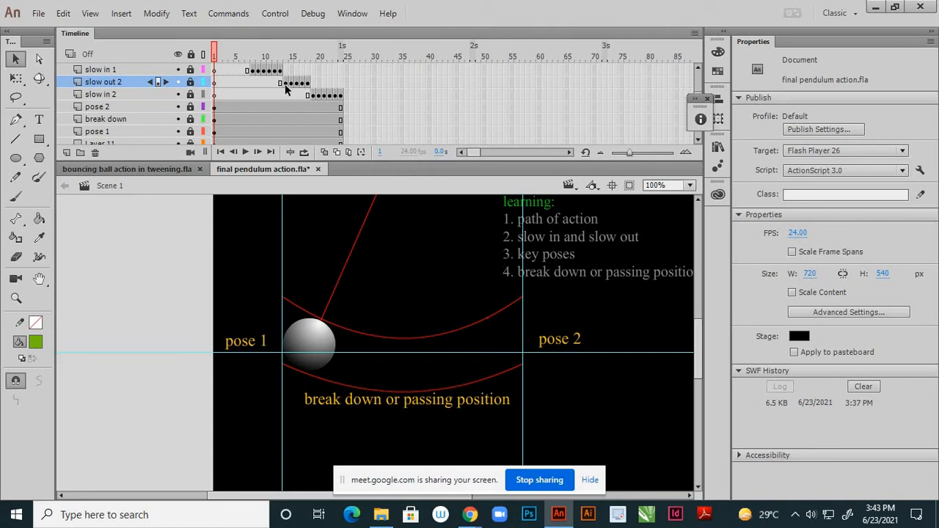
- Inspect the slow out 2 and slow in 1 keyframes, then view the passing position at frame 7
click(285, 83)
click(265, 71)
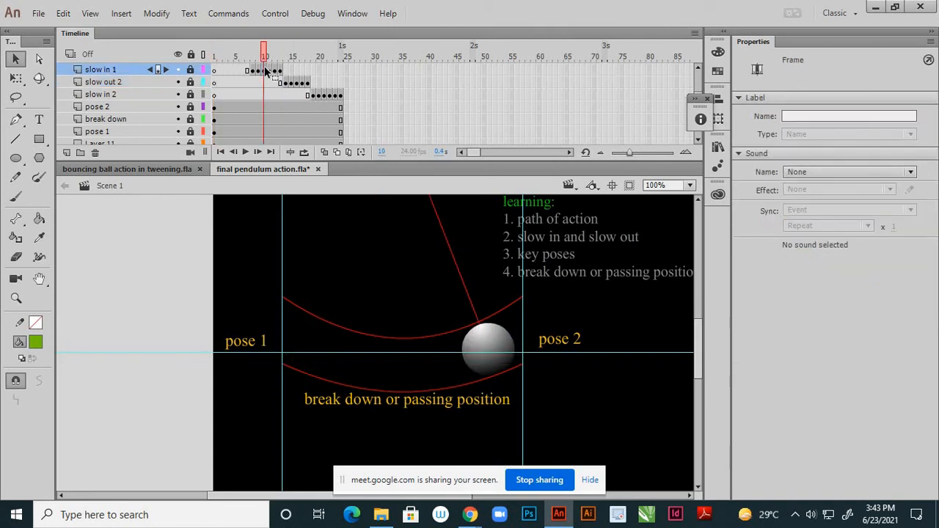
click(255, 70)
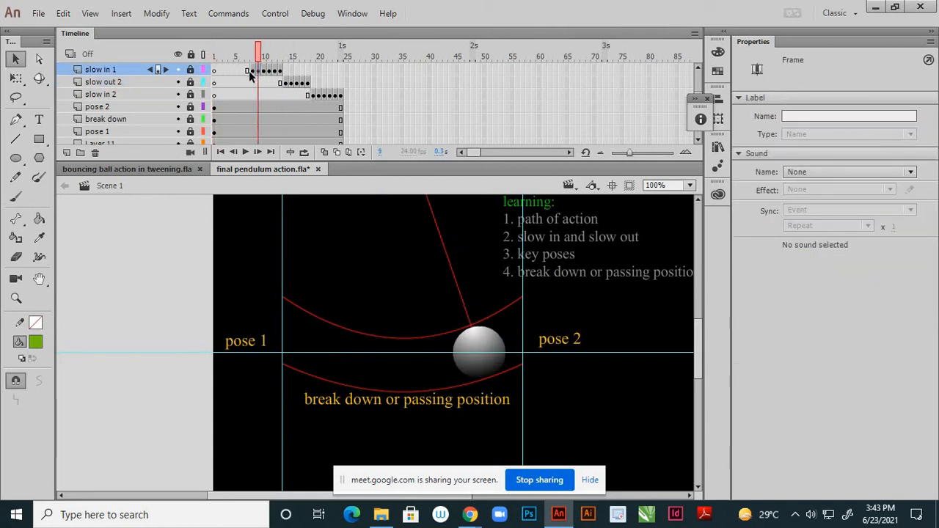
click(248, 71)
scroll(472, 322, down, 2)
scroll(438, 345, up, 1)
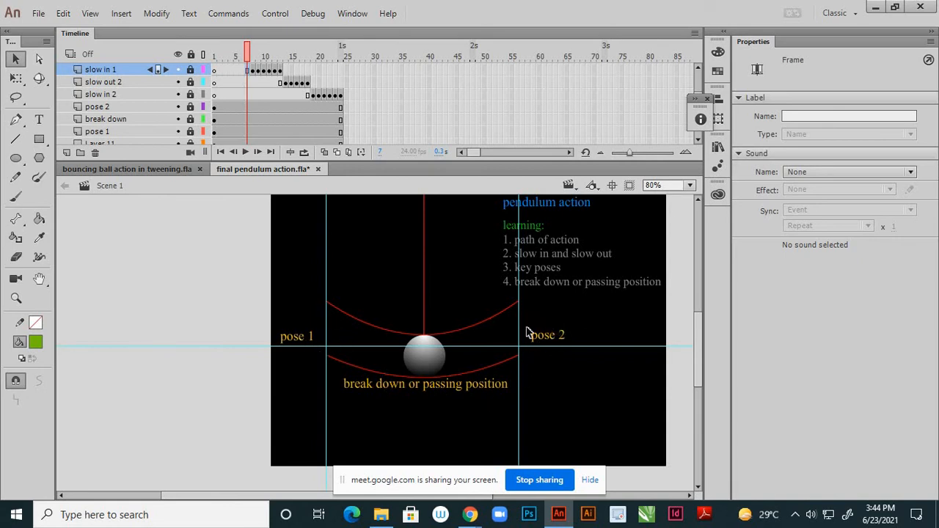
scroll(546, 316, down, 1)
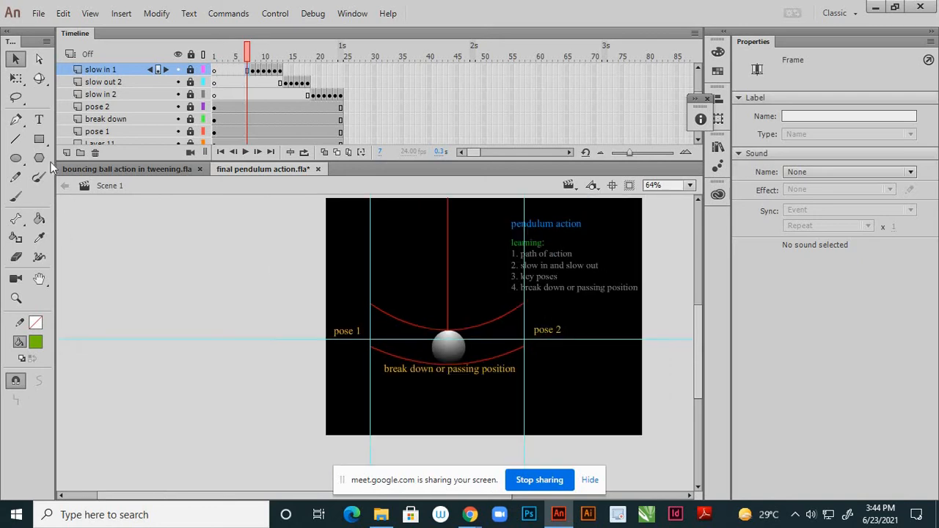
- Draw a green rectangle without a stroke on the pasteboard left of the stage, on a new layer above Layer_13
click(40, 141)
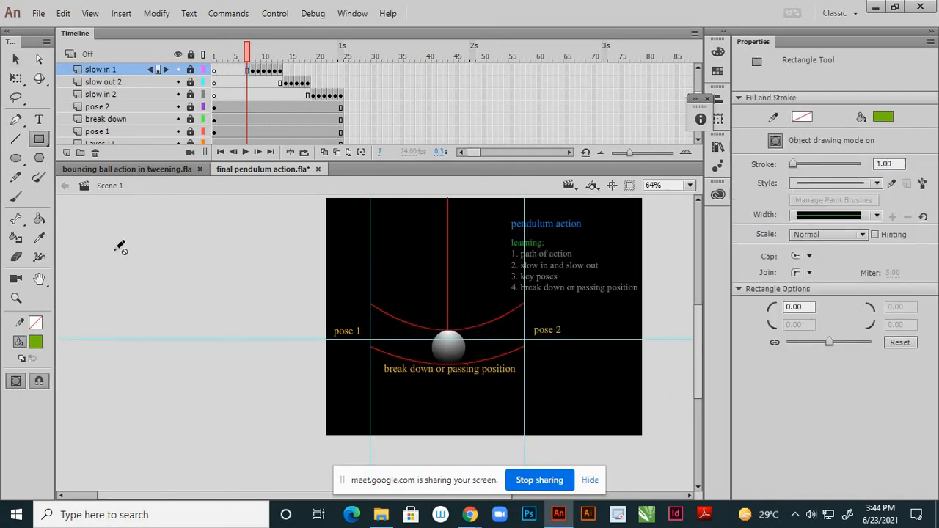
scroll(130, 81, up, 2)
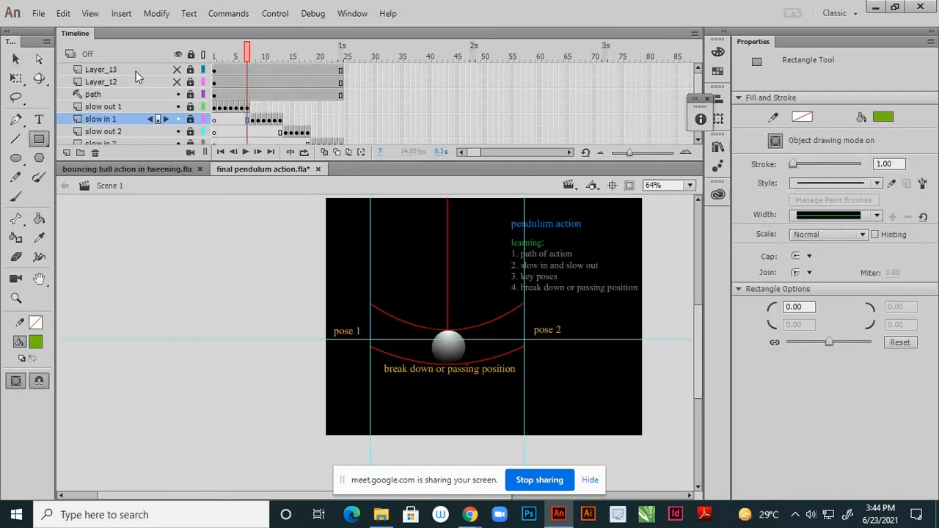
click(136, 69)
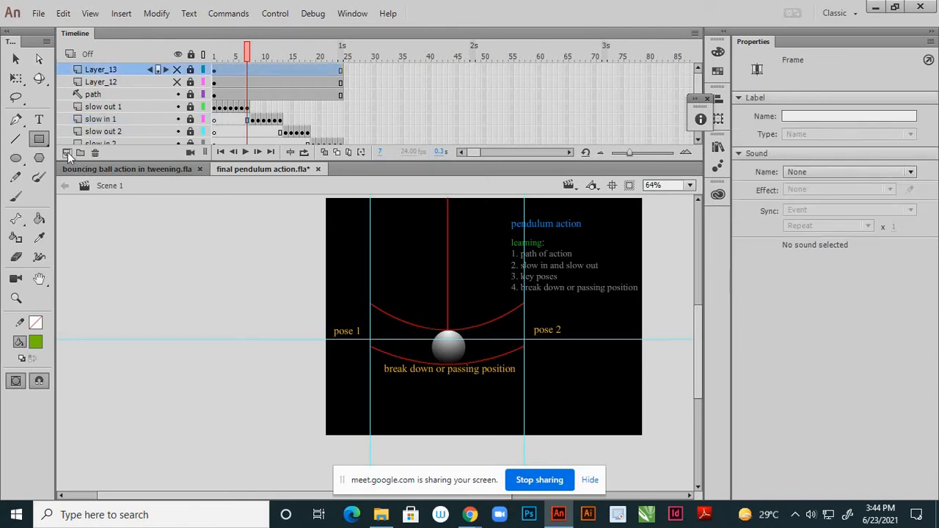
click(67, 152)
mouse_move(117, 265)
mouse_down()
mouse_move(220, 308)
mouse_move(273, 309)
mouse_up()
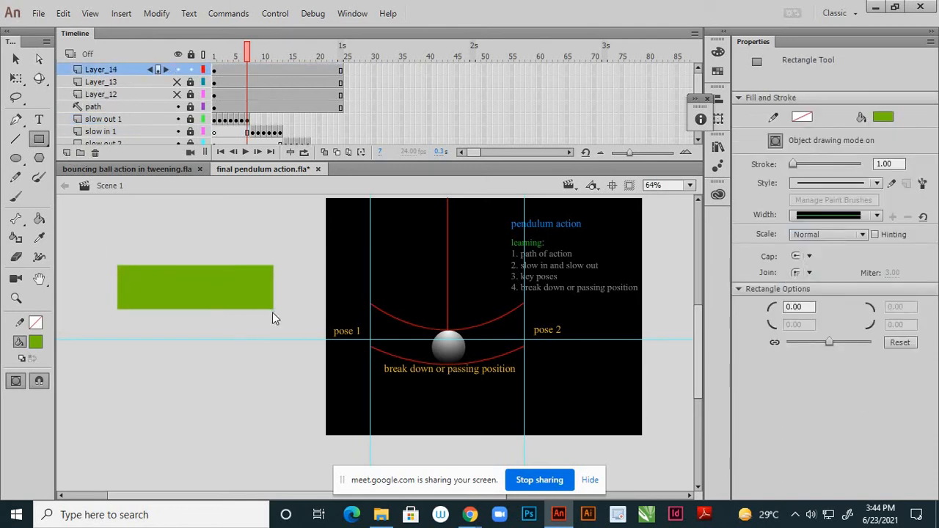
click(16, 59)
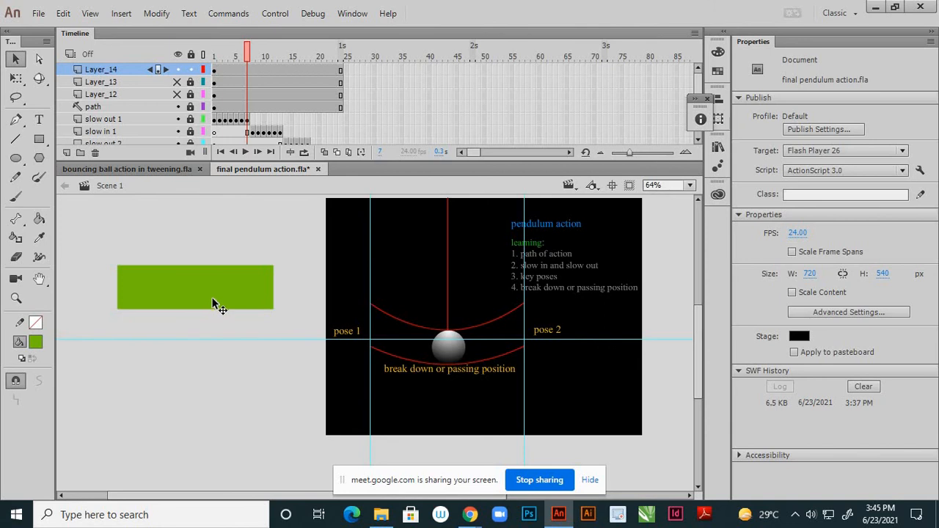
- Show Layer_13 and Layer_12 again to view both reference images
scroll(462, 376, up, 1)
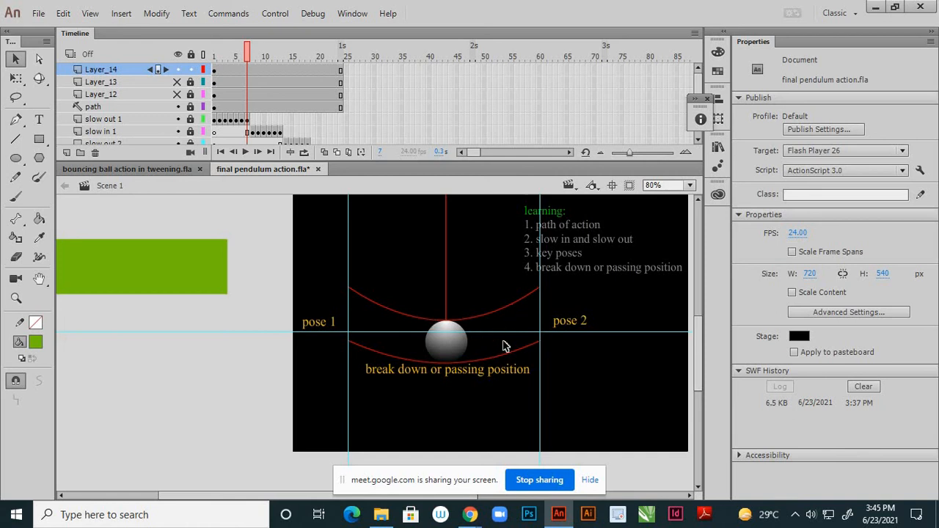
key(ctrl+minus)
key(ctrl+minus)
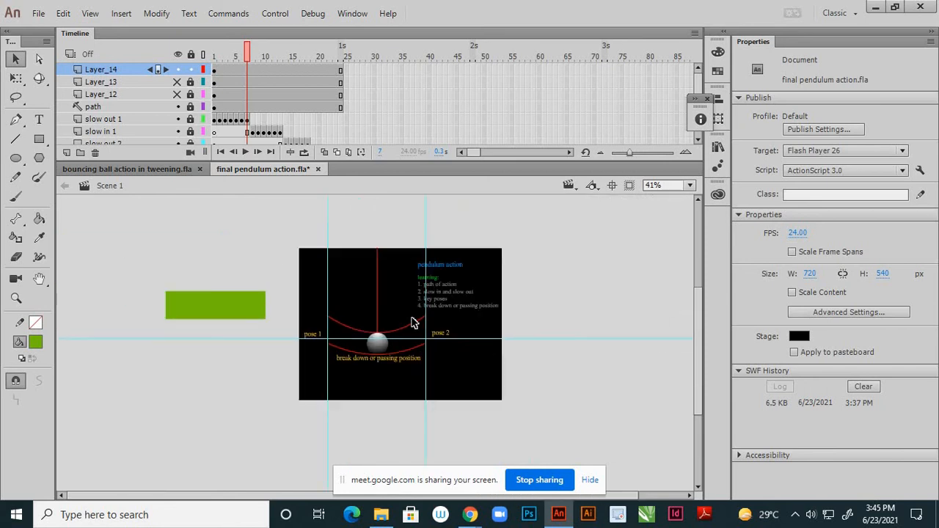
key(ctrl+equal)
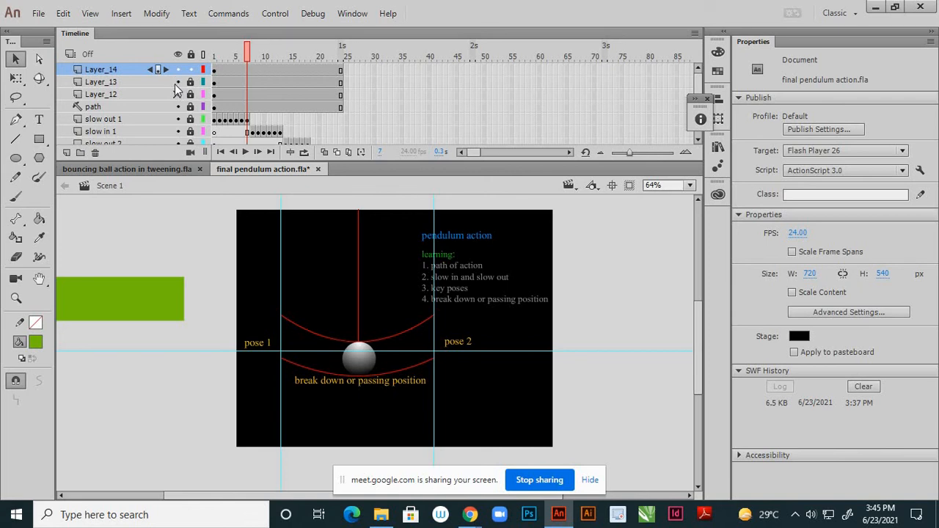
click(177, 82)
click(177, 95)
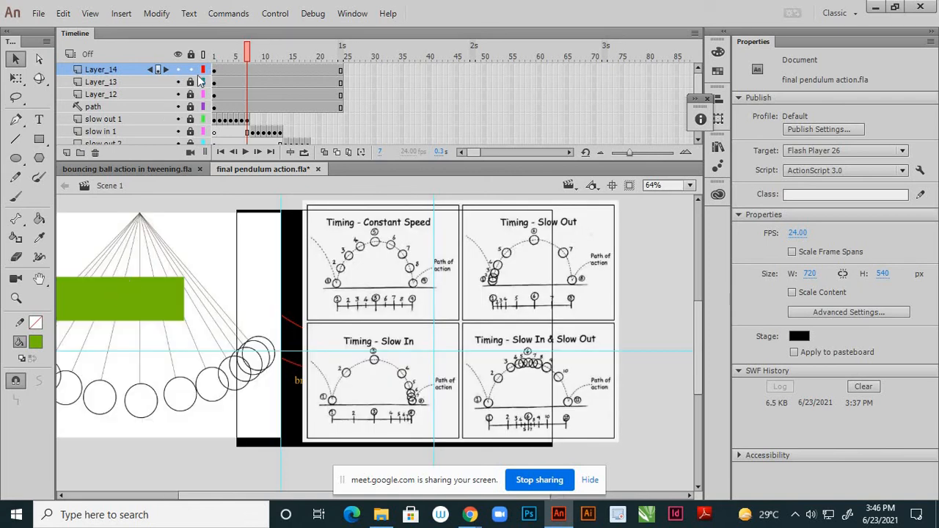
- Delete Layer_14 with the green rectangle
click(126, 69)
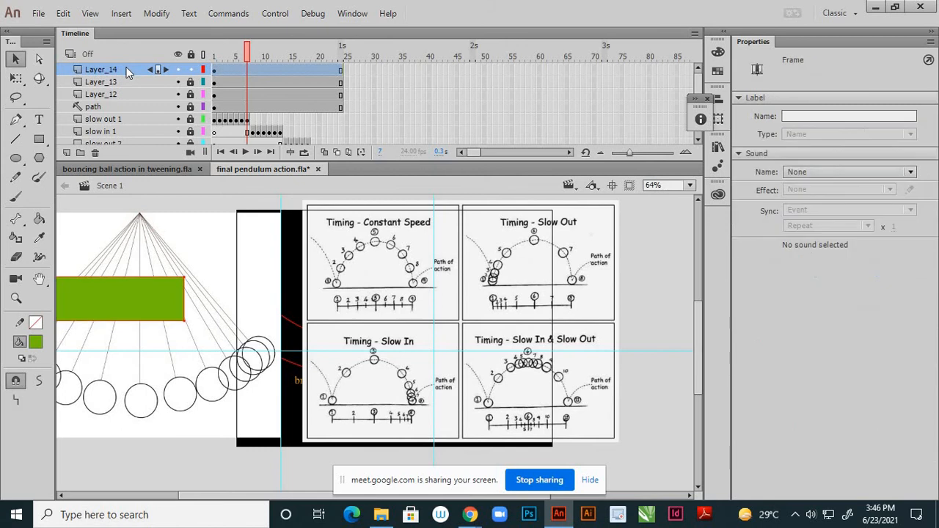
click(95, 153)
scroll(403, 294, down, 3)
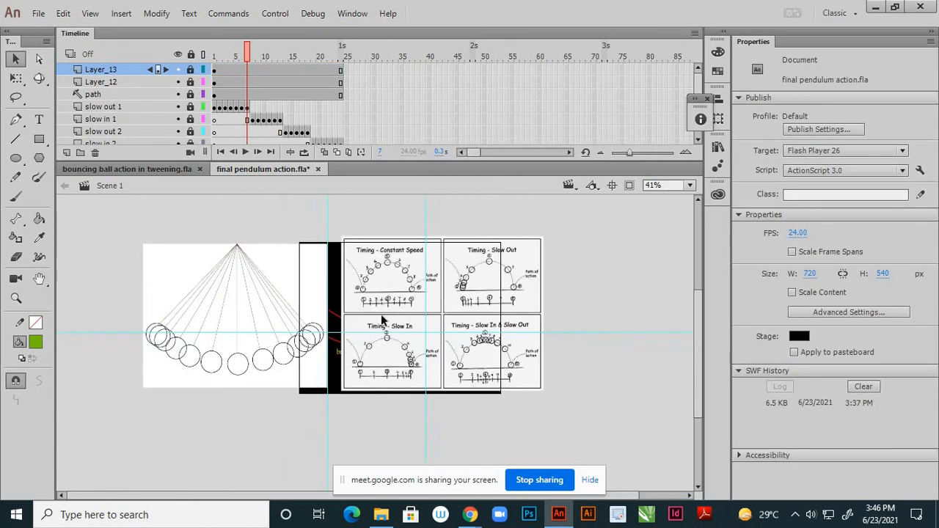
- Examine the ball spacing and timing scale in the Constant Speed chart and compare it with the pendulum reference drawing
scroll(405, 278, up, 4)
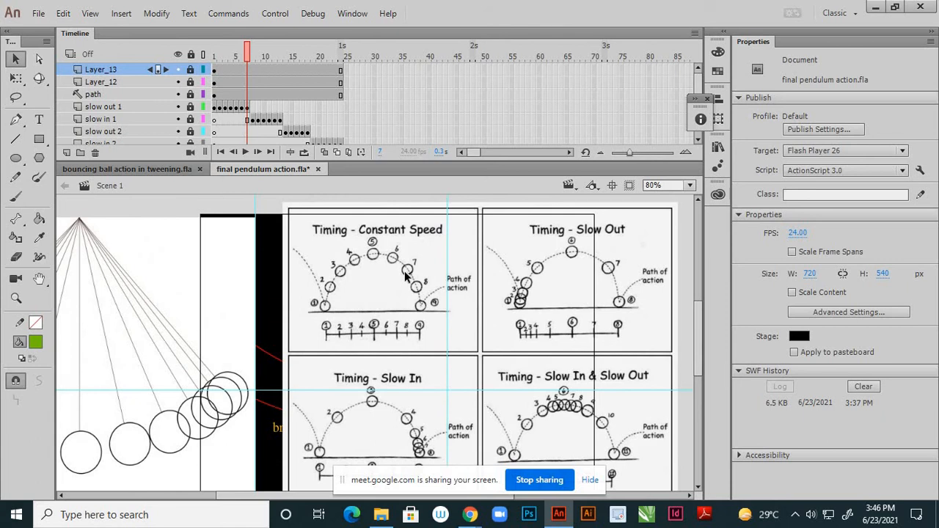
scroll(405, 278, down, 1)
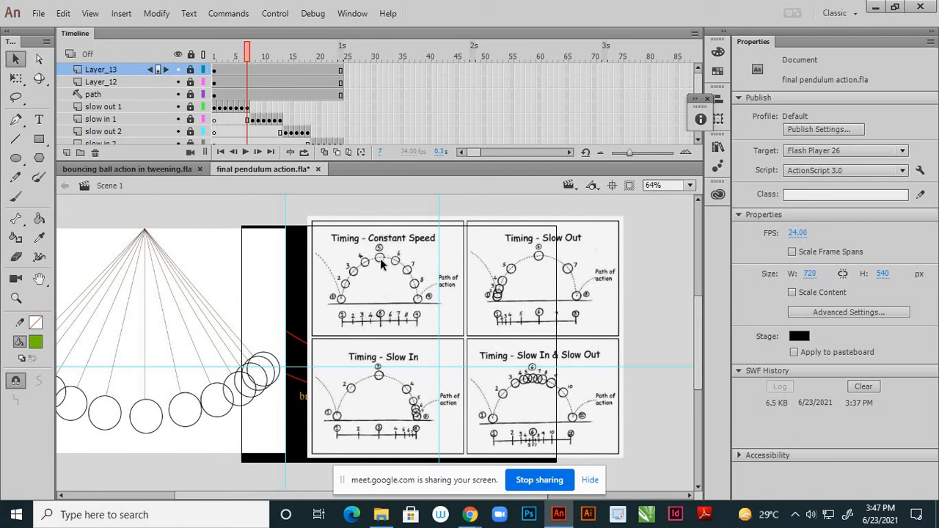
scroll(382, 265, up, 2)
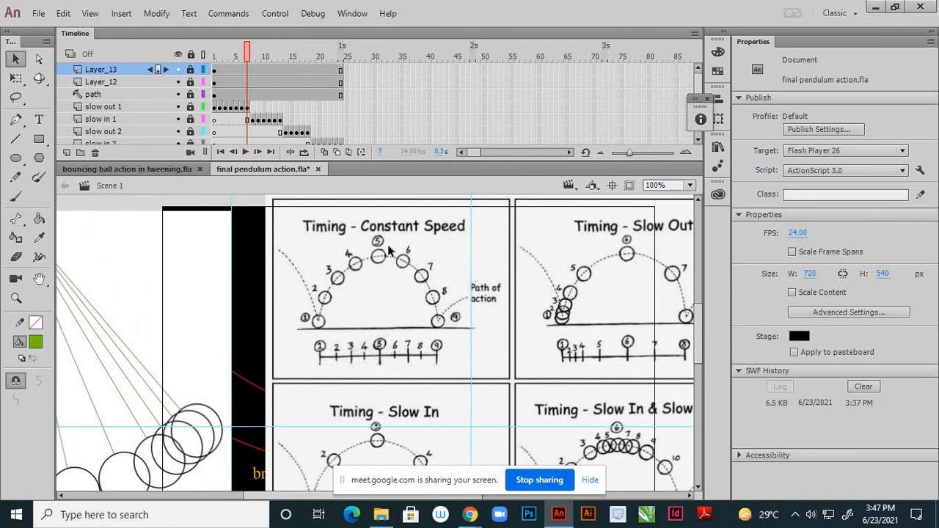
scroll(387, 245, up, 1)
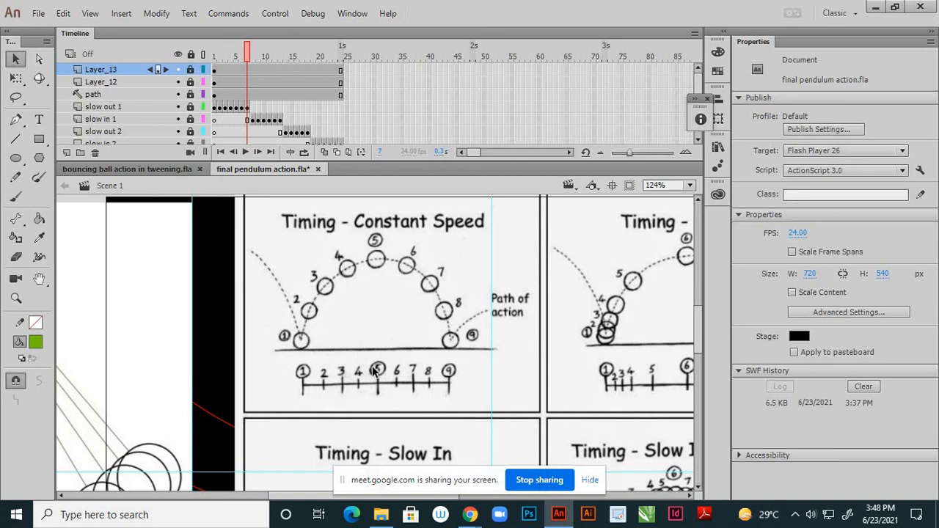
scroll(473, 336, down, 2)
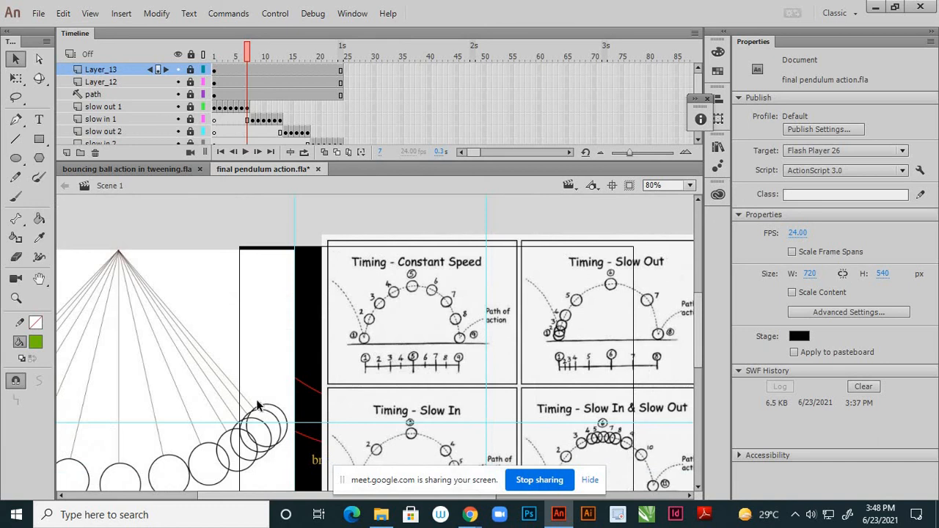
scroll(423, 334, down, 1)
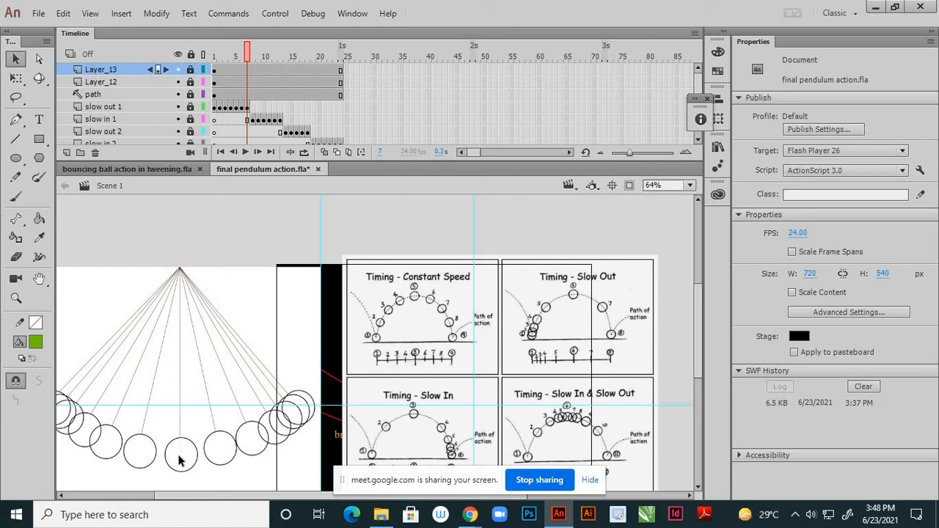
scroll(416, 371, up, 2)
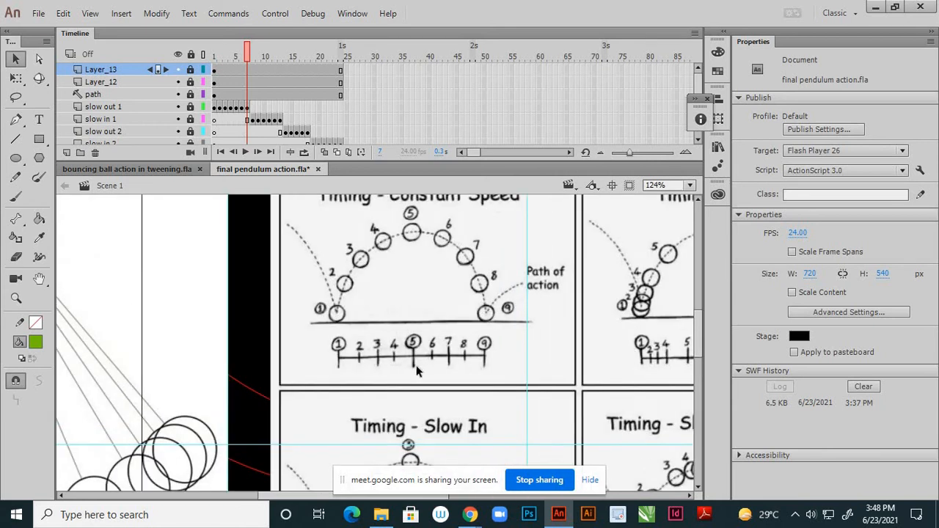
scroll(416, 370, up, 3)
scroll(425, 364, down, 3)
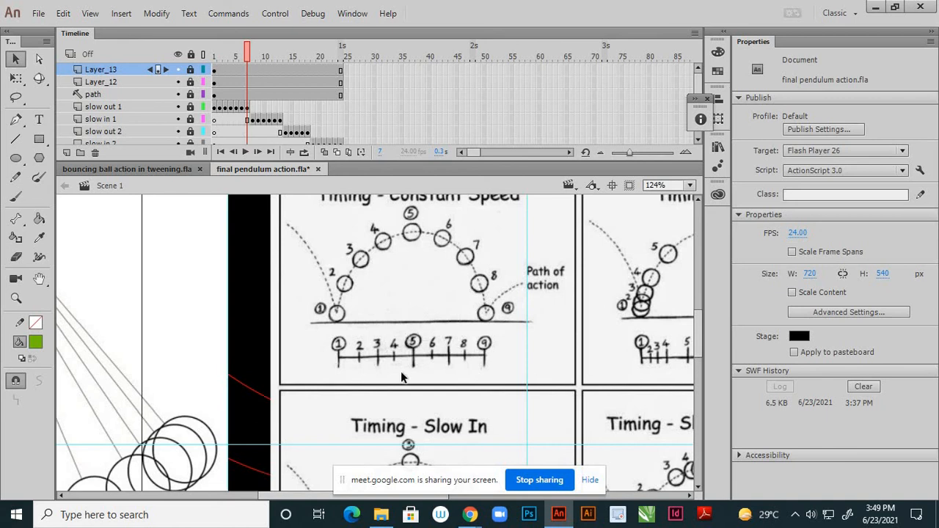
scroll(400, 370, down, 2)
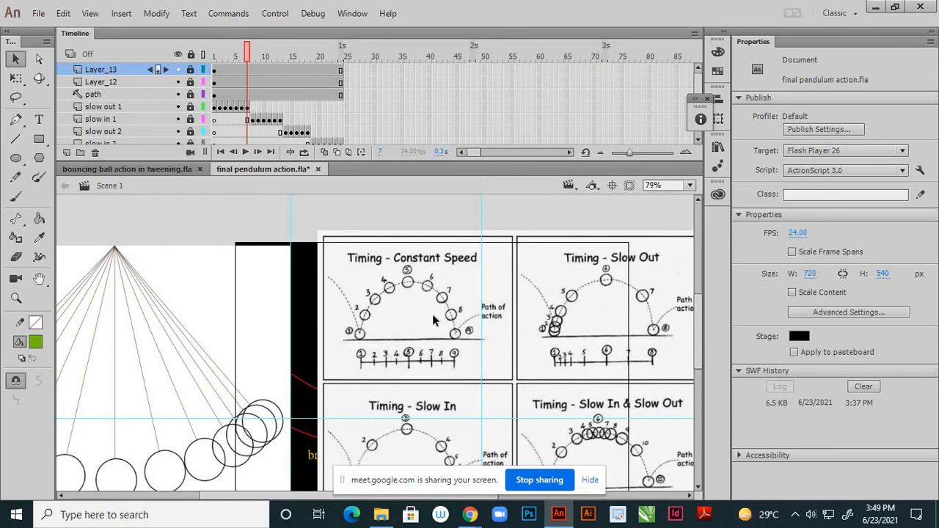
scroll(433, 321, up, 1)
scroll(419, 346, up, 1)
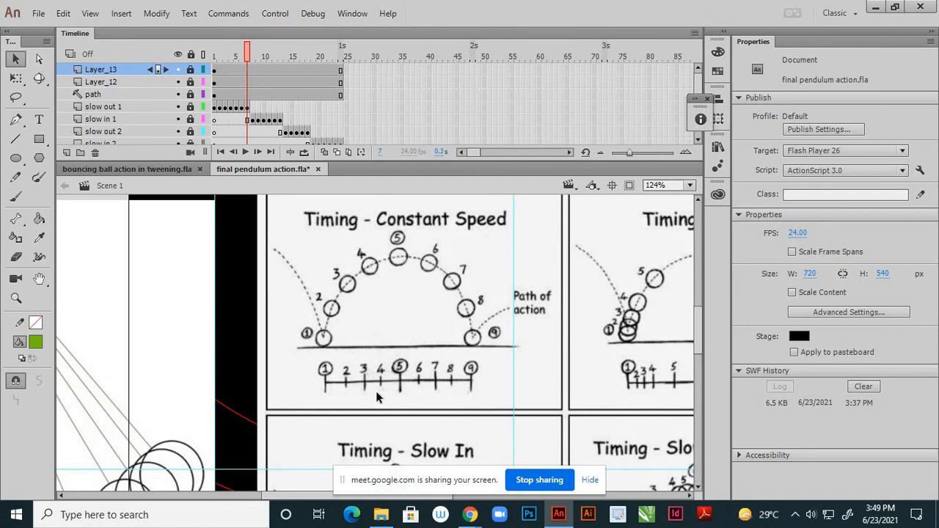
scroll(374, 393, down, 3)
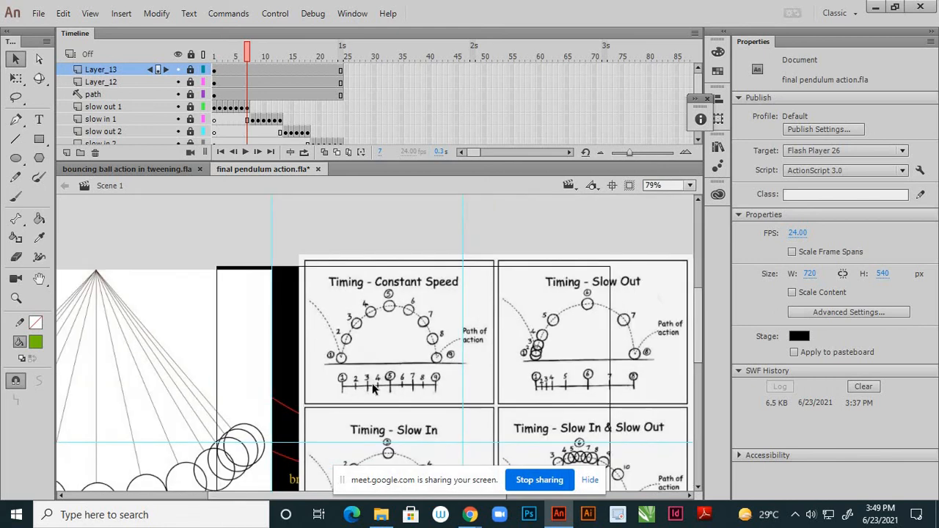
- Examine the frame spacing and timing scales in the Slow Out and Slow In charts
scroll(599, 362, up, 2)
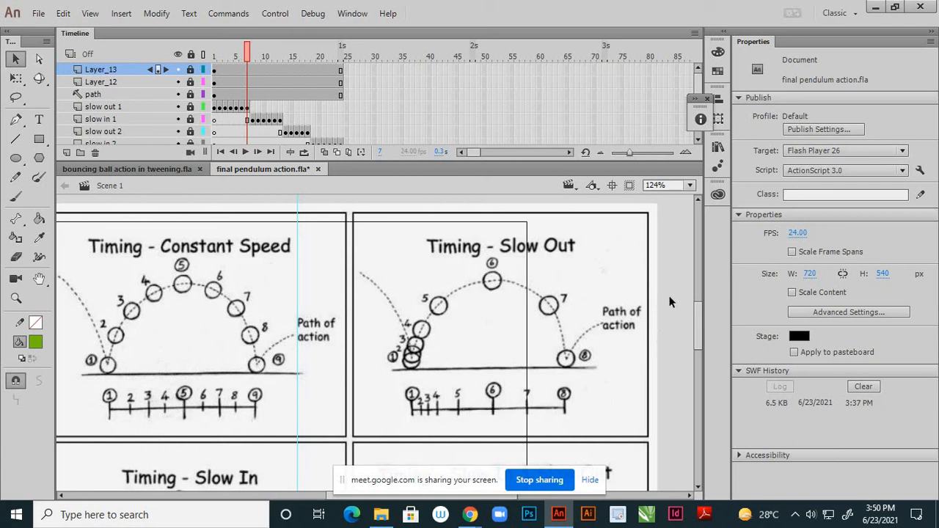
scroll(644, 277, down, 5)
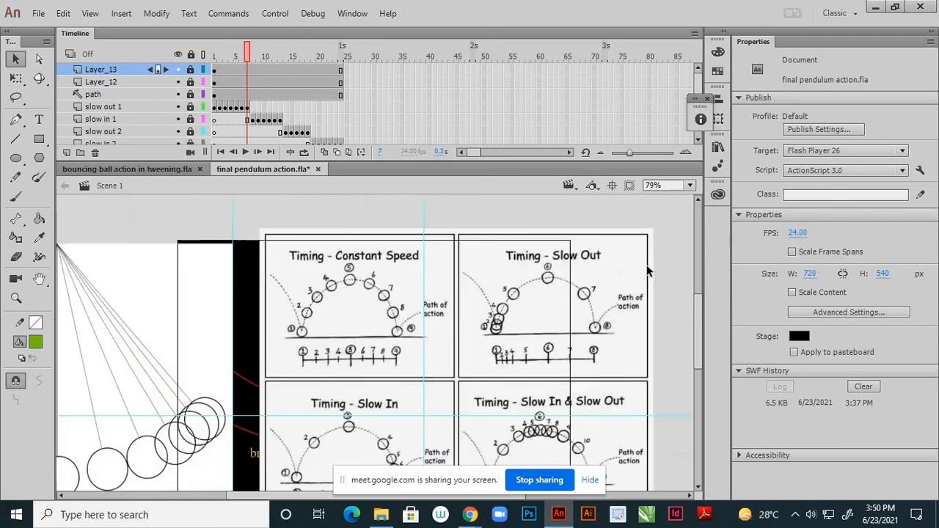
scroll(415, 446, up, 4)
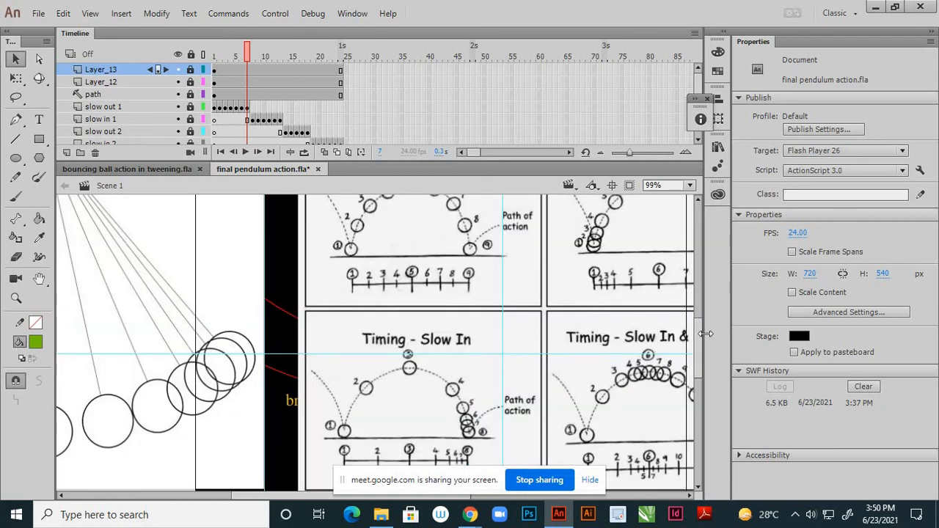
scroll(698, 337, down, 3)
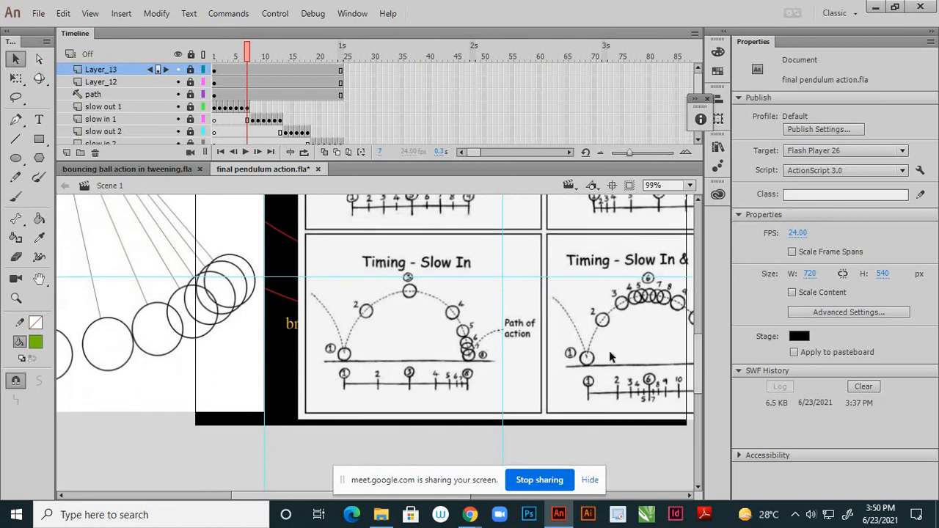
scroll(463, 348, up, 2)
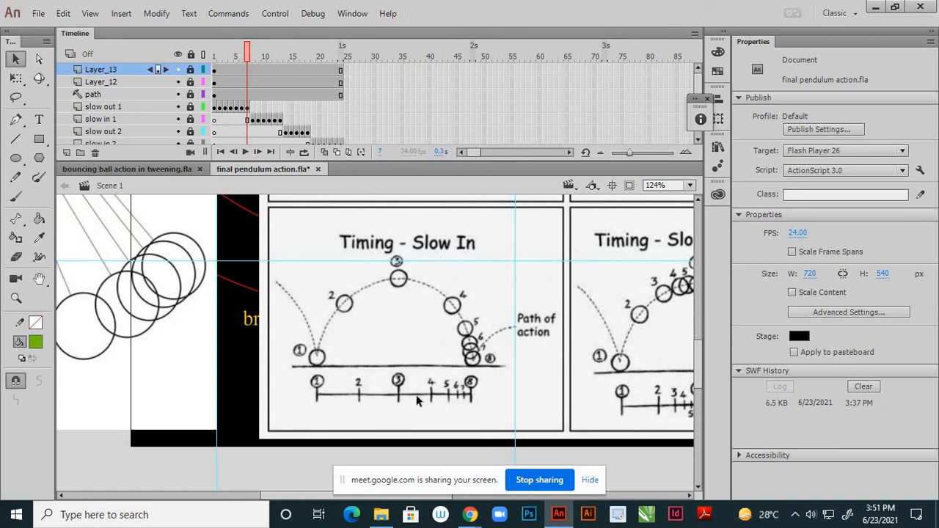
scroll(387, 406, down, 3)
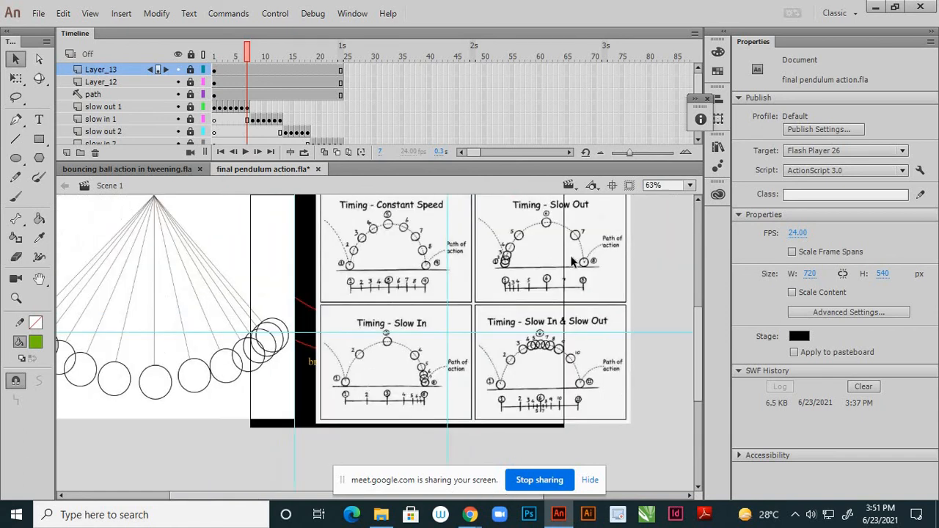
scroll(562, 280, up, 2)
scroll(563, 281, up, 1)
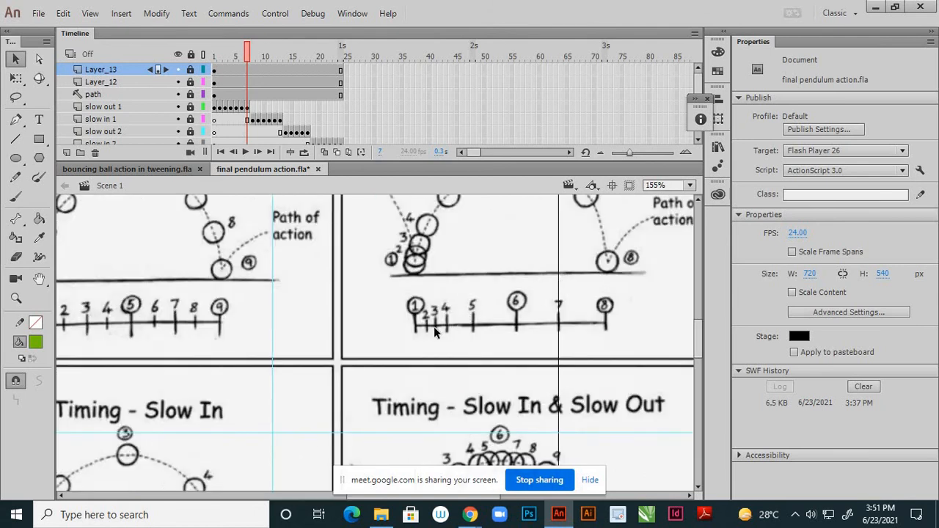
scroll(433, 327, up, 1)
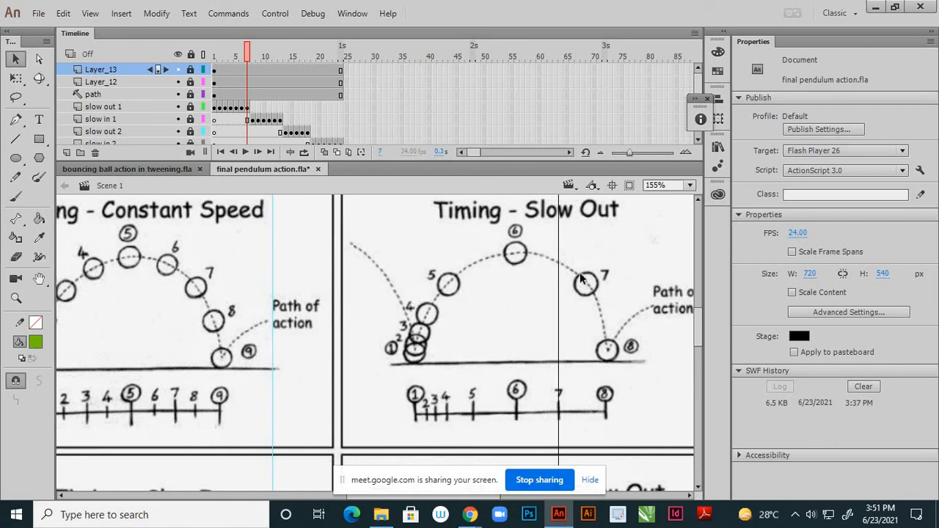
- Examine the Slow In & Slow Out chart's spacing and compare it with the other timing charts
scroll(471, 416, down, 3)
scroll(472, 415, up, 2)
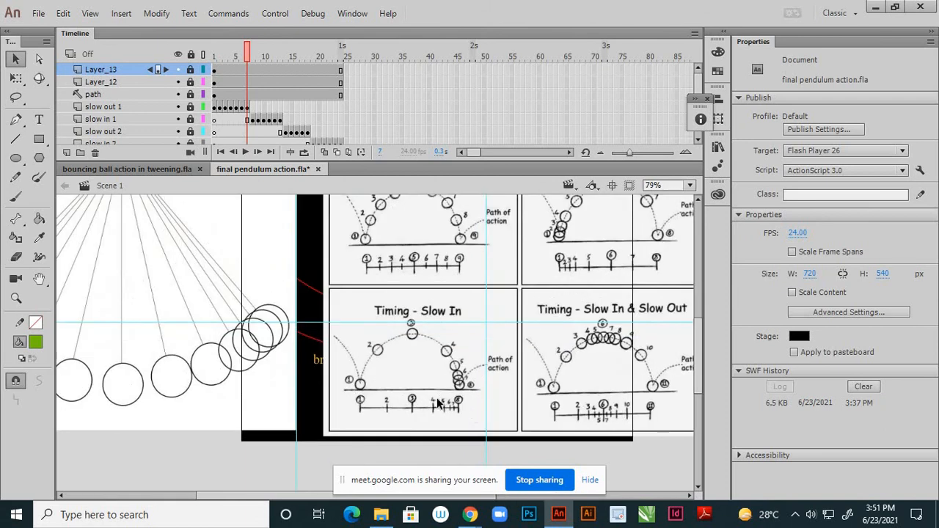
scroll(441, 402, down, 1)
scroll(606, 413, up, 2)
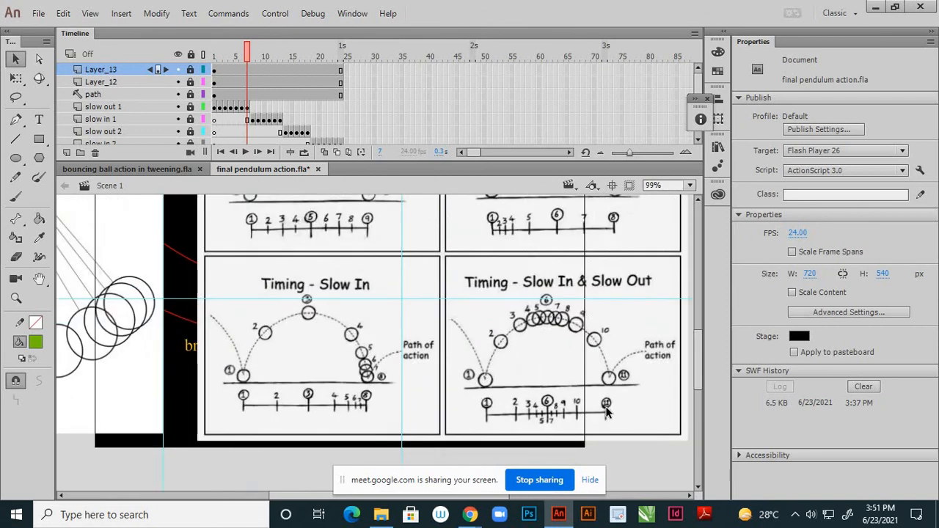
scroll(579, 367, up, 3)
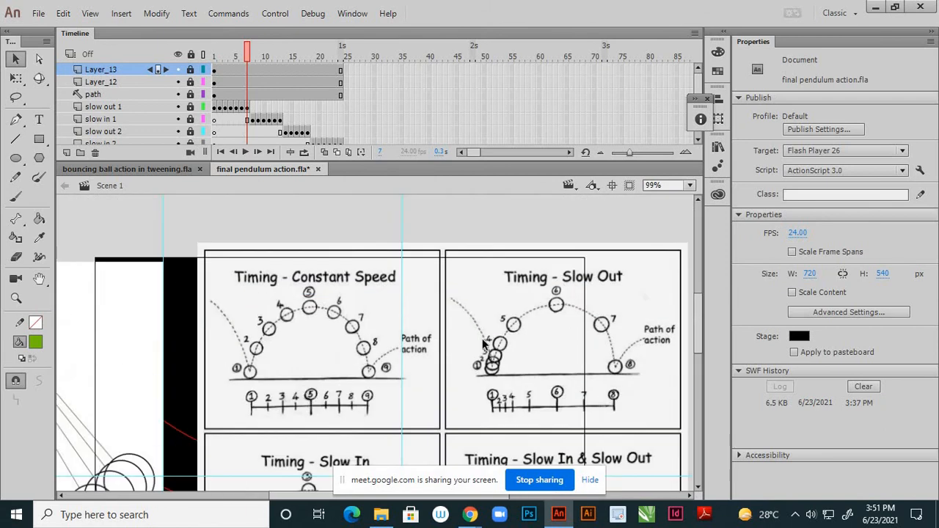
scroll(525, 342, down, 3)
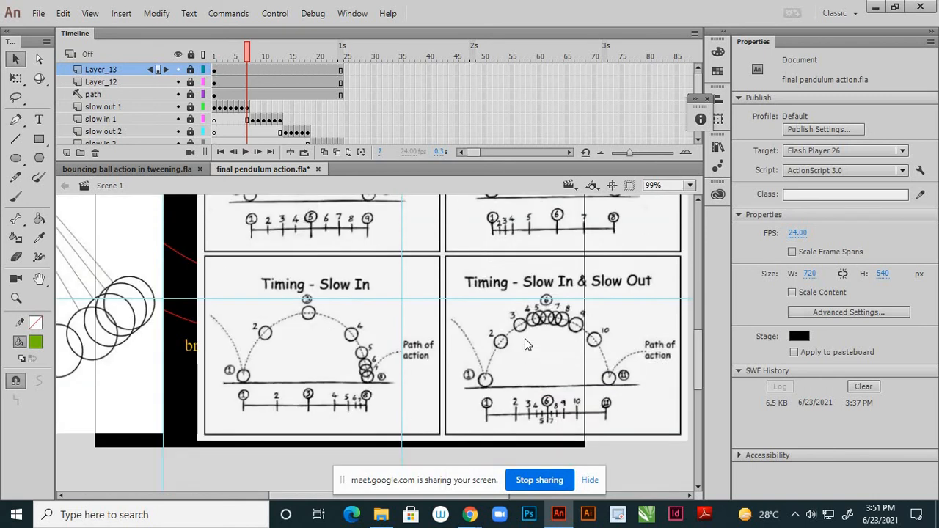
scroll(613, 399, up, 2)
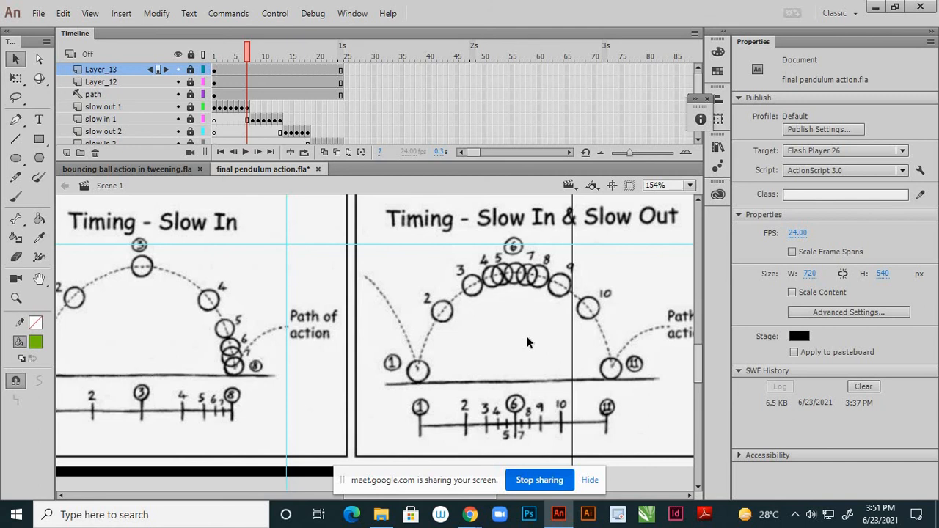
scroll(527, 342, down, 2)
scroll(527, 342, up, 2)
ctrl+scroll(551, 342, down, 3)
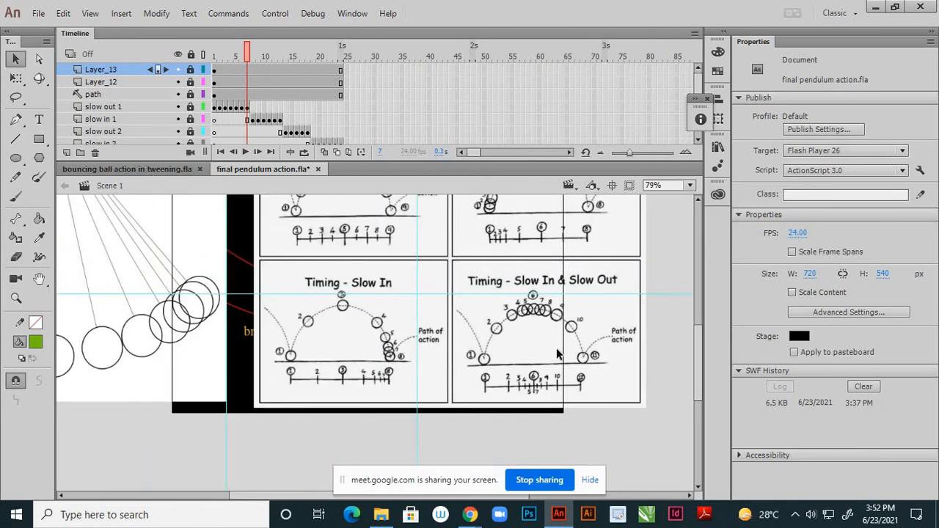
scroll(563, 361, up, 3)
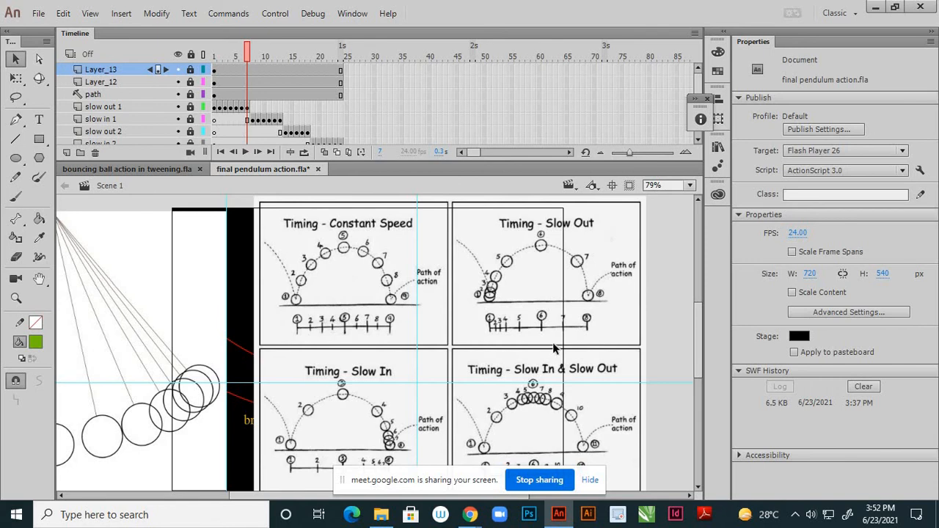
scroll(558, 346, down, 3)
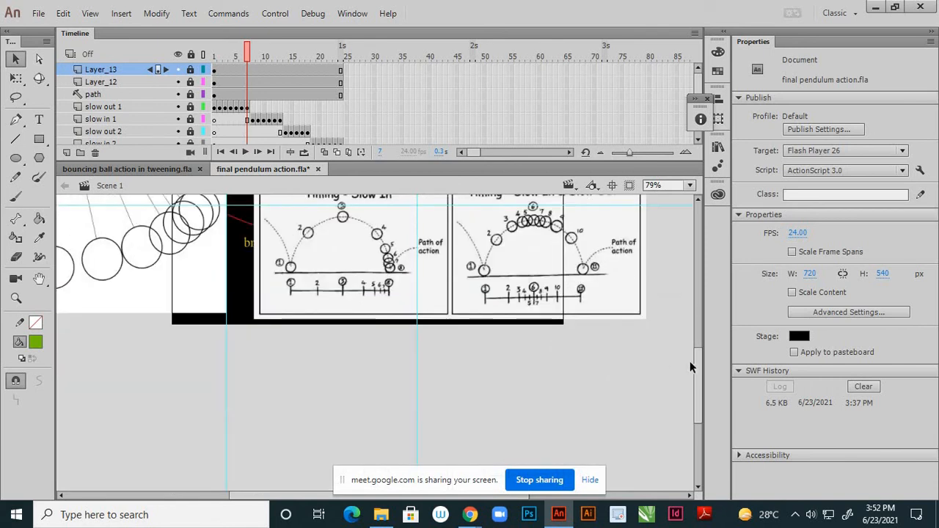
drag(699, 361, 702, 340)
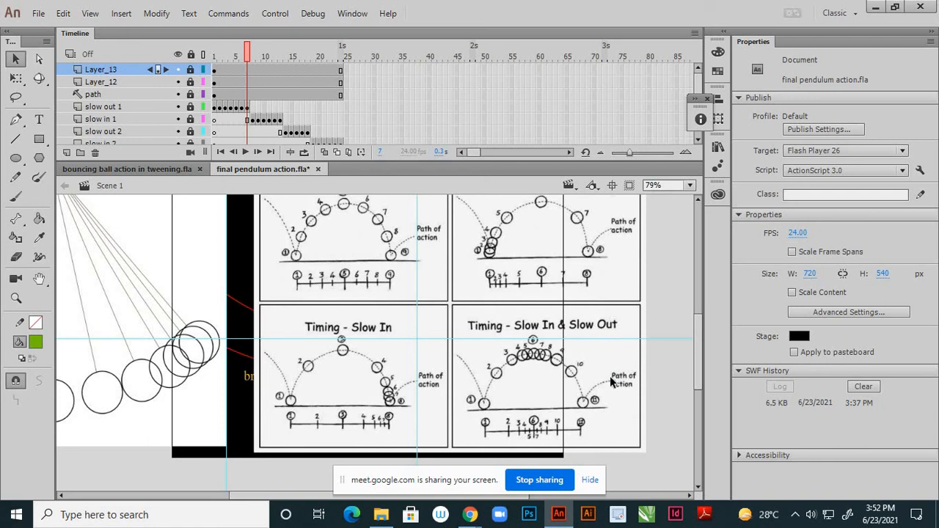
- Hide Layer_13 and Layer_12 so that only the pendulum animation shows on the stage
scroll(595, 371, down, 3)
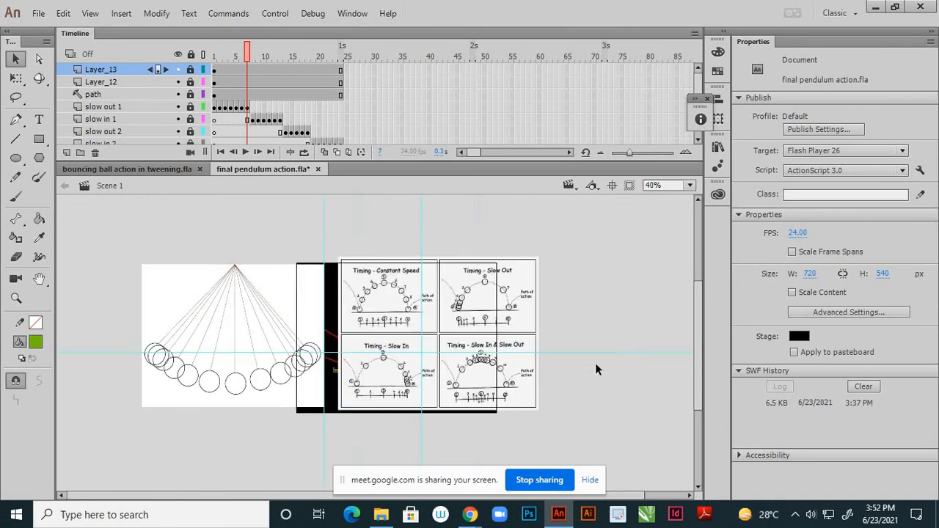
click(177, 69)
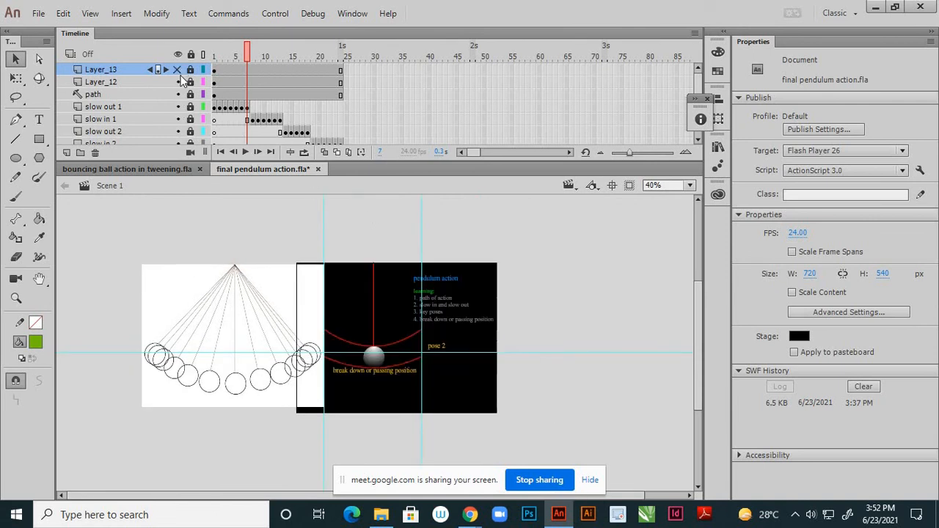
click(177, 81)
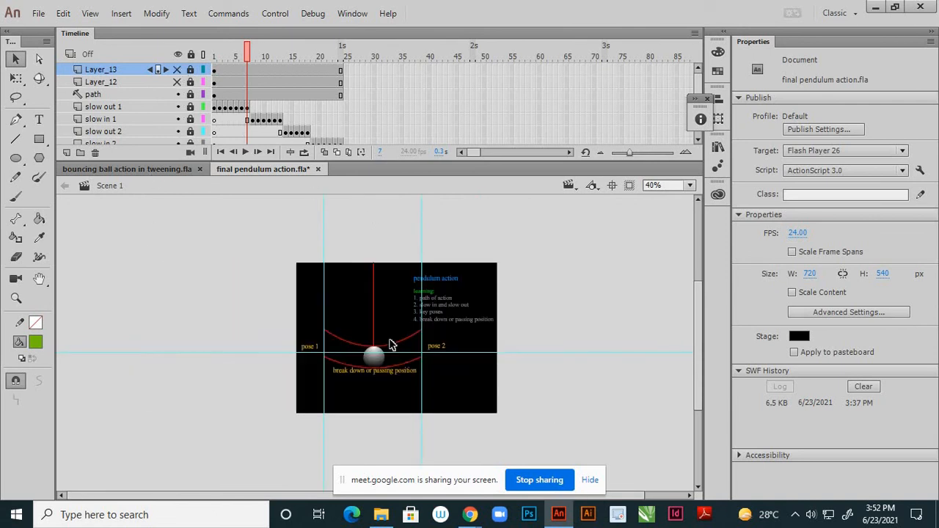
scroll(360, 355, up, 1)
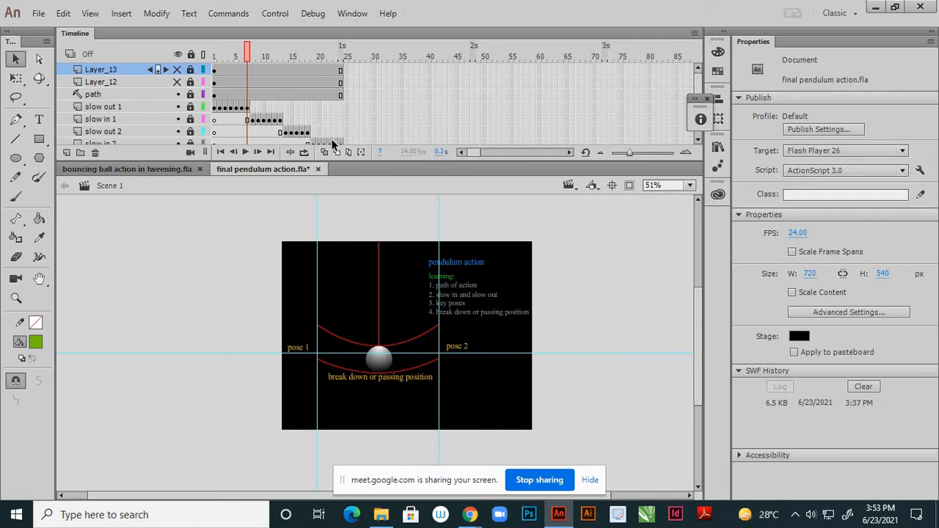
- Switch to the bouncing ball action in tweening.fla document and view its ball and floor on the stage
click(162, 167)
click(265, 168)
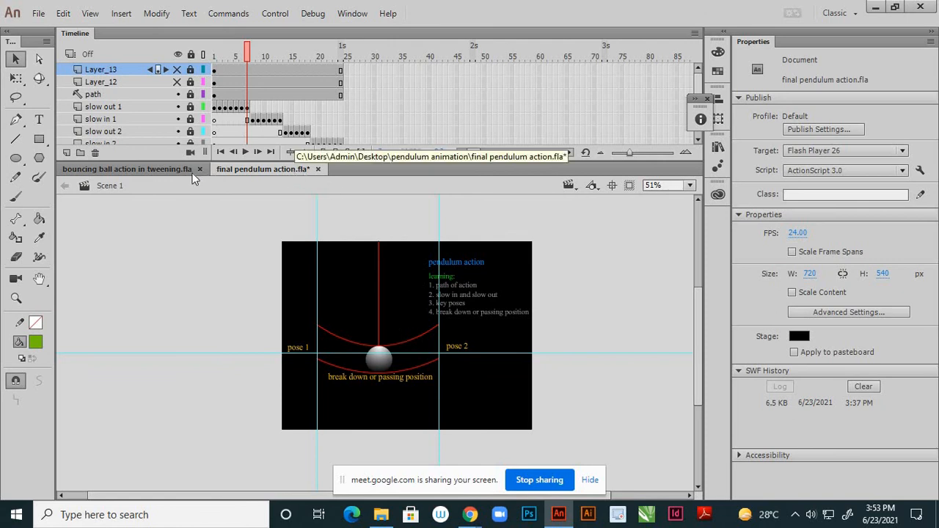
click(157, 169)
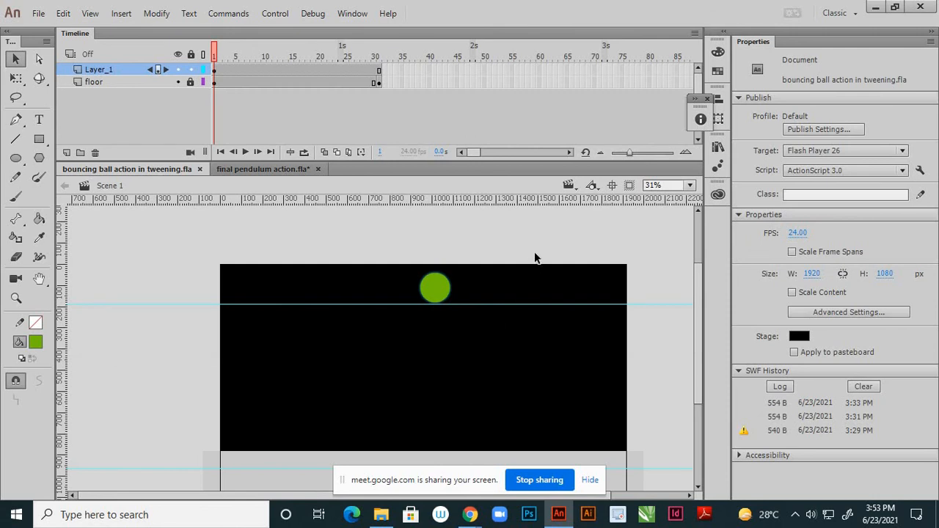
scroll(507, 272, up, 1)
scroll(499, 271, down, 1)
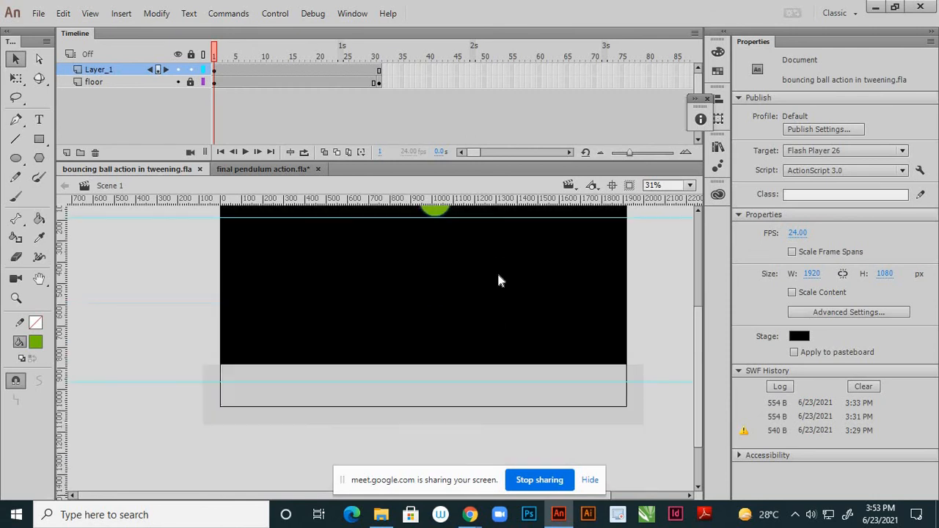
scroll(534, 342, up, 1)
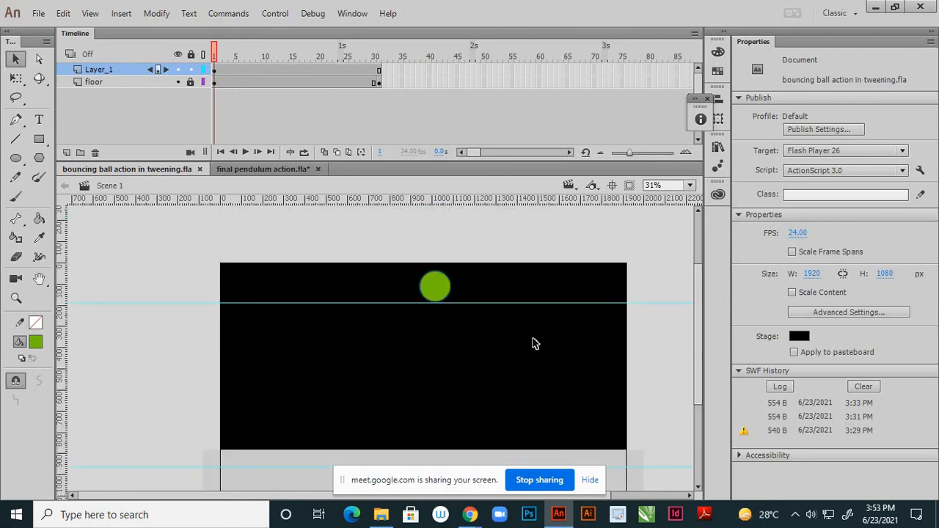